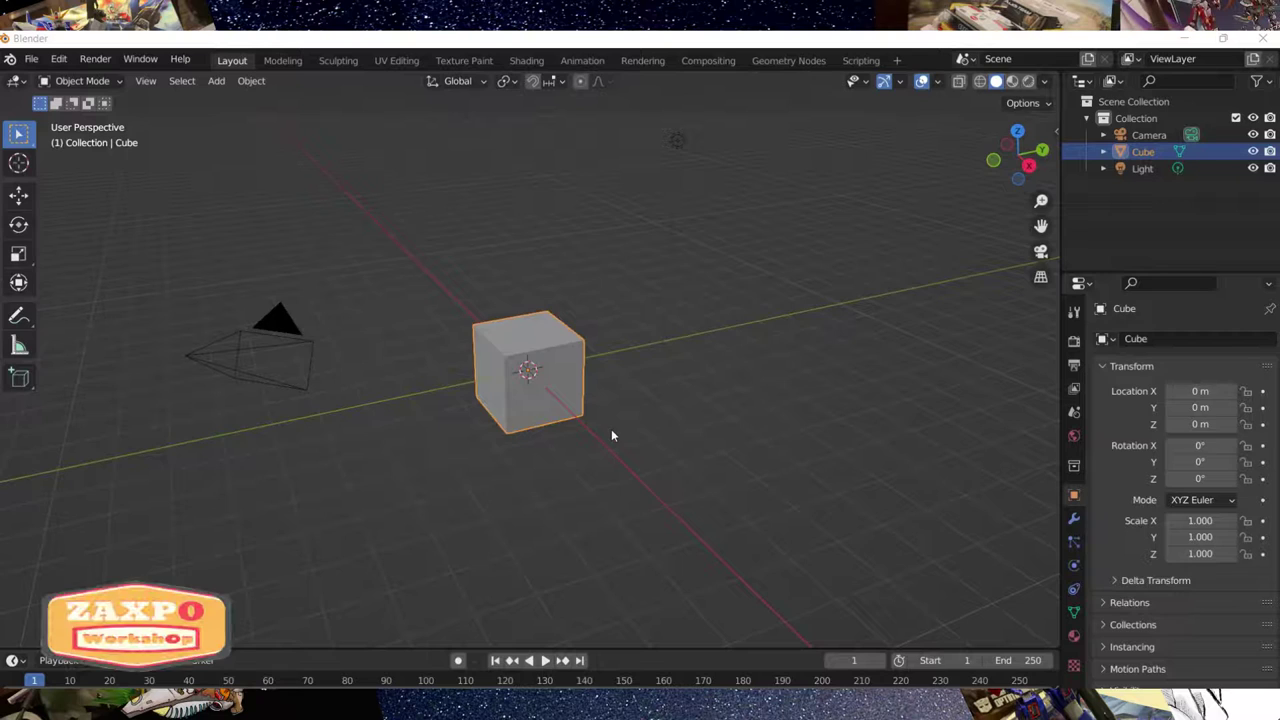
Delete the default cube so only the camera and light remain.
key(Delete)
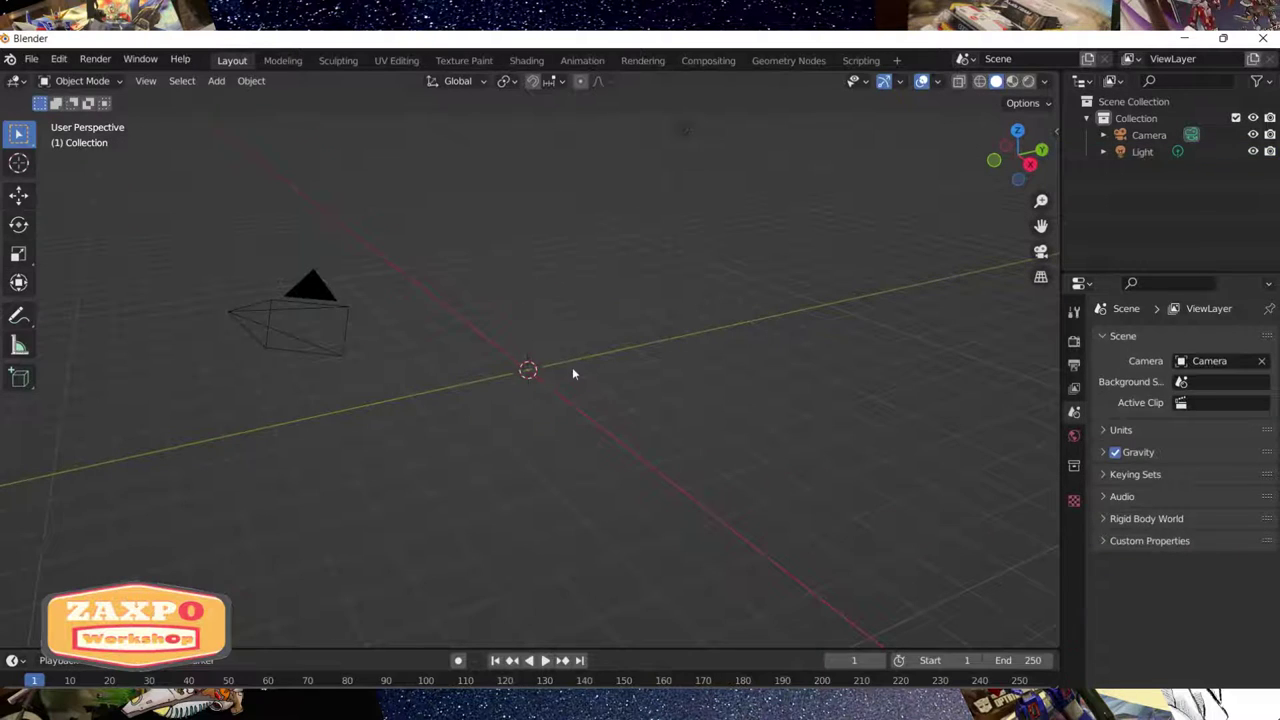
Add a Circle mesh and, in Edit Mode, extrude its ring up along Z into a short band.
key(shift+a)
click(700, 405)
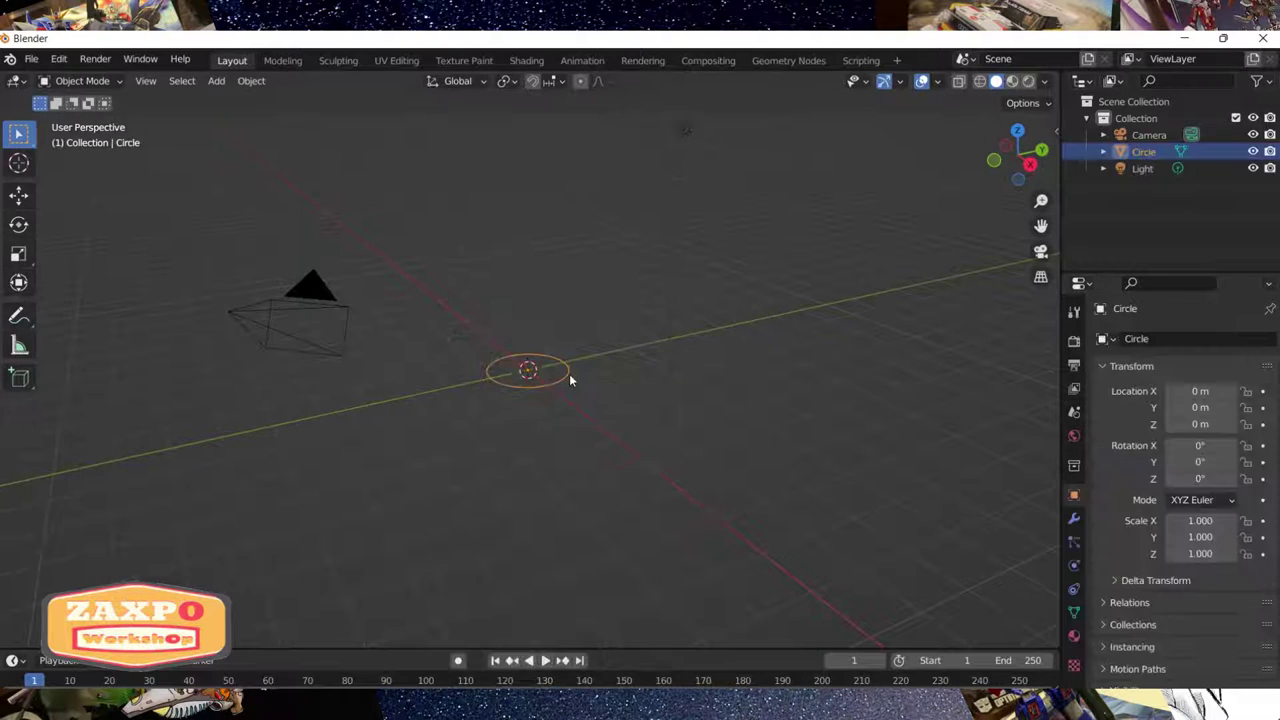
key(Tab)
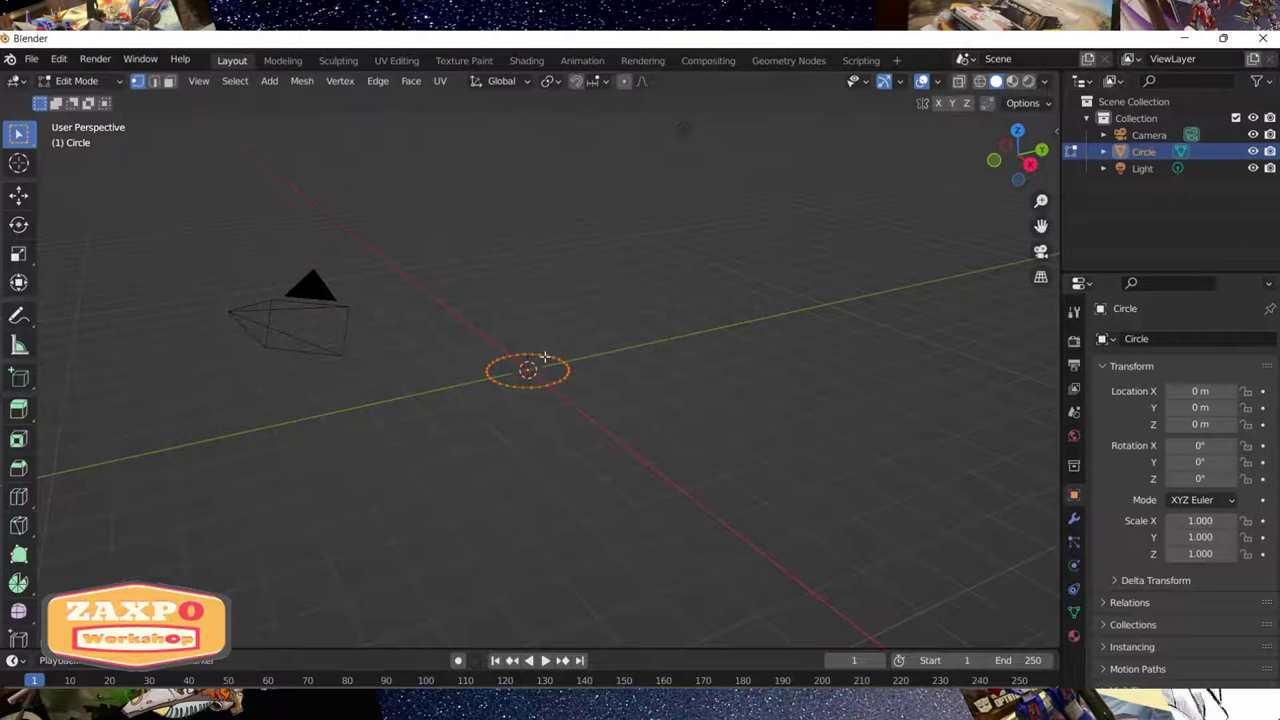
key(e)
key(z)
click(546, 348)
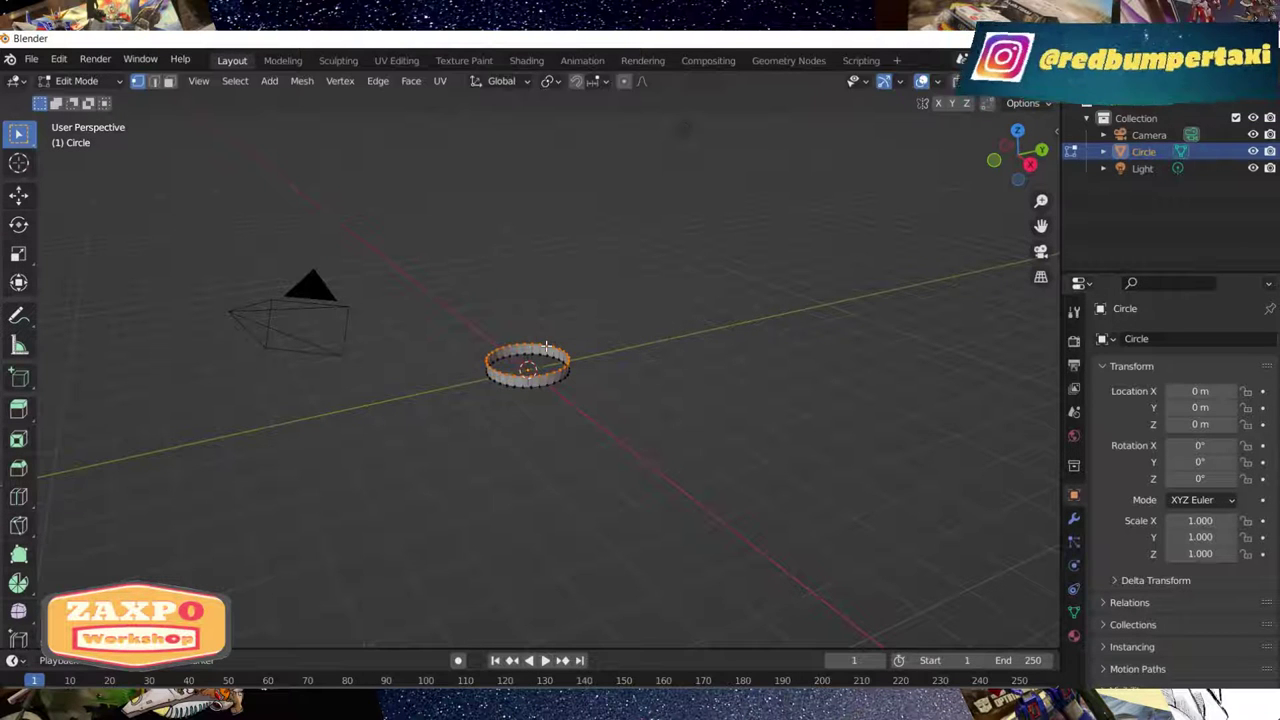
Shrink the new ring slightly, then extrude it again in place.
key(s)
click(546, 352)
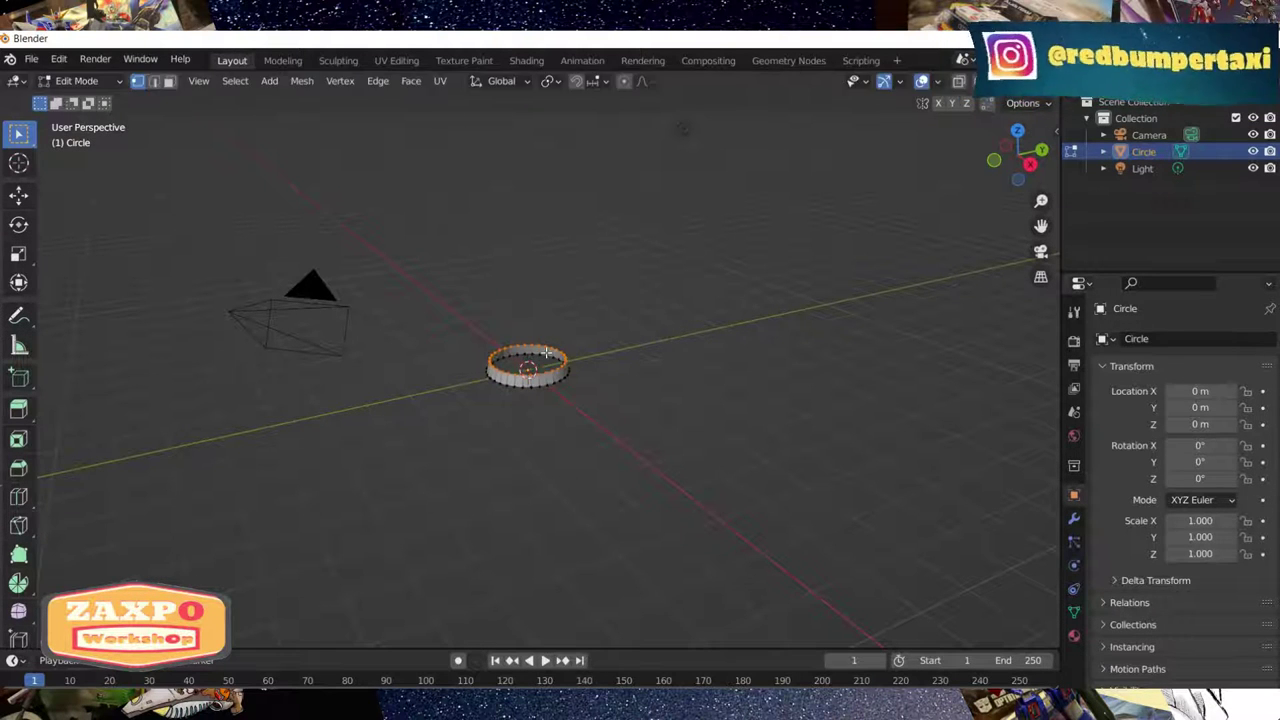
key(s)
click(548, 352)
key(e)
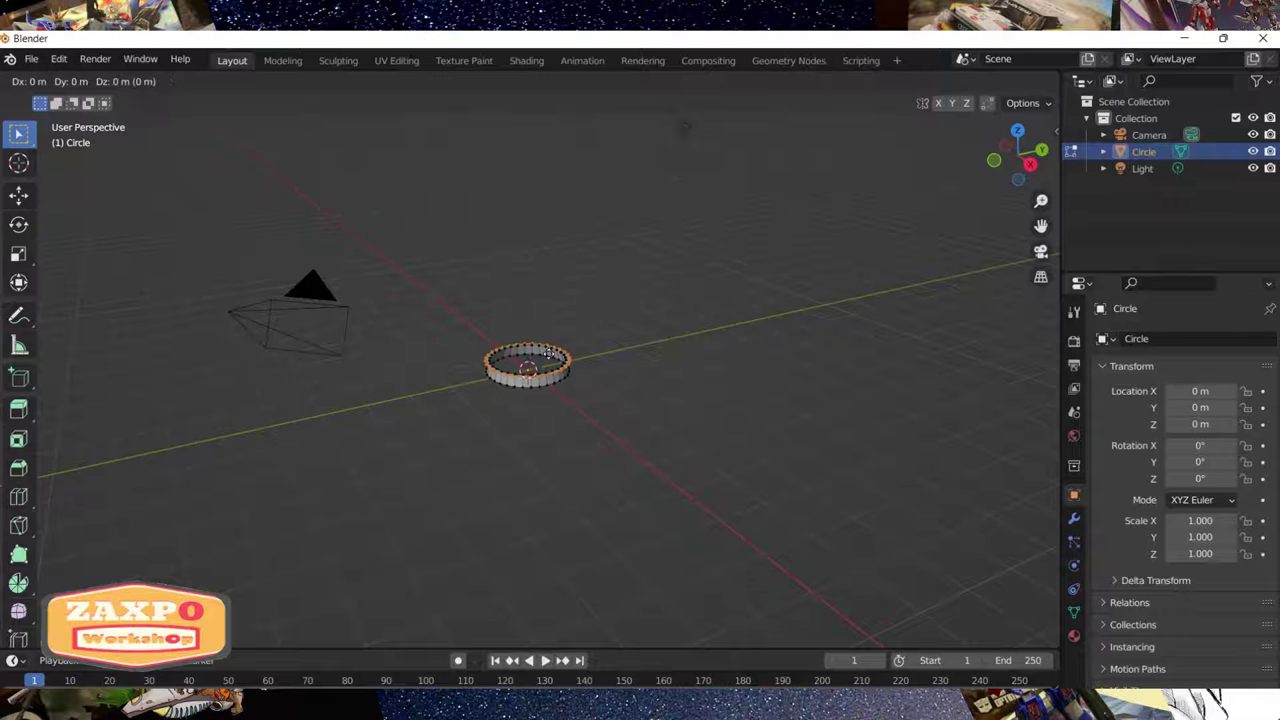
click(551, 349)
Shrink the top ring and extrude it upward into a tall cylinder.
scroll(565, 344, up, 2)
key(s)
click(562, 345)
key(e)
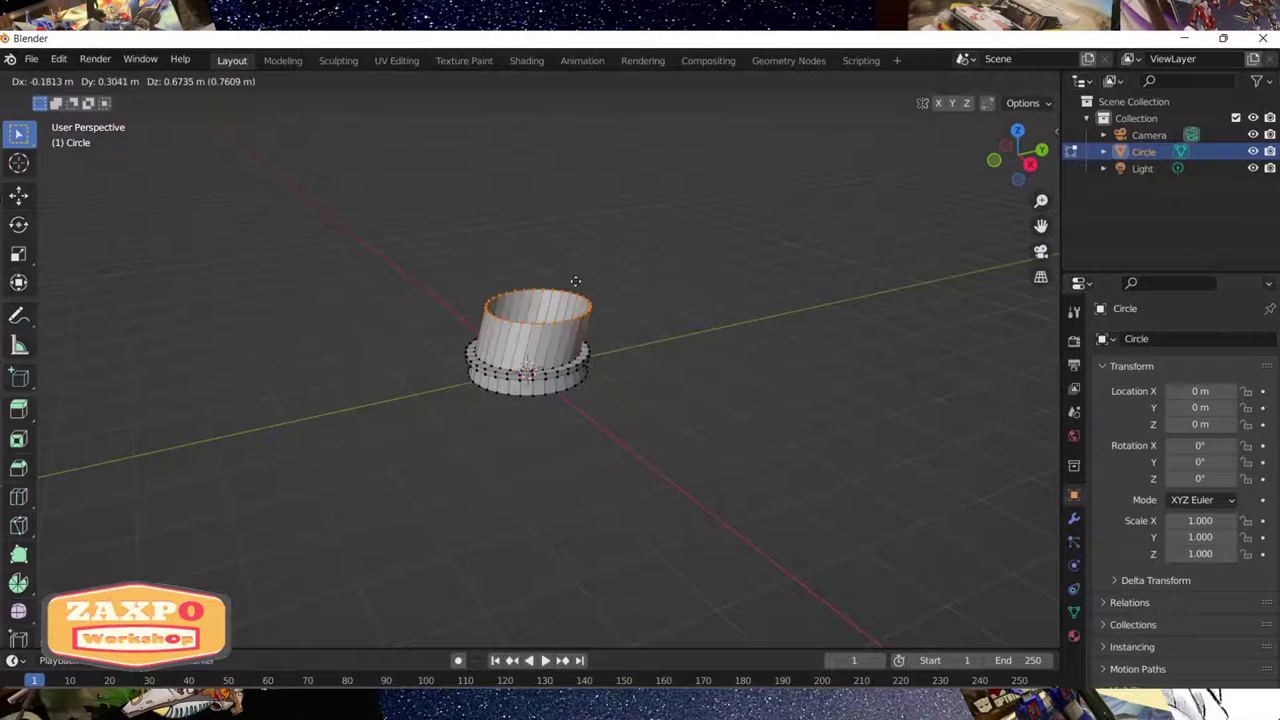
click(580, 147)
scroll(580, 147, down, 3)
middle_drag(560, 300, 561, 330)
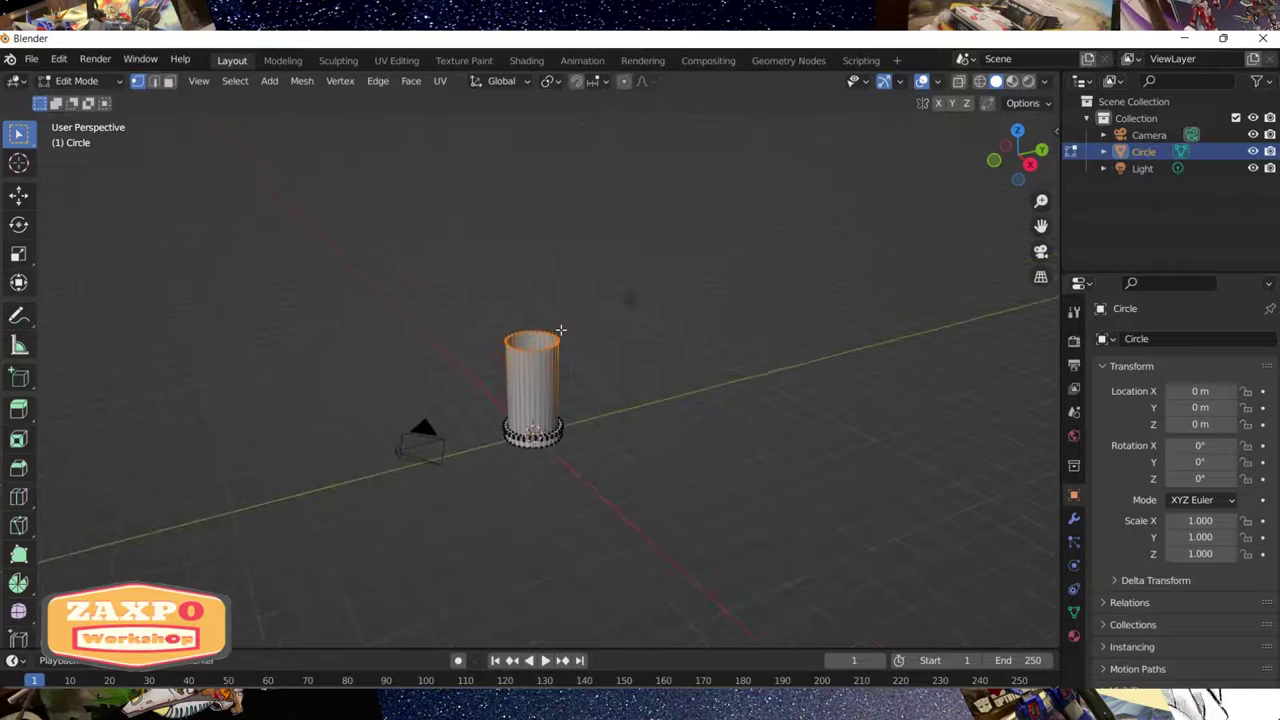
scroll(555, 329, up, 3)
Lengthen the cylinder along Z and taper its top loop inward.
key(e)
key(z)
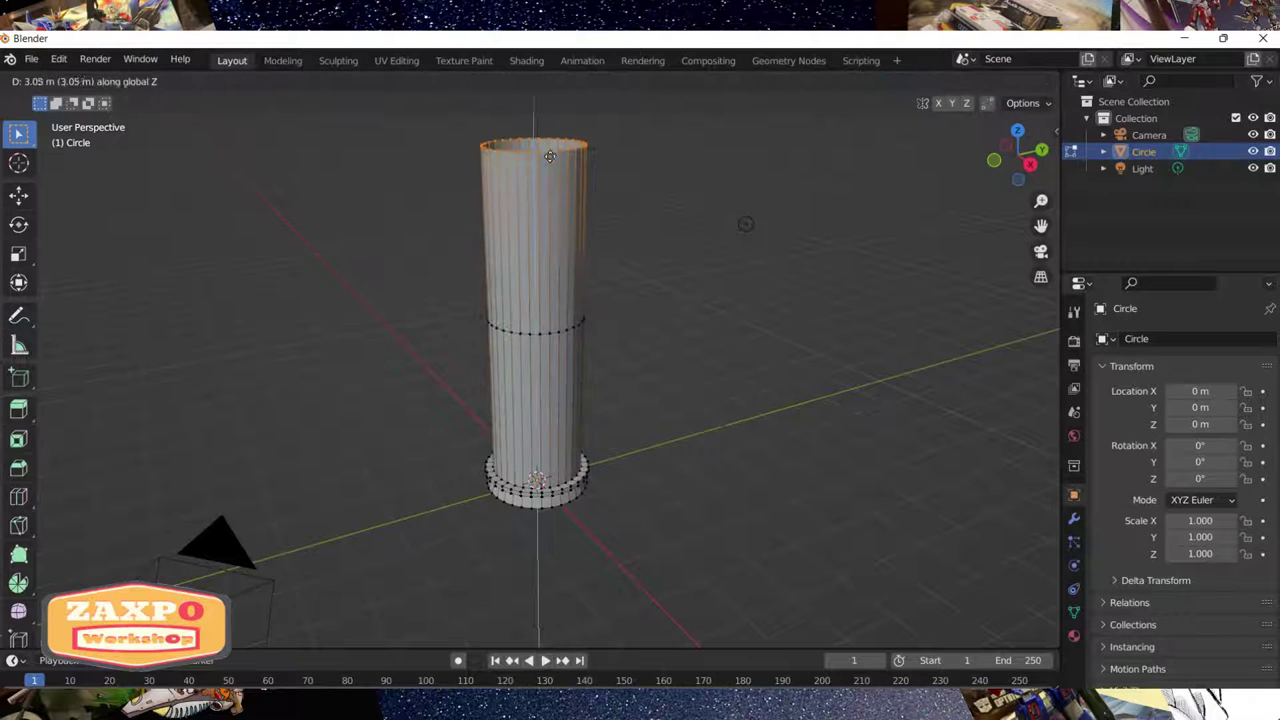
click(551, 166)
key(s)
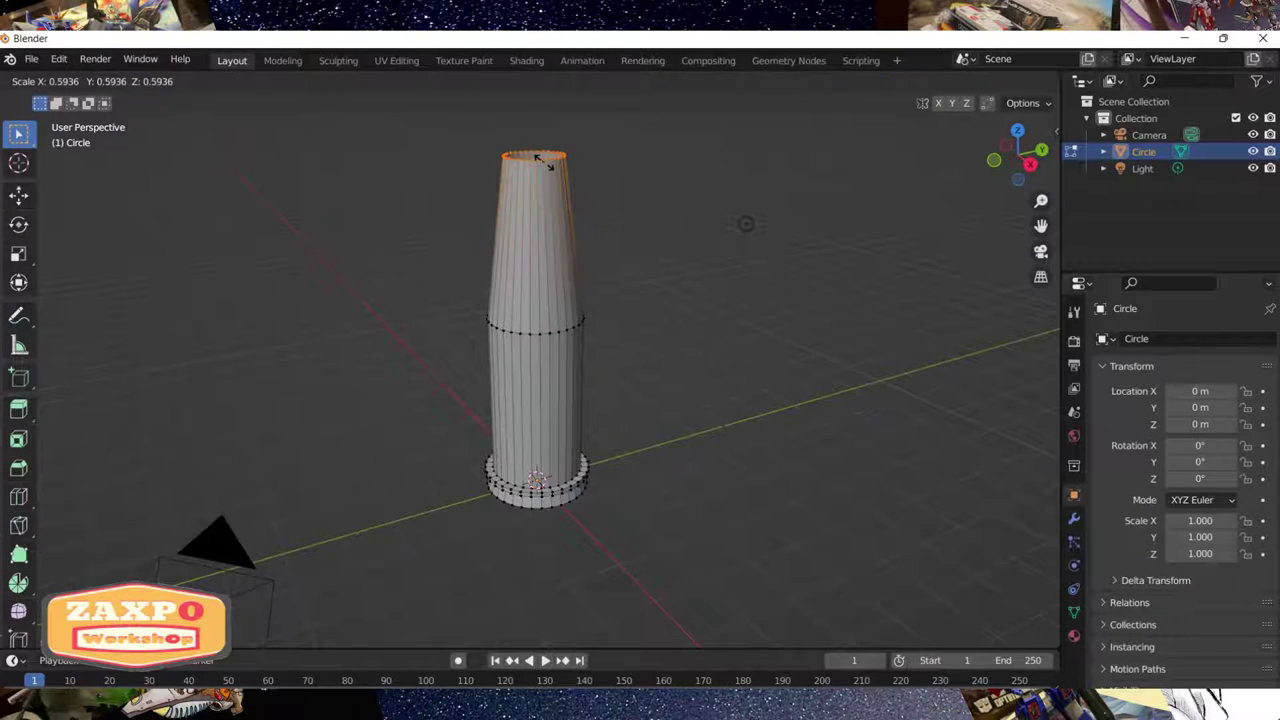
click(525, 300)
middle_drag(525, 300, 509, 352)
key(s)
click(513, 343)
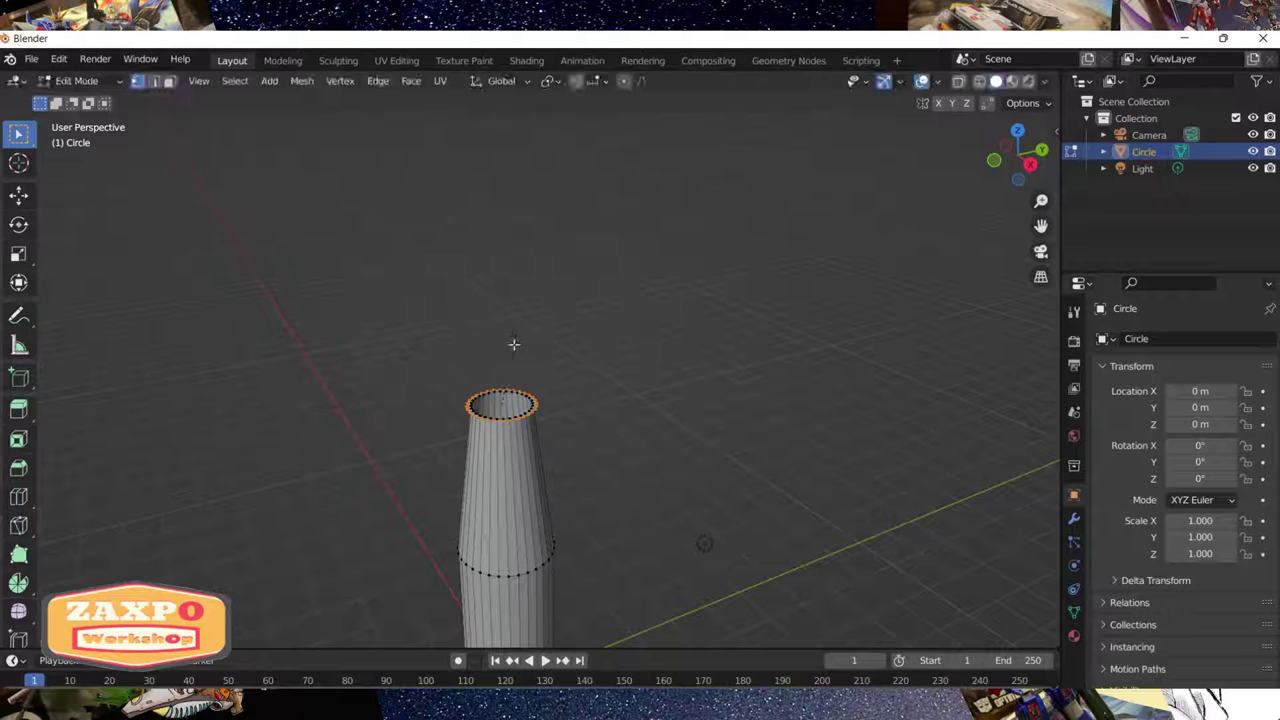
Extrude the top loop along Z and resize it for the next section.
key(e)
key(z)
click(513, 344)
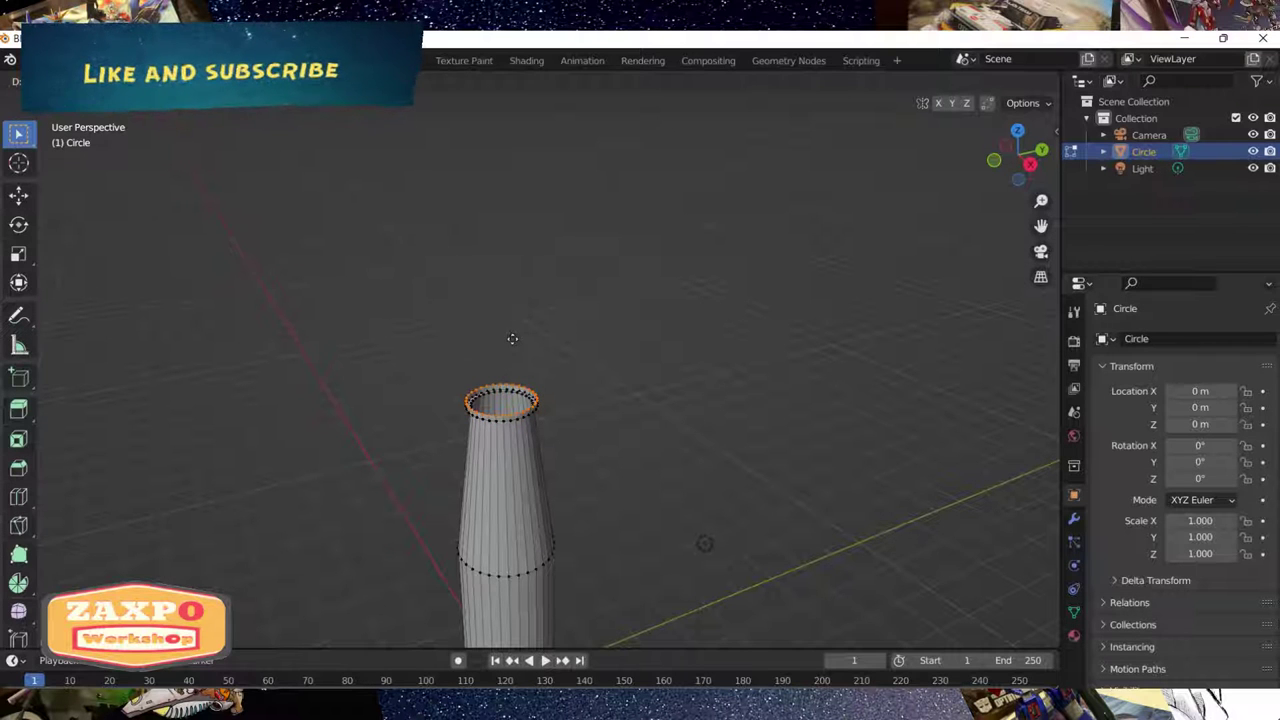
key(s)
key(z)
click(508, 336)
Cancel the stray vertical move and re-extrude the top into a narrower loop.
key(e)
key(z)
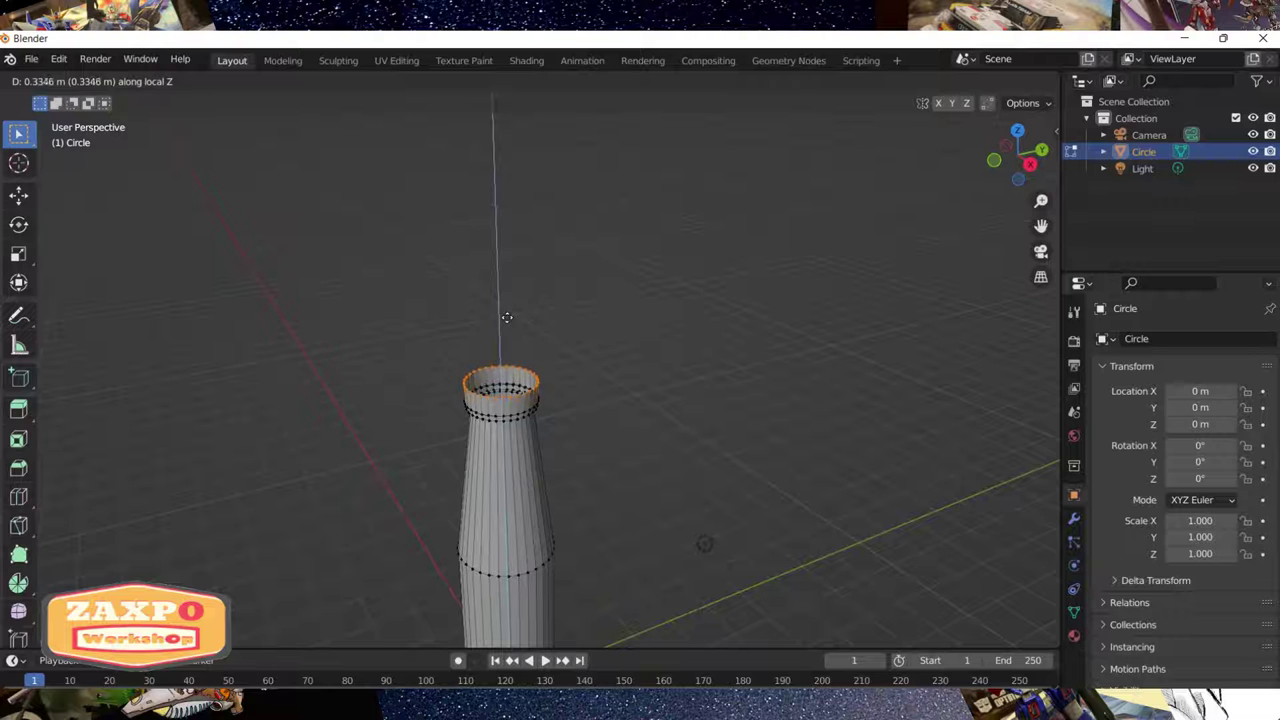
right_click(503, 323)
key(e)
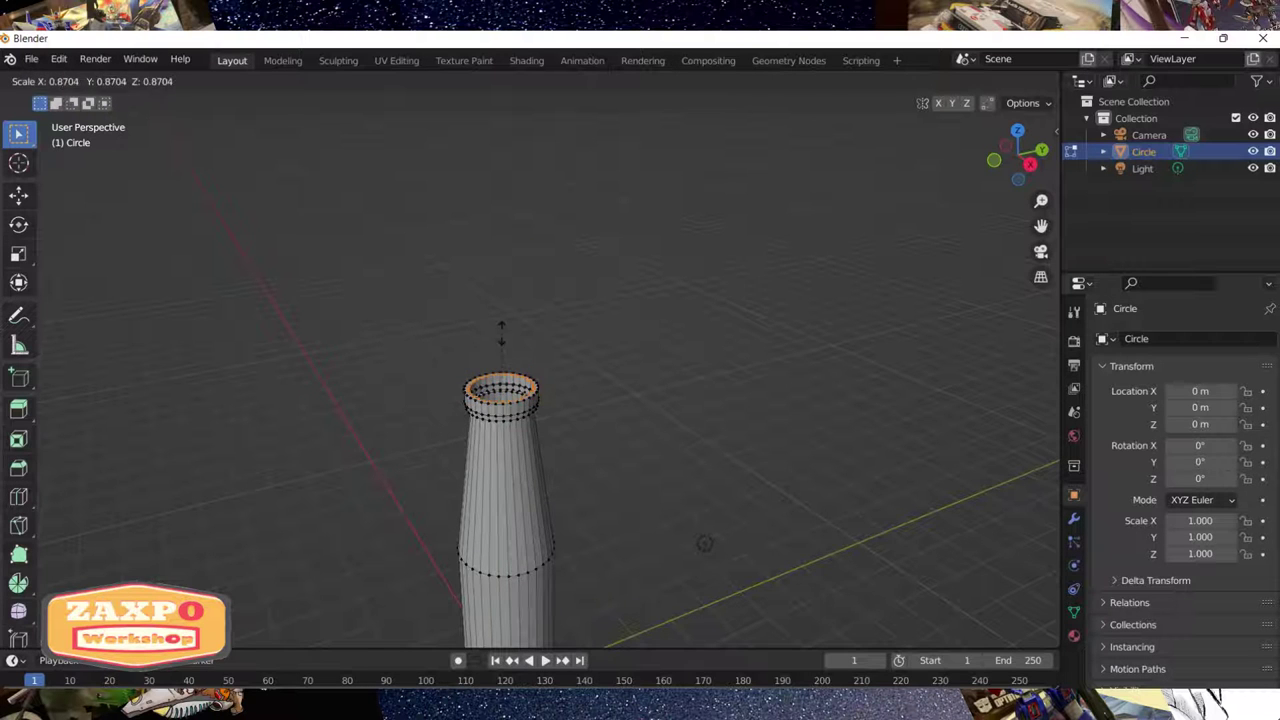
click(501, 335)
middle_drag(503, 349, 515, 310)
Extrude the top loop up along Z into a short rim.
key(e)
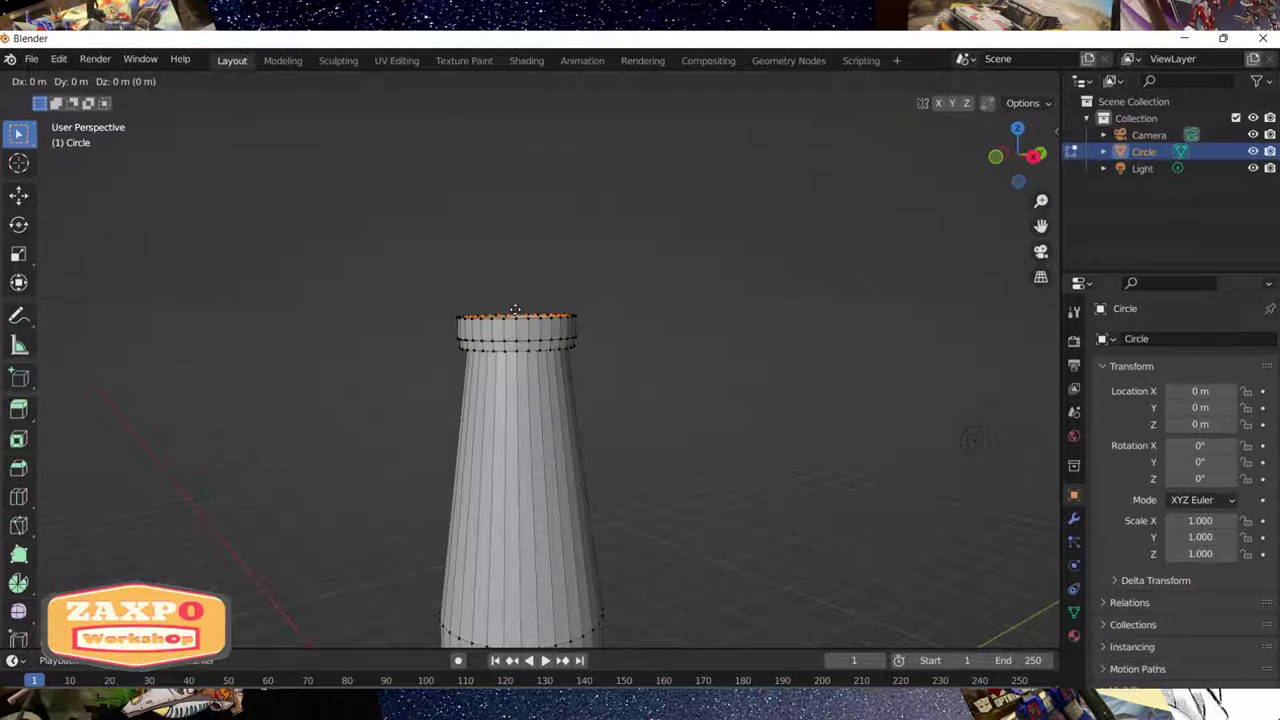
key(z)
click(515, 175)
mouse_move(514, 306)
middle_down()
mouse_move(458, 313)
mouse_move(506, 337)
mouse_move(526, 366)
mouse_move(427, 347)
mouse_move(417, 308)
mouse_move(566, 491)
mouse_move(478, 298)
middle_up()
Deselect, return to Object Mode and delete the cylinder object.
key(alt+a)
scroll(420, 330, down, 2)
key(Tab)
key(Delete)
Add a Plane mesh and extrude the whole plane upward into a box.
key(shift+a)
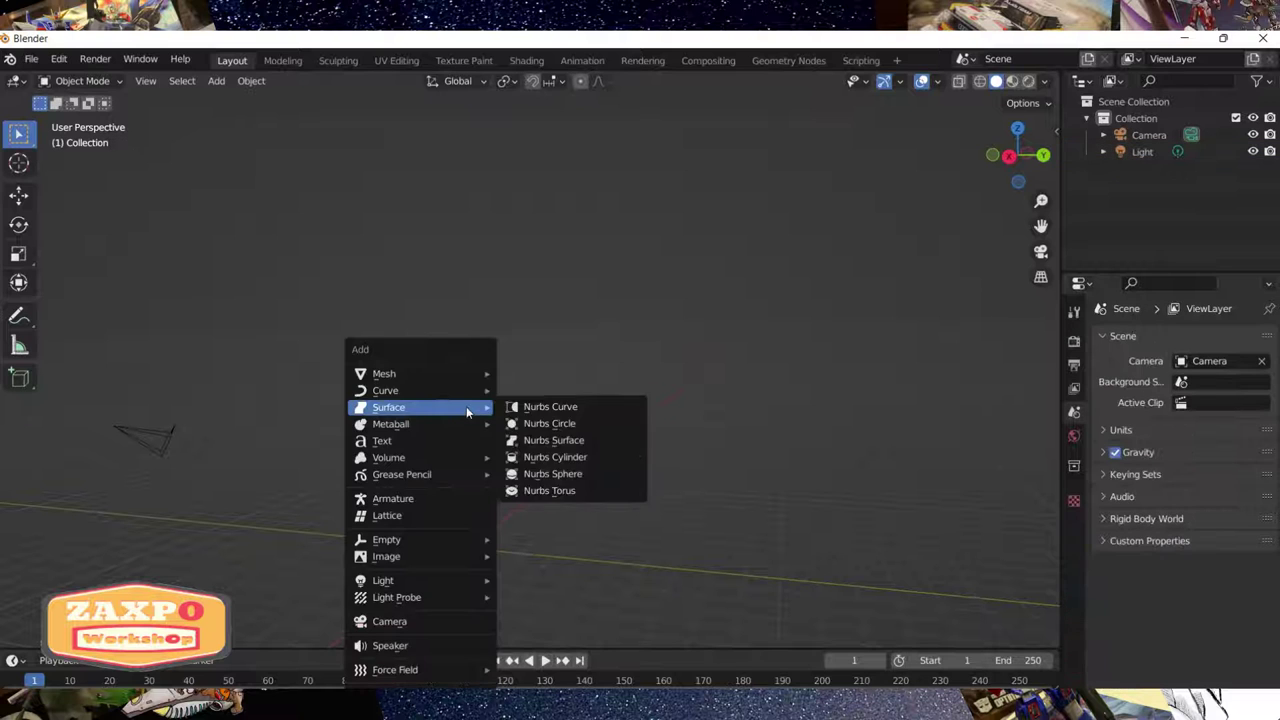
click(531, 371)
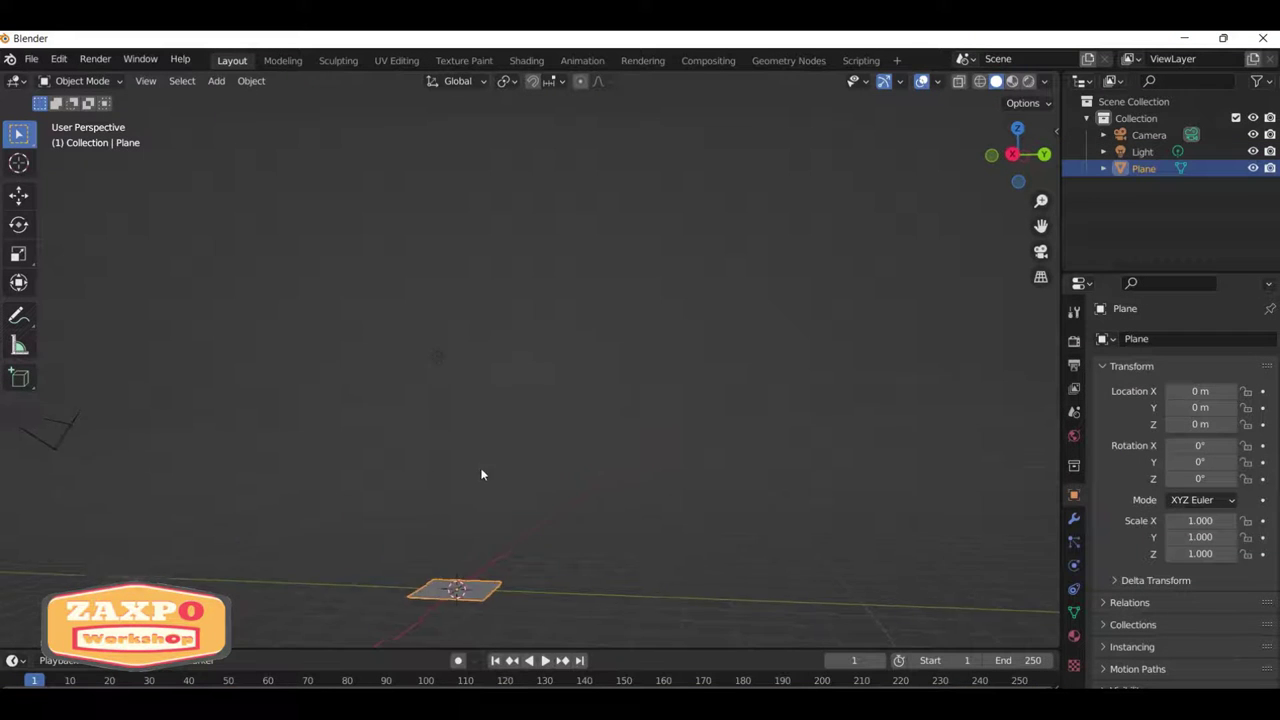
middle_drag(483, 474, 519, 374)
key(Tab)
key(alt+a)
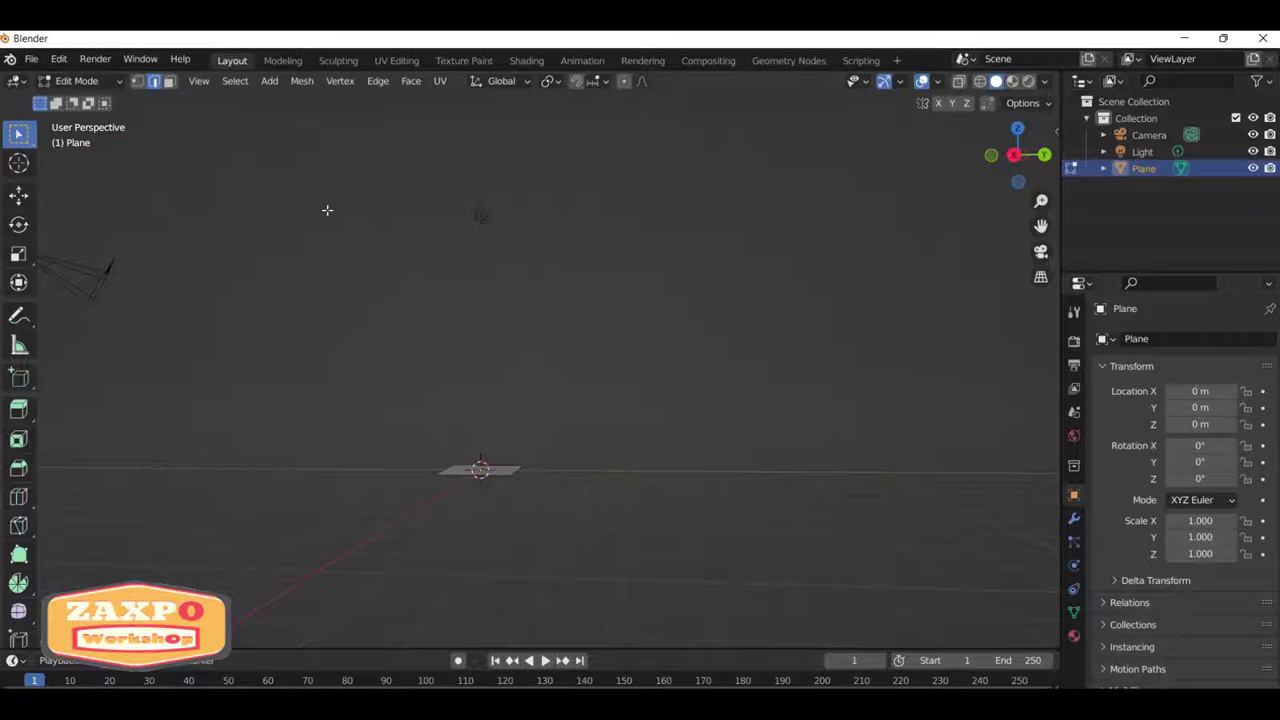
key(z)
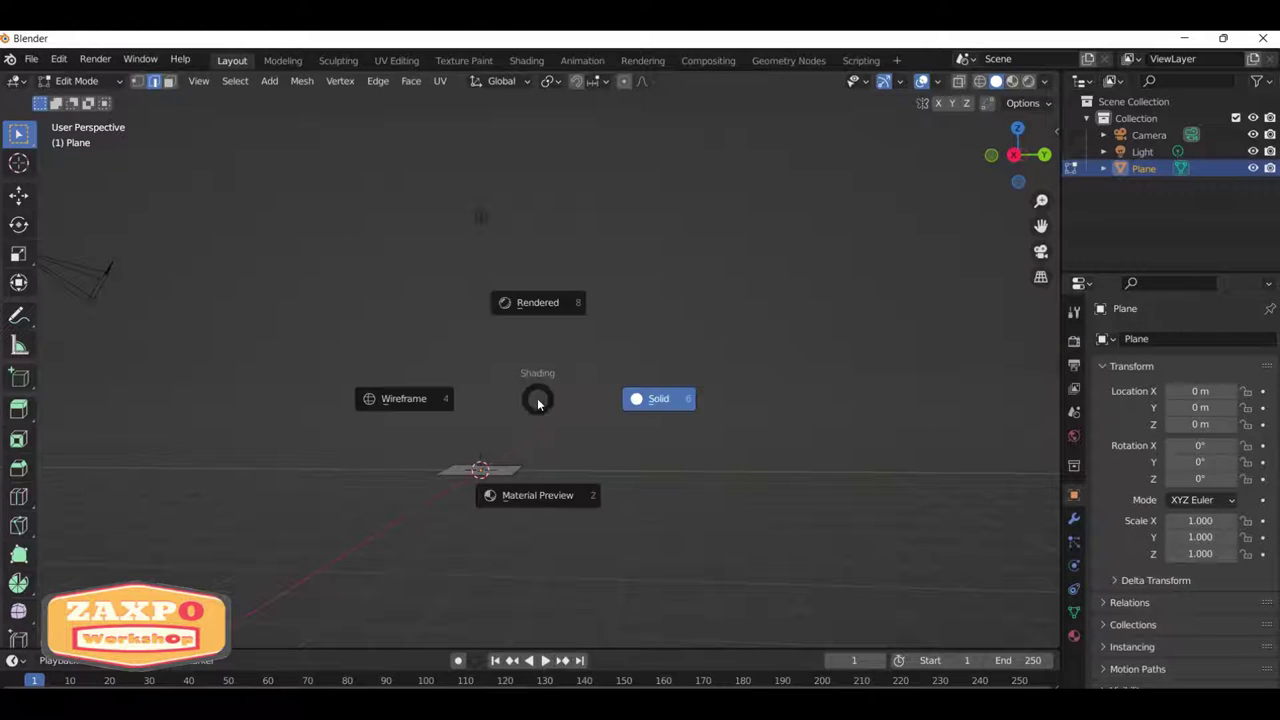
key(a)
key(e)
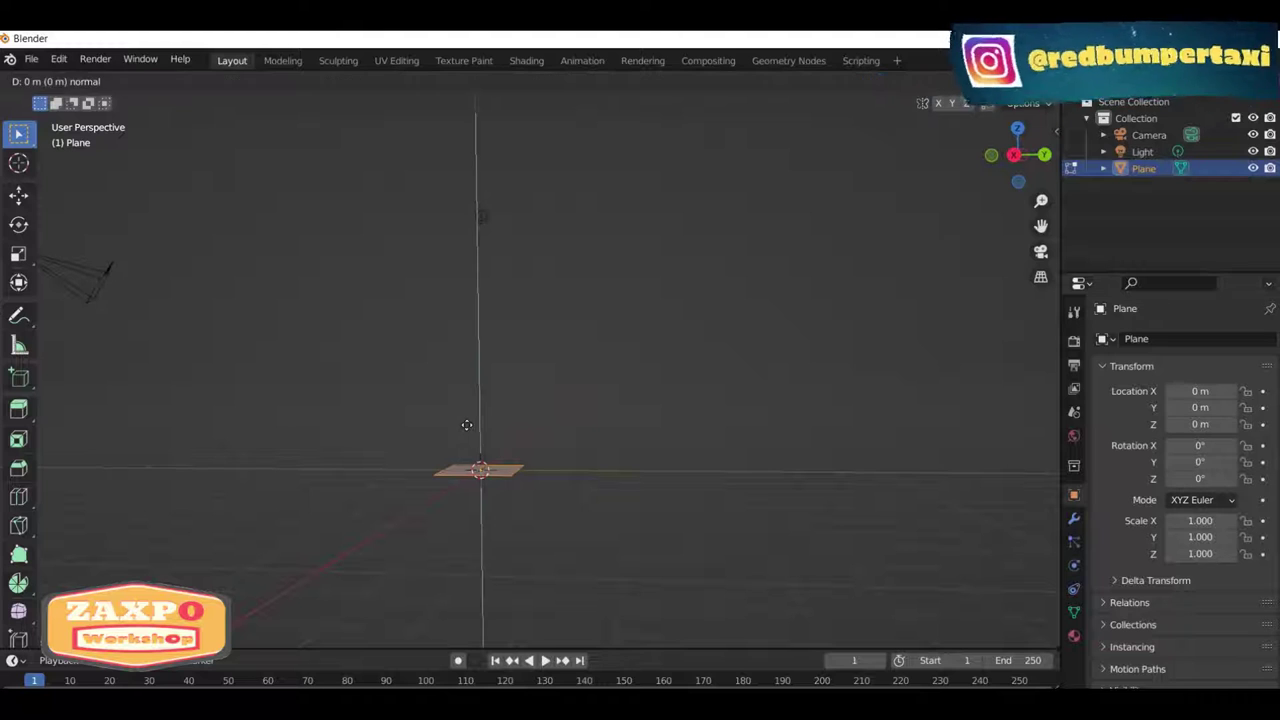
click(468, 411)
Extrude the box's top face twice, widening it outward each time.
key(e)
key(s)
click(487, 395)
middle_drag(487, 395, 538, 442)
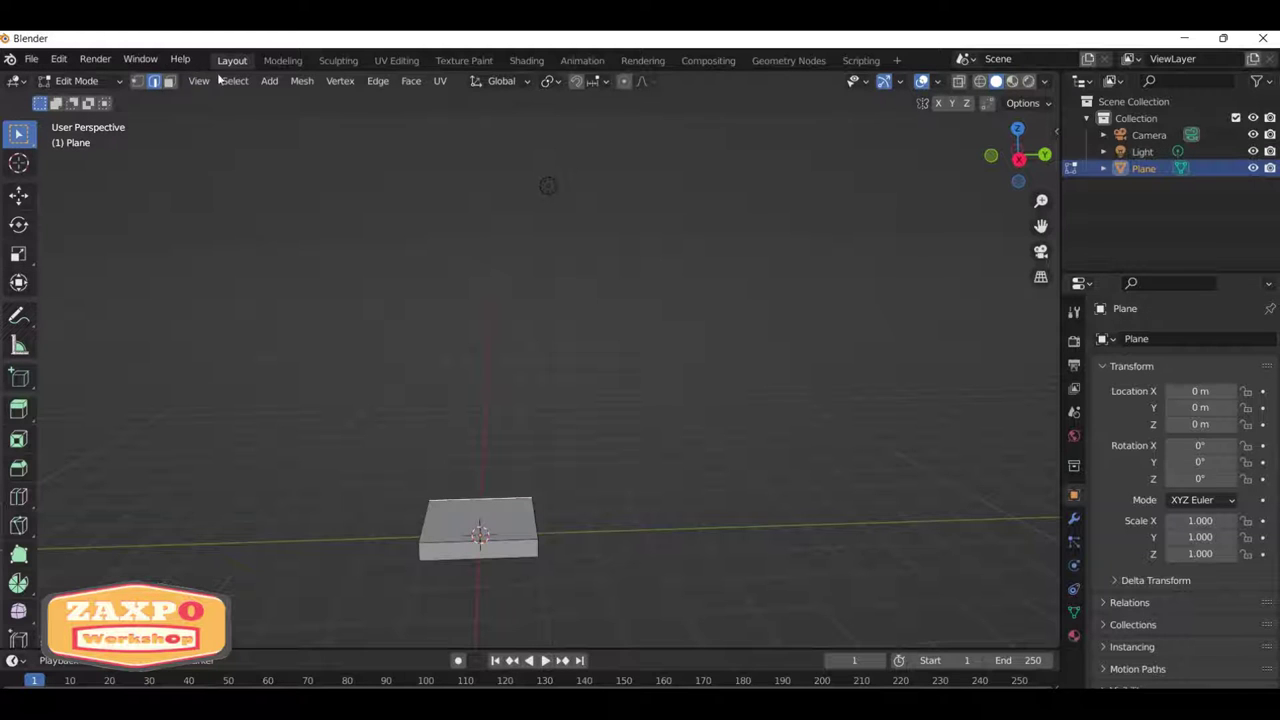
key(a)
key(e)
key(s)
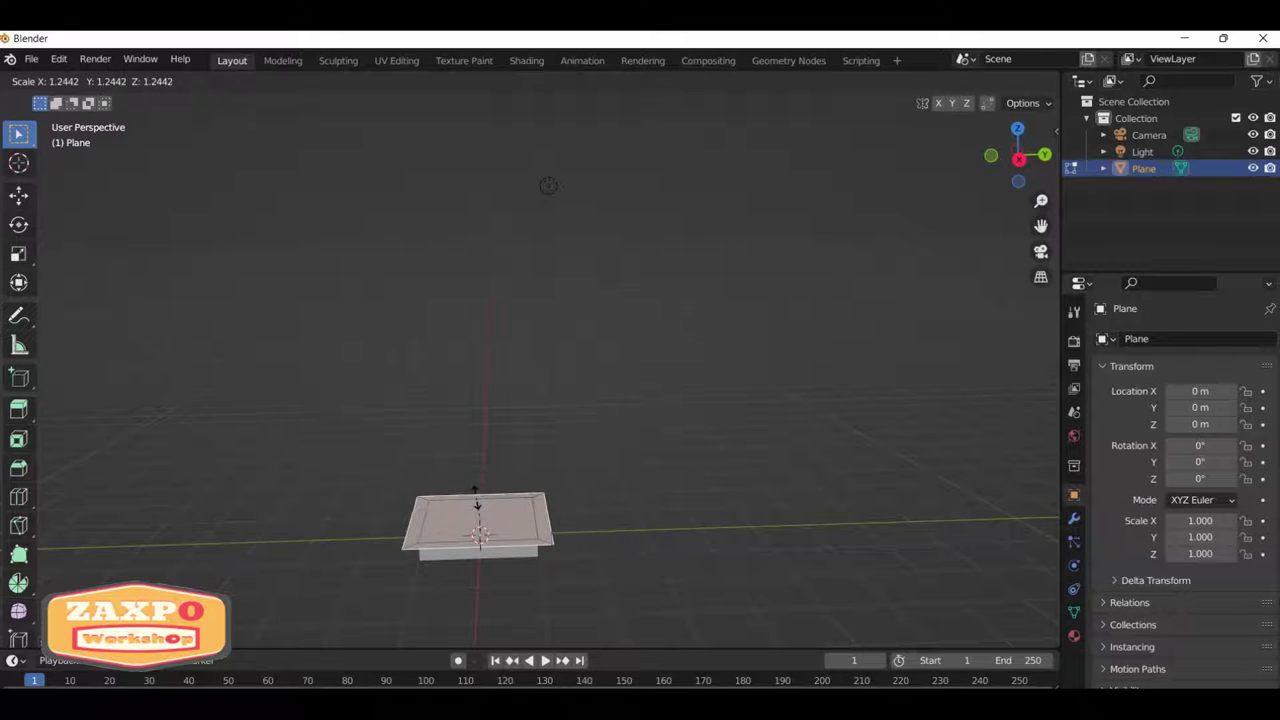
click(476, 503)
Raise the top face, shrink it, then extrude two more tiers upward.
key(e)
key(z)
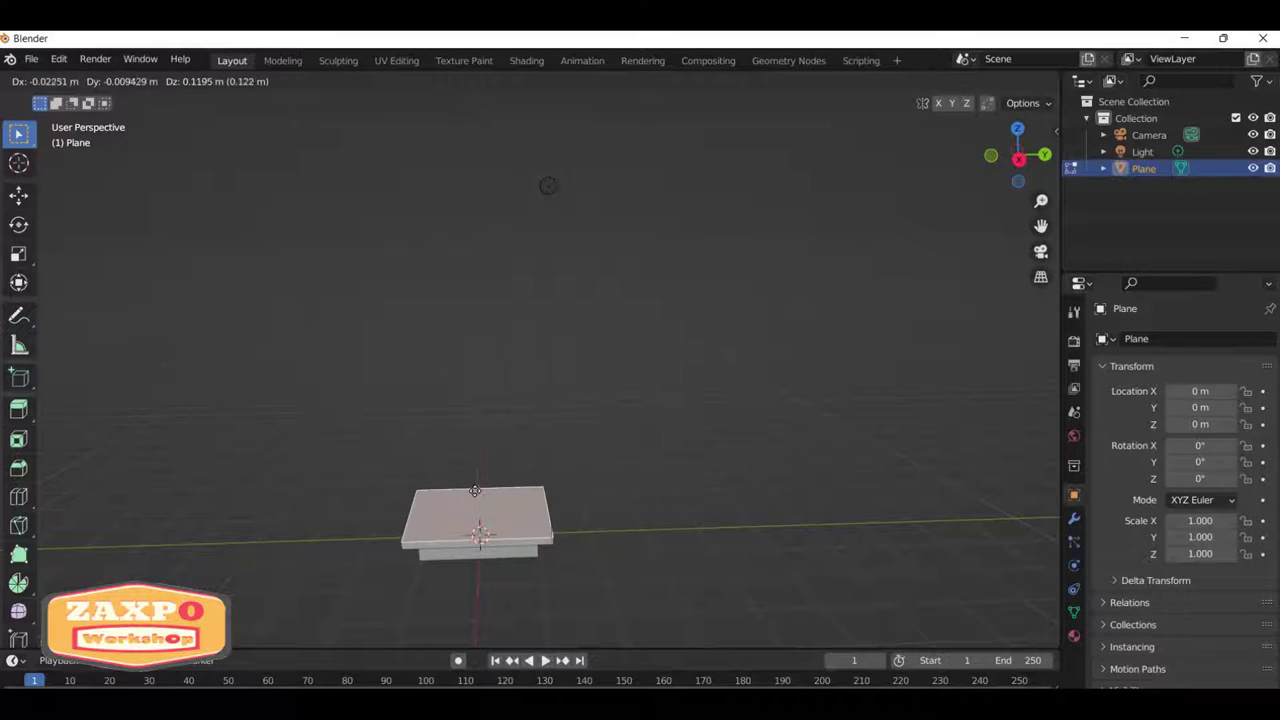
click(476, 495)
key(s)
click(482, 470)
key(e)
key(z)
key(z)
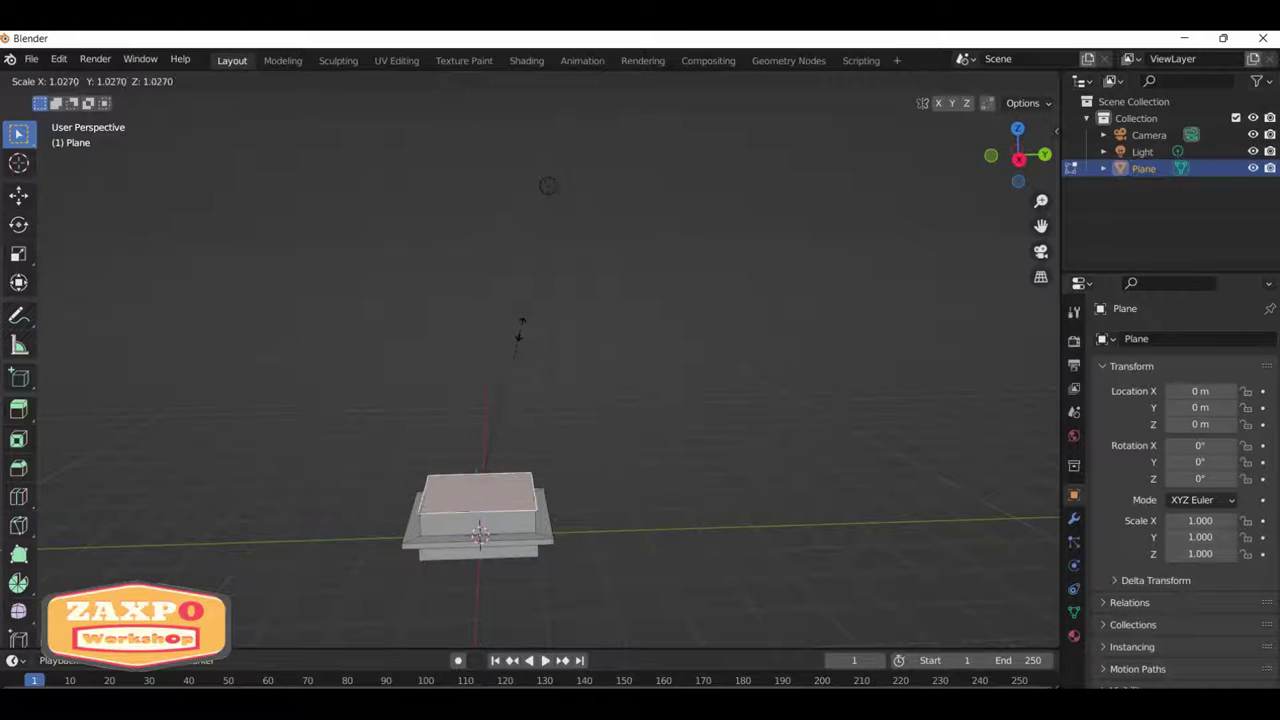
click(516, 295)
key(e)
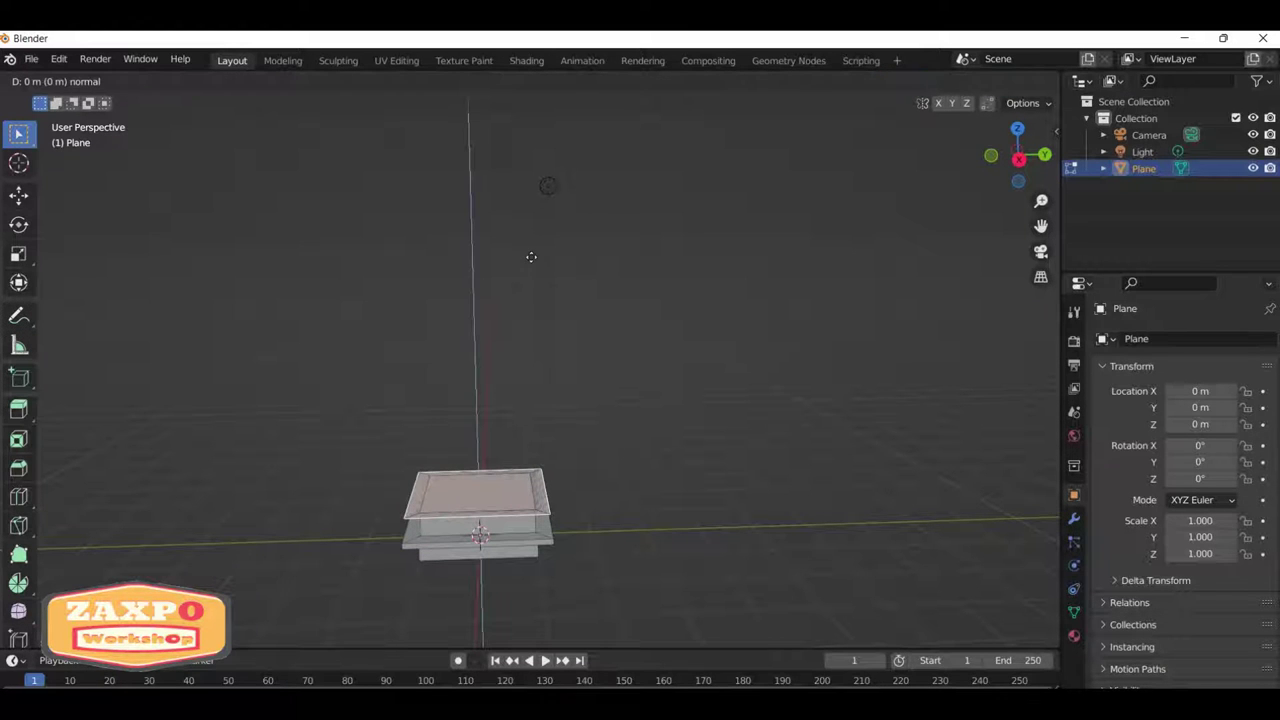
click(534, 246)
Scale the top face and extrude it into a tall column.
key(s)
click(540, 290)
scroll(548, 318, down, 3)
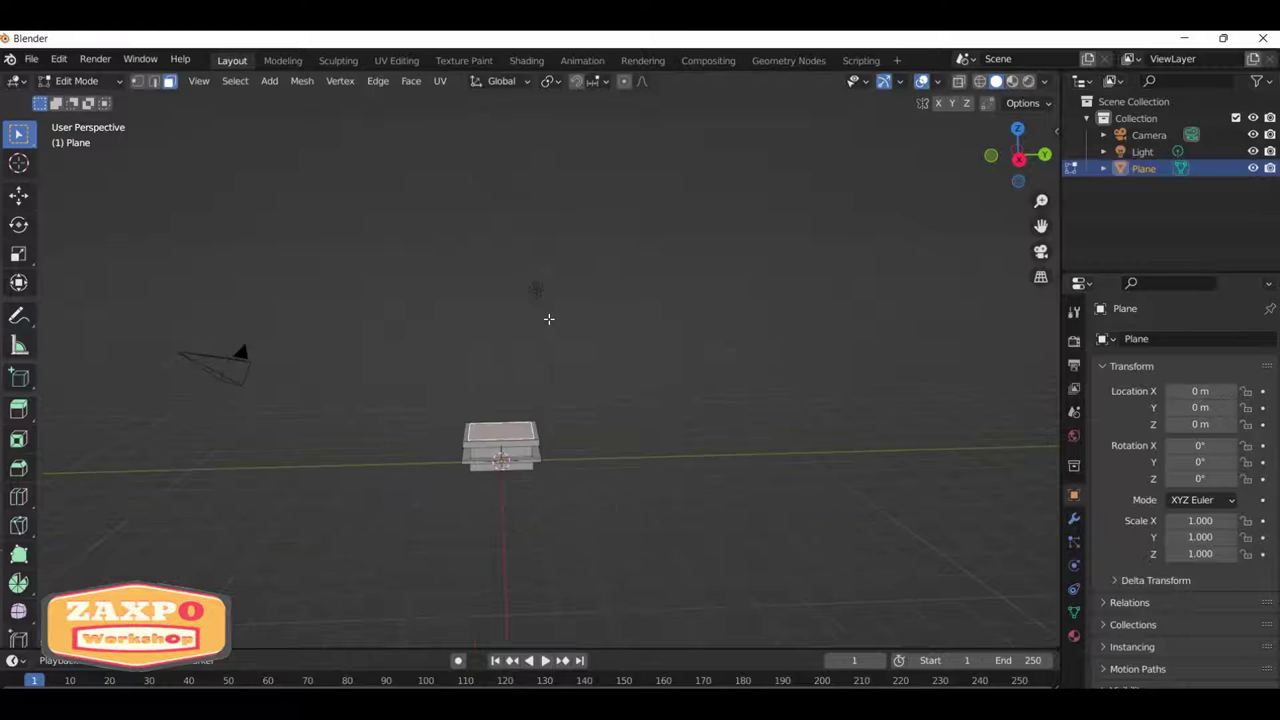
key(e)
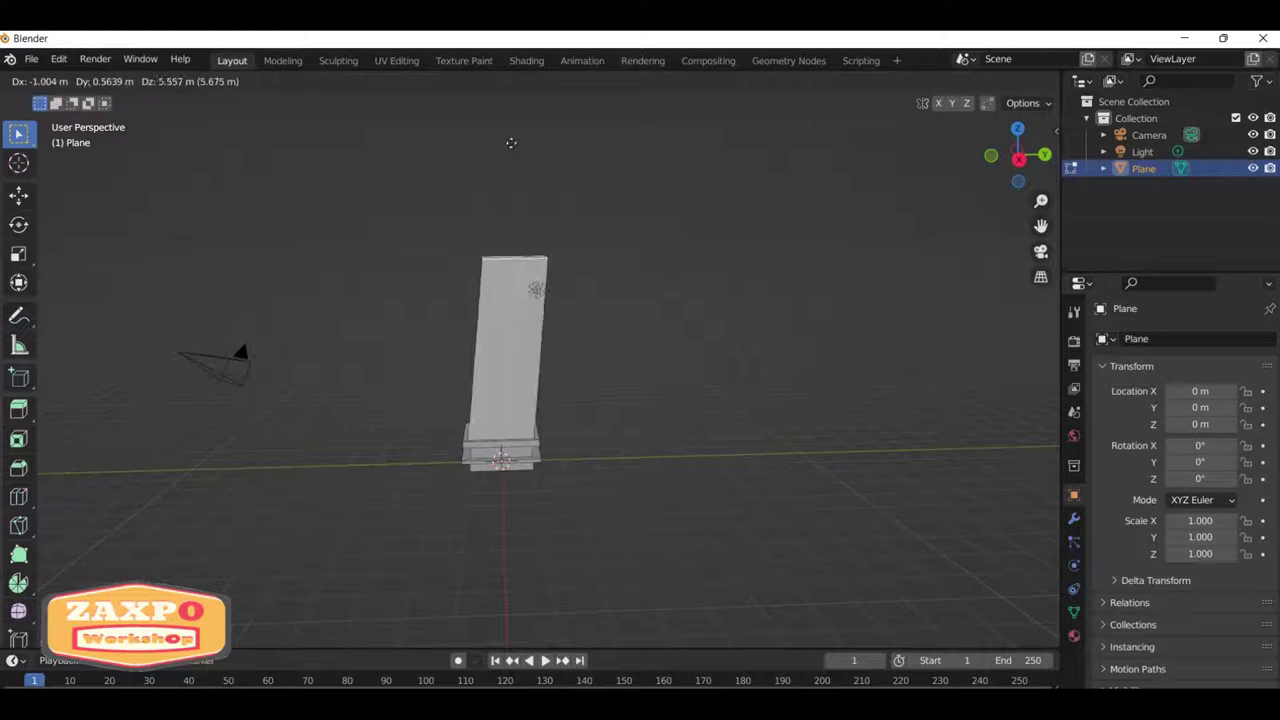
click(515, 130)
mouse_move(540, 440)
middle_down()
mouse_move(557, 469)
mouse_move(608, 400)
mouse_move(551, 428)
mouse_move(417, 383)
mouse_move(430, 378)
middle_up()
Extrude the column taller, then add a slightly larger face and a thin top block.
key(e)
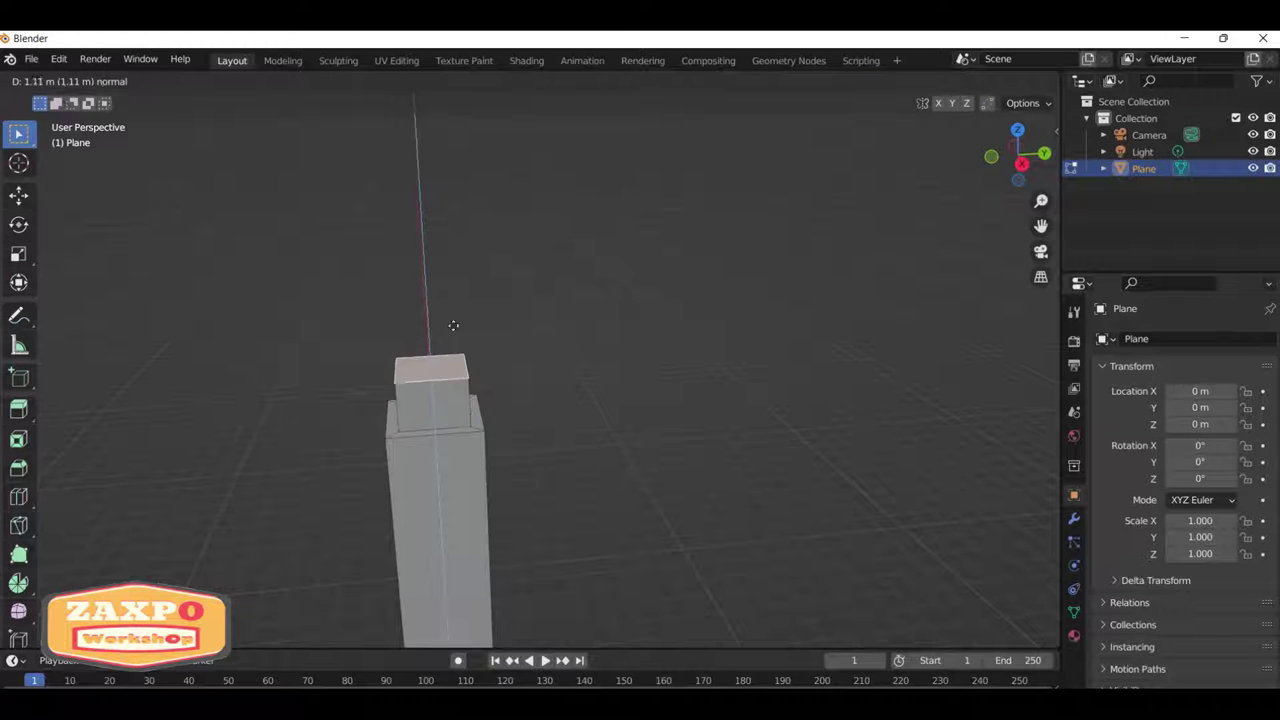
click(454, 229)
mouse_move(454, 229)
middle_down()
mouse_move(357, 206)
mouse_move(350, 245)
middle_up()
key(e)
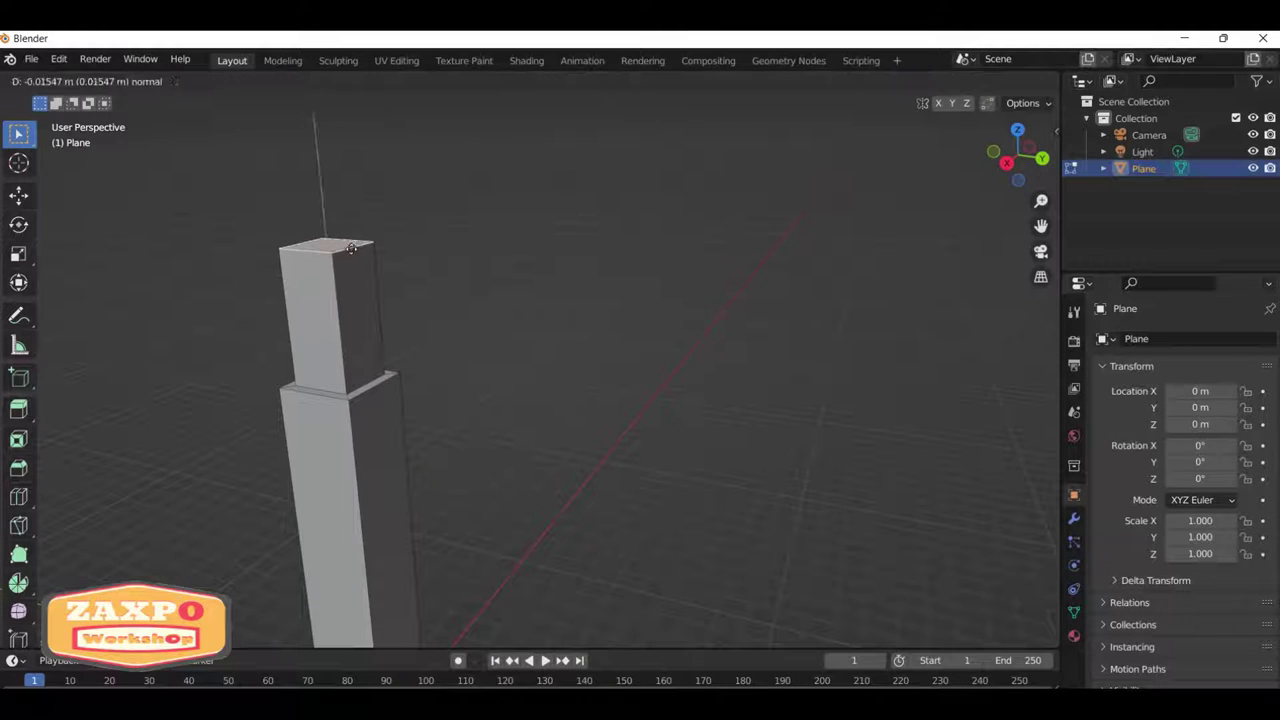
click(358, 229)
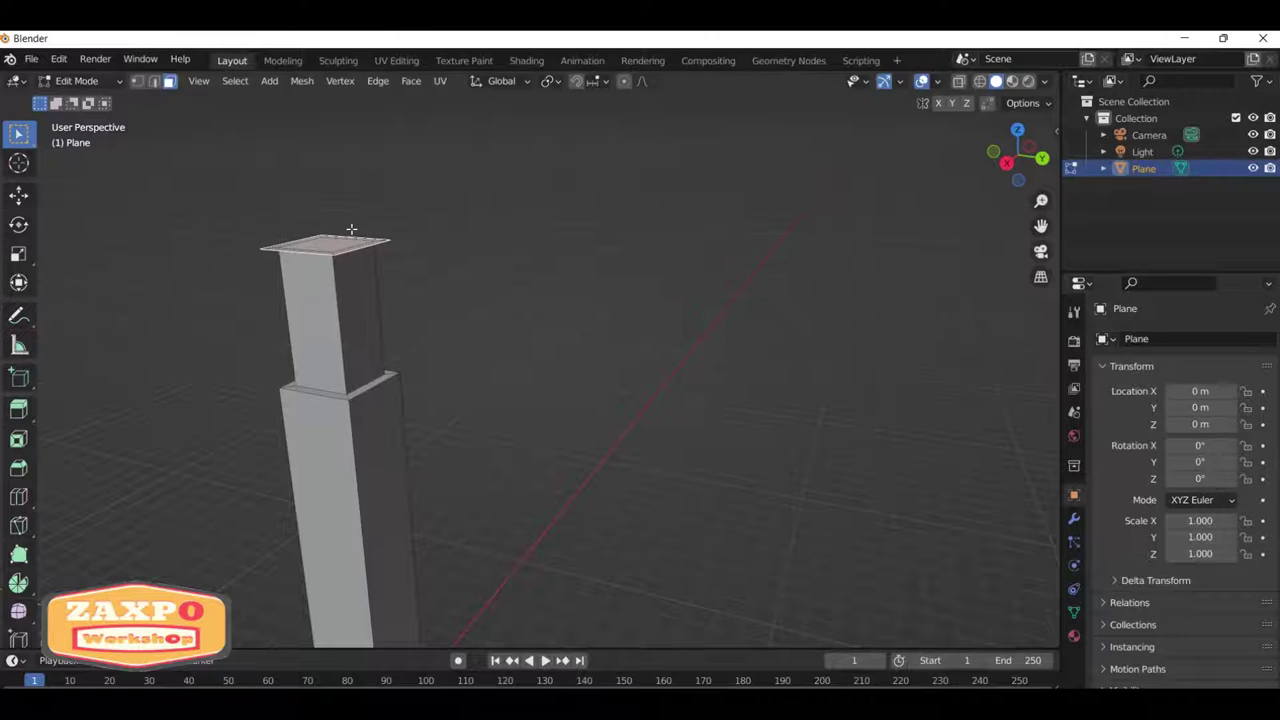
key(e)
click(426, 95)
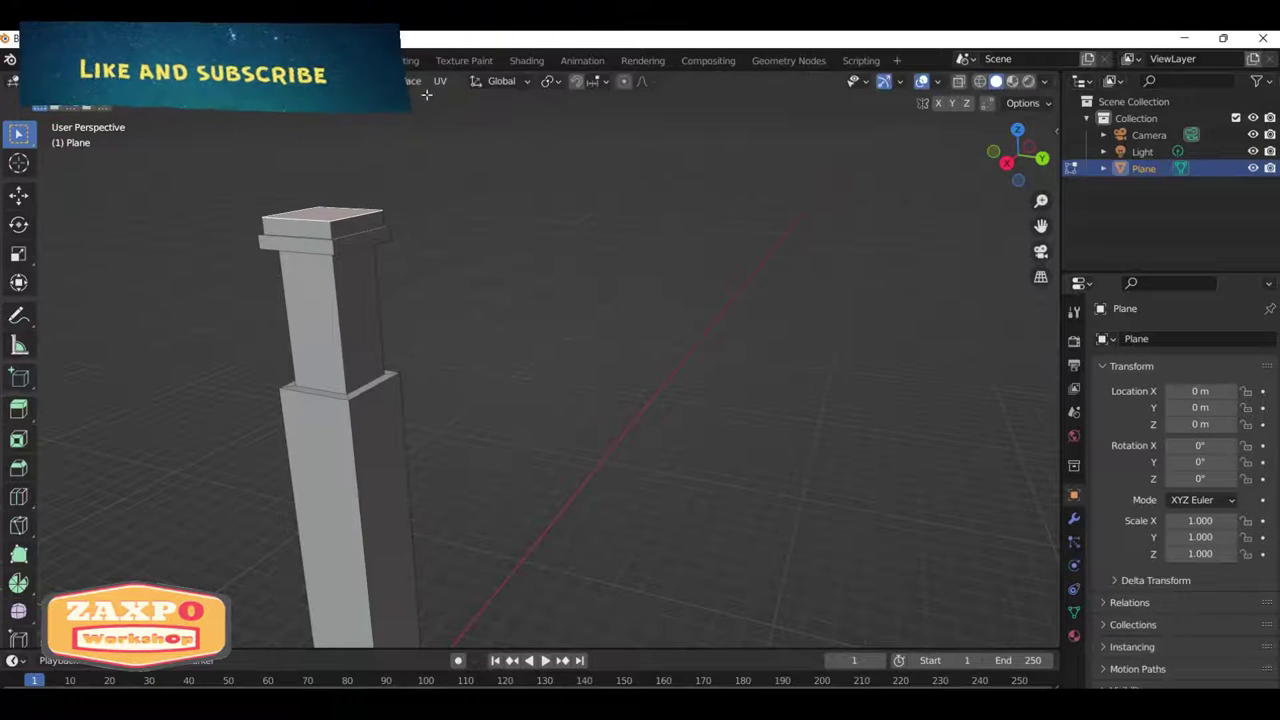
Widen the top face into a ledge, extrude a step and narrow it slightly.
key(s)
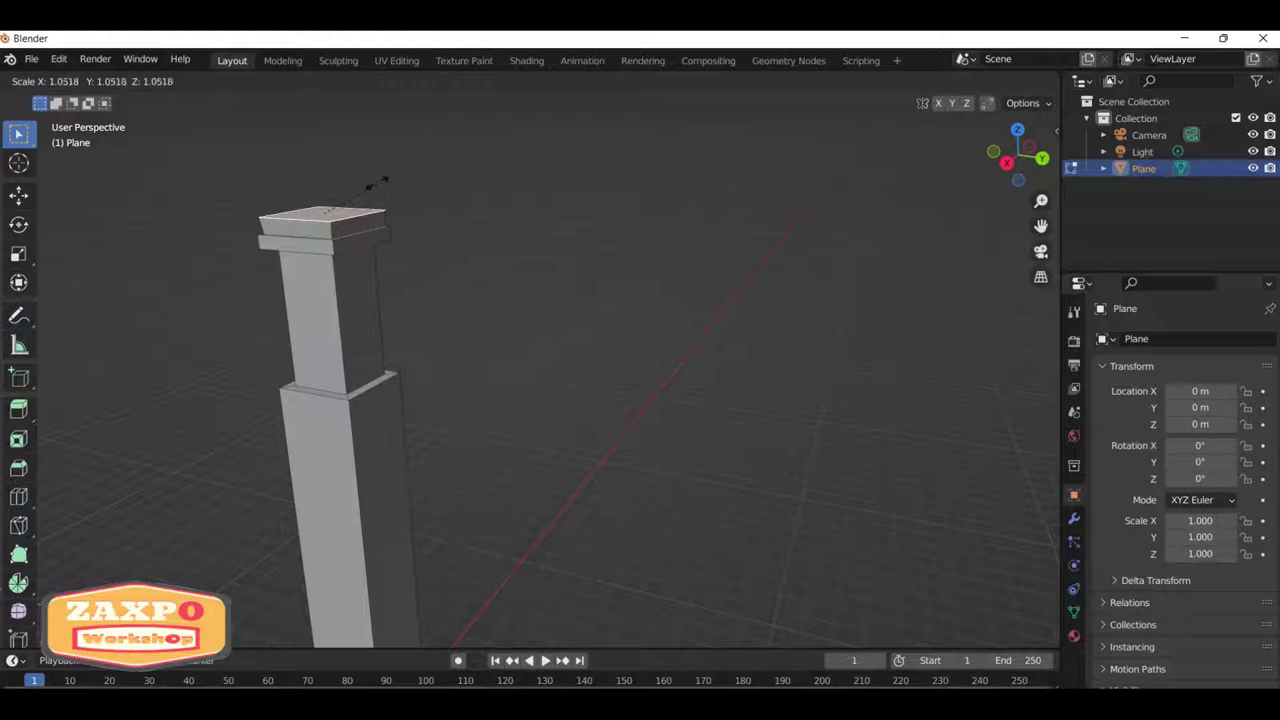
click(320, 170)
key(e)
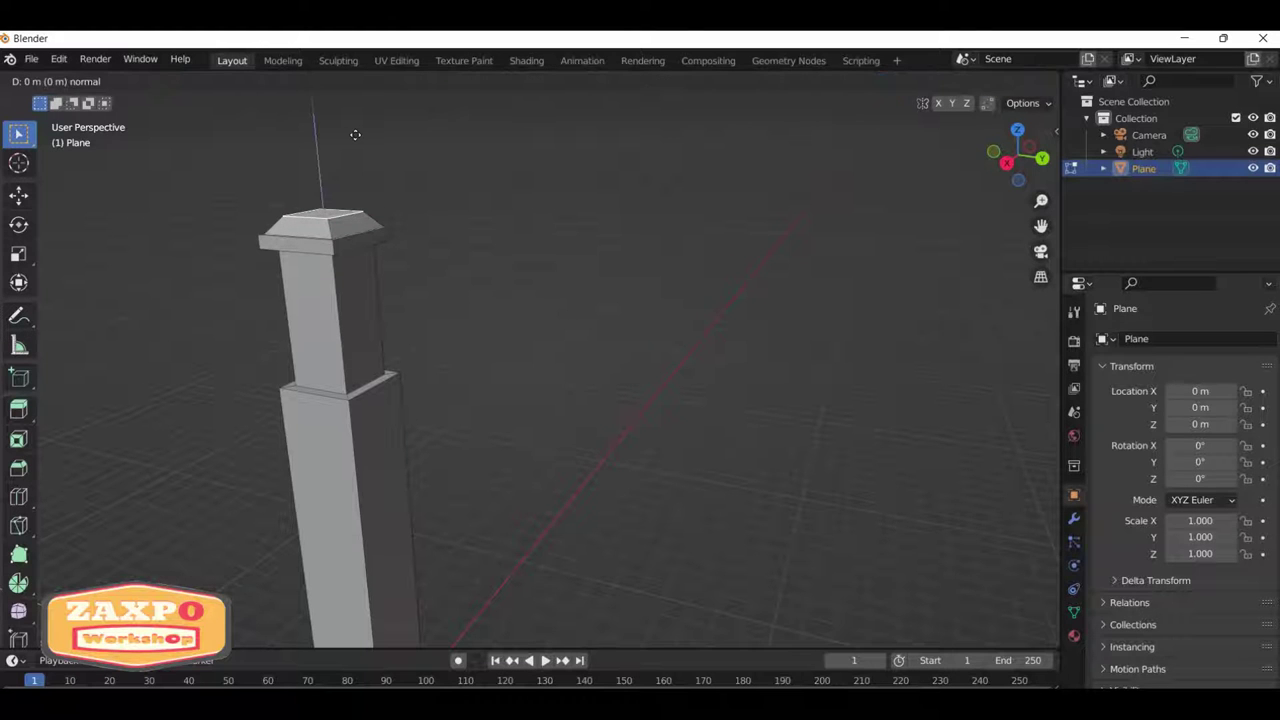
click(352, 125)
key(s)
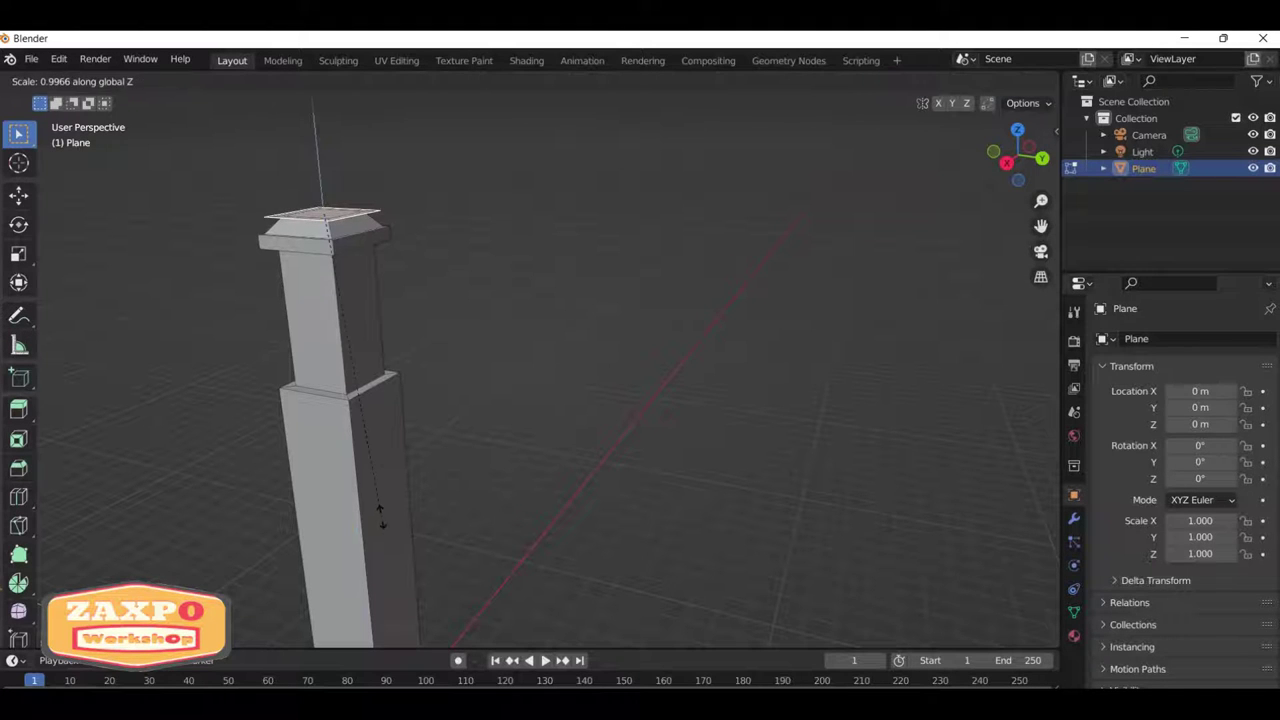
click(380, 515)
middle_drag(380, 515, 494, 429)
Extrude the top straight up along Z and scale it to a point for a pyramid cap.
key(e)
key(z)
click(491, 394)
key(s)
click(410, 330)
Switch to edge select mode and pick the bevel tool from the toolbar.
mouse_move(410, 330)
middle_down()
mouse_move(293, 337)
mouse_move(526, 474)
mouse_move(551, 509)
mouse_move(486, 514)
mouse_move(471, 444)
middle_up()
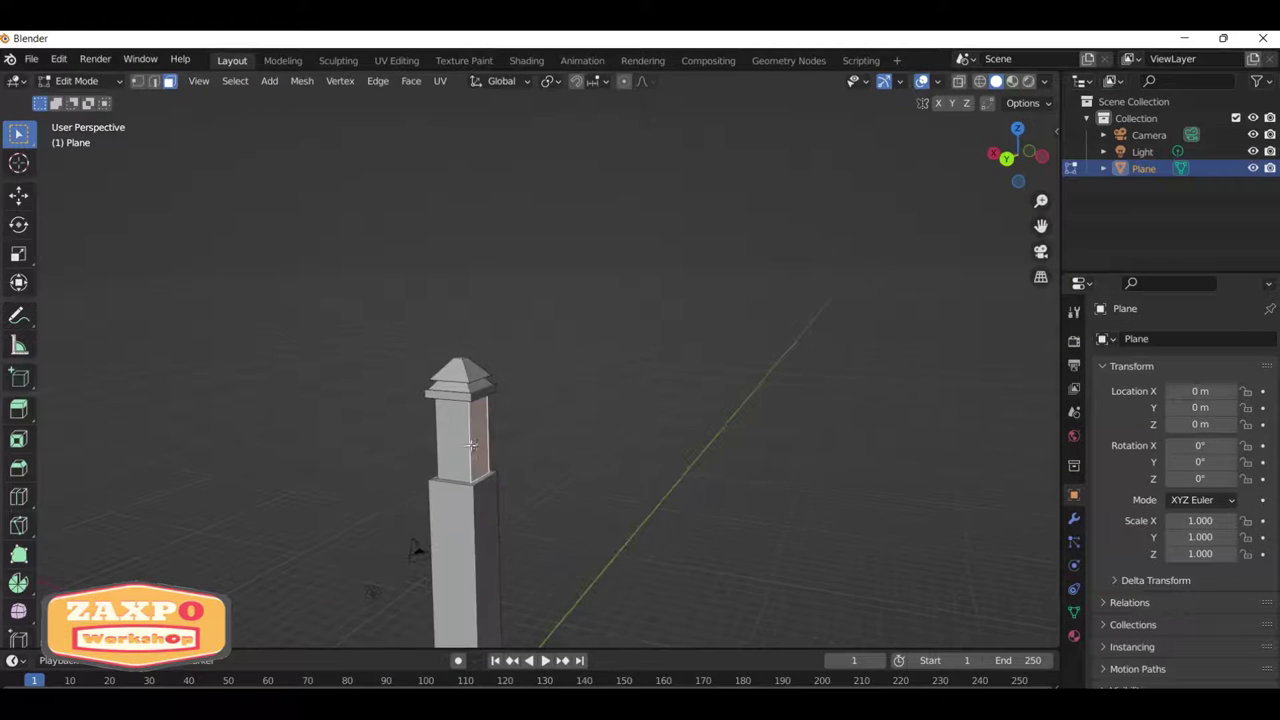
scroll(589, 446, up, 2)
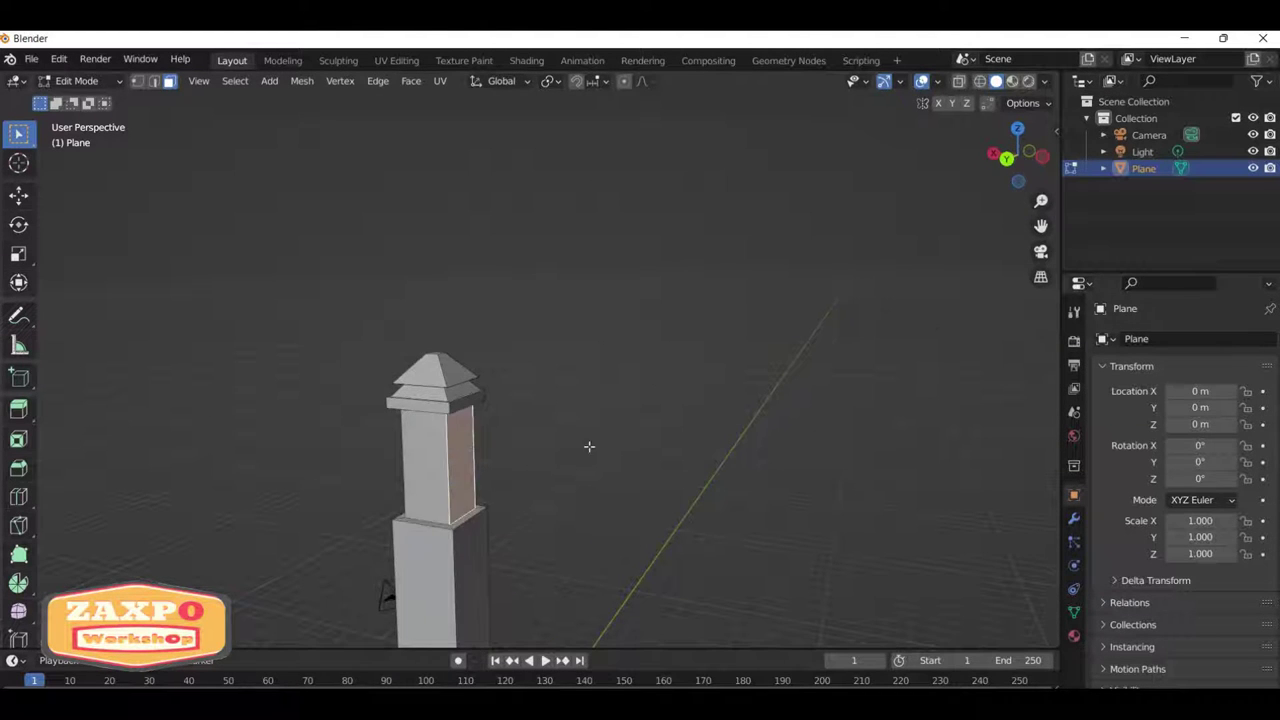
key(2)
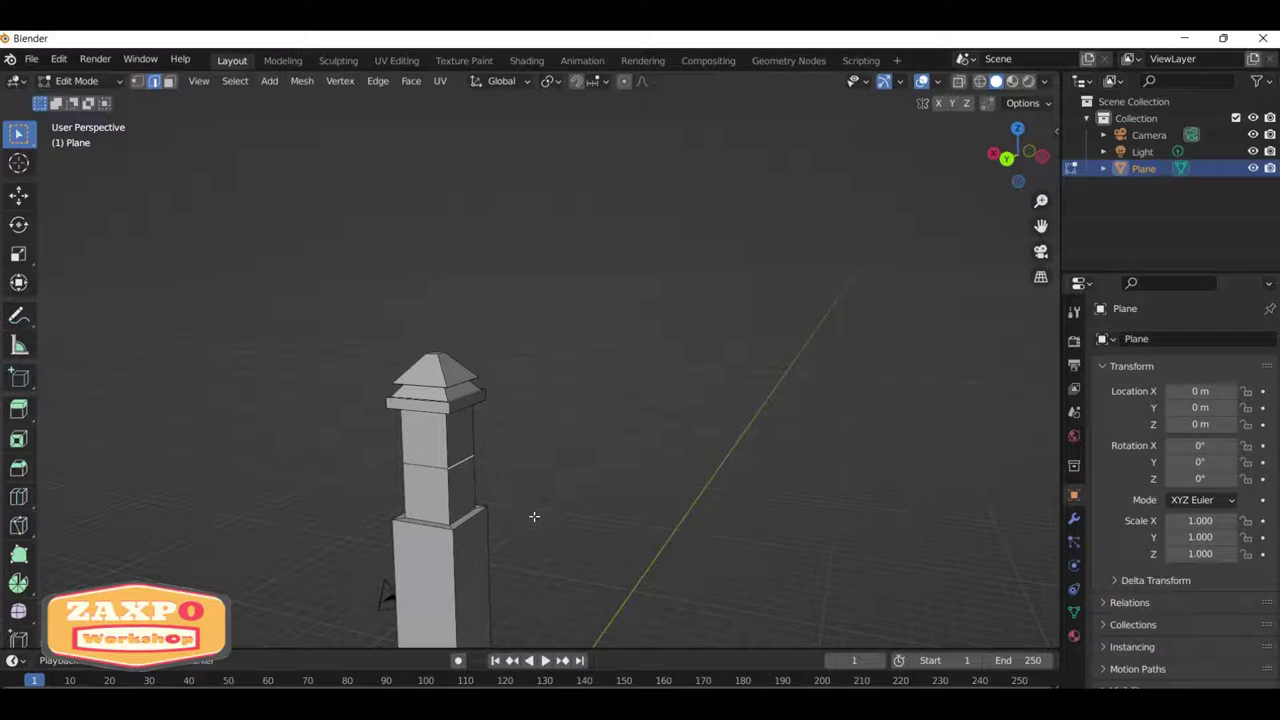
click(20, 467)
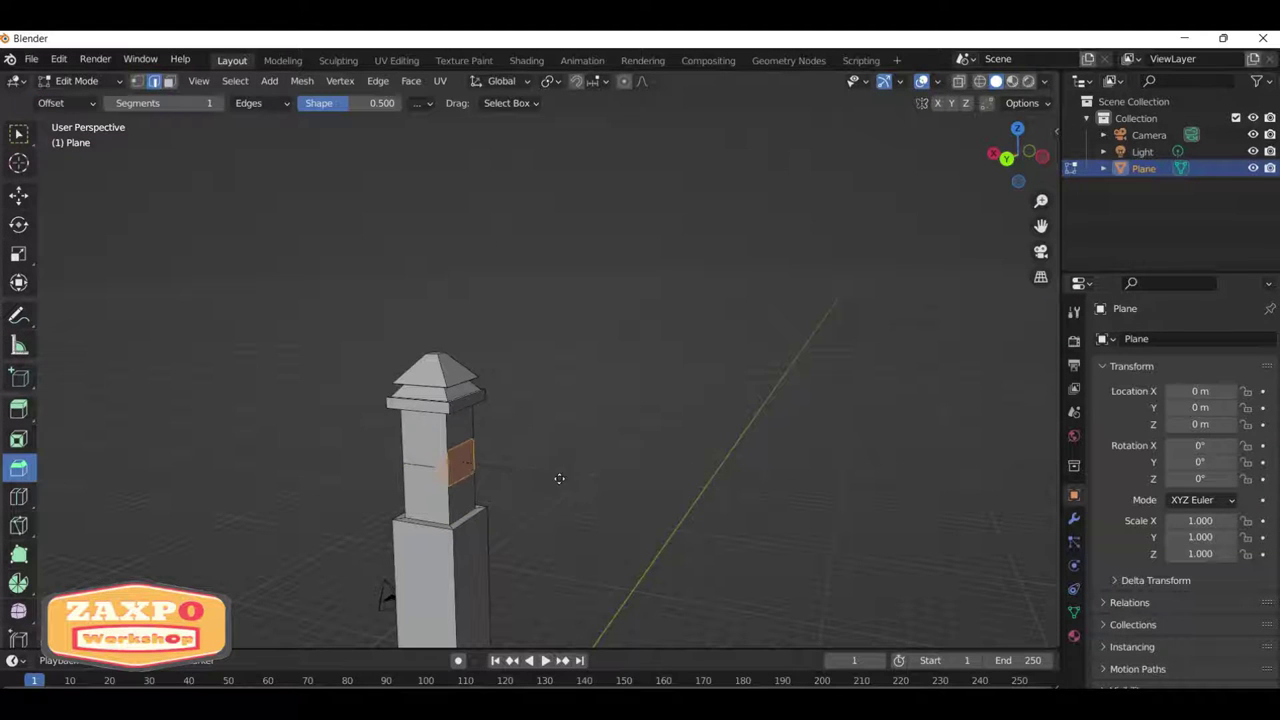
Push a side face of the pillar outward along X into a side box.
mouse_move(562, 431)
middle_down()
mouse_move(300, 434)
mouse_move(494, 442)
middle_up()
drag(480, 437, 522, 467)
key(x)
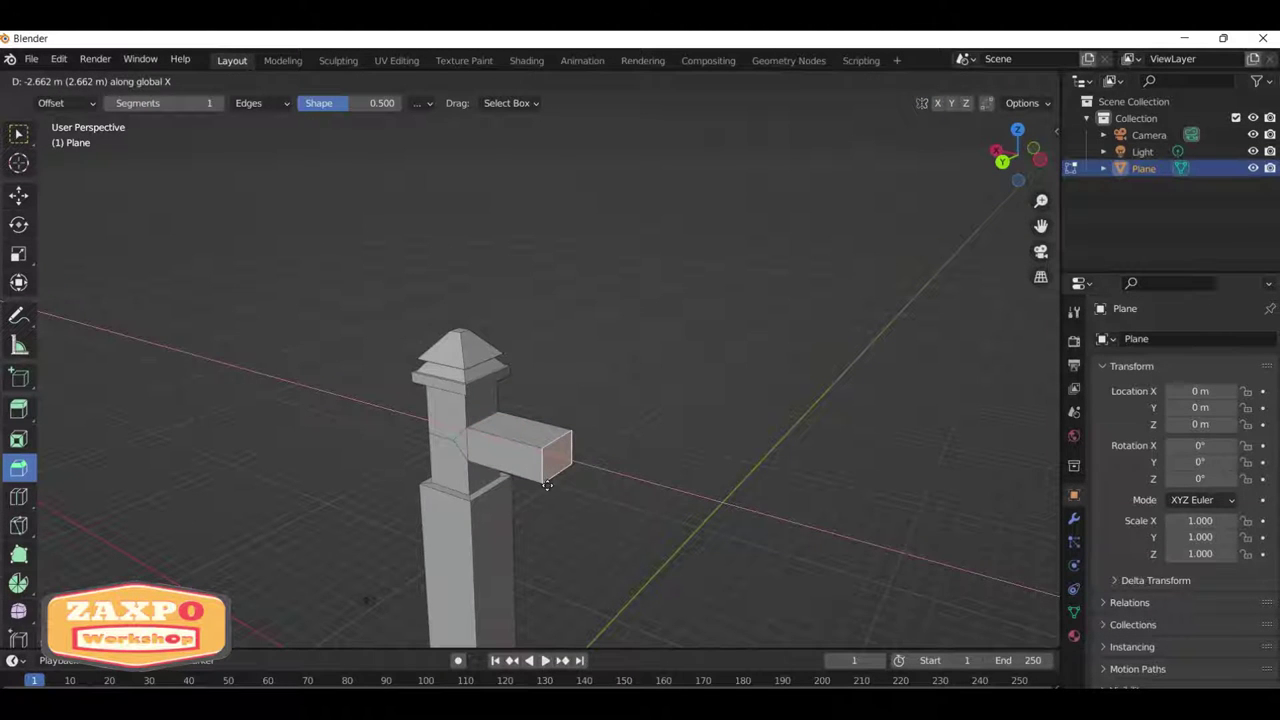
click(547, 485)
mouse_move(737, 457)
middle_down()
mouse_move(443, 394)
mouse_move(760, 460)
mouse_move(588, 463)
mouse_move(894, 450)
mouse_move(823, 480)
middle_up()
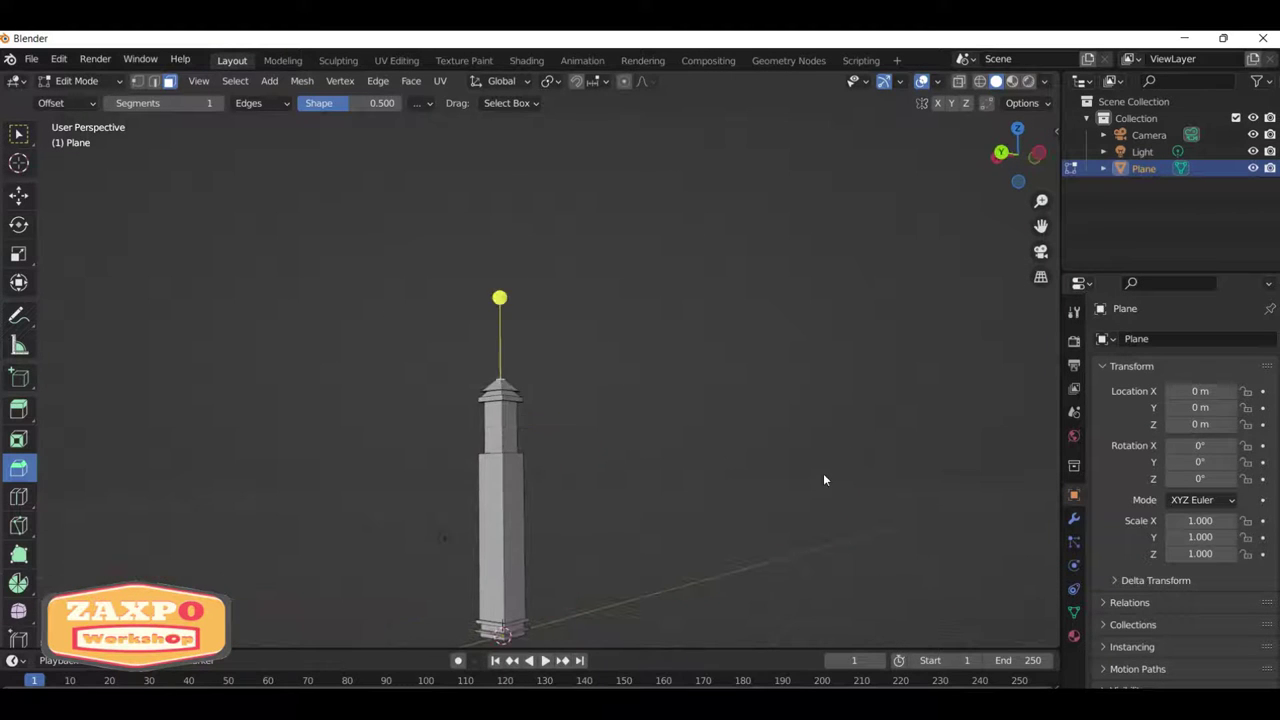
middle_drag(606, 466, 577, 369)
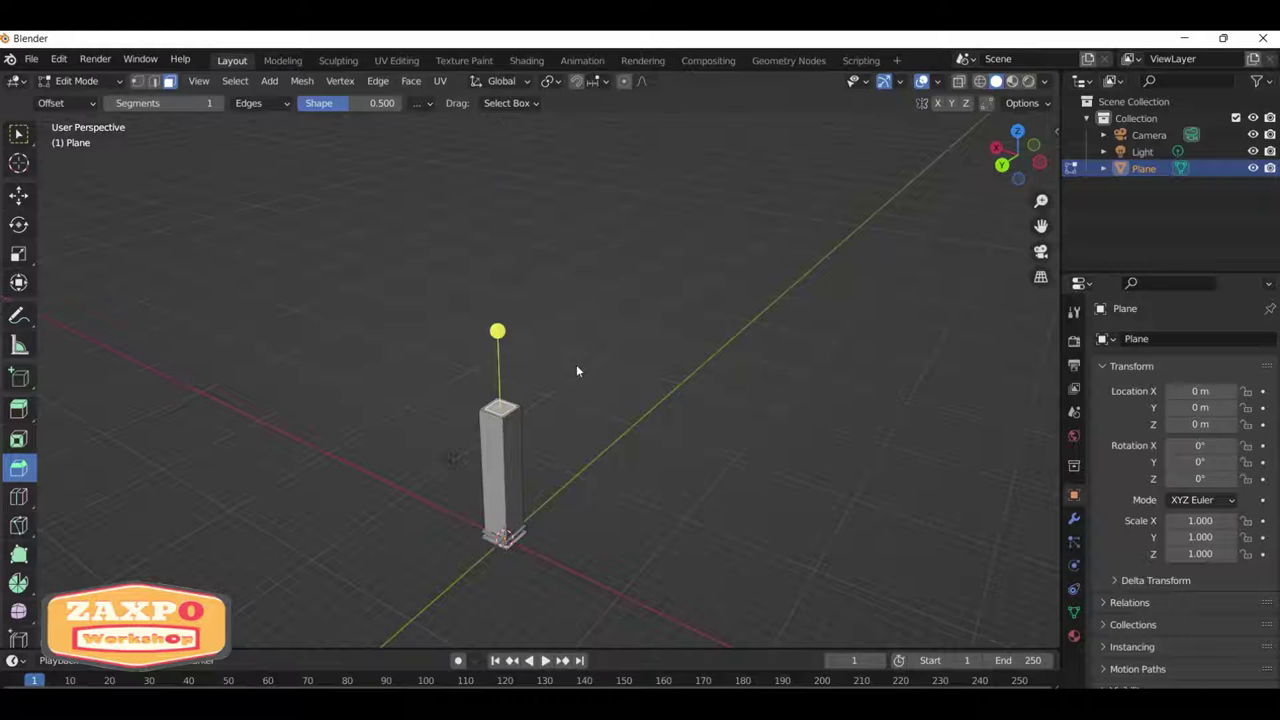
Extrude the pillar top into a taller shaft and widen it into a flat cap.
key(e)
click(567, 258)
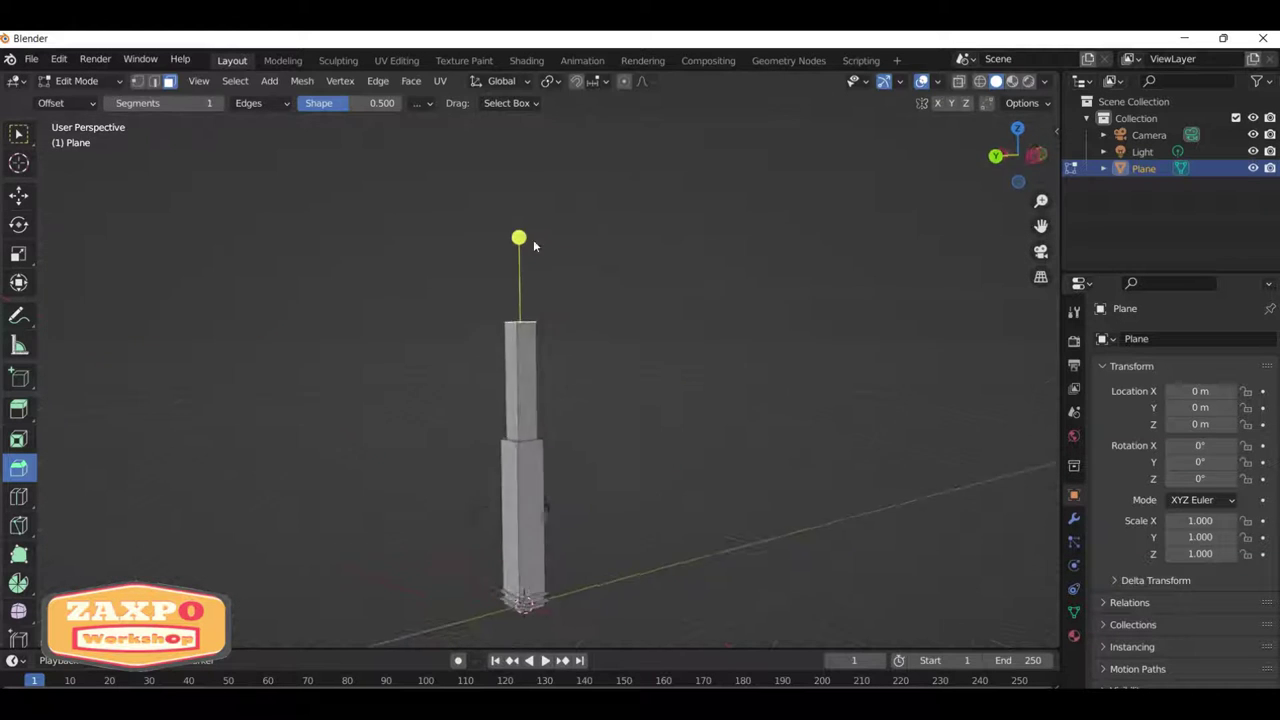
middle_drag(533, 239, 593, 334)
key(s)
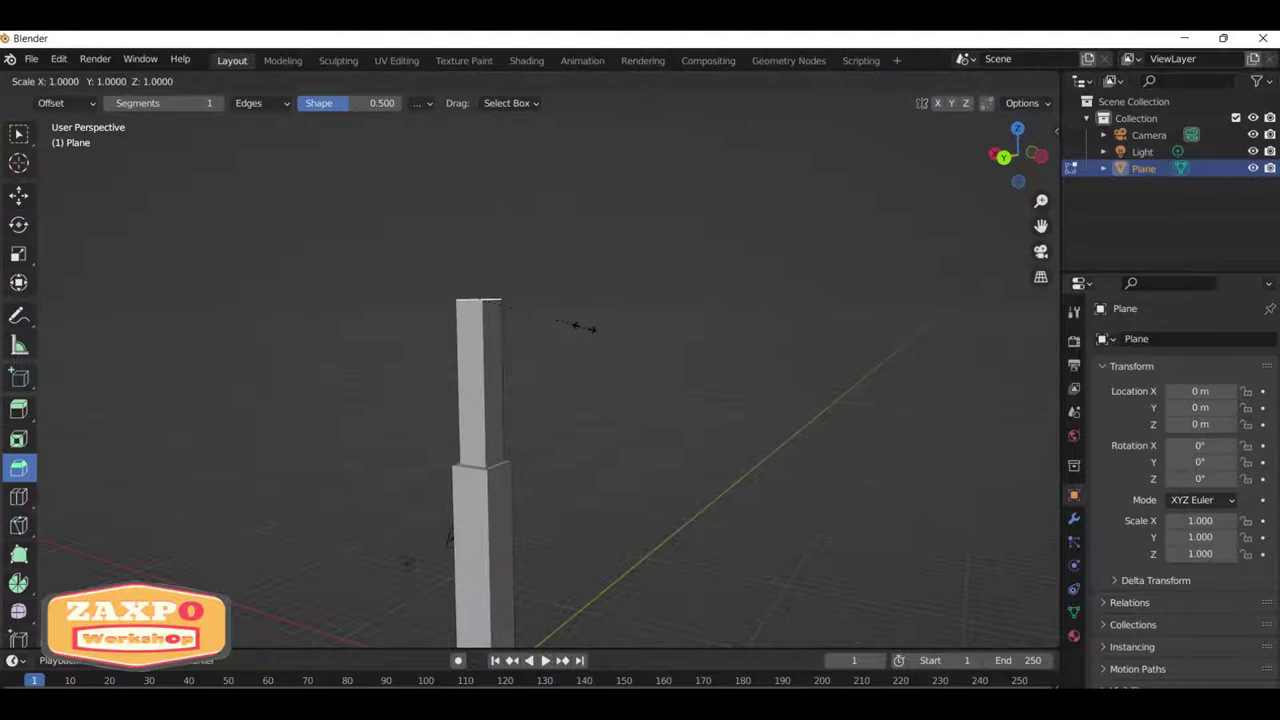
click(636, 326)
key(e)
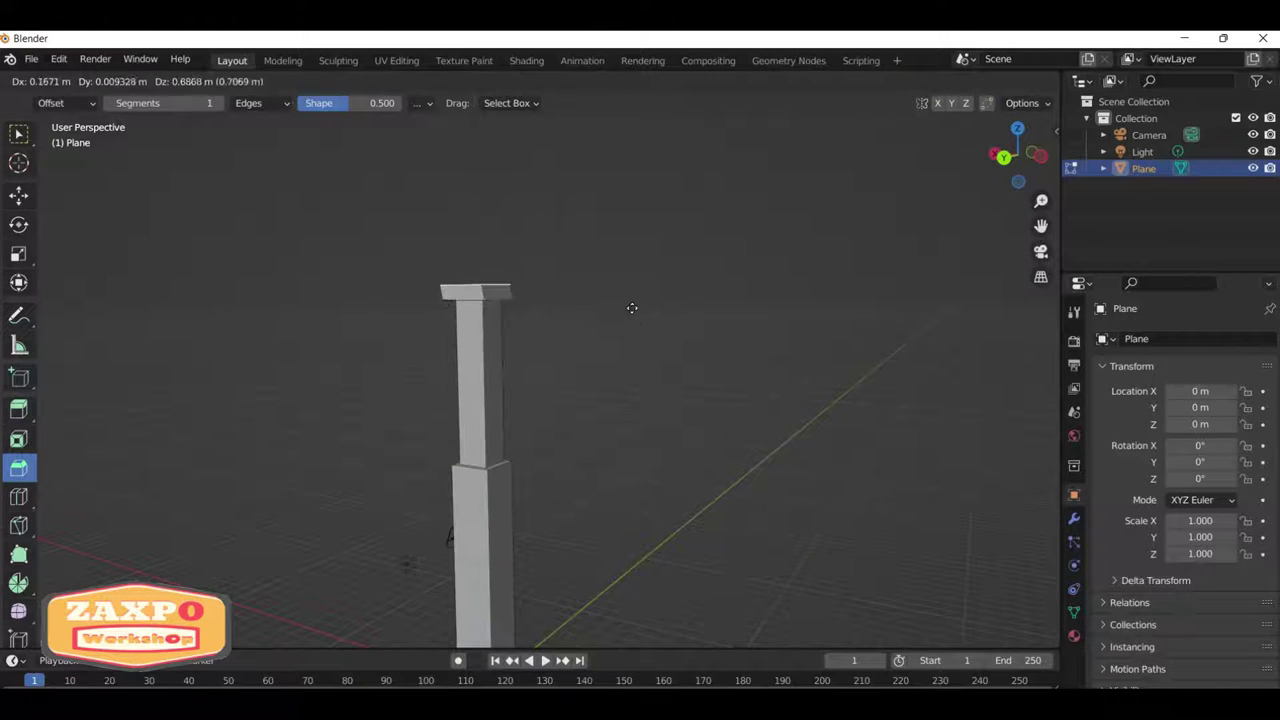
Widen the cap's top face, extrude it upward, and scale it down into a pyramid.
click(630, 316)
key(s)
click(677, 332)
key(e)
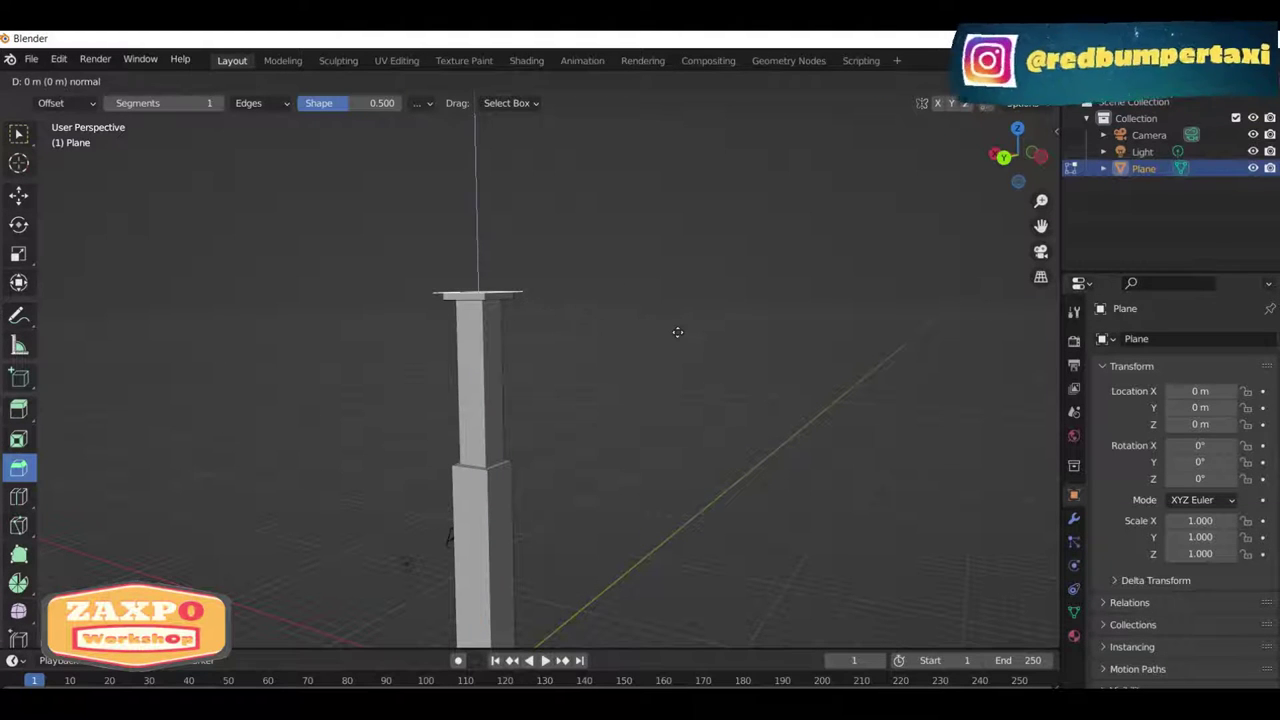
click(677, 290)
key(s)
click(501, 307)
Extrude a small tip above the pyramid and shrink the tip face.
middle_drag(501, 307, 644, 312)
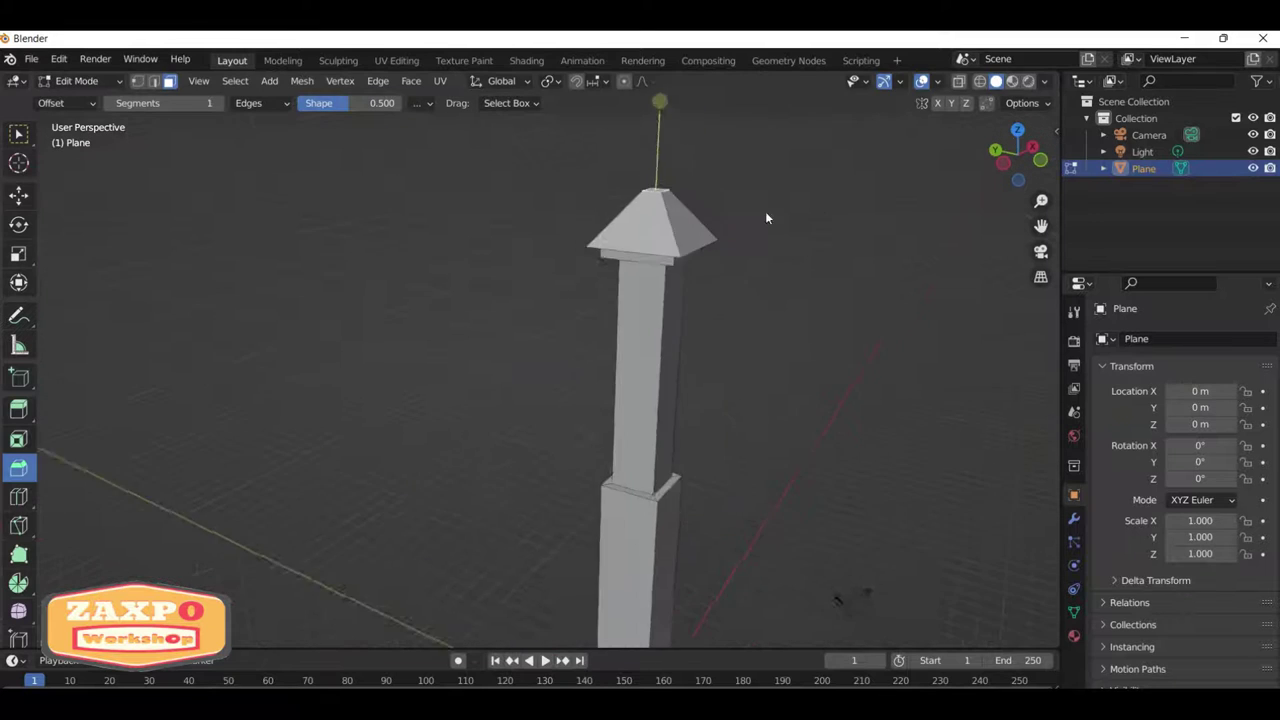
key(e)
click(645, 308)
key(s)
key(Escape)
mouse_move(647, 317)
middle_down()
mouse_move(792, 309)
mouse_move(843, 395)
mouse_move(806, 387)
middle_up()
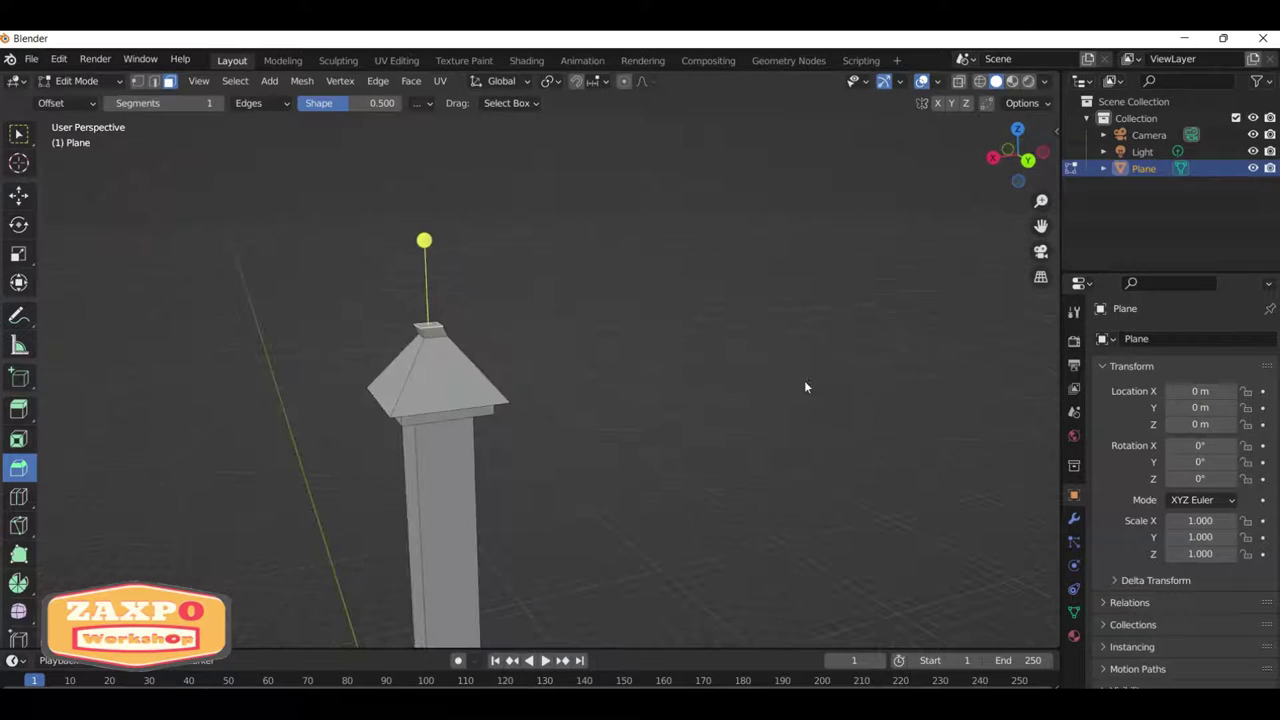
key(e)
key(Escape)
key(e)
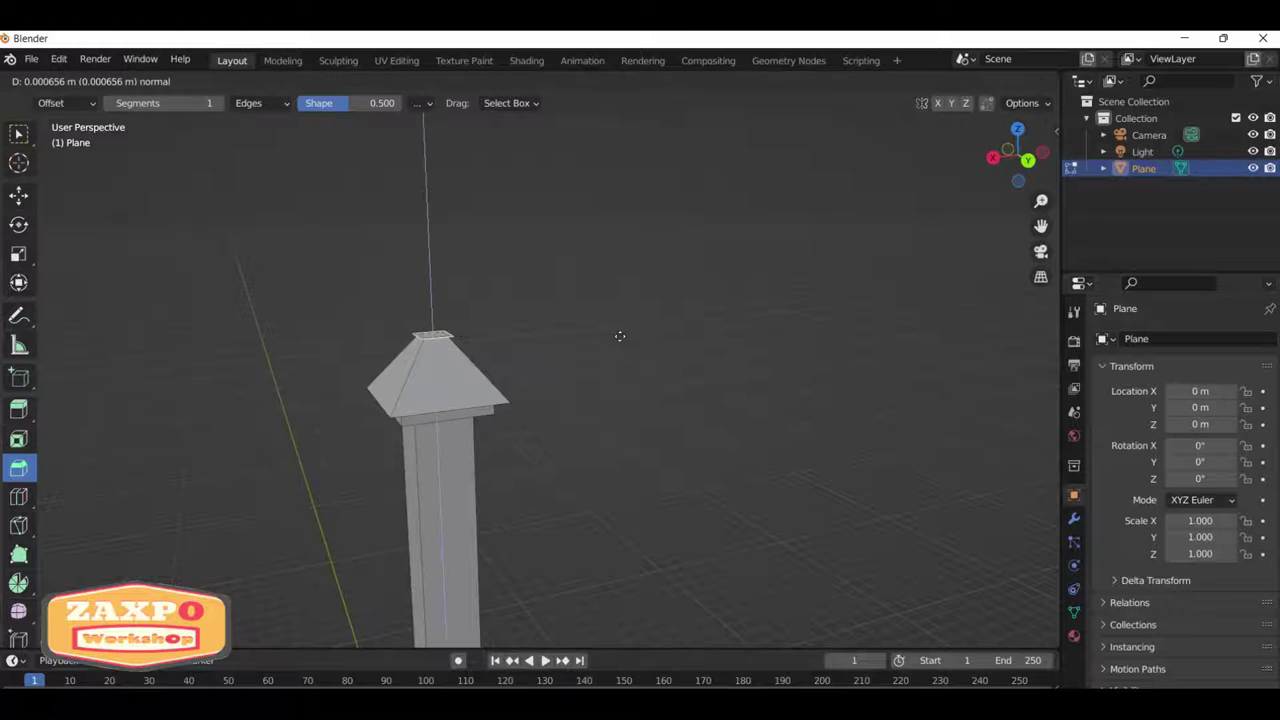
key(Escape)
key(s)
click(456, 330)
Merge the tip vertices into a single point with Merge Vertices > At Center.
middle_drag(456, 330, 430, 330)
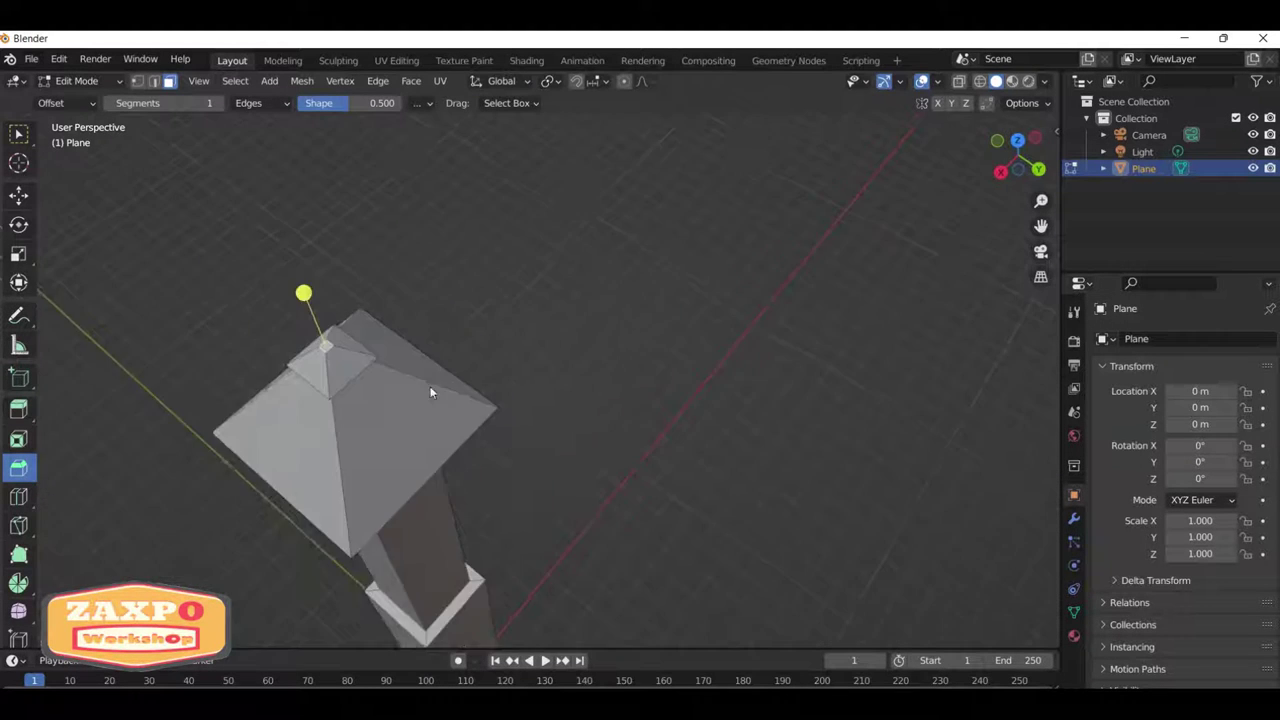
scroll(430, 330, up, 4)
scroll(76, 175, down, 3)
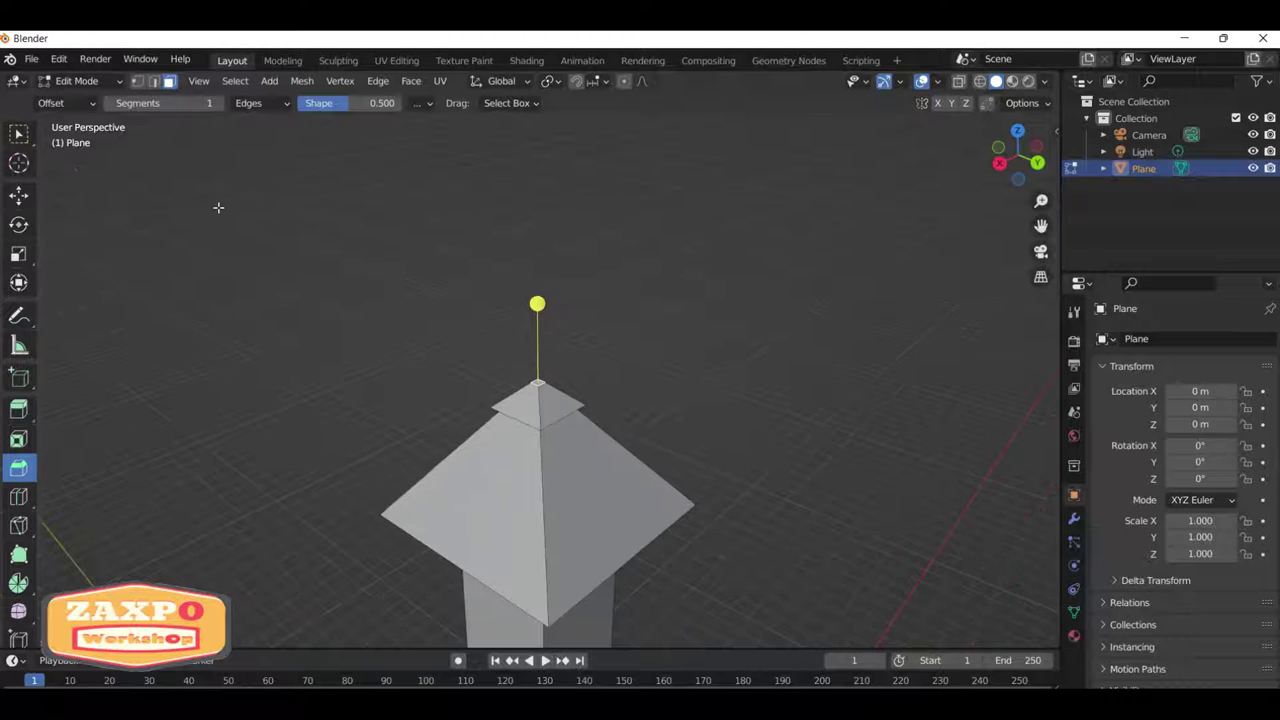
click(19, 134)
scroll(540, 390, up, 2)
right_click(490, 403)
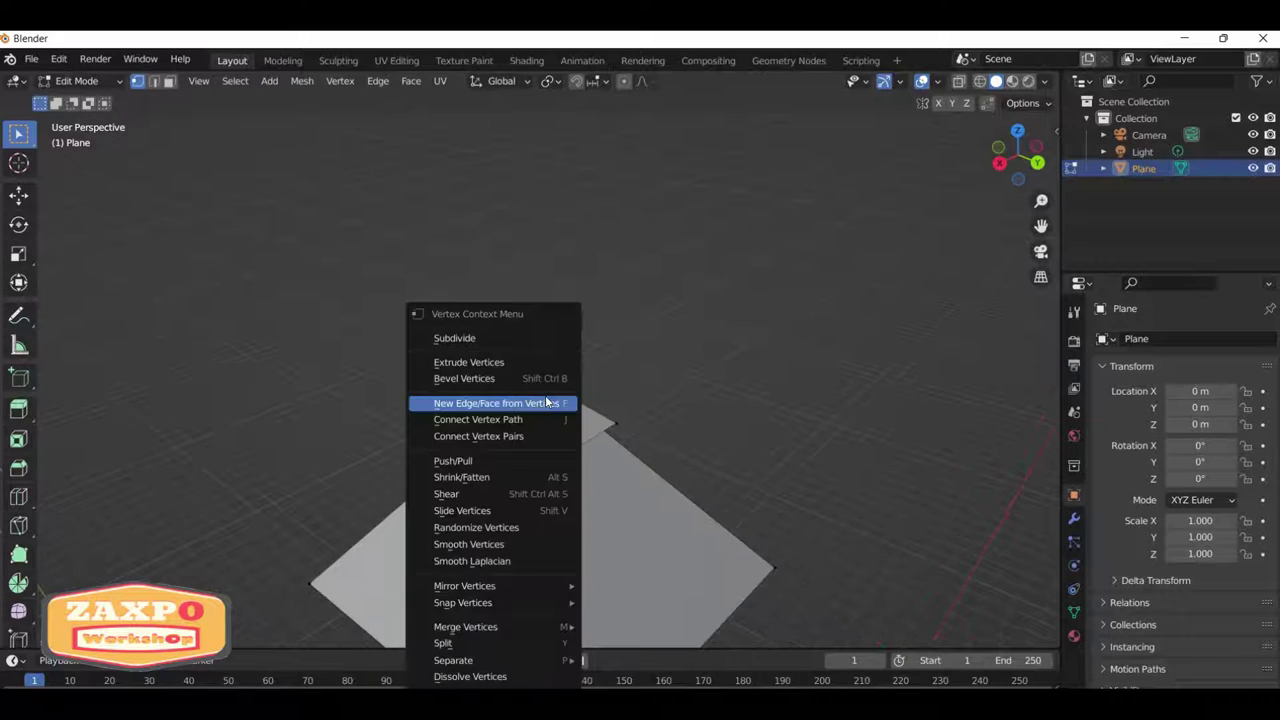
click(617, 567)
middle_drag(663, 300, 606, 434)
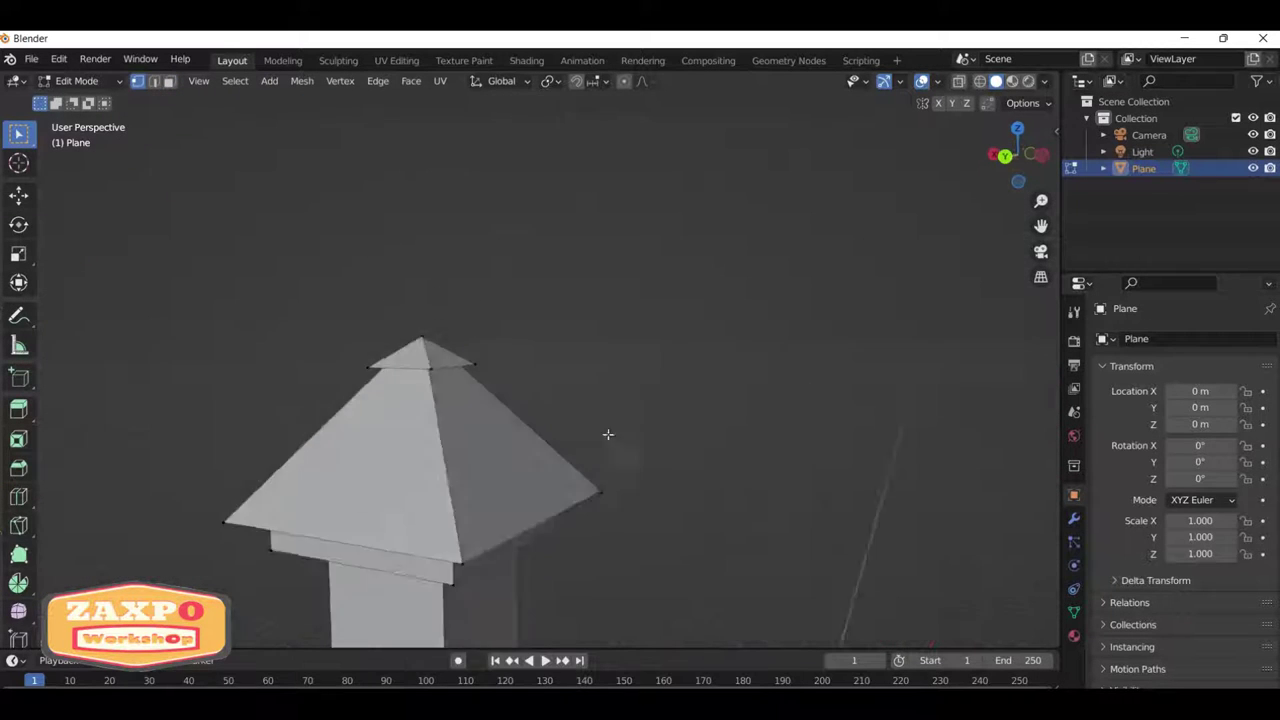
scroll(606, 434, down, 2)
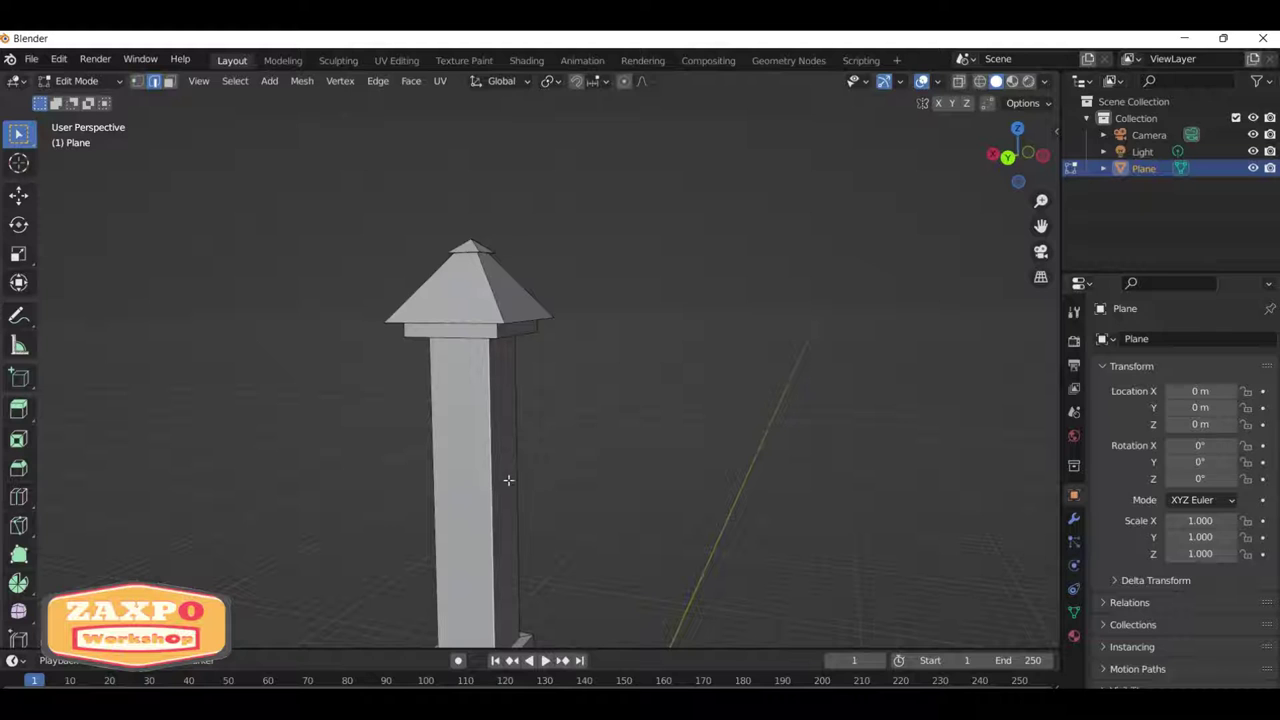
Add a new edge loop across the tower and slide it into position.
click(512, 479)
click(522, 480)
mouse_move(522, 480)
middle_down()
mouse_move(709, 329)
mouse_move(417, 449)
mouse_move(817, 491)
mouse_move(790, 493)
middle_up()
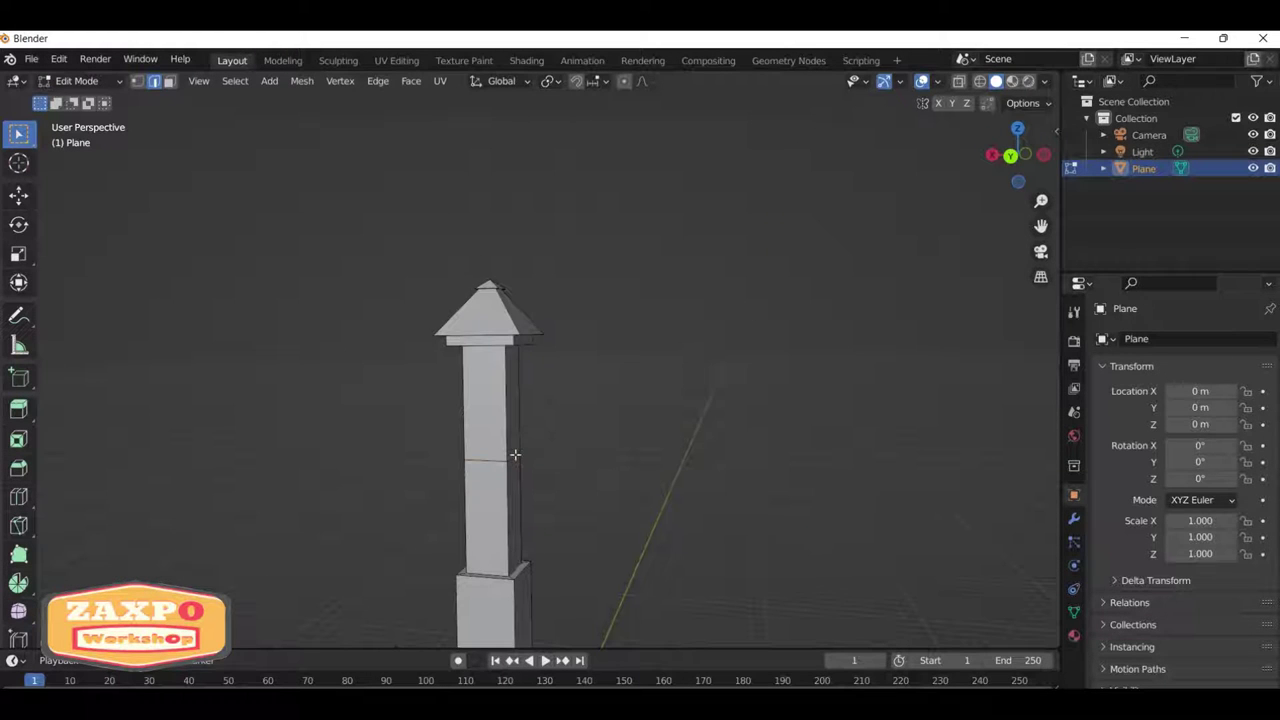
click(18, 469)
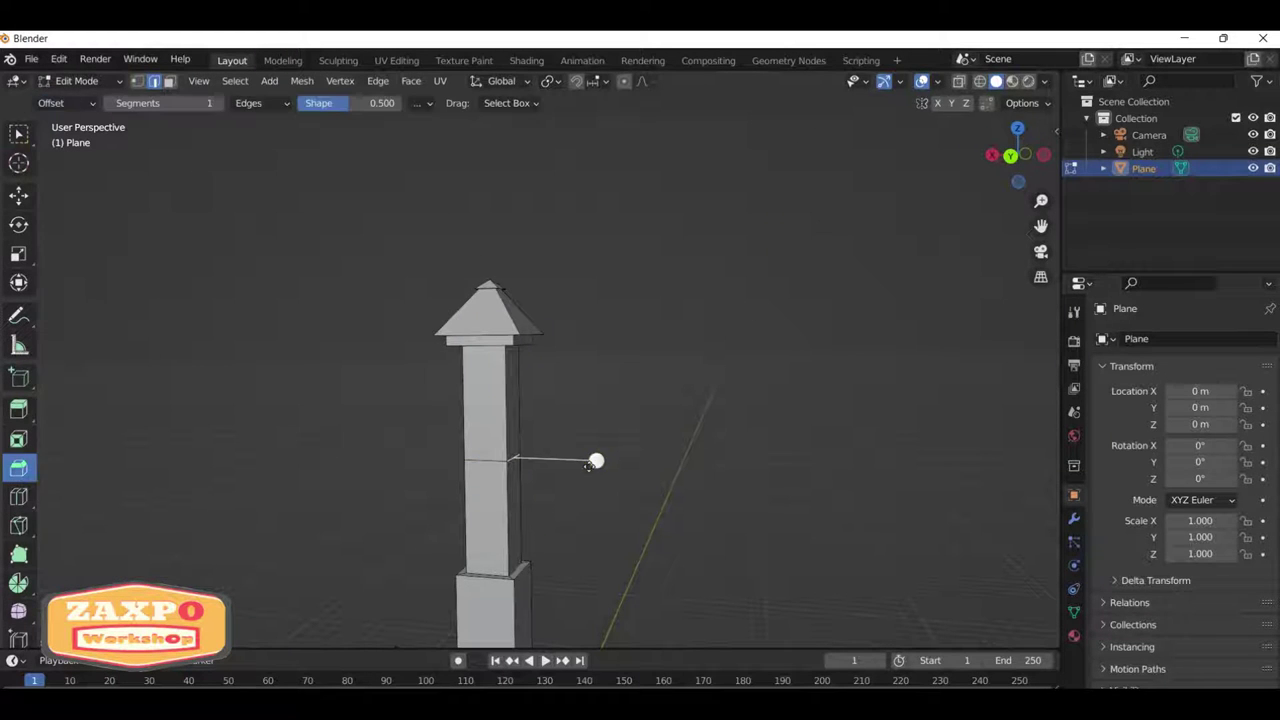
middle_drag(660, 353, 582, 341)
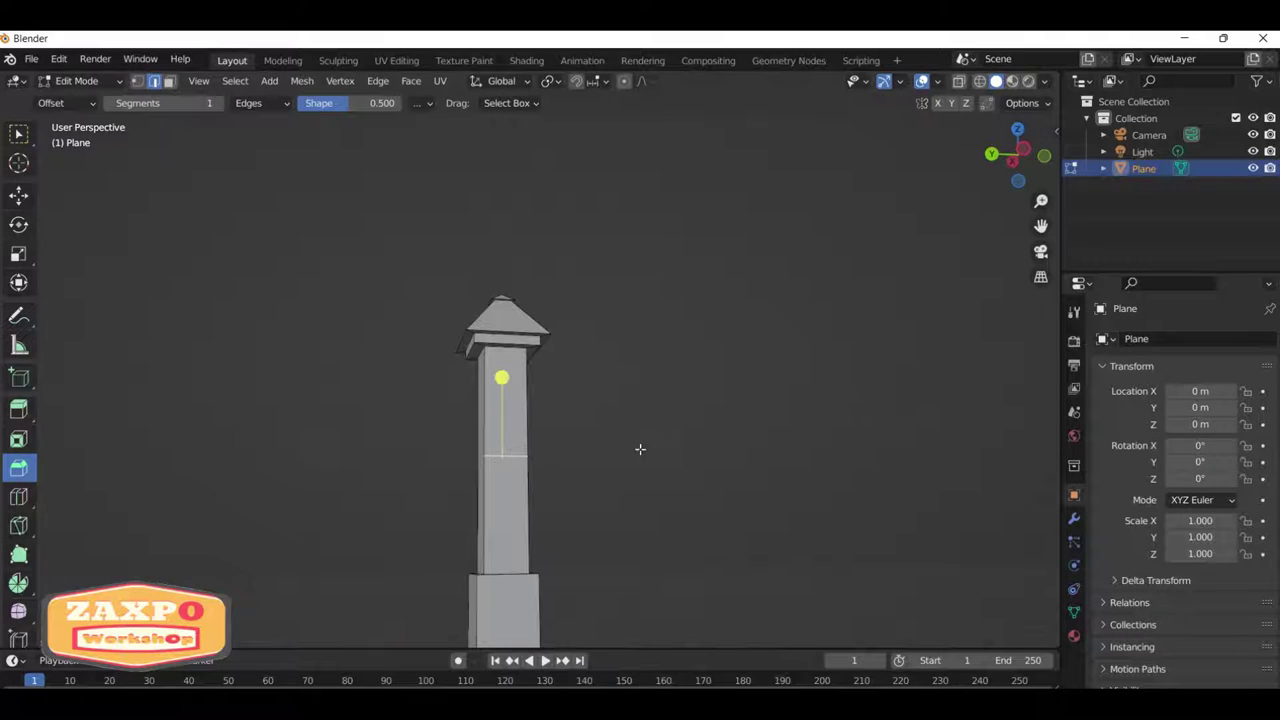
middle_drag(640, 449, 796, 470)
key(g)
key(g)
click(786, 430)
Extrude a side face of the tower twice to start the arm.
middle_drag(677, 457, 492, 437)
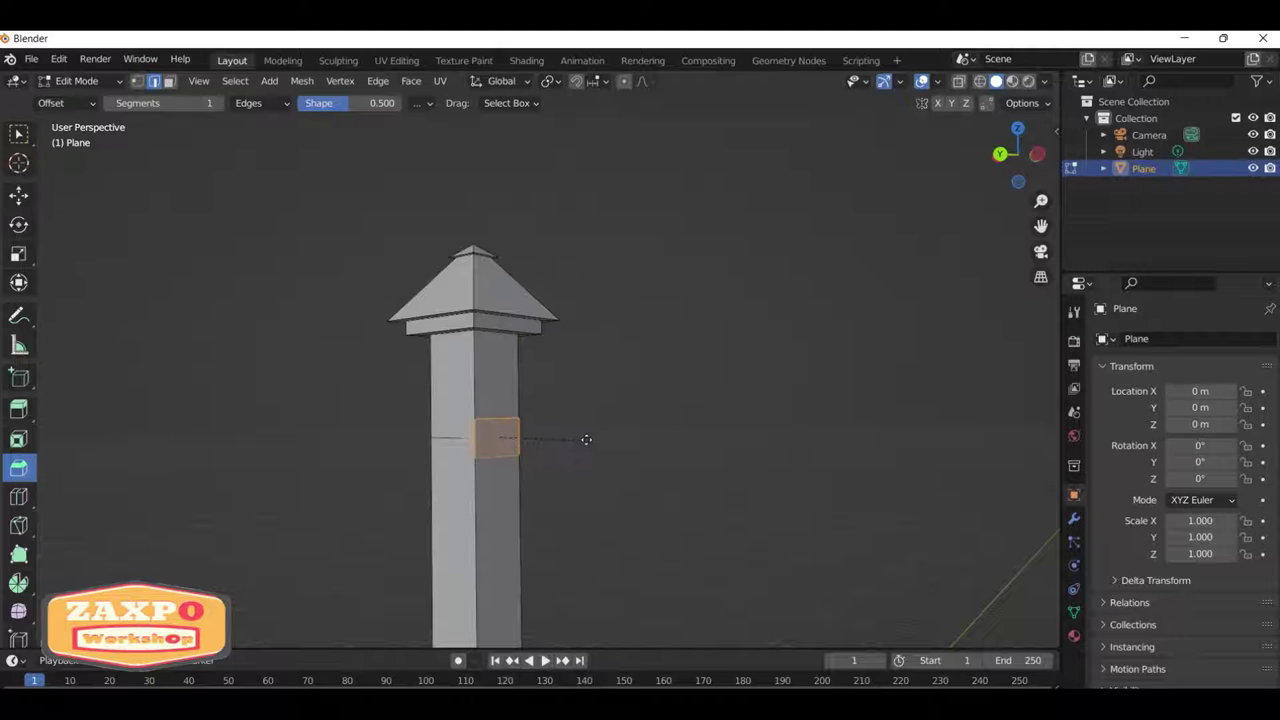
scroll(586, 414, down, 2)
middle_drag(586, 414, 708, 385)
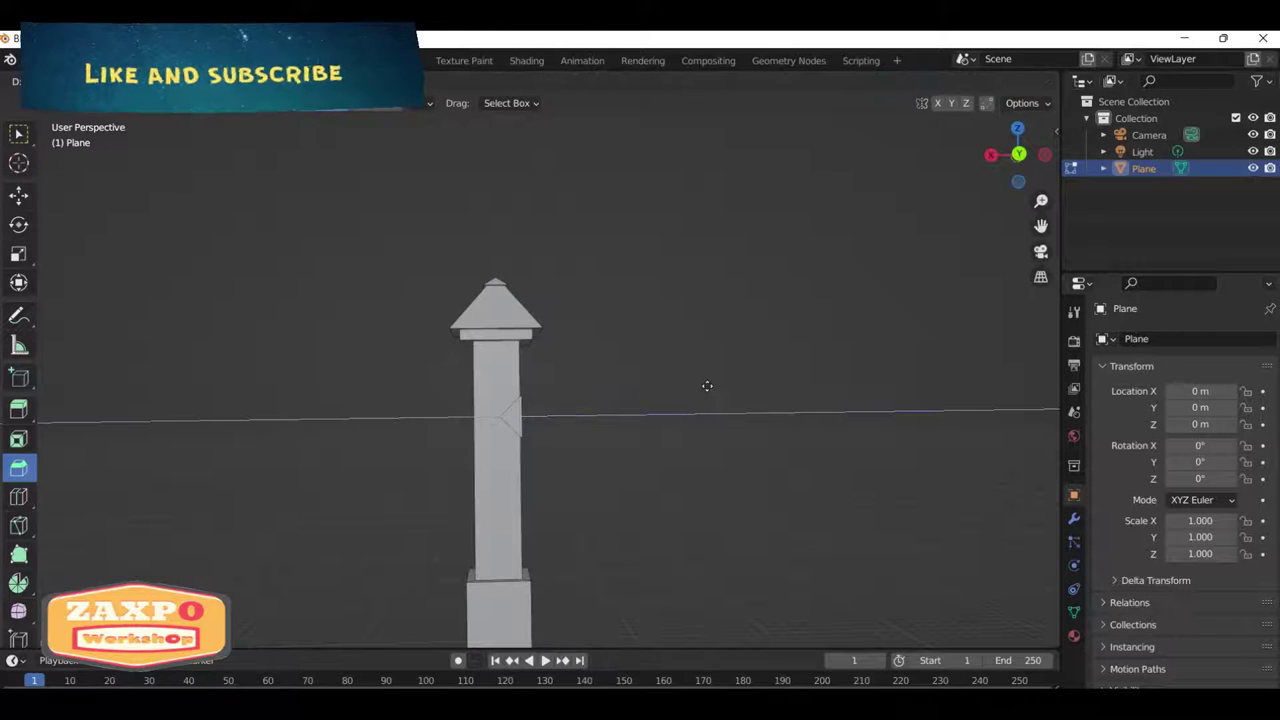
click(714, 390)
key(e)
key(z)
click(711, 395)
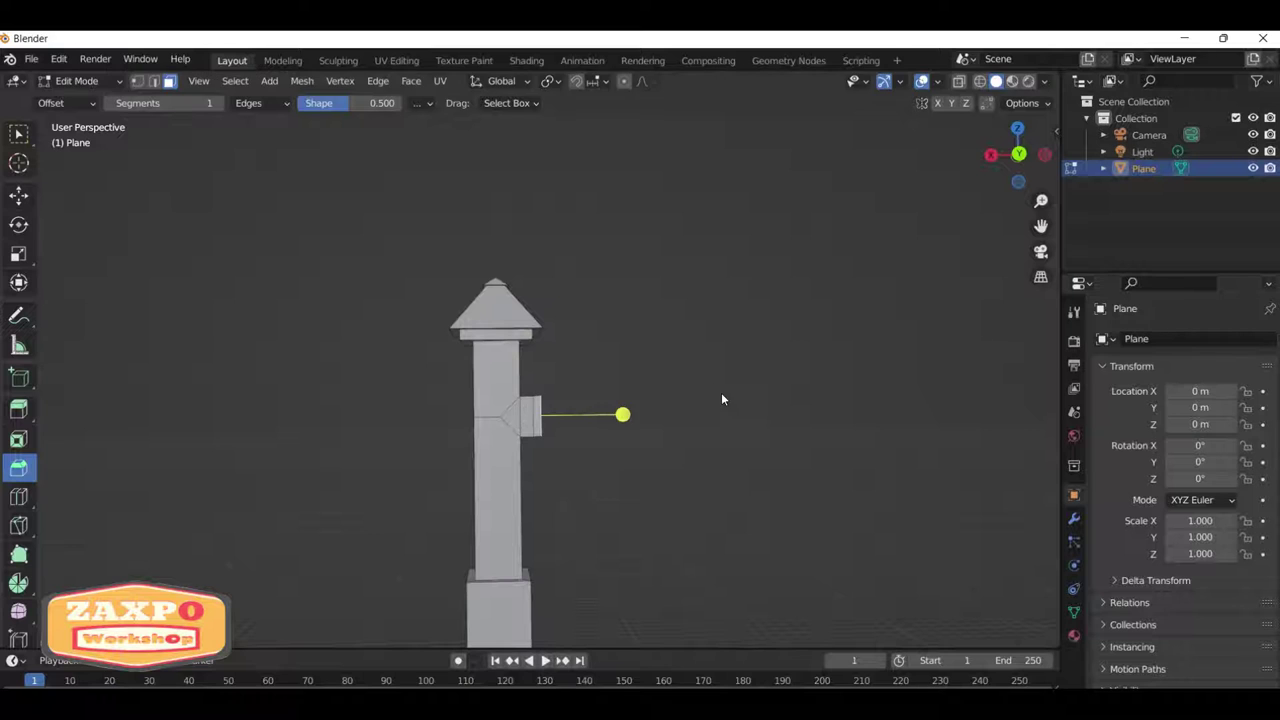
Move the extruded arm section along the X axis to sit near the column.
key(s)
right_click(691, 392)
key(s)
right_click(744, 394)
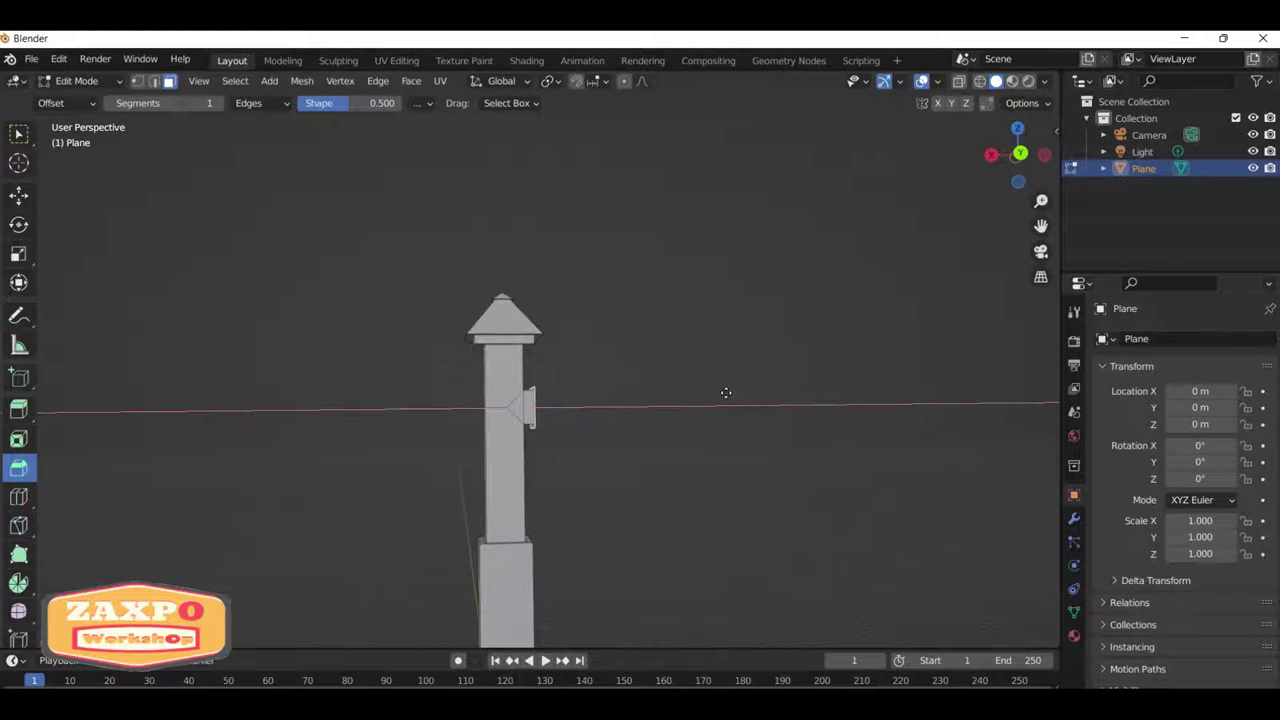
key(g)
key(x)
click(731, 403)
Extrude the end face outward to lengthen the arm, then resize the end face.
middle_drag(731, 403, 675, 411)
key(e)
right_click(675, 411)
middle_drag(657, 420, 739, 361)
key(e)
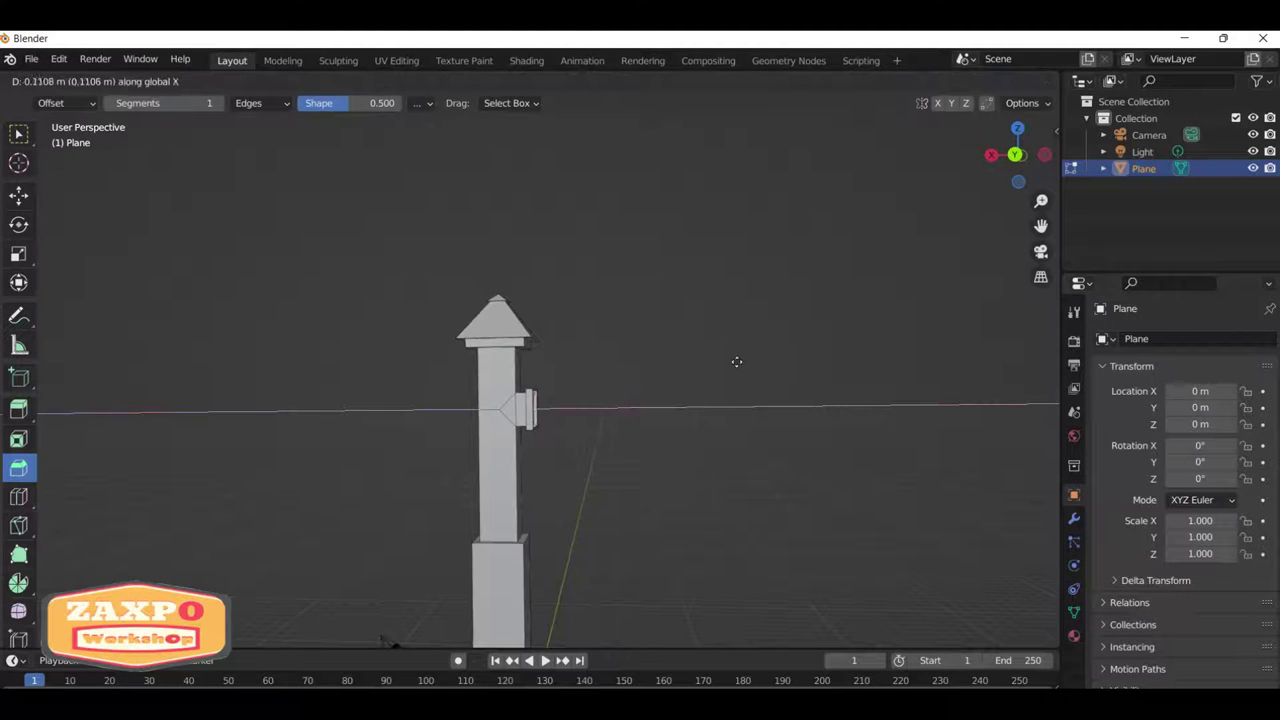
click(880, 368)
mouse_move(880, 368)
middle_down()
mouse_move(650, 367)
mouse_move(882, 394)
middle_up()
key(s)
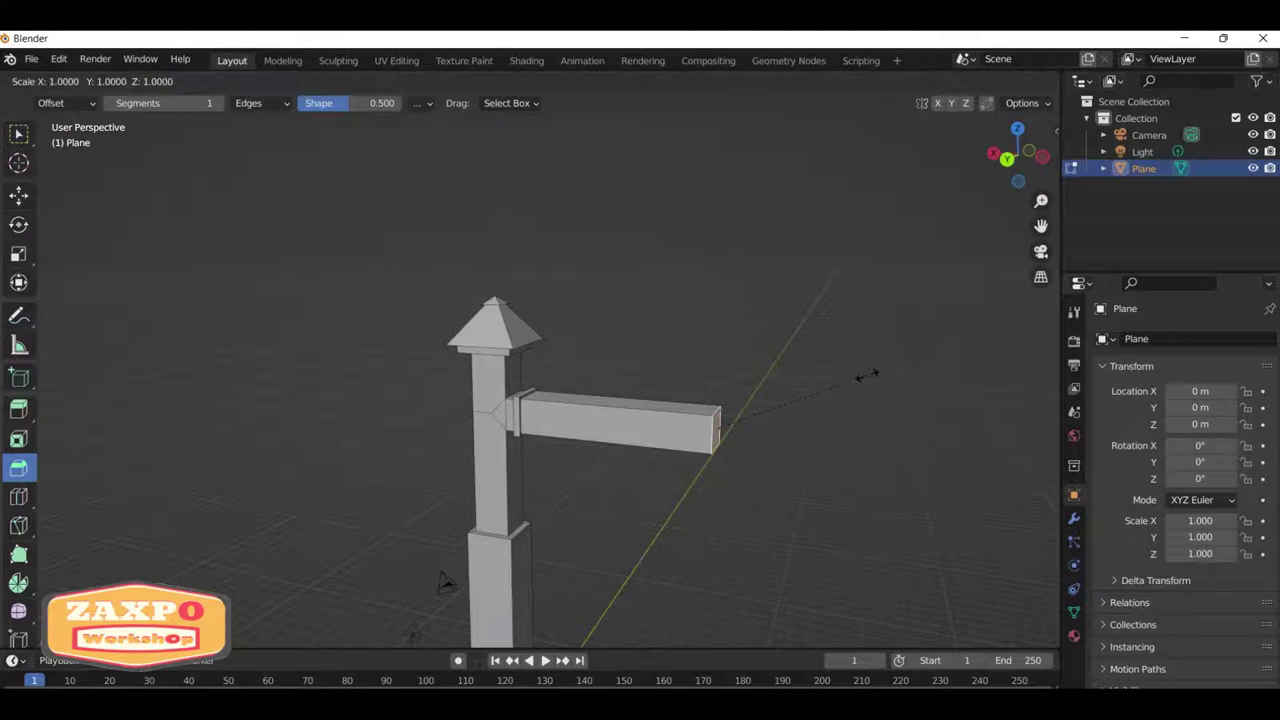
click(912, 383)
Extrude a short section at the arm's end and scale it up into a wider cap.
key(e)
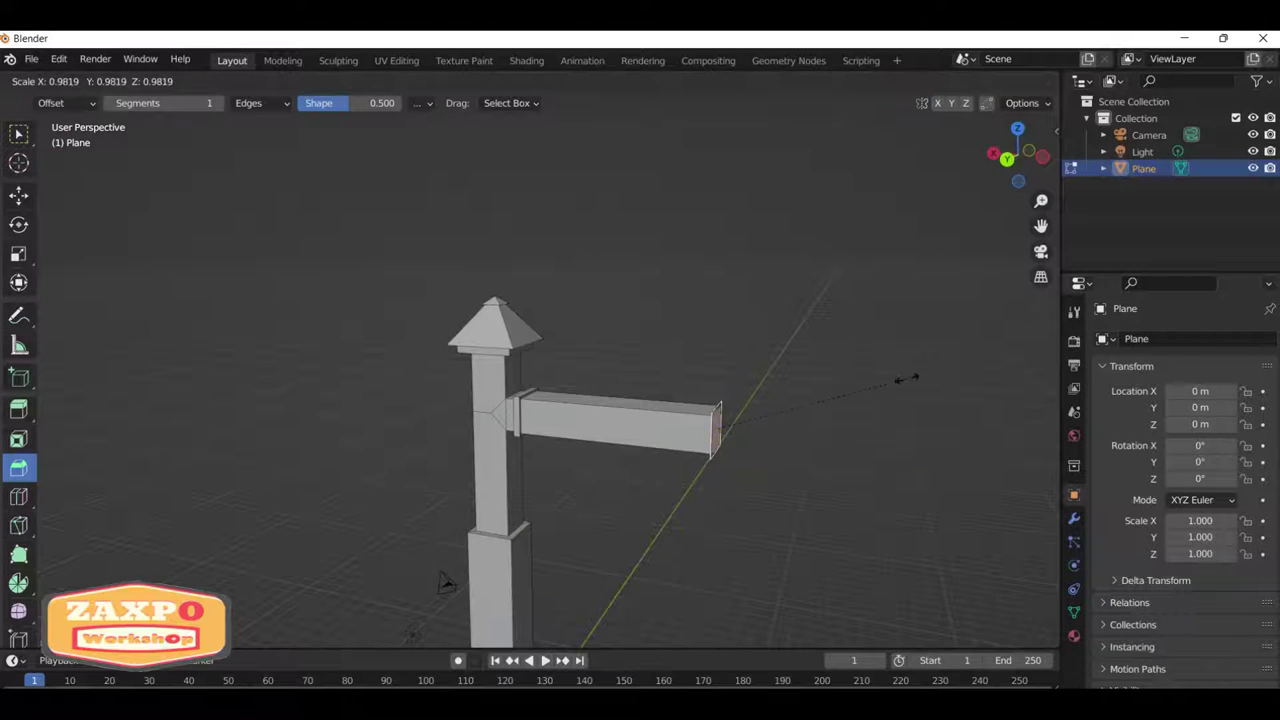
click(905, 378)
middle_drag(851, 399, 865, 378)
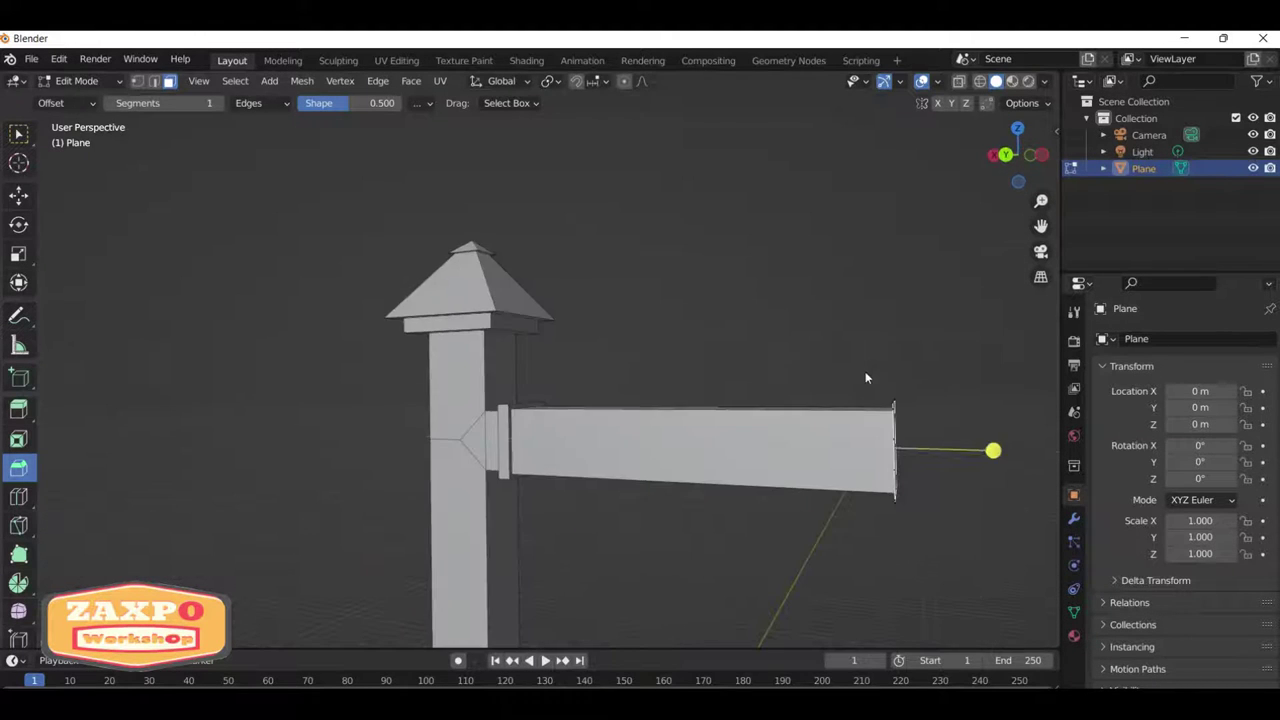
key(e)
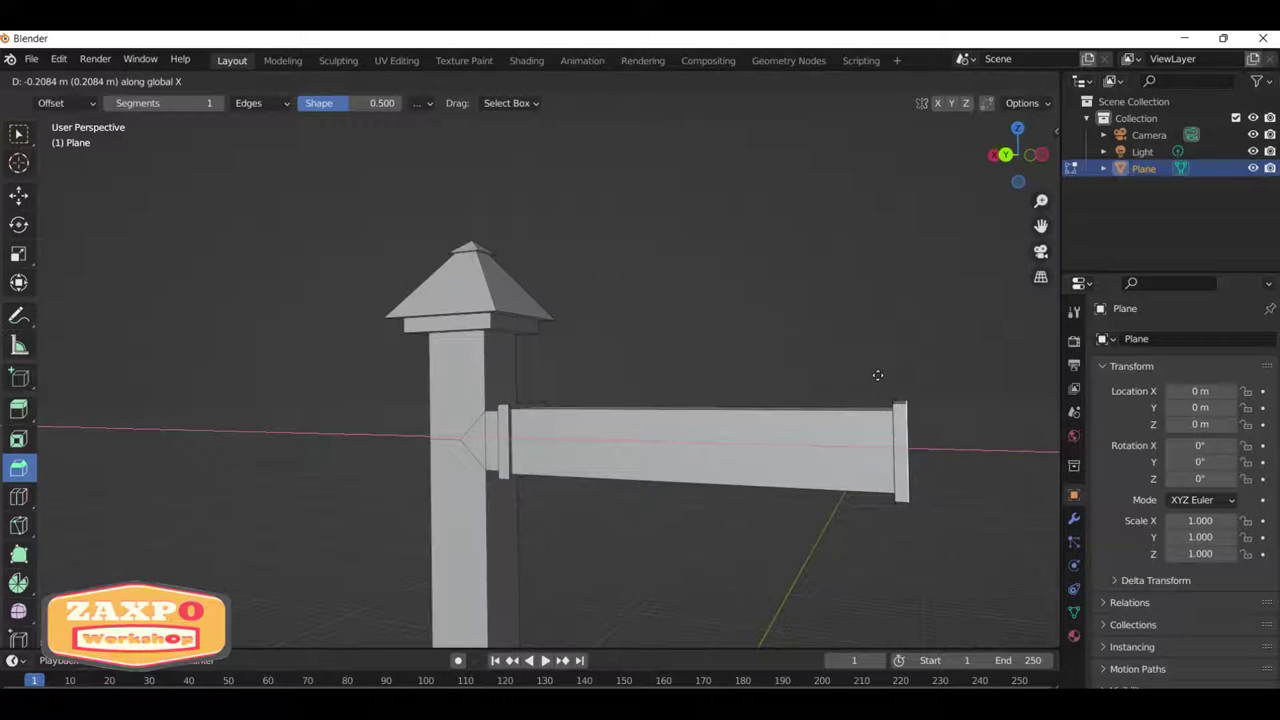
click(870, 368)
key(s)
click(925, 345)
mouse_move(925, 345)
middle_down()
mouse_move(964, 361)
mouse_move(835, 281)
mouse_move(821, 293)
mouse_move(889, 297)
mouse_move(543, 263)
mouse_move(711, 354)
mouse_move(511, 429)
mouse_move(623, 380)
mouse_move(686, 374)
mouse_move(585, 340)
mouse_move(492, 345)
mouse_move(543, 363)
mouse_move(643, 280)
mouse_move(597, 337)
mouse_move(520, 309)
mouse_move(685, 316)
mouse_move(738, 333)
mouse_move(655, 293)
middle_up()
In Object Mode, add a new cube to the scene with Shift+A.
key(Tab)
click(685, 316)
key(shift+a)
click(799, 311)
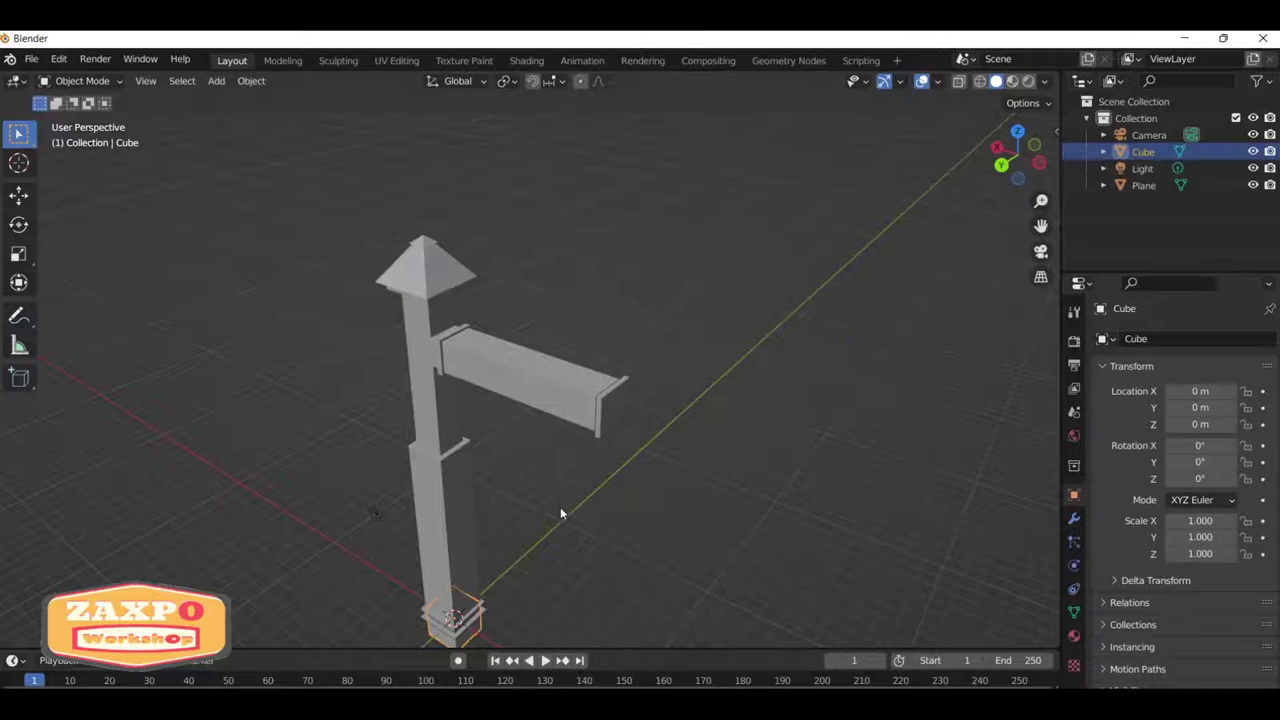
Move the cube up along Z and along X to sit over the arm.
key(g)
key(z)
click(584, 209)
key(g)
key(x)
click(682, 267)
middle_drag(682, 267, 709, 278)
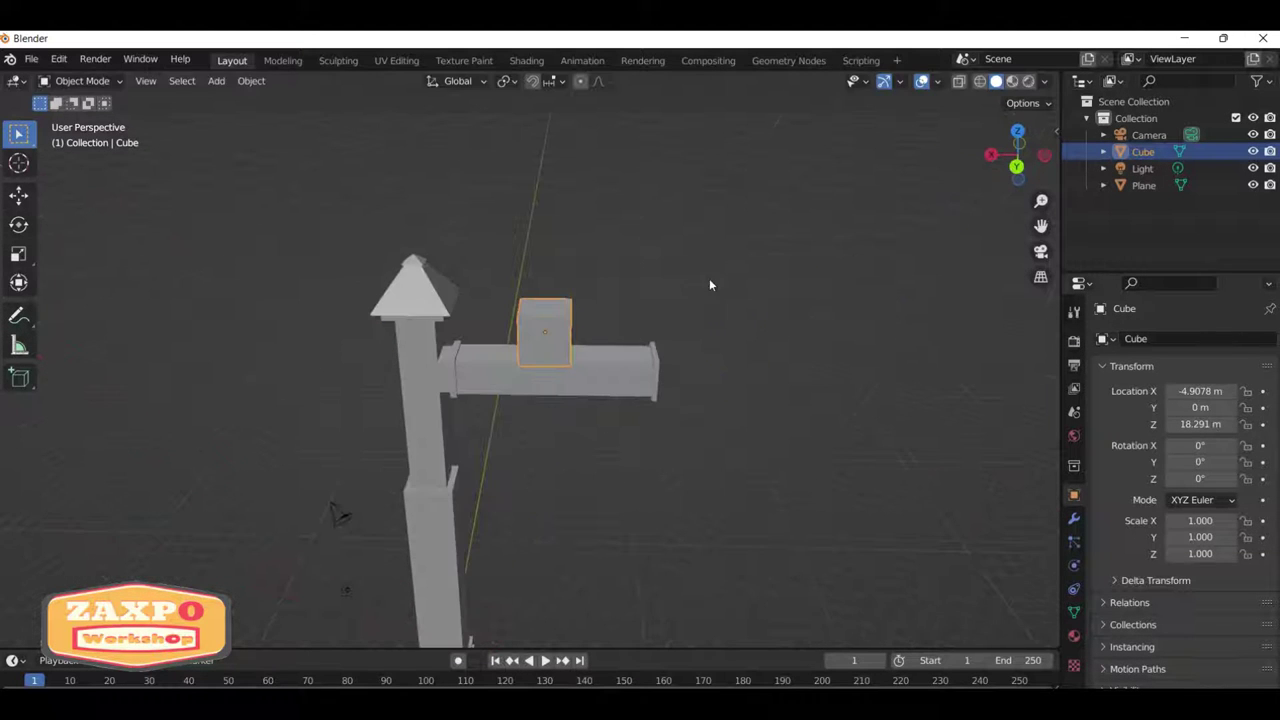
Stretch the cube along X to a scale of 3.531.
key(s)
key(x)
click(700, 285)
mouse_move(306, 202)
middle_down()
mouse_move(536, 306)
mouse_move(600, 304)
mouse_move(640, 355)
mouse_move(531, 443)
mouse_move(517, 486)
mouse_move(44, 155)
middle_up()
Adjust the cube's height and X position so it rests on the arm.
key(g)
key(z)
click(625, 330)
key(g)
key(x)
click(600, 360)
click(44, 155)
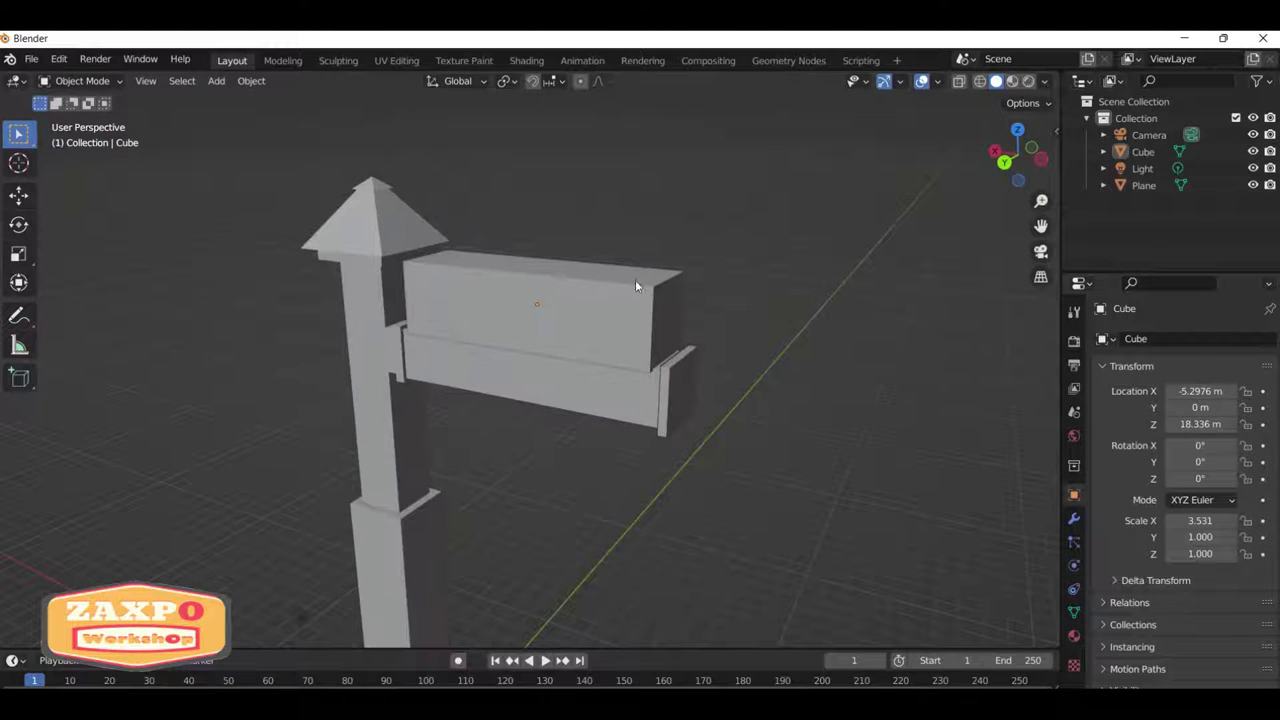
key(Tab)
Delete a face from the mailbox box mesh.
middle_drag(560, 330, 594, 318)
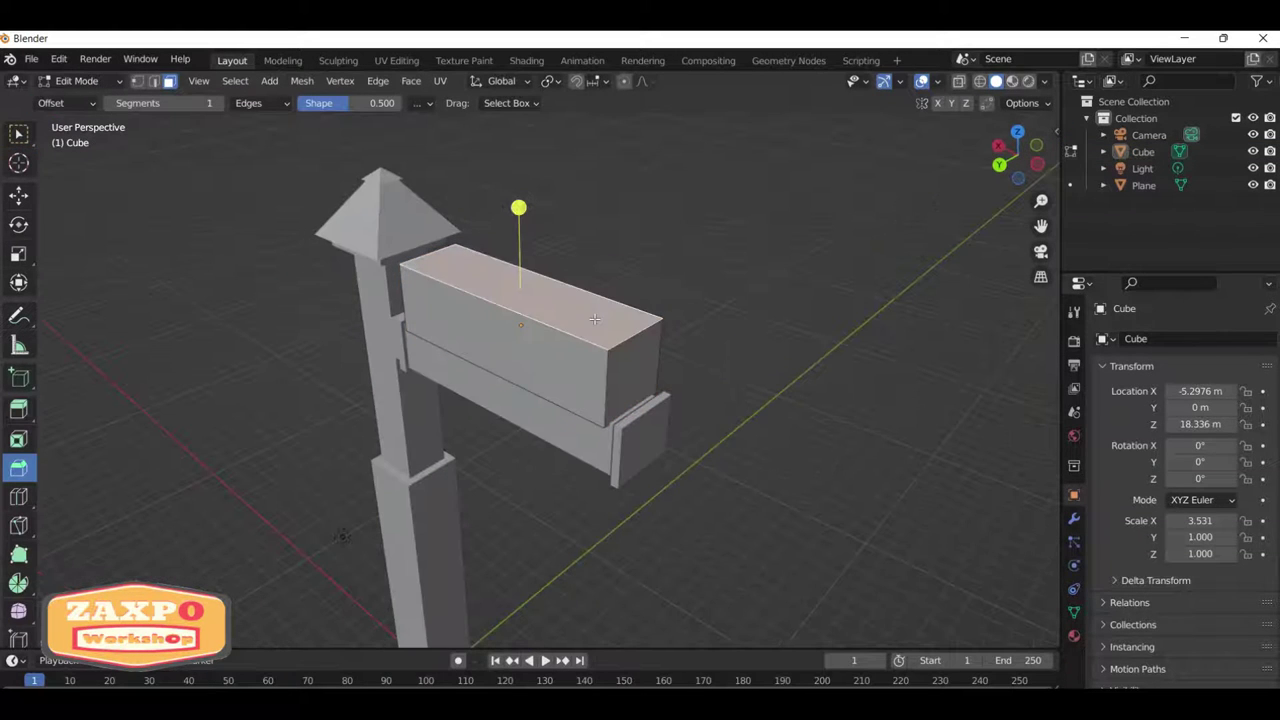
click(669, 220)
mouse_move(669, 220)
middle_down()
mouse_move(557, 375)
mouse_move(532, 286)
middle_up()
key(x)
click(560, 401)
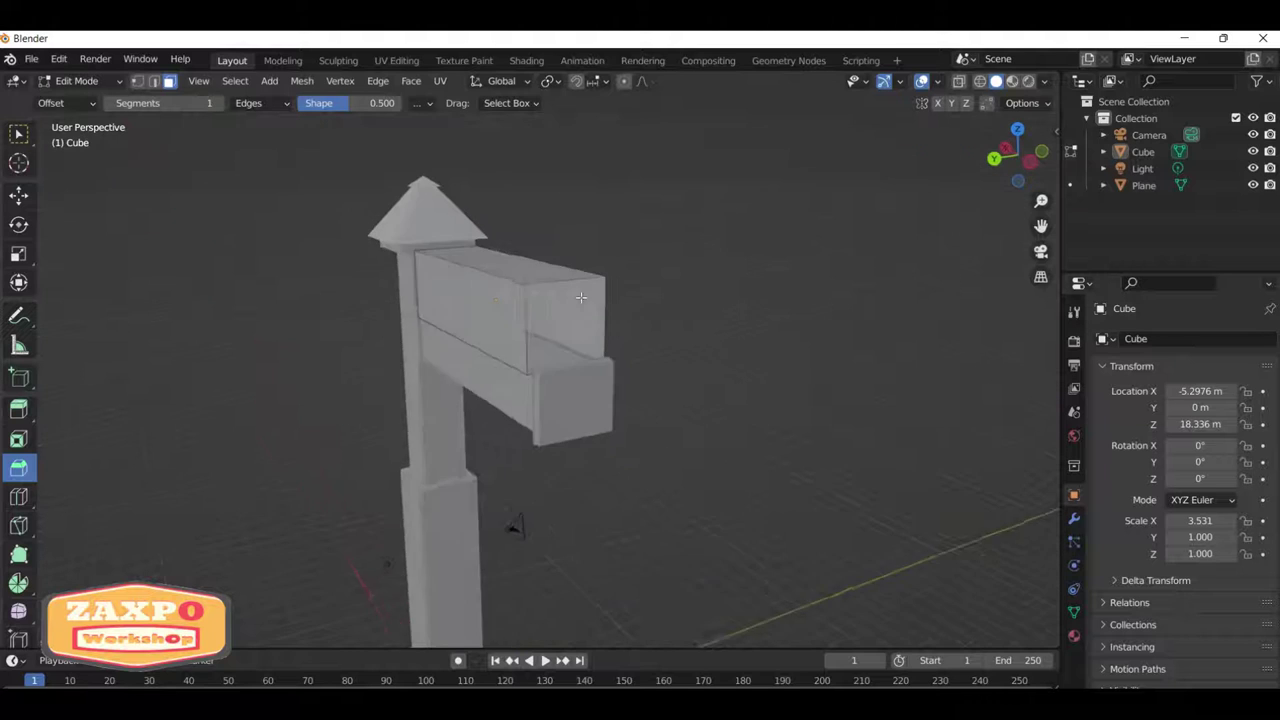
click(533, 286)
click(596, 276)
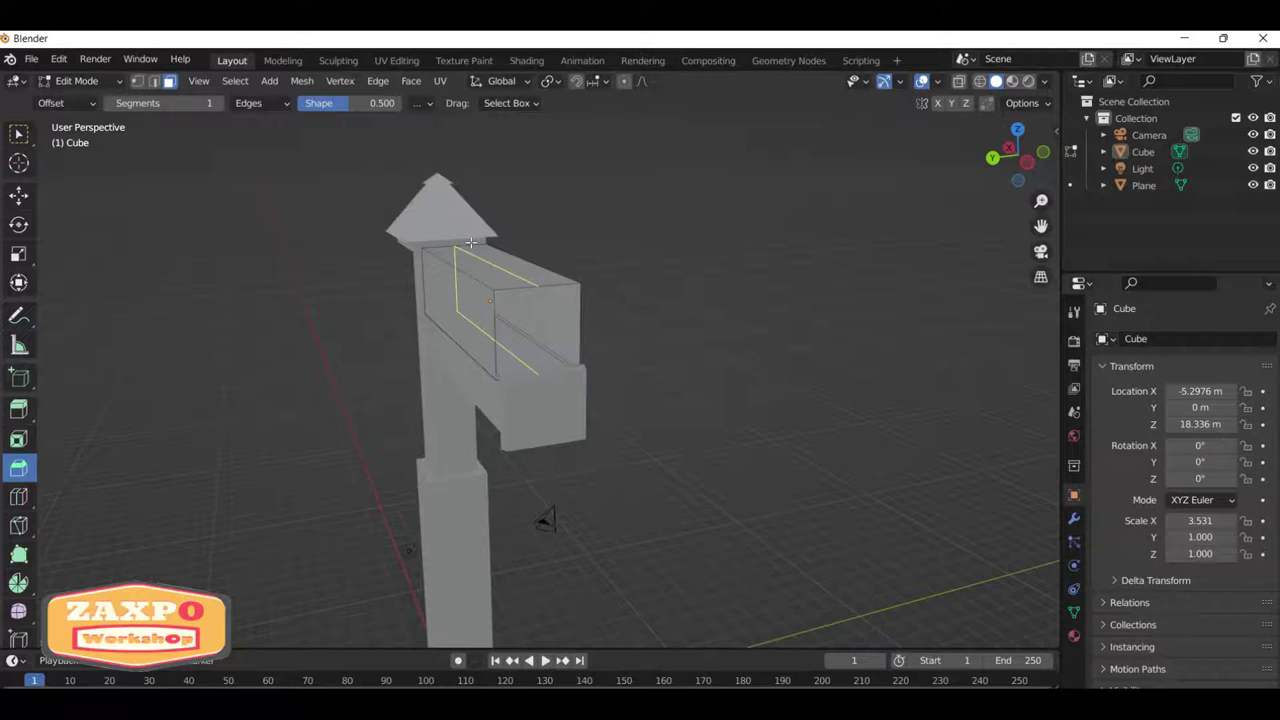
Cut a centre line along the box's top face with the Knife tool.
middle_drag(730, 227, 640, 380)
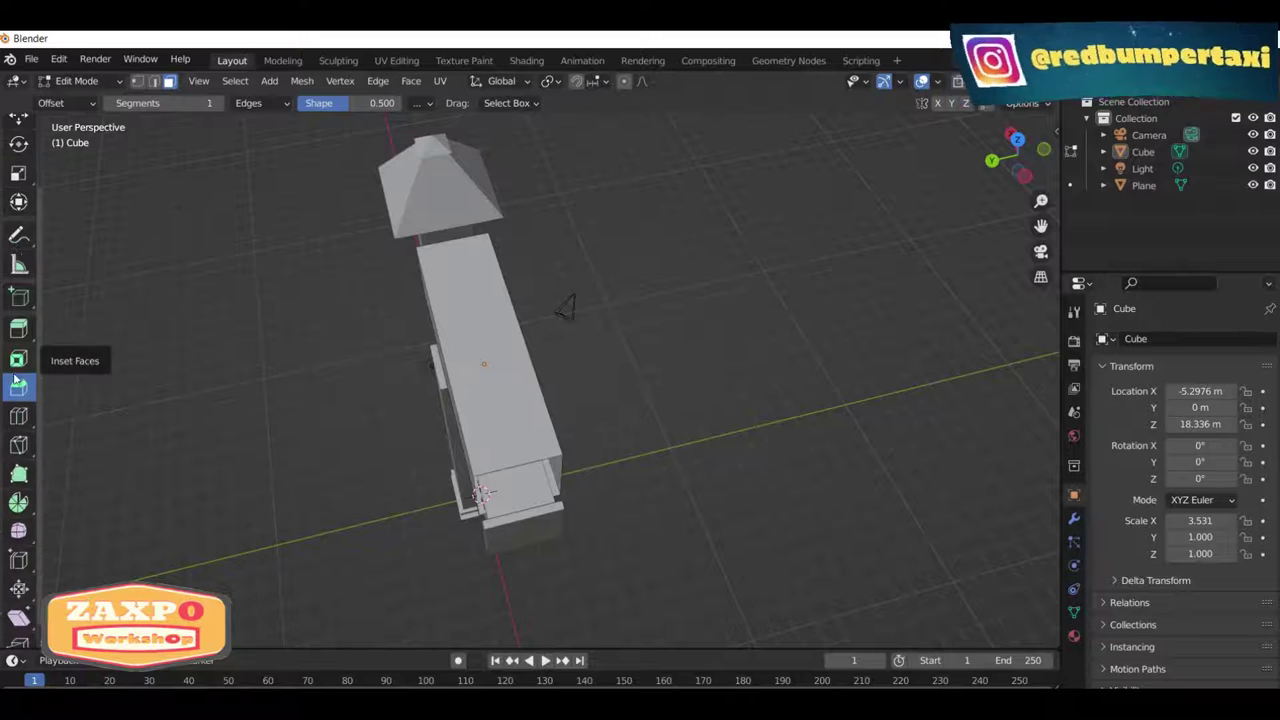
scroll(24, 407, down, 1)
scroll(18, 410, down, 3)
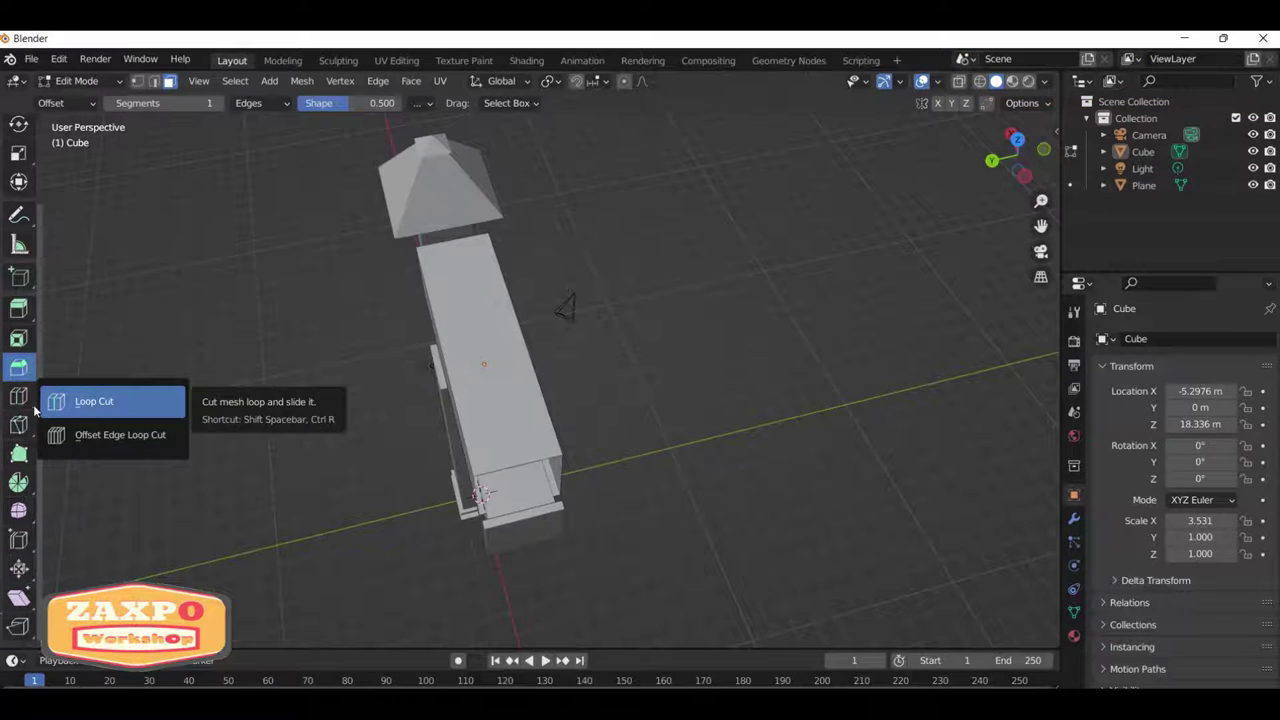
click(19, 425)
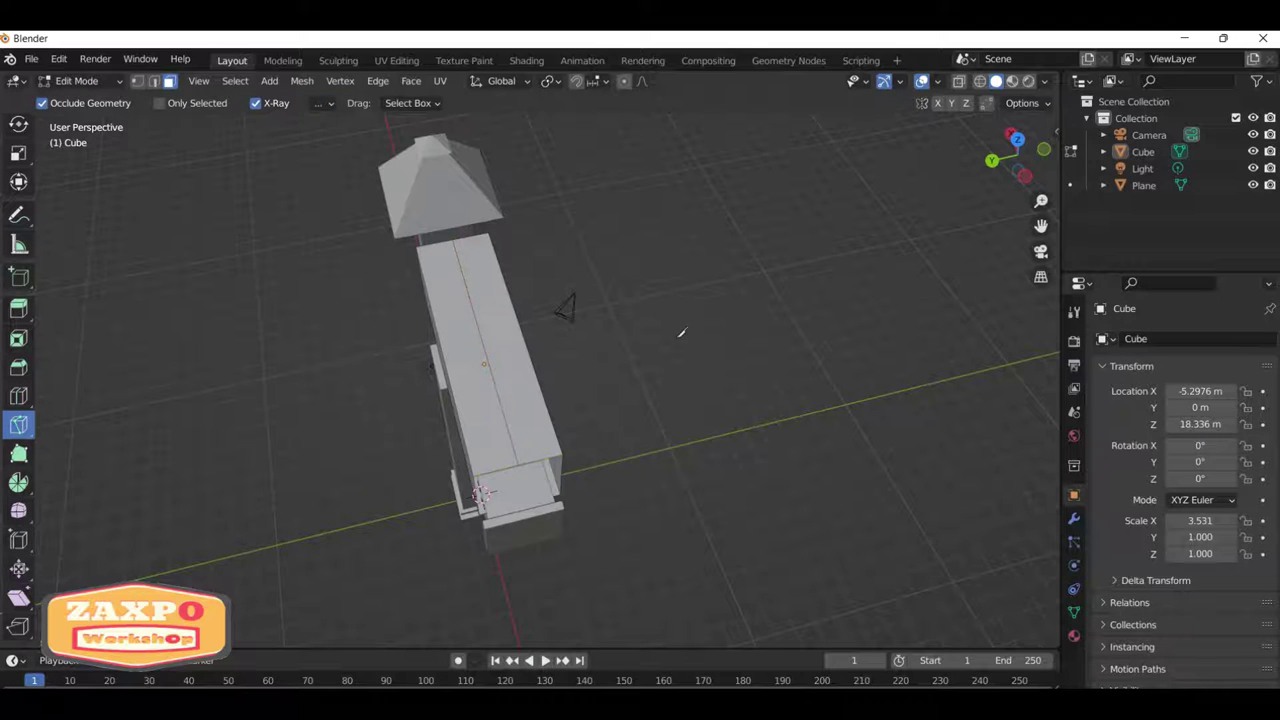
middle_drag(681, 333, 648, 265)
scroll(17, 137, up, 3)
click(18, 133)
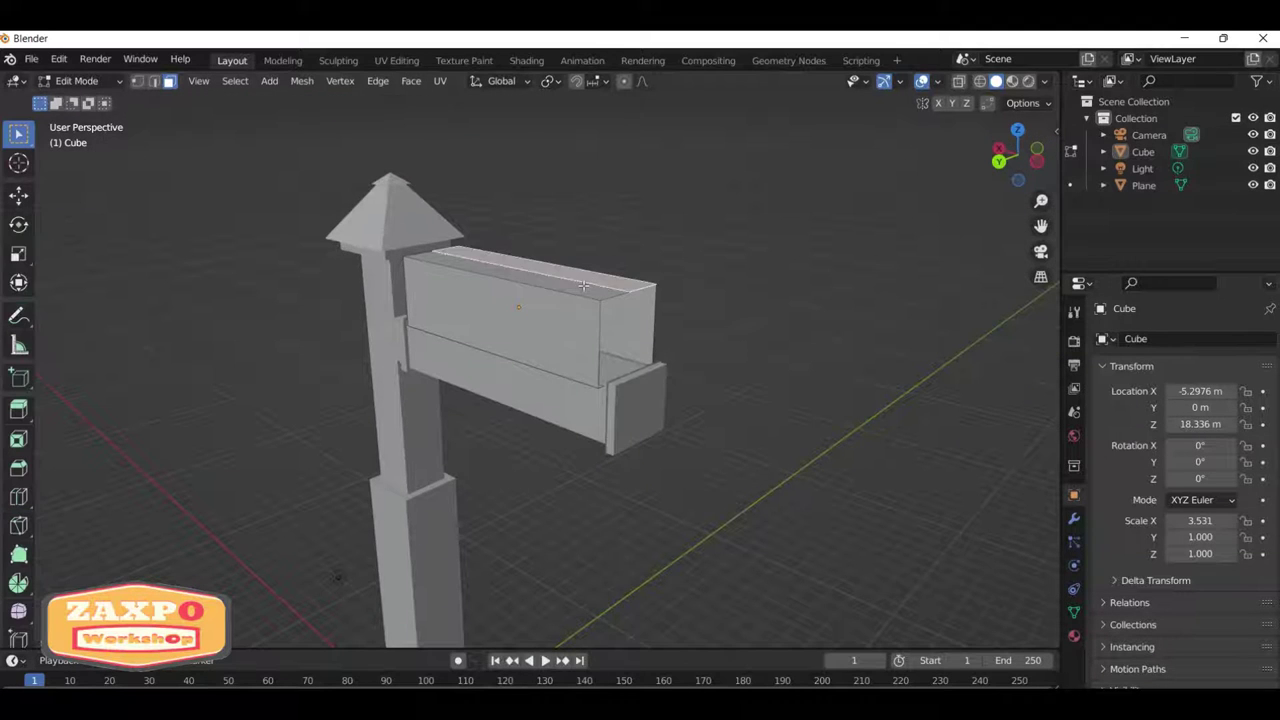
Raise the top centre edge along Z into a roof ridge.
key(g)
key(Escape)
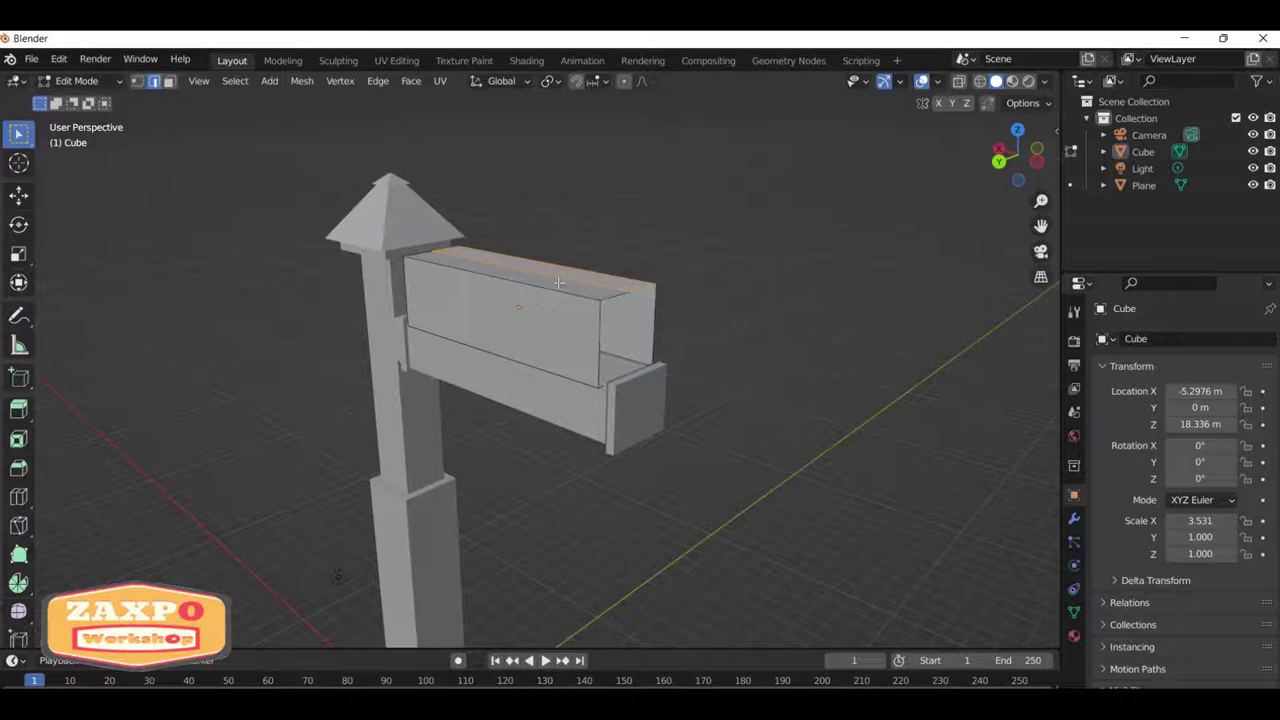
key(g)
key(z)
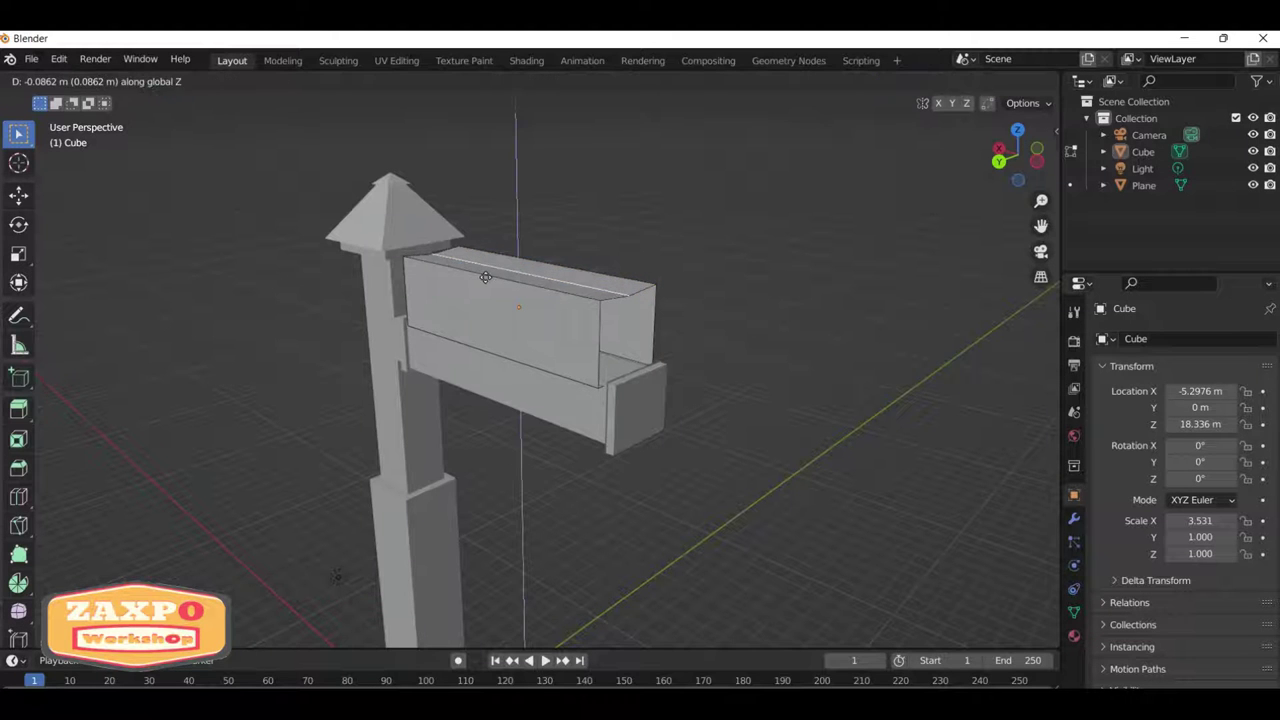
click(491, 222)
mouse_move(491, 222)
middle_down()
mouse_move(485, 273)
mouse_move(571, 271)
middle_up()
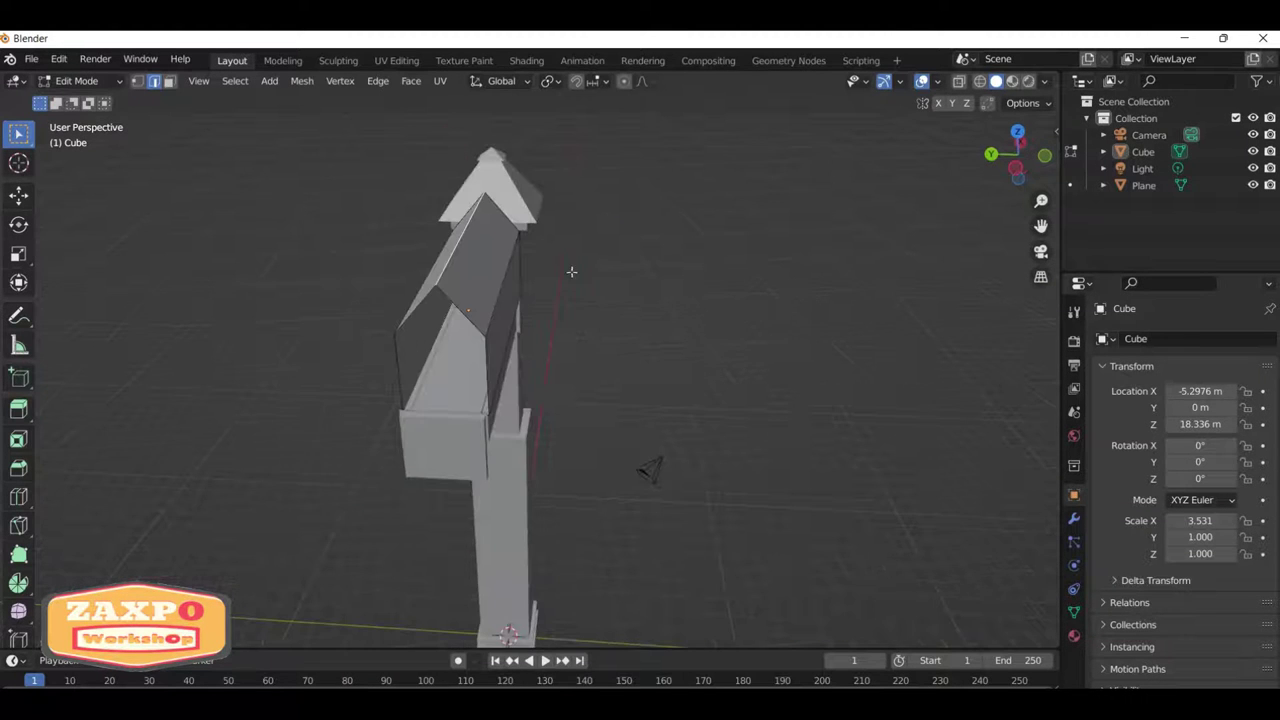
mouse_move(469, 293)
middle_down()
mouse_move(540, 231)
mouse_move(496, 202)
mouse_move(555, 227)
middle_up()
Select one roof slope face, pick the Bevel tool, and inspect the gabled roof.
key(3)
click(496, 277)
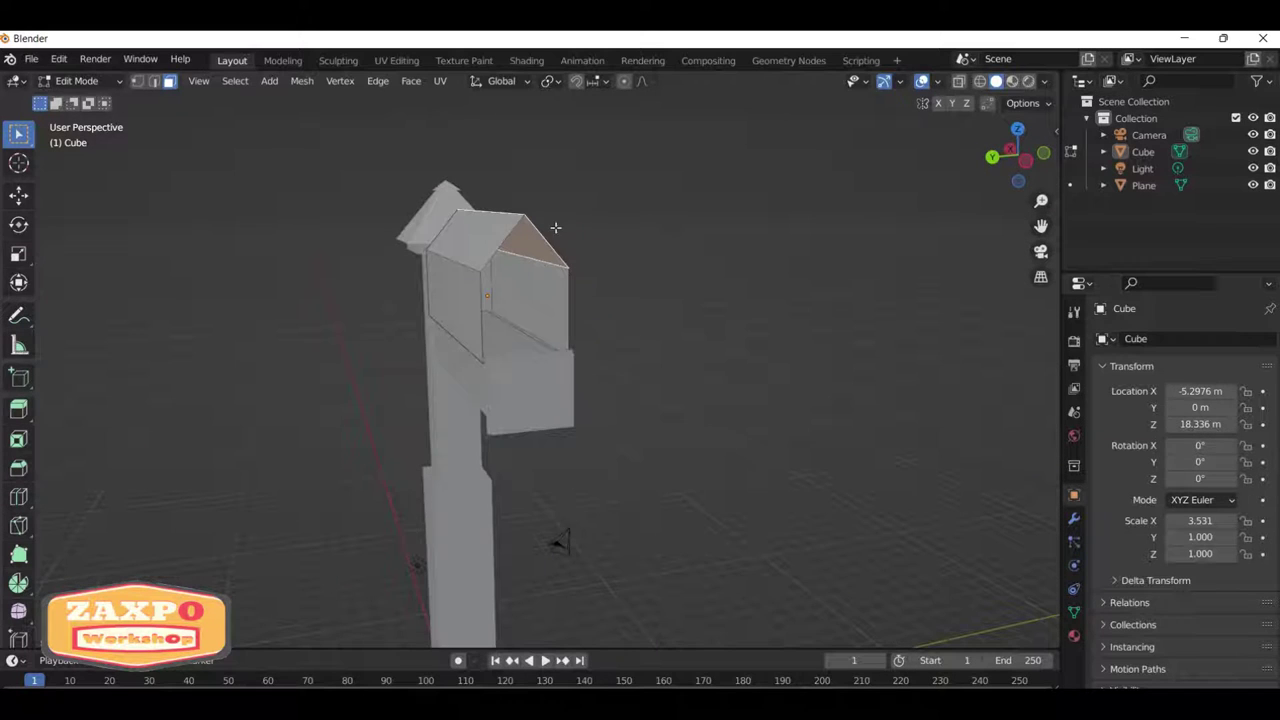
click(18, 467)
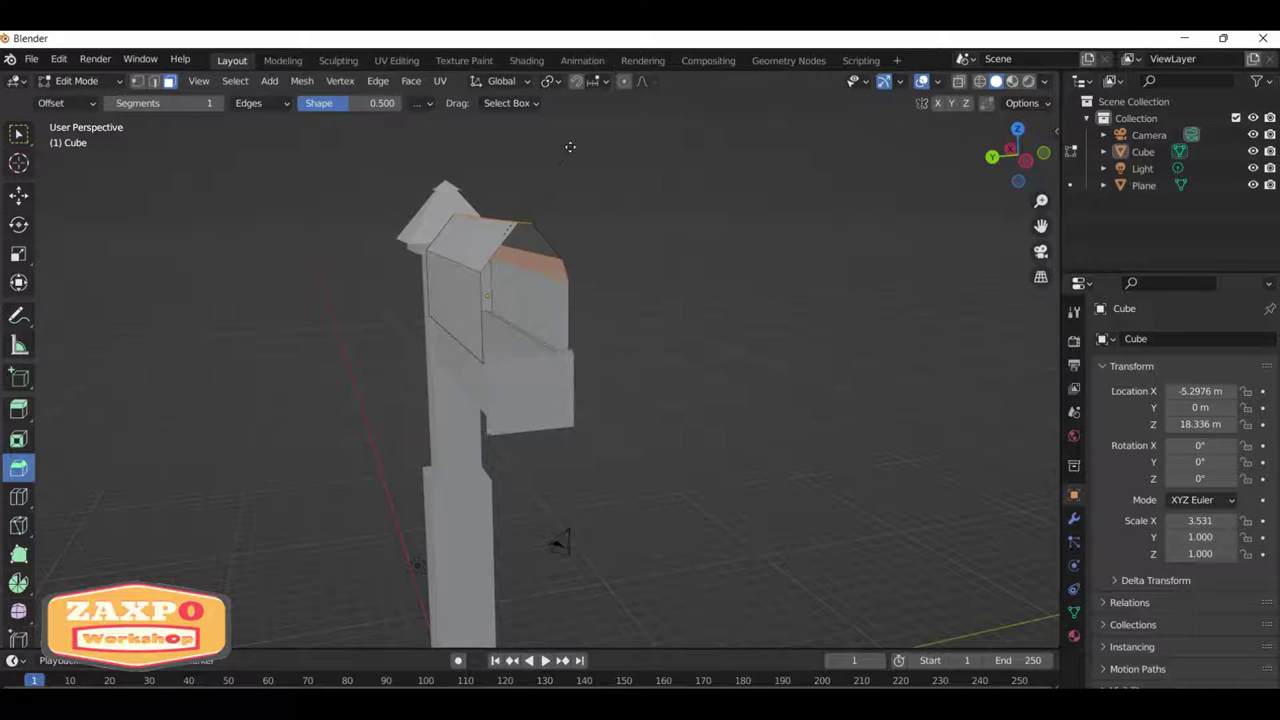
middle_drag(652, 208, 771, 289)
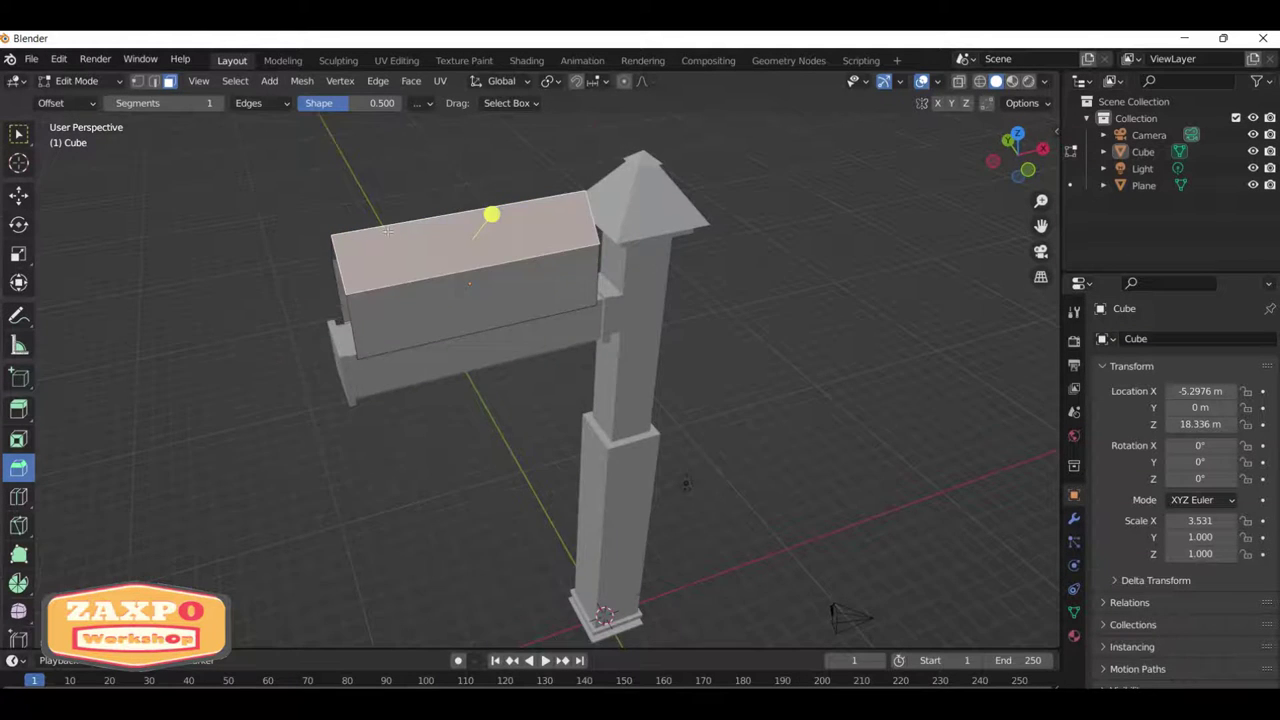
middle_drag(388, 231, 543, 237)
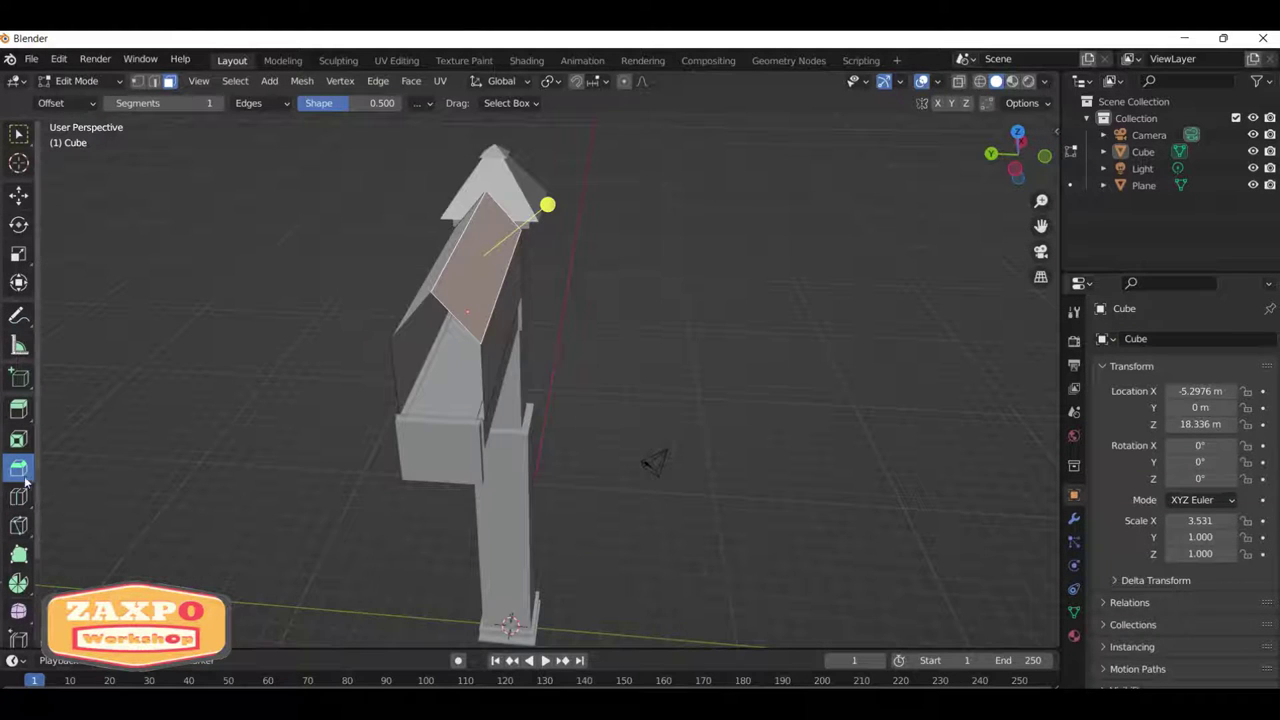
mouse_move(737, 189)
middle_down()
mouse_move(429, 194)
mouse_move(743, 157)
mouse_move(634, 274)
mouse_move(594, 266)
mouse_move(720, 269)
middle_up()
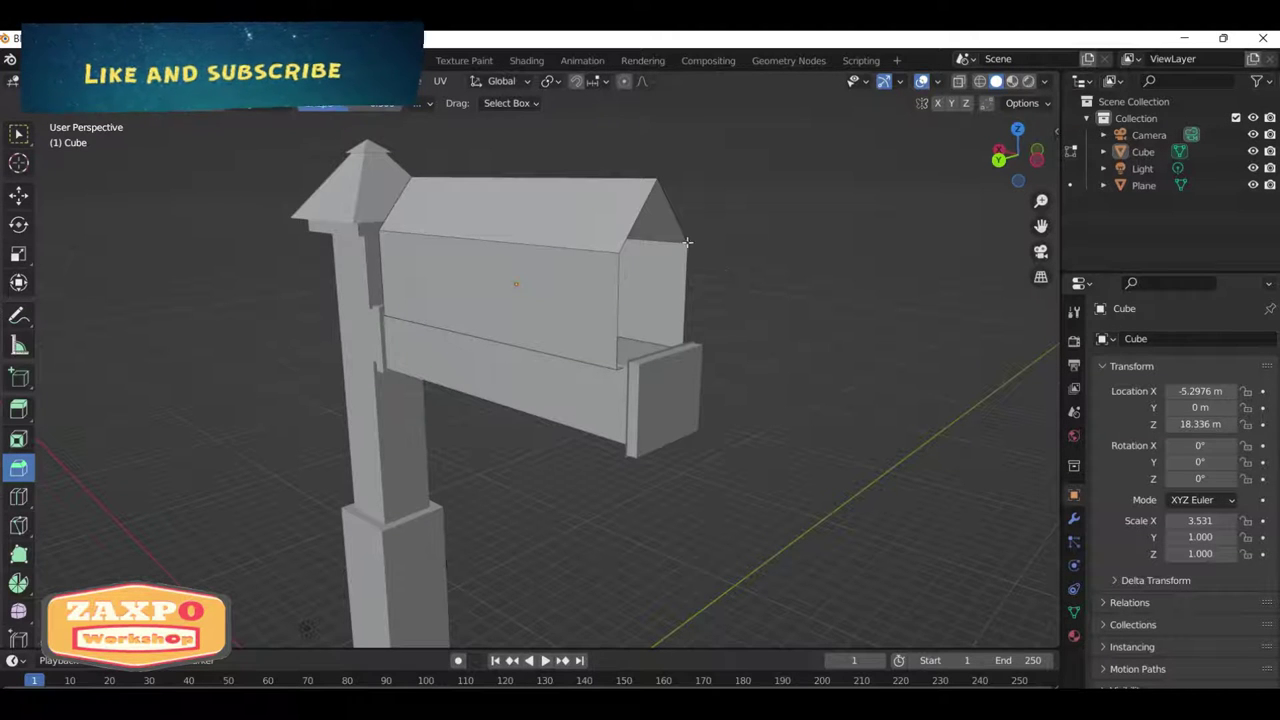
middle_drag(687, 241, 560, 250)
Raise the mailbox box slightly along Z, to 18.477 m.
key(Tab)
click(548, 247)
key(g)
key(z)
click(642, 232)
mouse_move(642, 232)
middle_down()
mouse_move(624, 214)
mouse_move(639, 234)
mouse_move(447, 203)
middle_up()
In Edit Mode, inset the box's roof face with Inset Faces.
key(Tab)
click(447, 203)
right_click(447, 203)
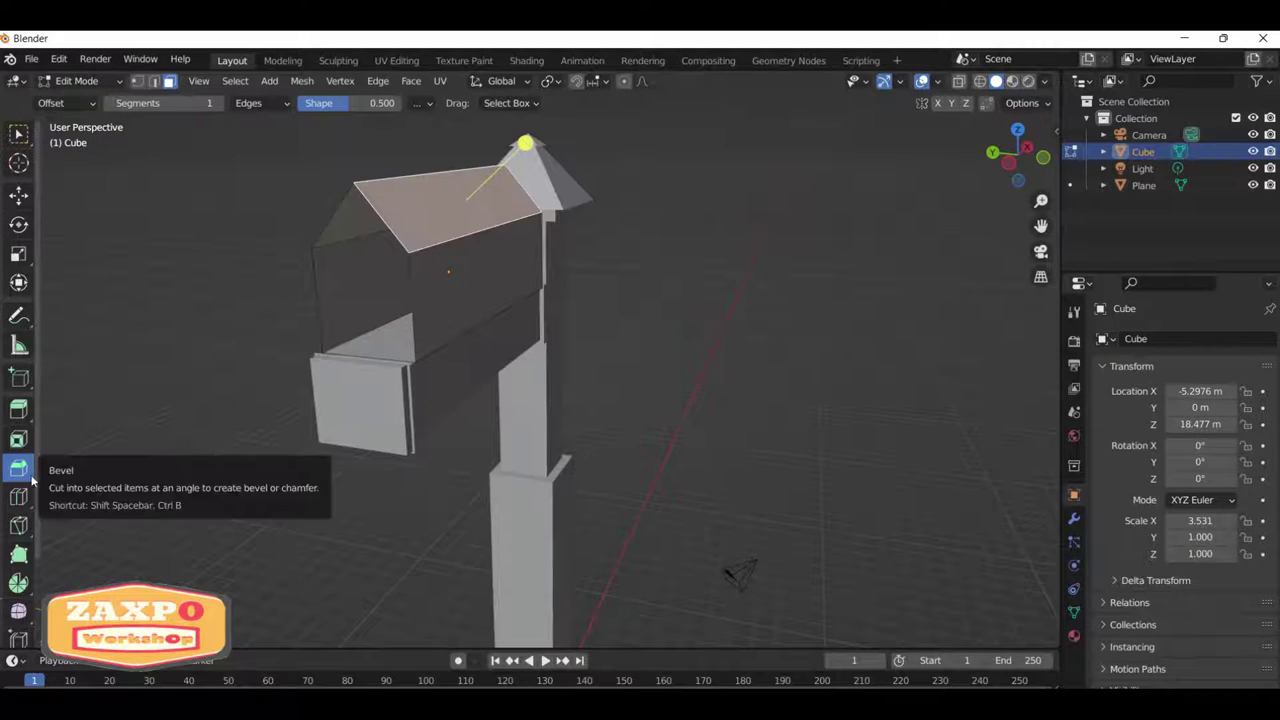
click(18, 440)
drag(443, 209, 458, 212)
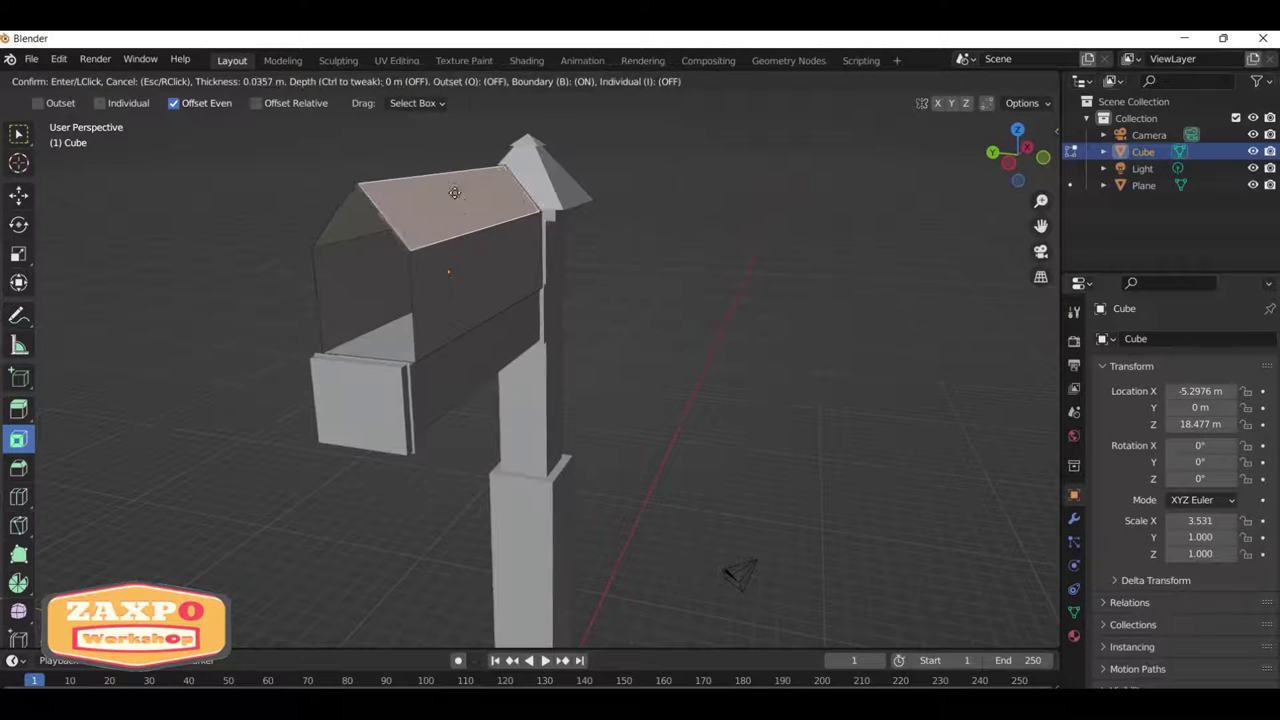
Switch to edge selection and cut new edges across the roof with the Knife.
mouse_move(817, 245)
middle_down()
mouse_move(747, 413)
mouse_move(717, 410)
middle_up()
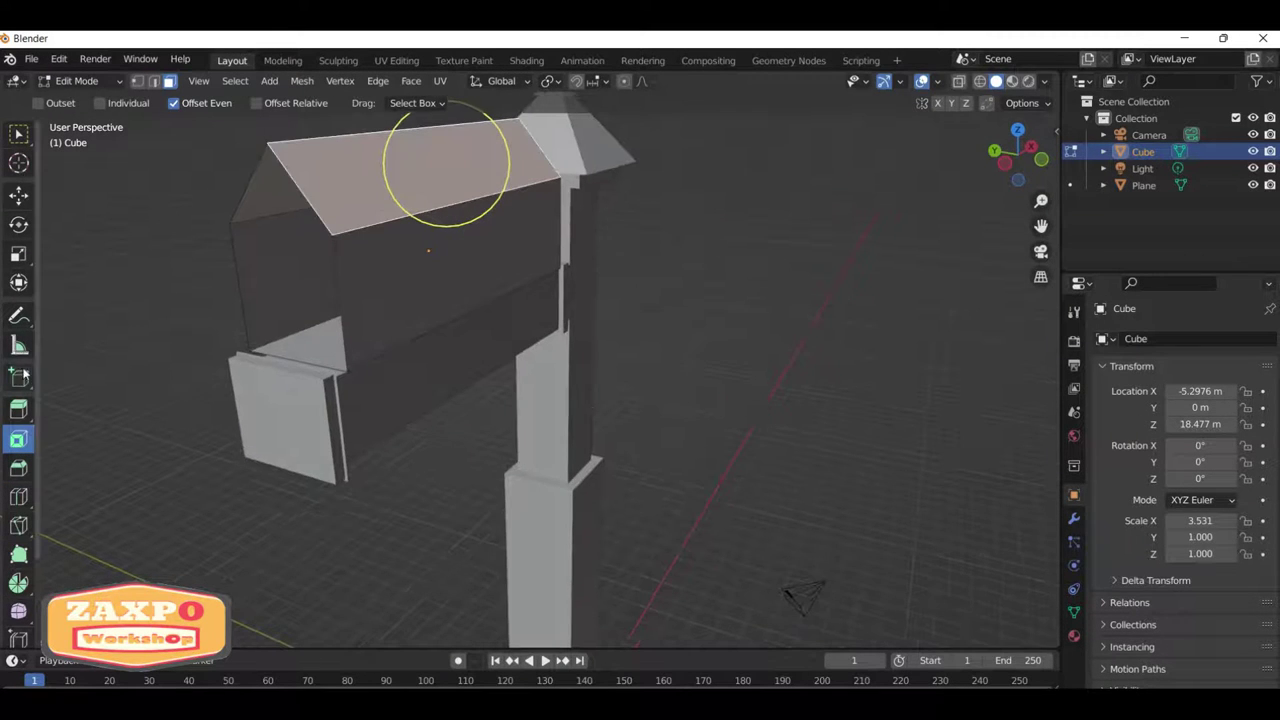
mouse_move(157, 398)
middle_down()
mouse_move(183, 397)
mouse_move(352, 206)
middle_up()
click(183, 397)
shift+click(154, 81)
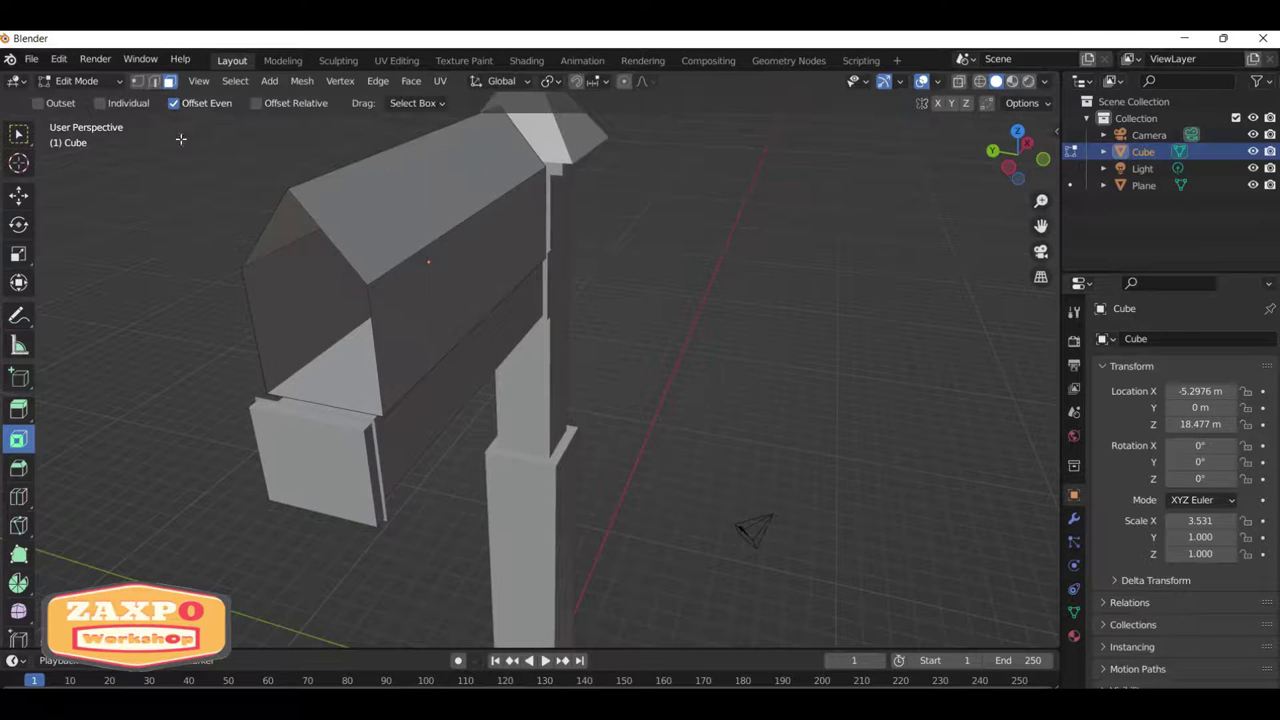
click(18, 525)
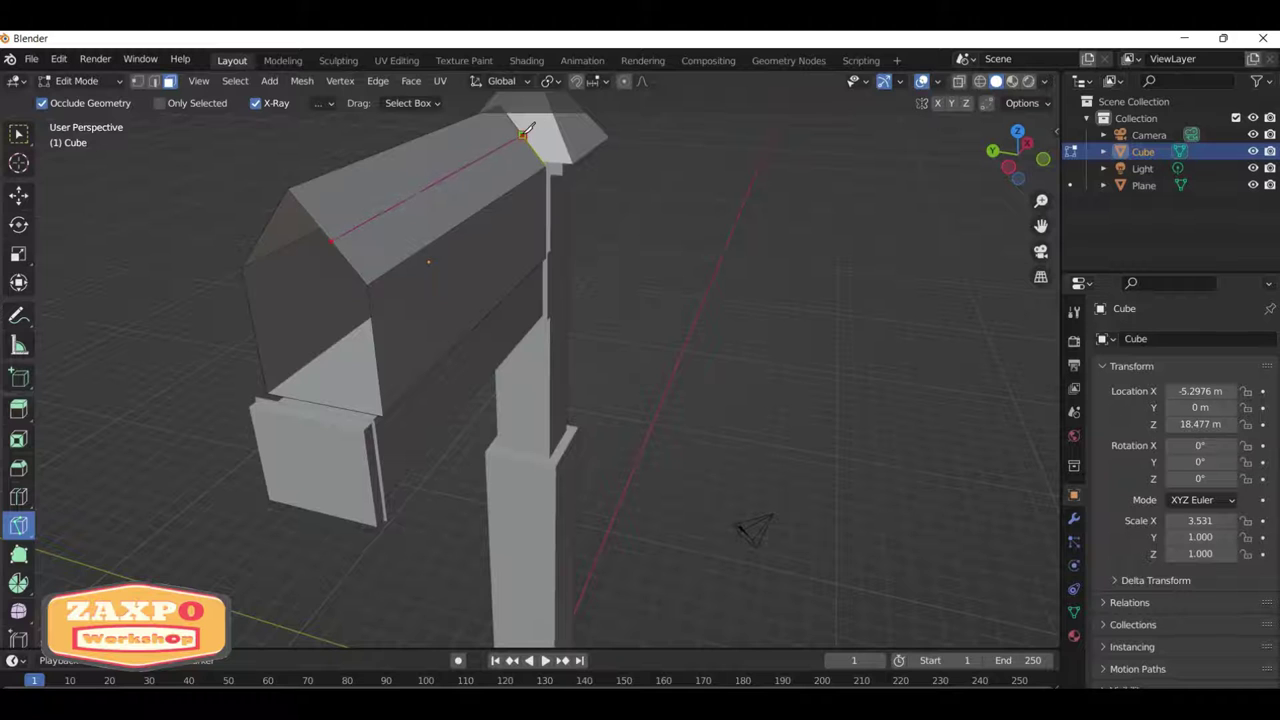
middle_drag(629, 471, 573, 519)
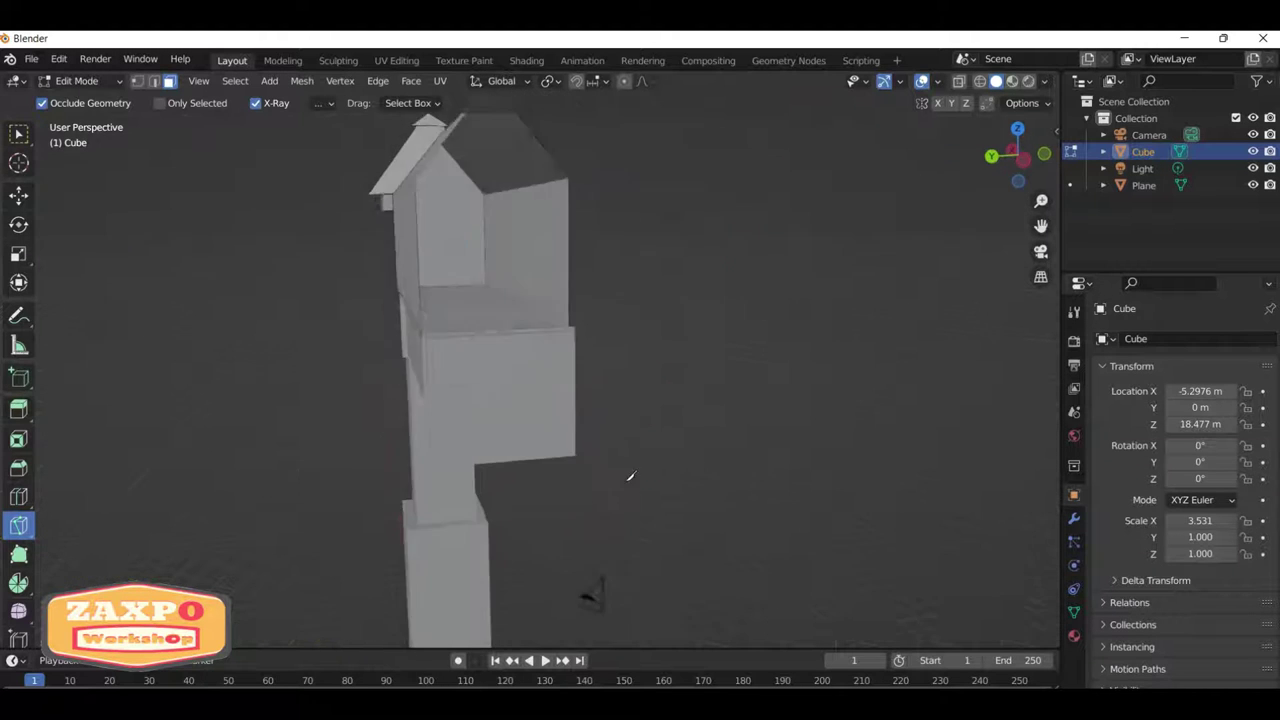
click(18, 133)
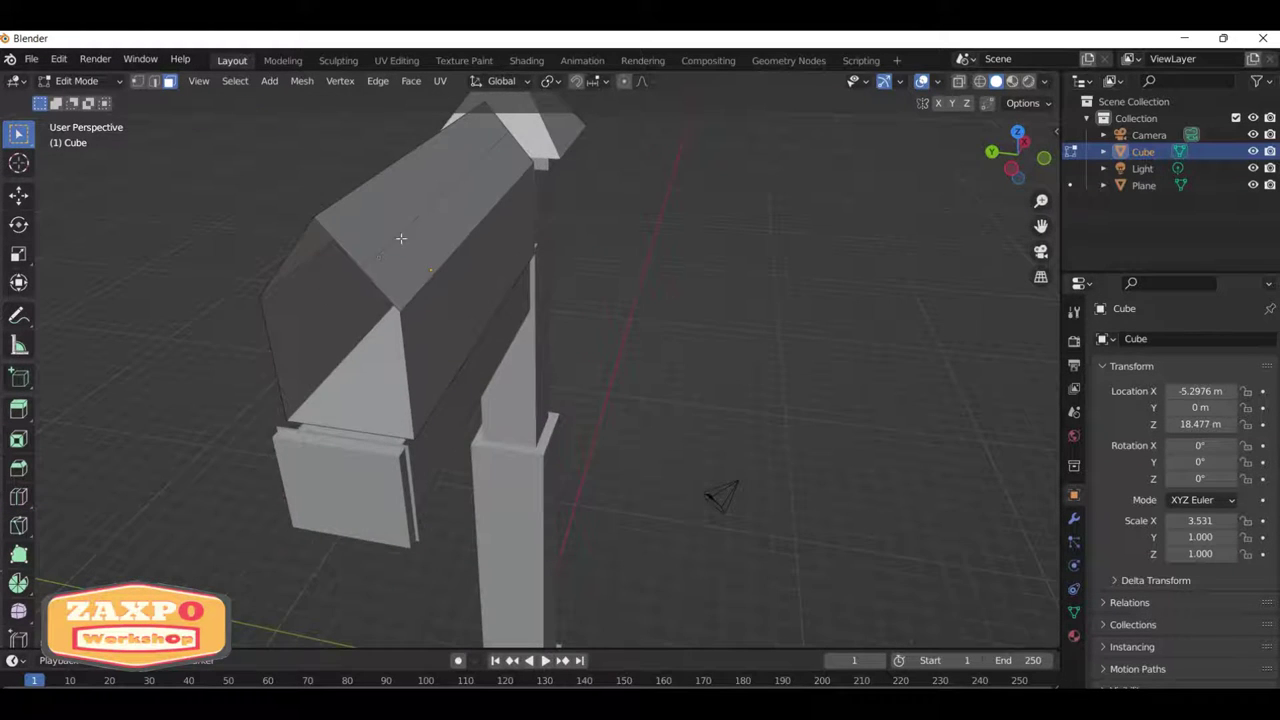
middle_drag(400, 237, 623, 186)
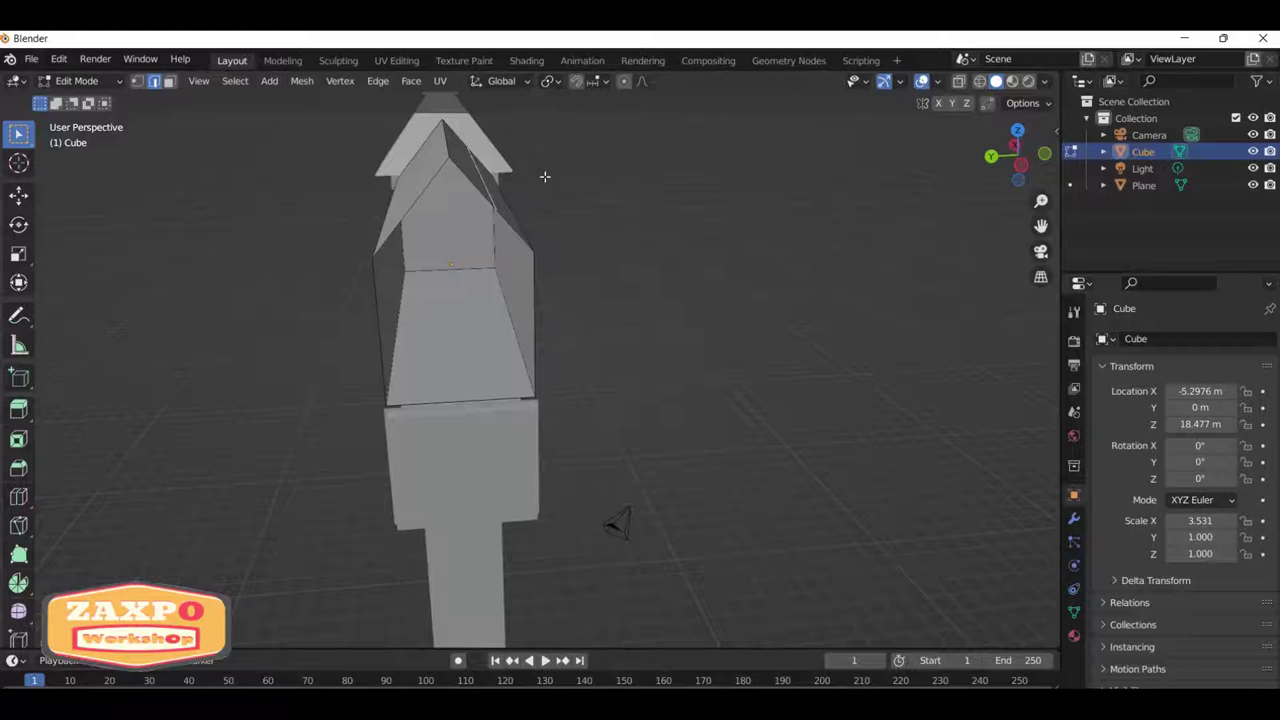
Move the top roof geometry to create extra faceted slopes.
key(g)
click(578, 165)
mouse_move(600, 171)
middle_down()
mouse_move(612, 157)
mouse_move(644, 184)
middle_up()
mouse_move(774, 219)
middle_down()
mouse_move(671, 209)
mouse_move(706, 237)
middle_up()
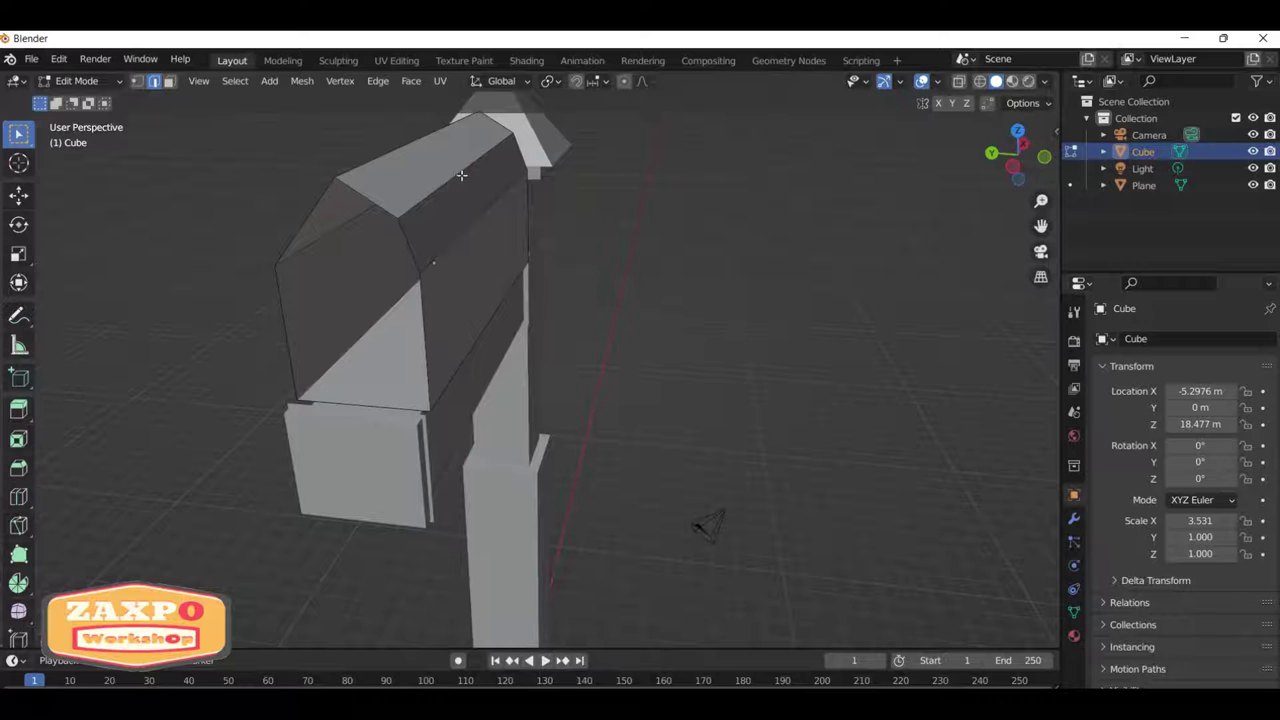
Bevel the roof ridge with 1 segment to round the peaked top.
click(25, 470)
mouse_move(520, 200)
middle_down()
mouse_move(551, 171)
mouse_move(628, 166)
mouse_move(626, 189)
mouse_move(490, 285)
middle_up()
key(g)
click(640, 130)
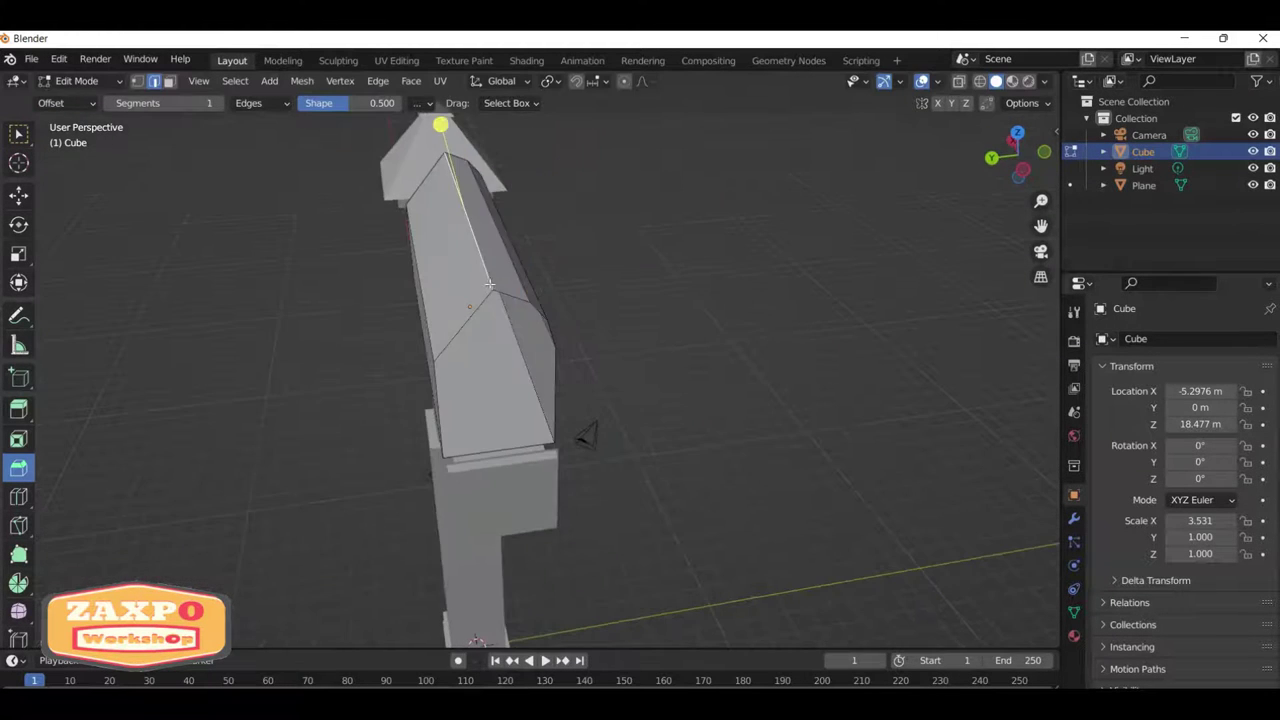
mouse_move(634, 211)
middle_down()
mouse_move(598, 174)
mouse_move(681, 188)
middle_up()
mouse_move(464, 350)
middle_down()
mouse_move(430, 300)
mouse_move(450, 250)
middle_up()
key(w)
scroll(448, 244, up, 5)
Isolate the box in local view and show it as see-through wireframe.
scroll(448, 244, down, 5)
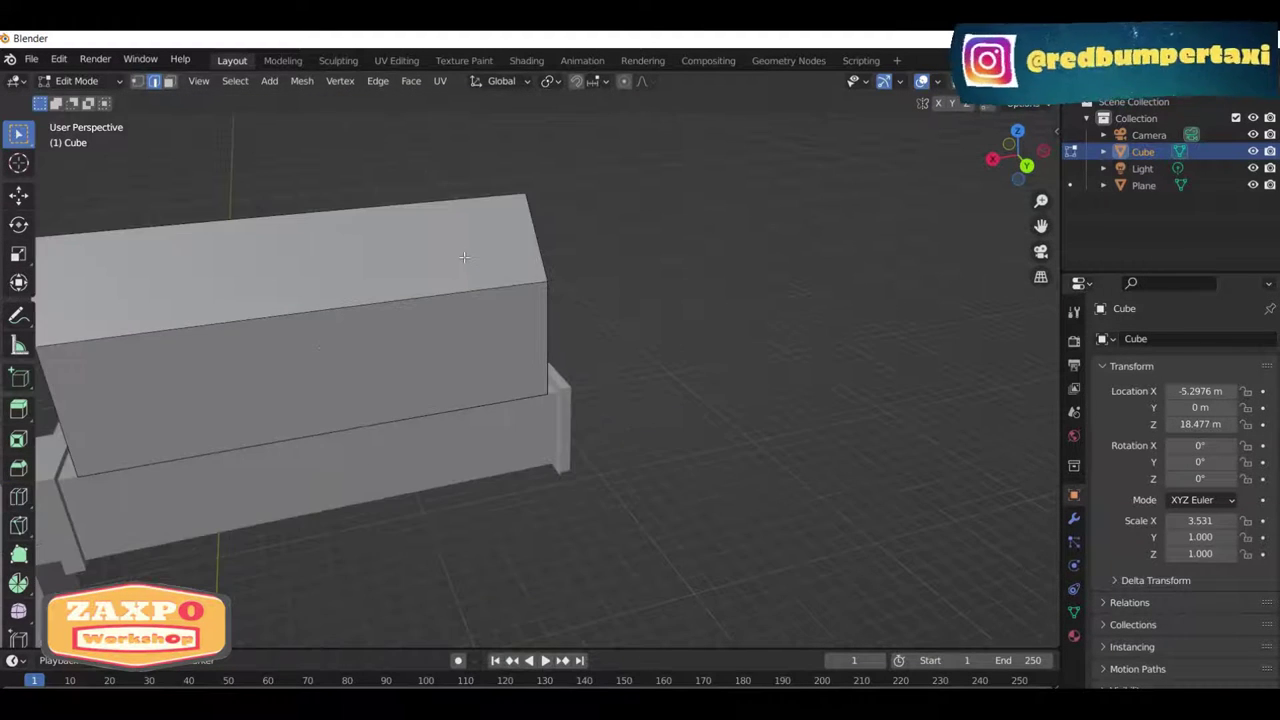
key(KP_Divide)
mouse_move(540, 228)
middle_down()
mouse_move(466, 514)
mouse_move(528, 315)
mouse_move(560, 336)
middle_up()
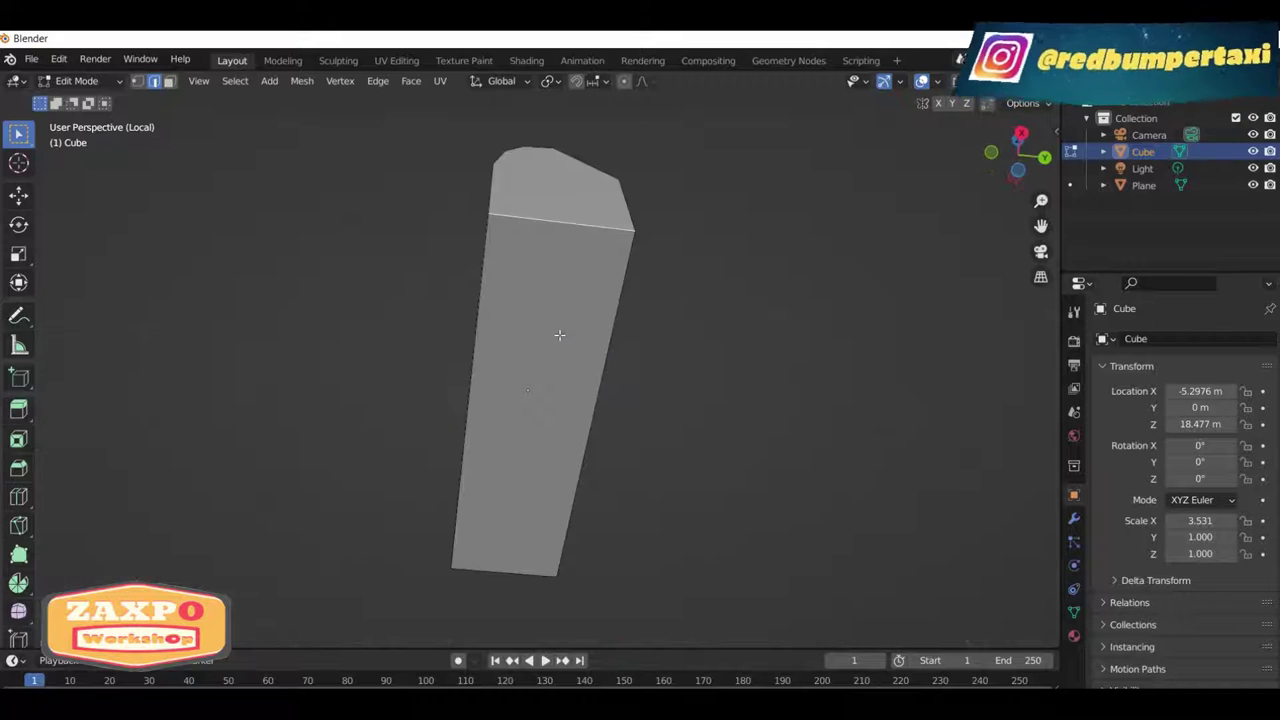
mouse_move(503, 420)
middle_down()
mouse_move(766, 438)
mouse_move(866, 520)
middle_up()
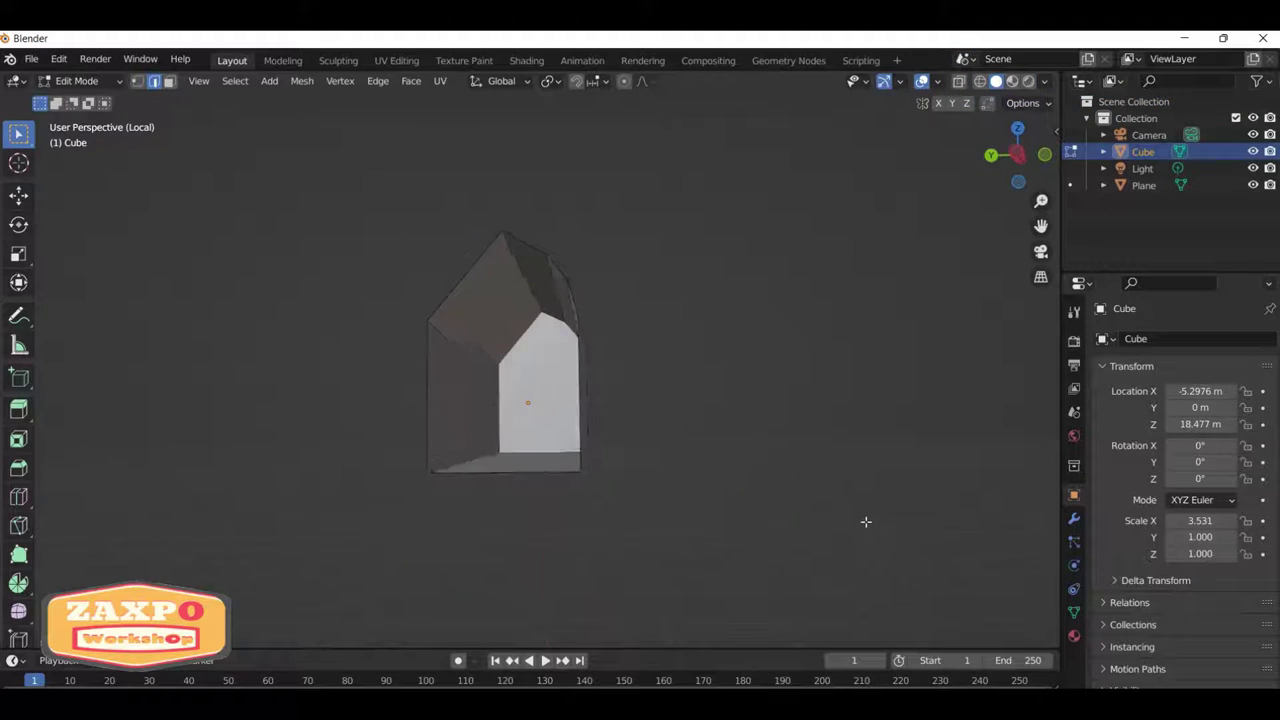
middle_drag(642, 480, 672, 405)
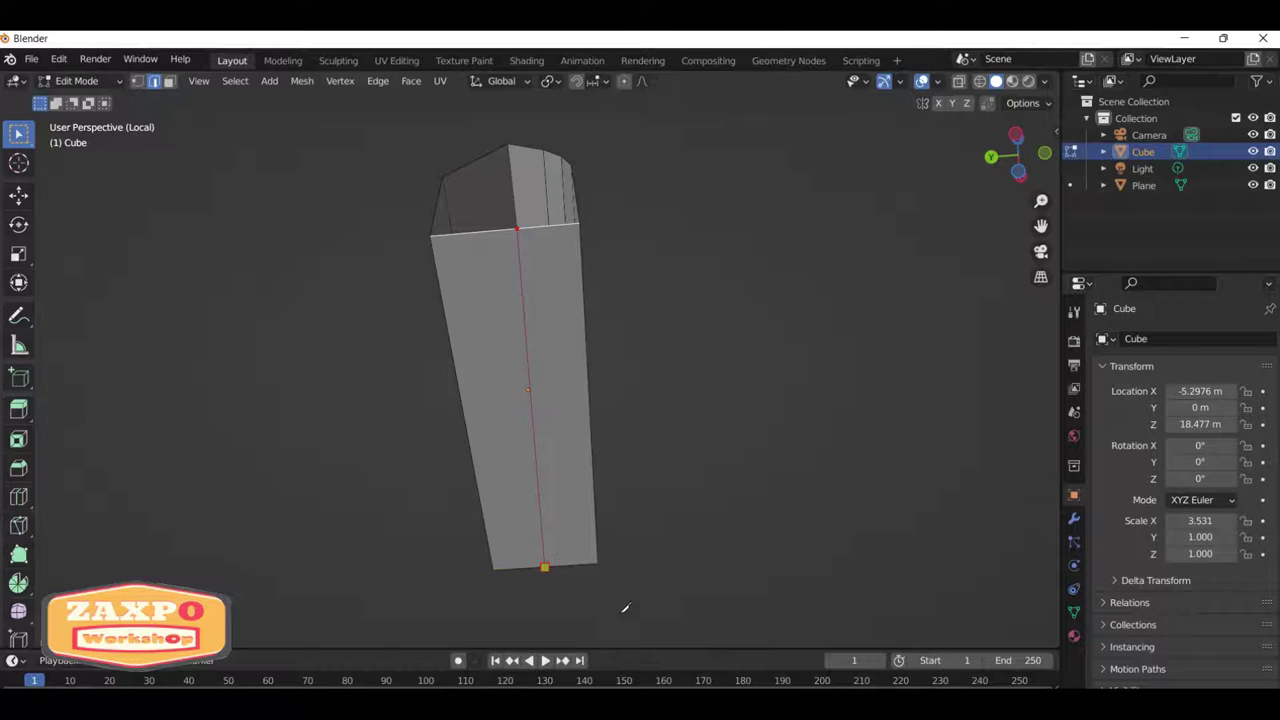
middle_drag(625, 607, 292, 147)
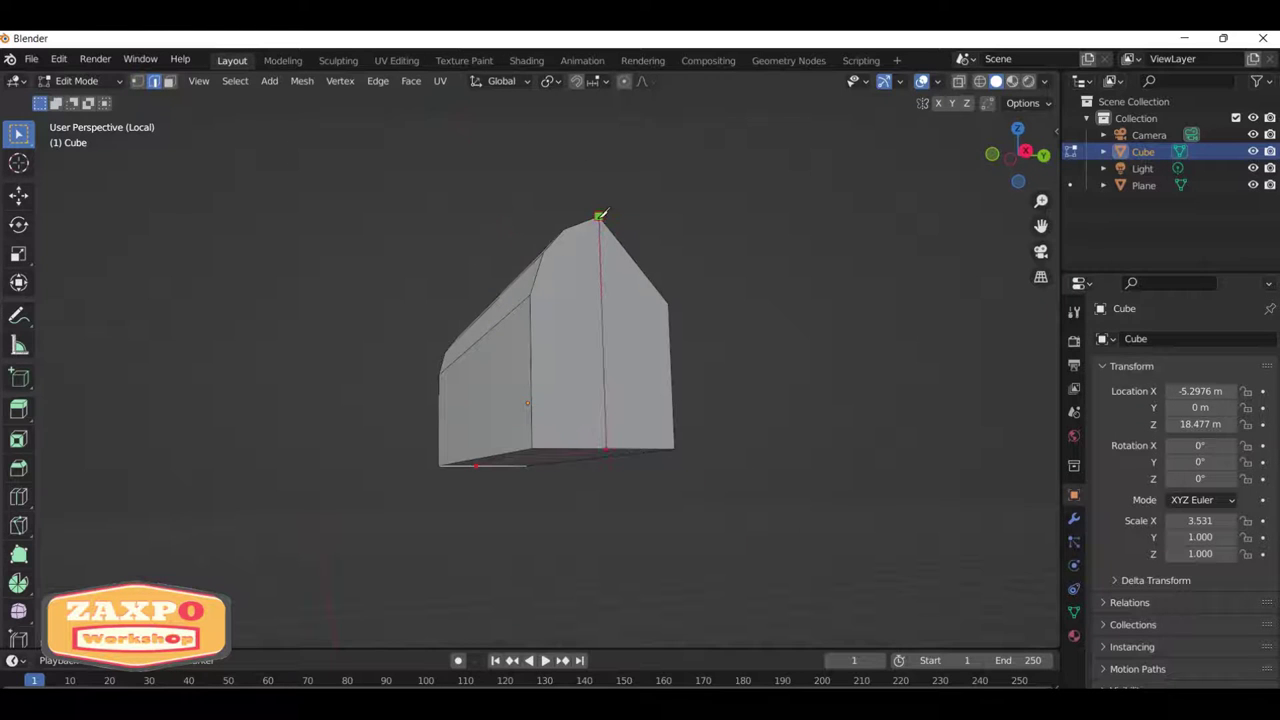
middle_drag(653, 153, 652, 229)
click(979, 83)
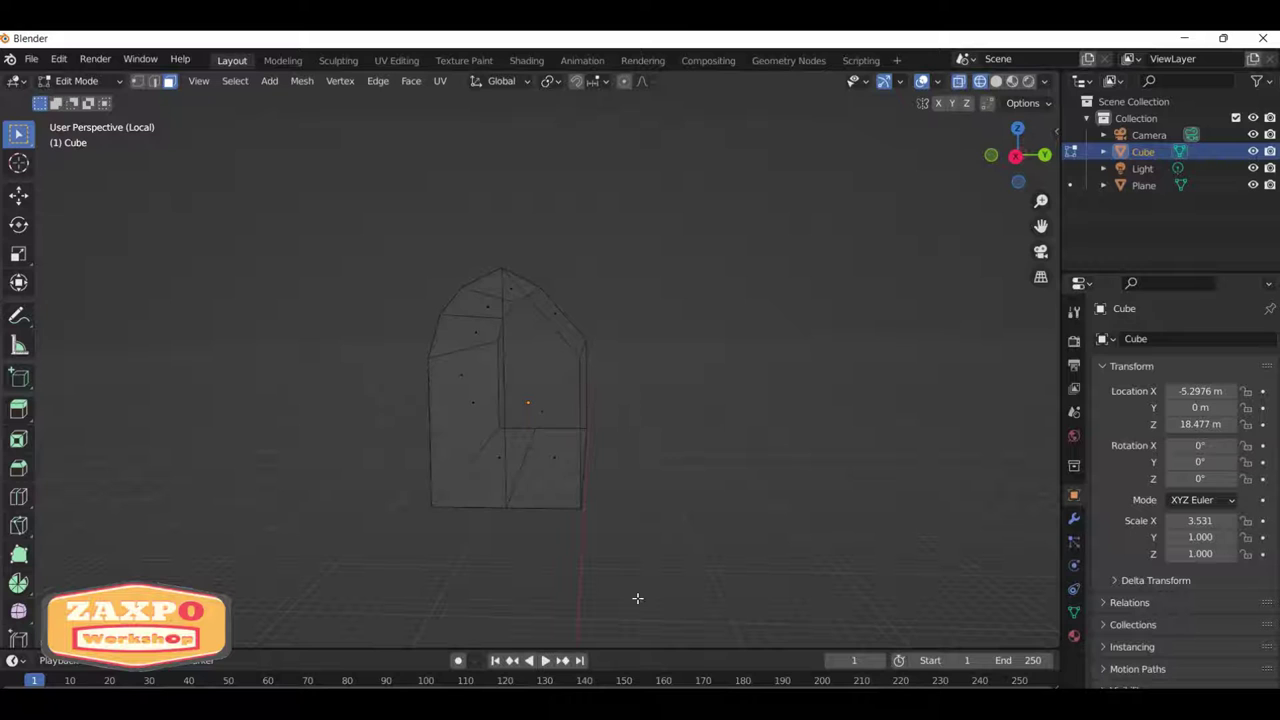
Box-select the right-half faces, delete them, and return to Object Mode.
drag(637, 598, 528, 286)
mouse_move(528, 286)
middle_down()
mouse_move(617, 289)
mouse_move(545, 303)
middle_up()
key(x)
click(632, 289)
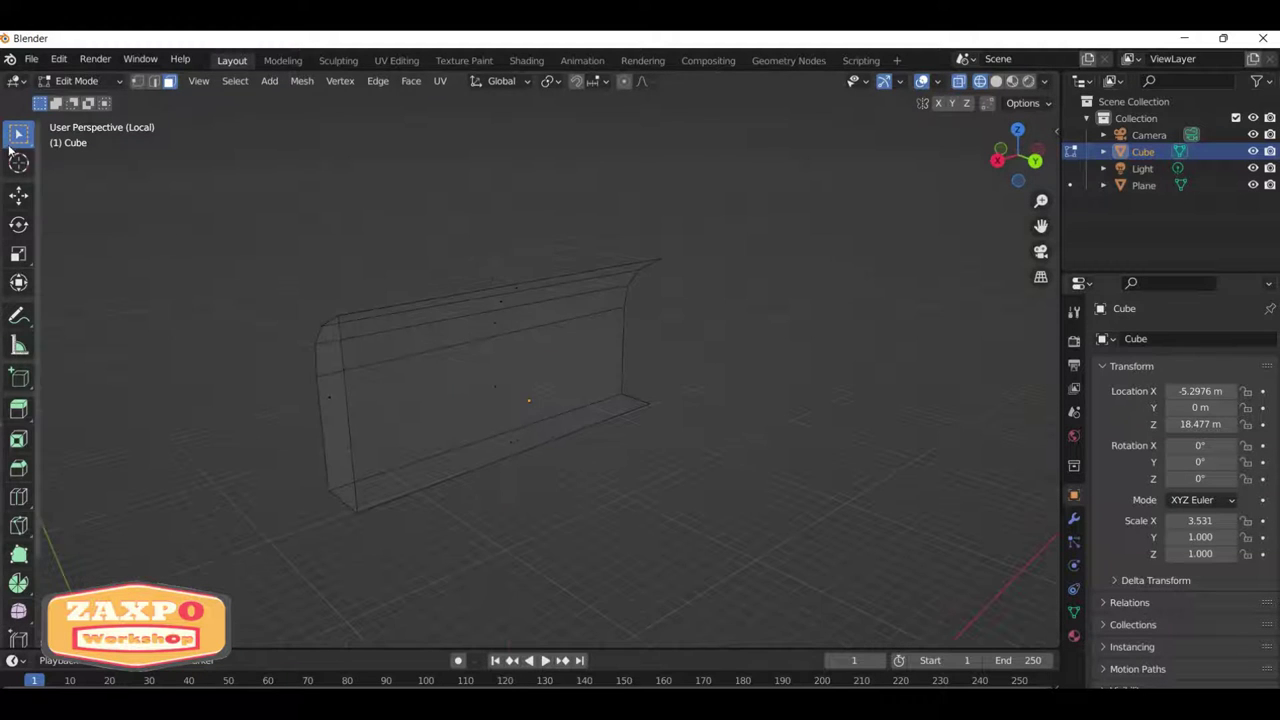
key(Tab)
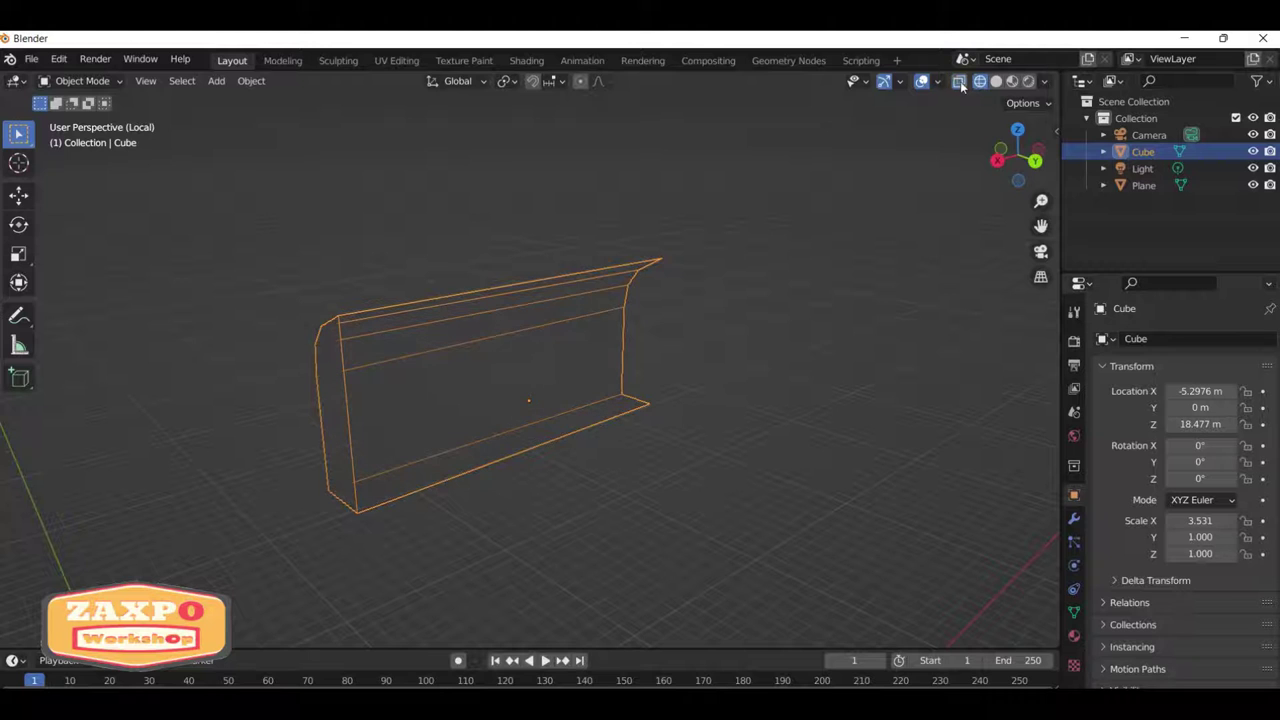
Return to solid shading and shade the half-shell smooth.
click(996, 81)
middle_drag(640, 225, 557, 223)
right_click(543, 289)
click(543, 289)
Add a Mirror modifier to the half-shell, mirroring across the Y axis.
middle_drag(693, 336, 1096, 515)
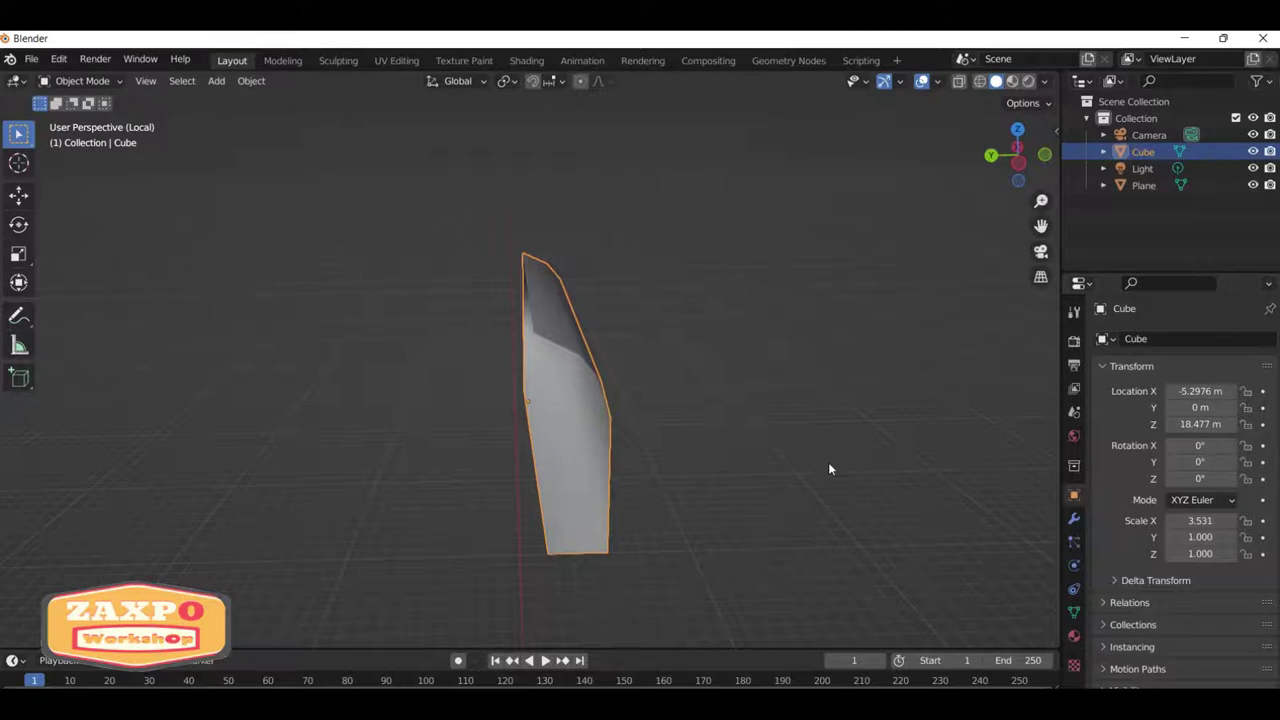
middle_drag(828, 469, 865, 420)
click(1074, 518)
click(1150, 338)
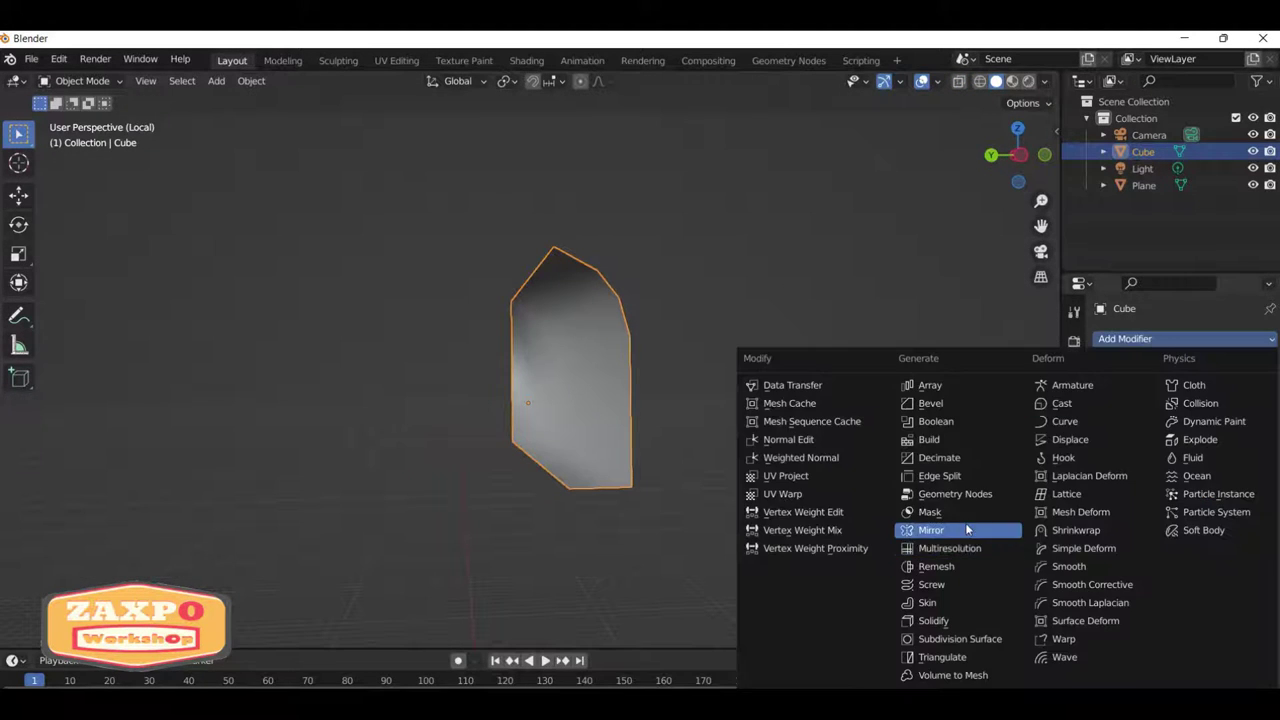
click(956, 531)
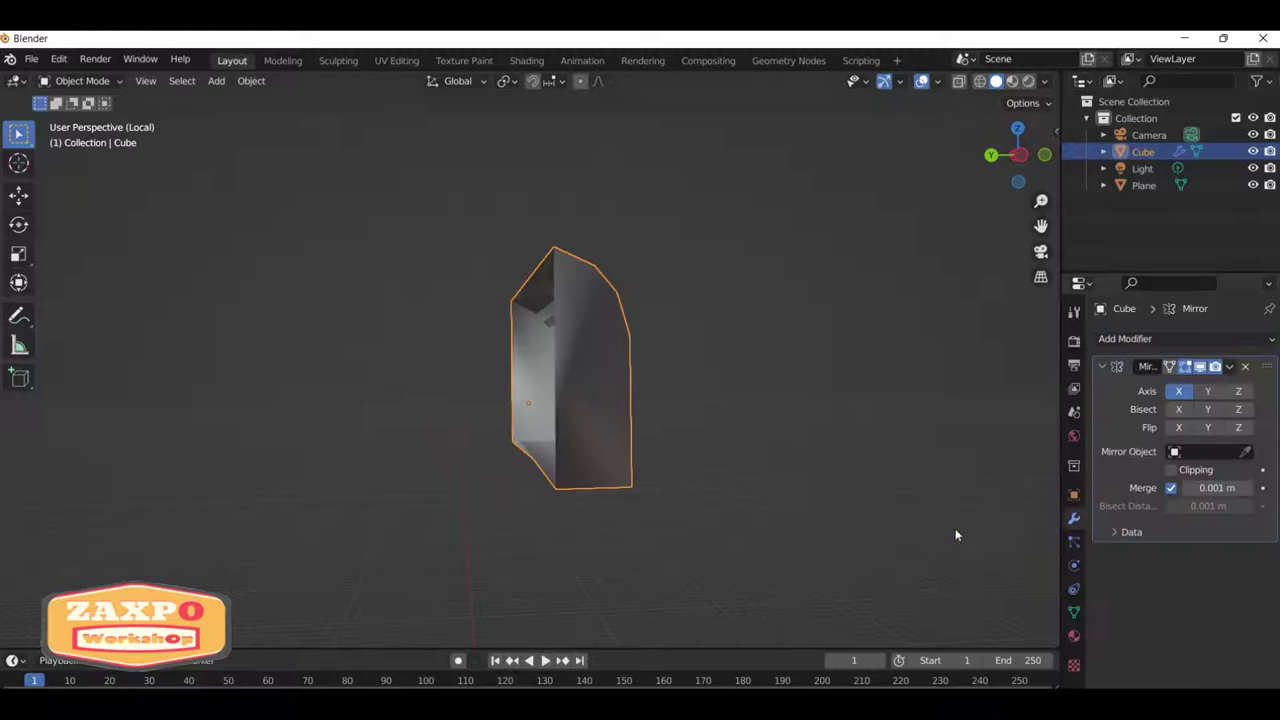
click(1210, 392)
middle_drag(700, 390, 816, 381)
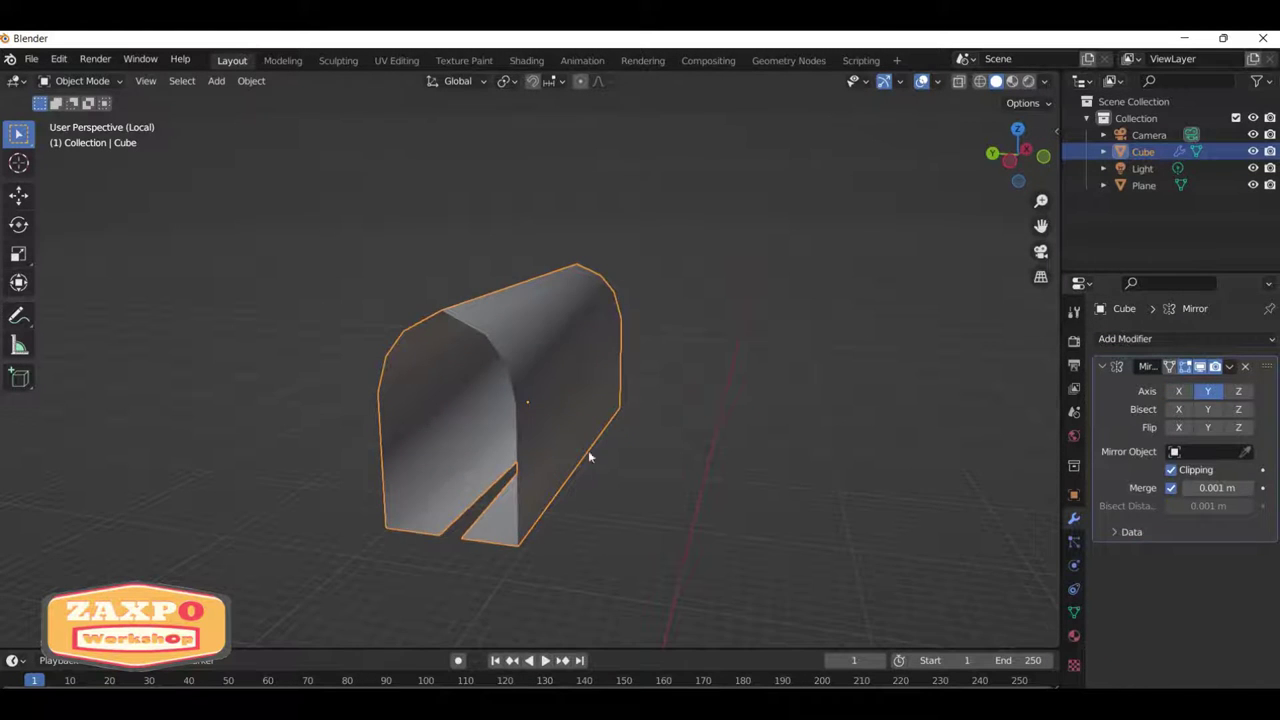
middle_drag(589, 456, 309, 354)
In Edit Mode, close the slit along the seam by moving the strip's vertices.
key(Tab)
mouse_move(538, 388)
middle_down()
mouse_move(567, 436)
mouse_move(544, 531)
middle_up()
click(567, 436)
key(1)
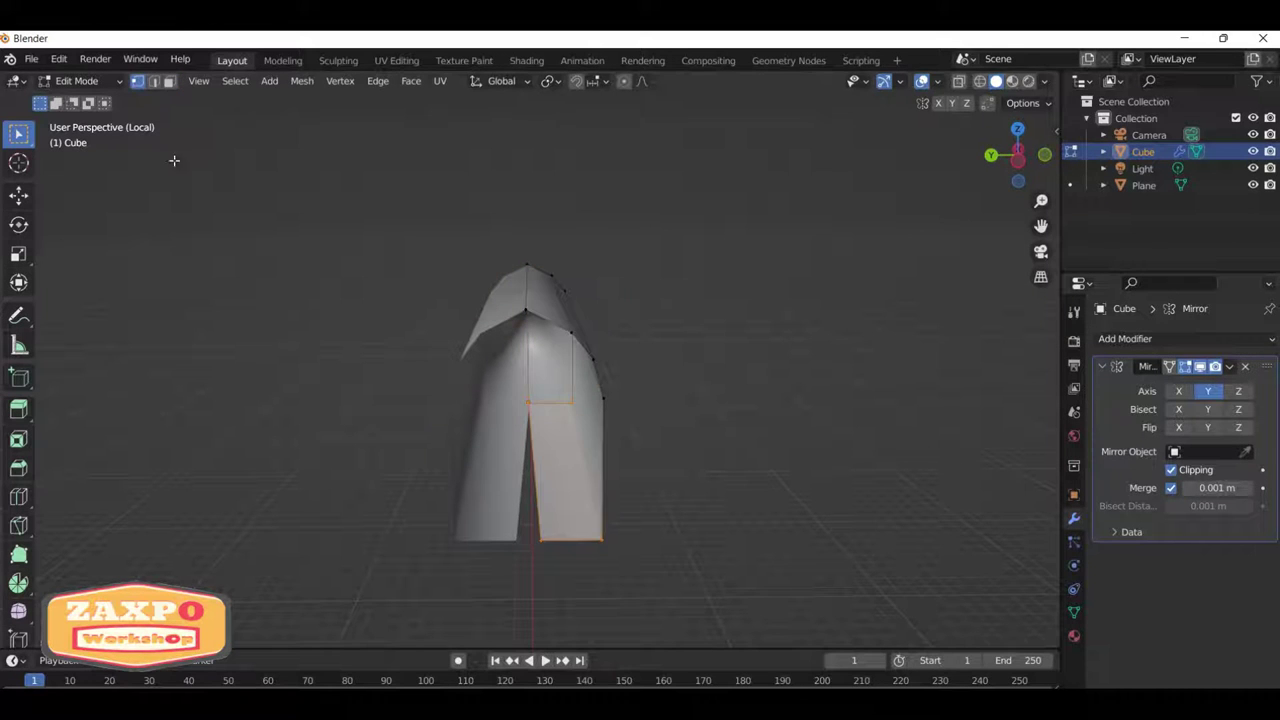
key(g)
click(591, 571)
mouse_move(591, 571)
middle_down()
mouse_move(677, 586)
mouse_move(684, 301)
middle_up()
key(g)
click(705, 335)
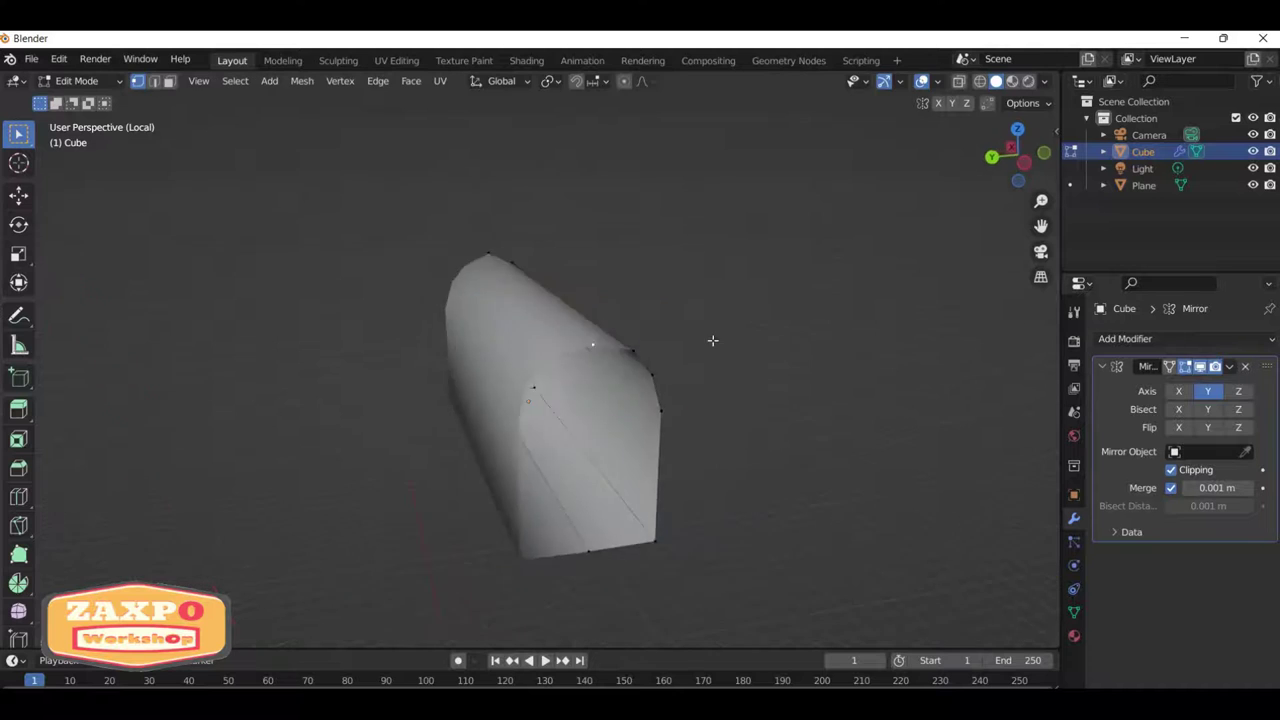
middle_drag(711, 343, 141, 142)
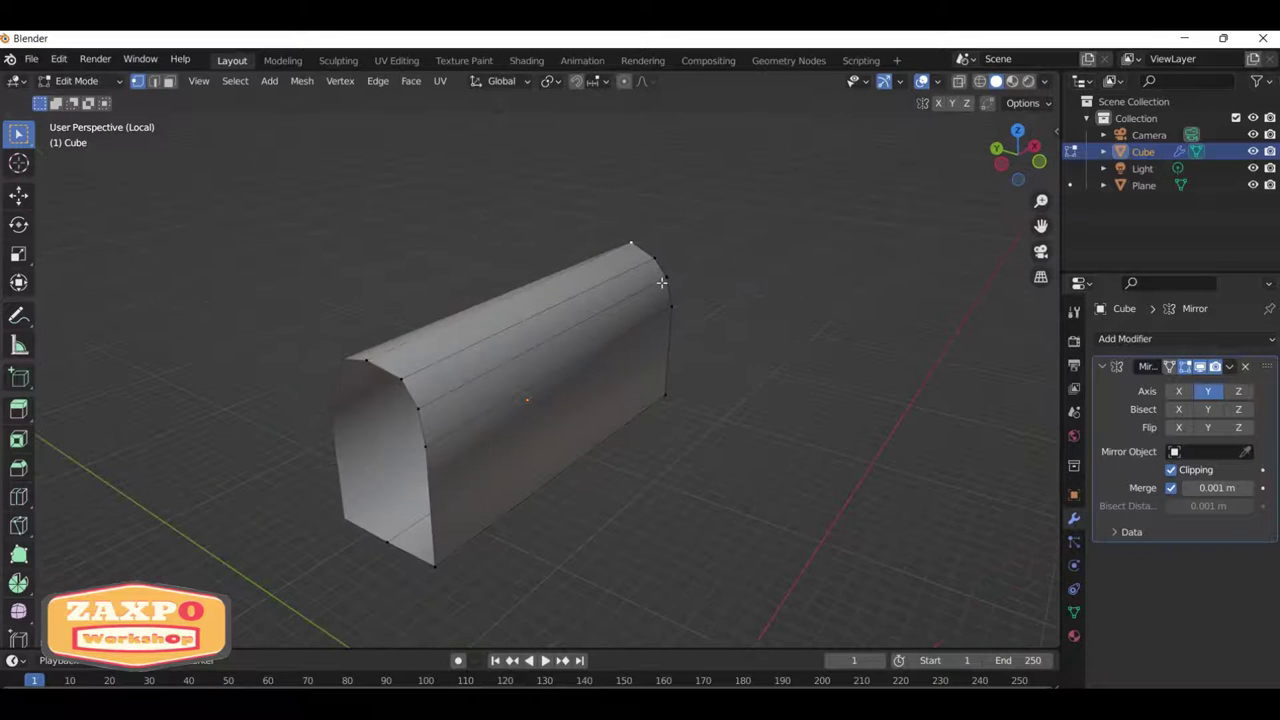
middle_drag(661, 282, 874, 480)
Select the whole mesh and add a Solidify modifier.
key(a)
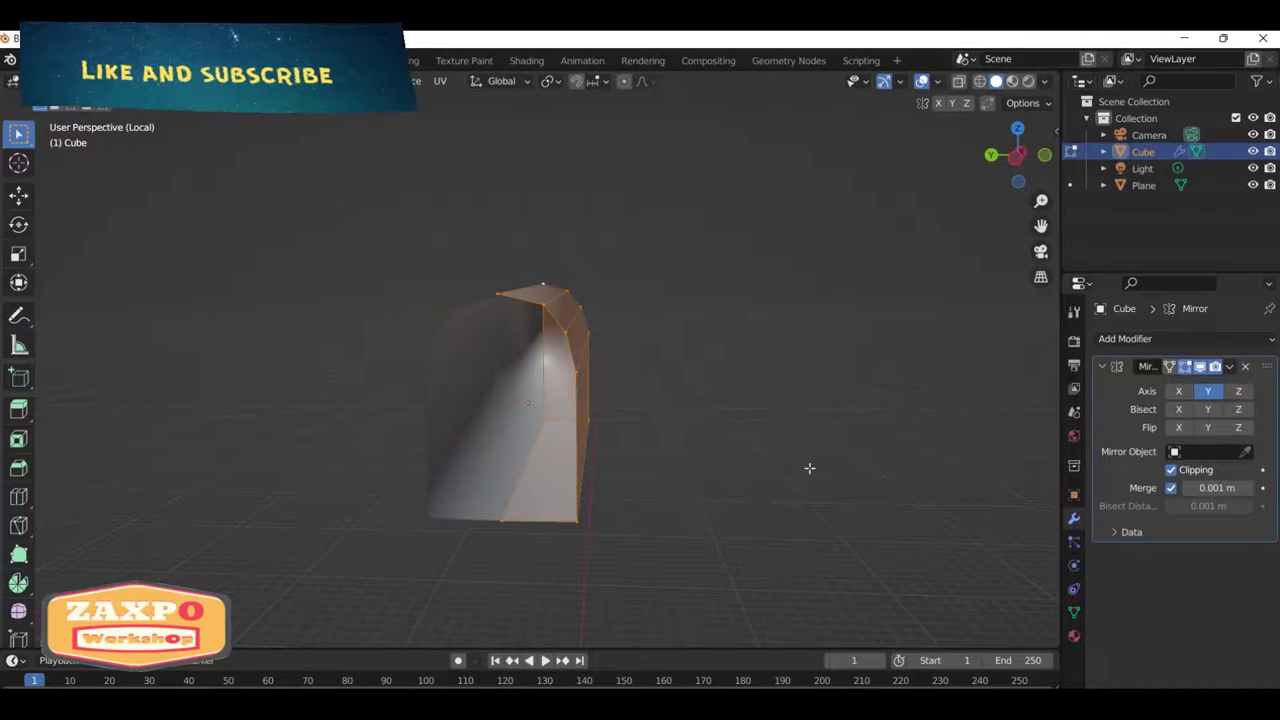
click(1125, 338)
click(995, 603)
Adjust the Solidify modifier's offset on the arched box.
scroll(1143, 585, down, 1)
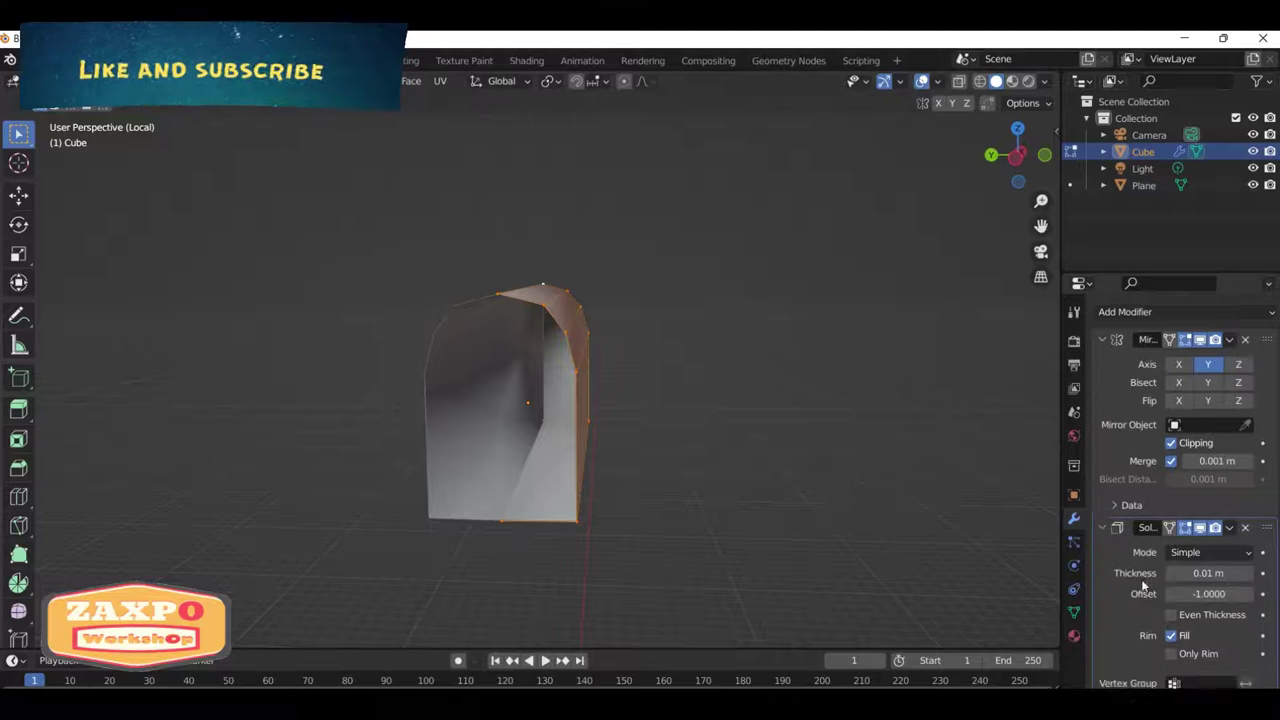
scroll(1143, 585, down, 1)
middle_drag(720, 480, 906, 491)
right_click(596, 147)
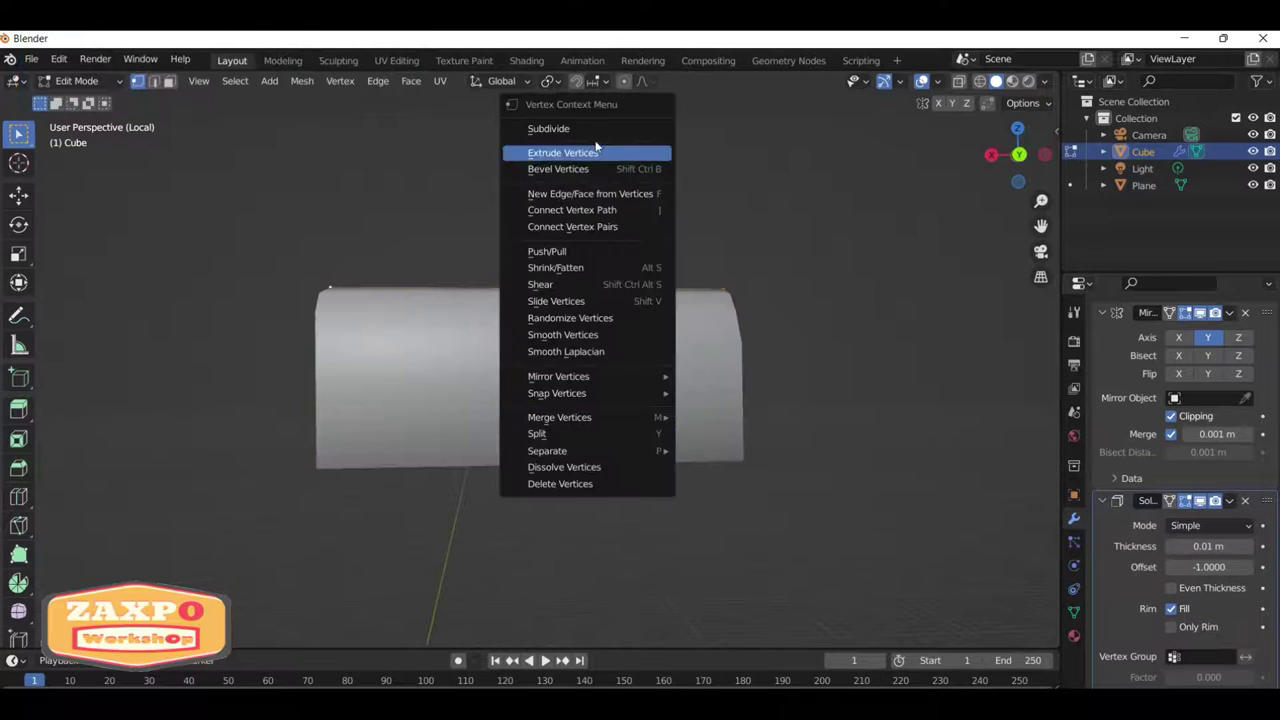
middle_drag(1023, 557, 930, 560)
drag(1209, 567, 1230, 546)
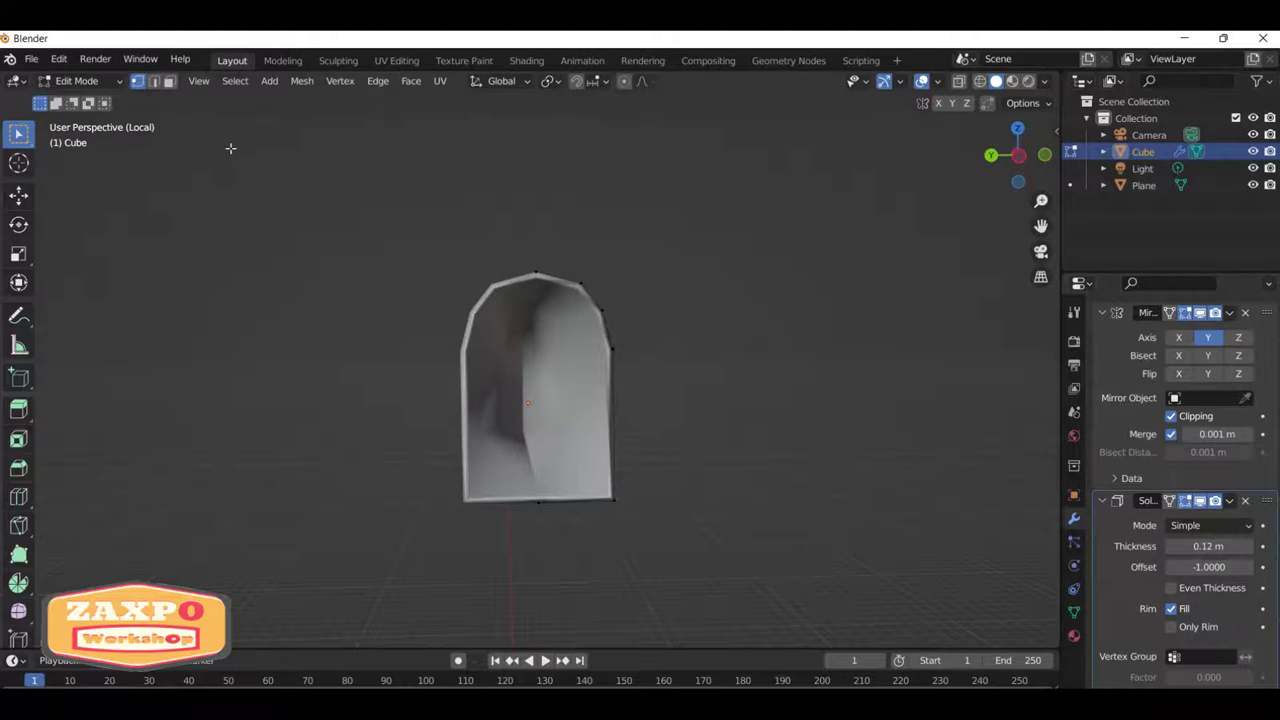
Back in Object Mode, apply Shade Smooth to the hollow shell.
key(Tab)
right_click(482, 331)
right_click(582, 345)
click(582, 345)
mouse_move(725, 349)
middle_down()
mouse_move(783, 364)
mouse_move(1141, 582)
middle_up()
scroll(1175, 593, down, 1)
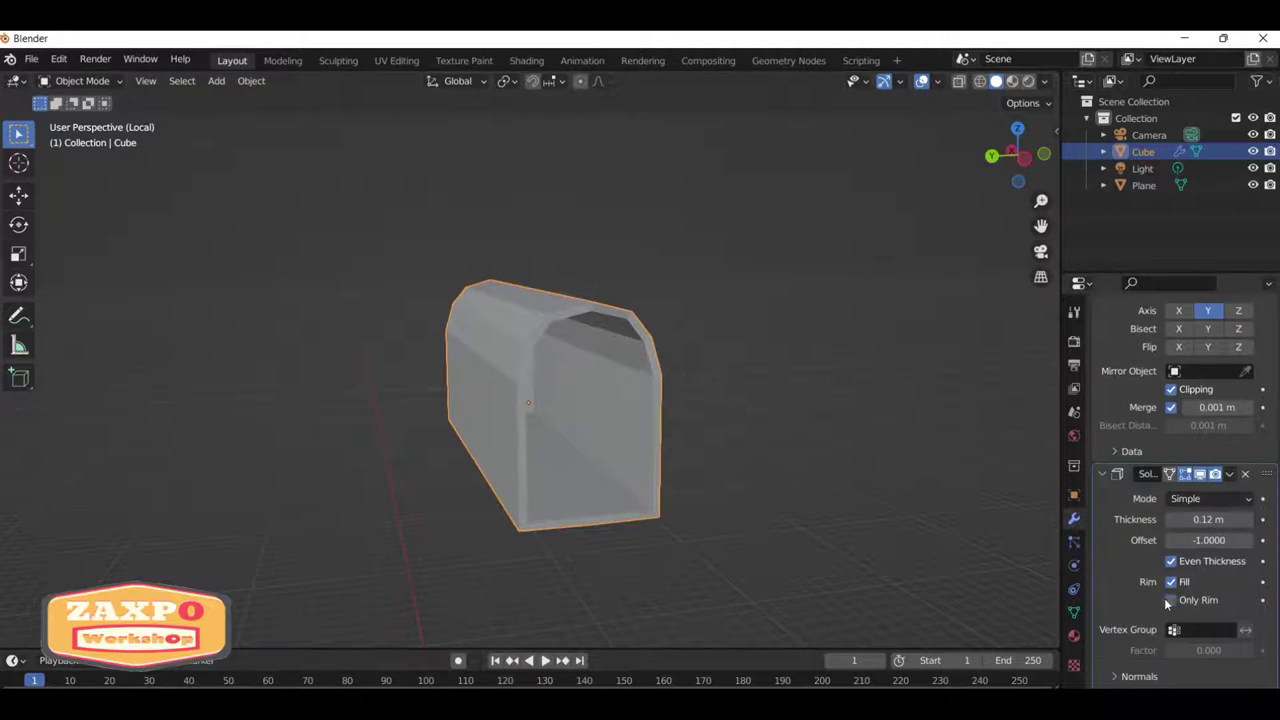
middle_drag(837, 486, 629, 491)
scroll(629, 491, up, 5)
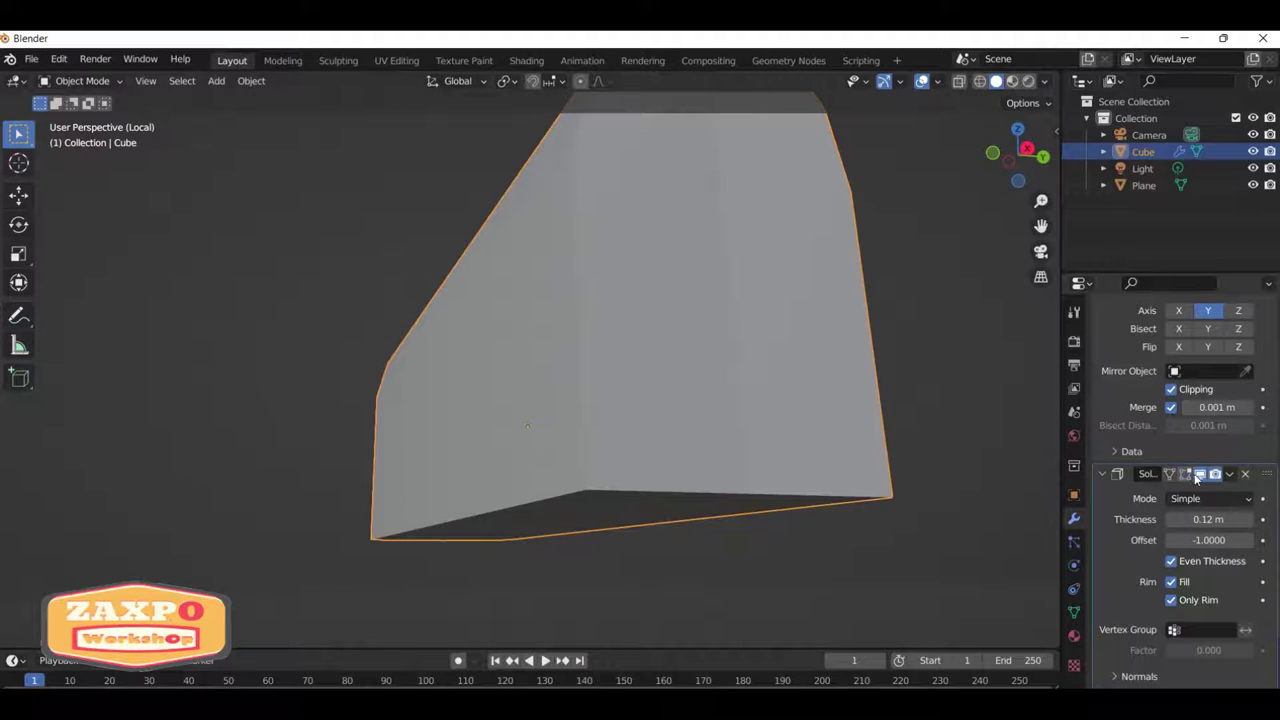
middle_drag(1000, 470, 102, 517)
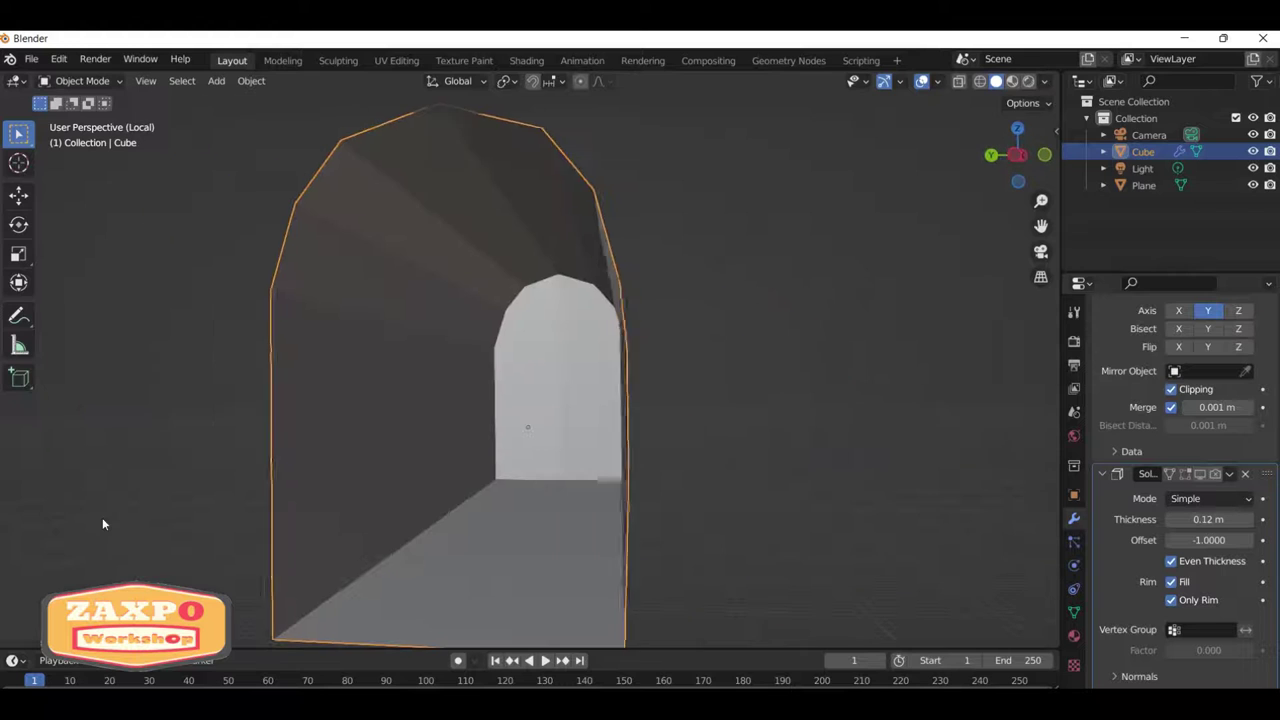
Toggle Solidify in the viewport, and set its offset to 0 and thickness to 0.01 m.
click(1197, 476)
scroll(829, 471, up, 3)
scroll(594, 517, up, 3)
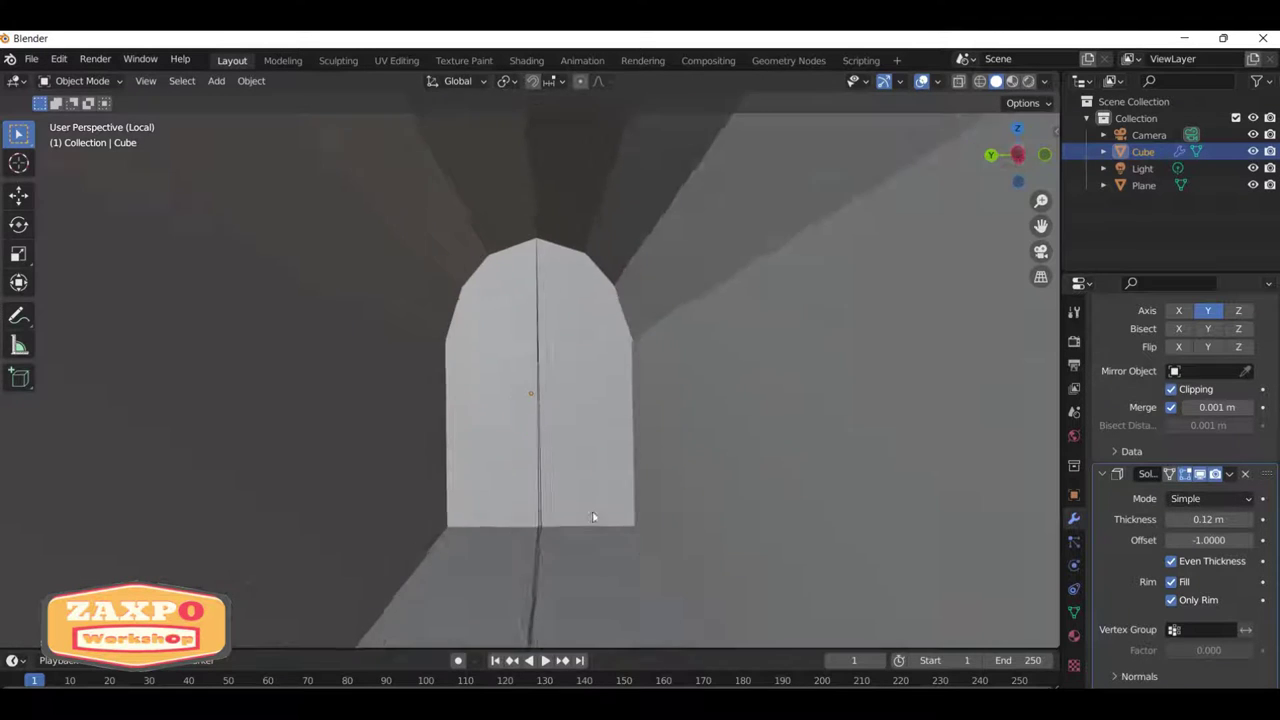
scroll(563, 505, up, 2)
middle_drag(563, 505, 563, 486)
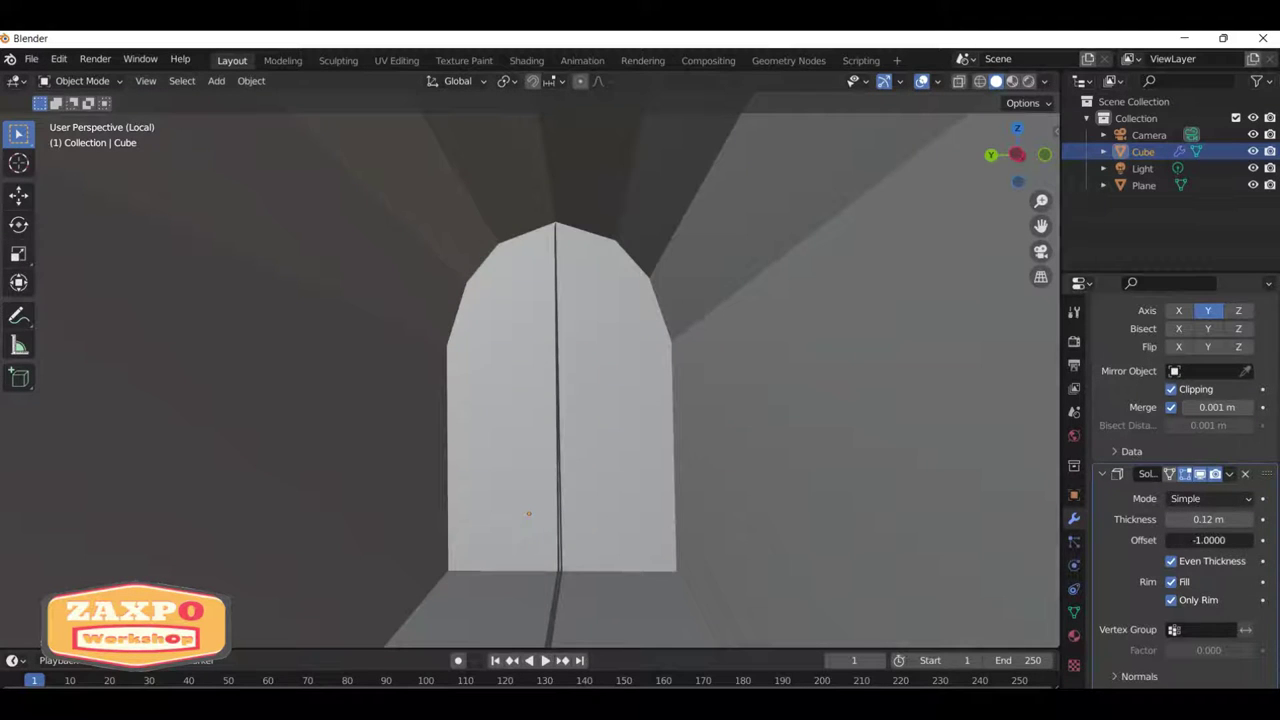
text(0)
key(Return)
click(1208, 519)
text(0.01)
key(Return)
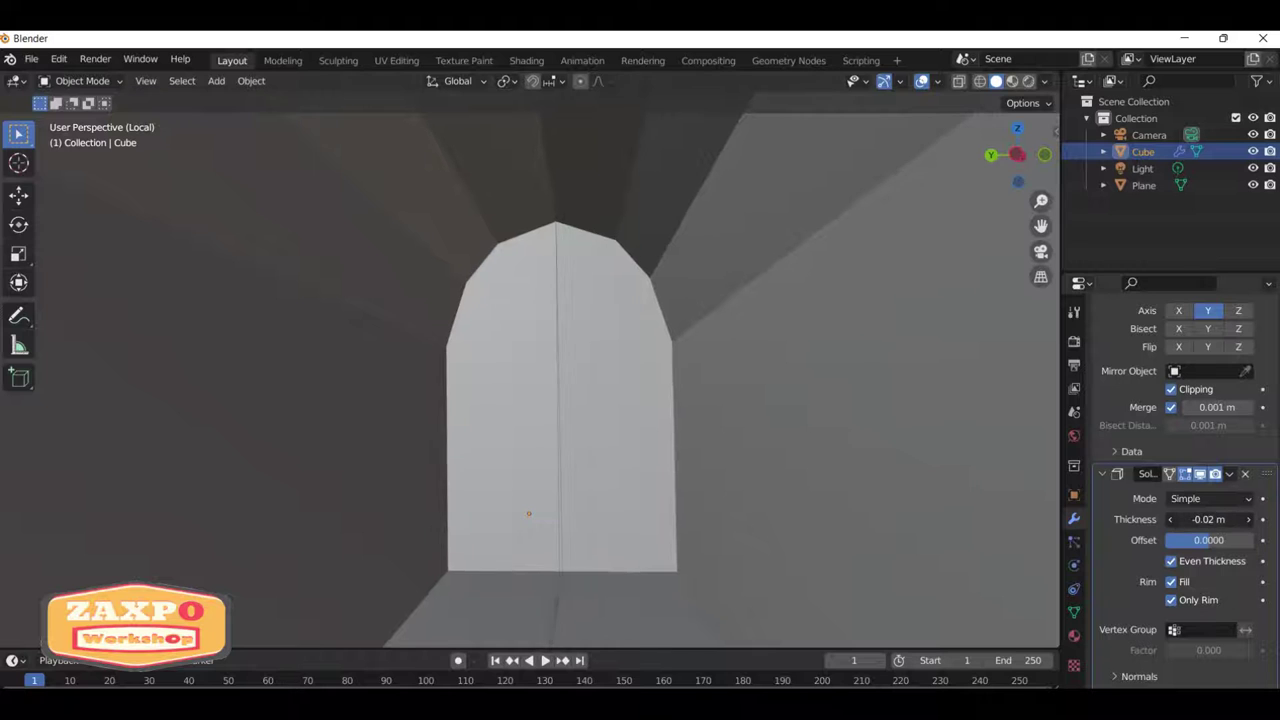
scroll(831, 486, down, 5)
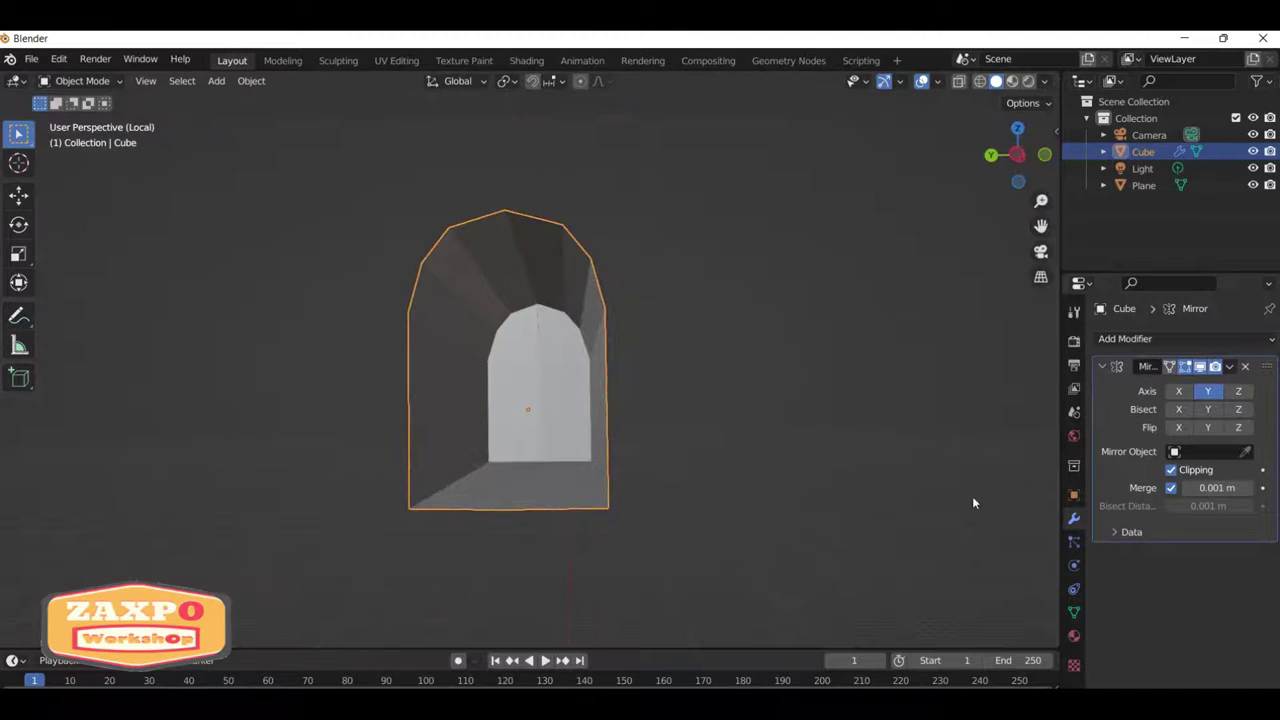
Exit local view to bring the whole mailbox scene back.
mouse_move(762, 459)
middle_down()
mouse_move(752, 484)
mouse_move(796, 499)
middle_up()
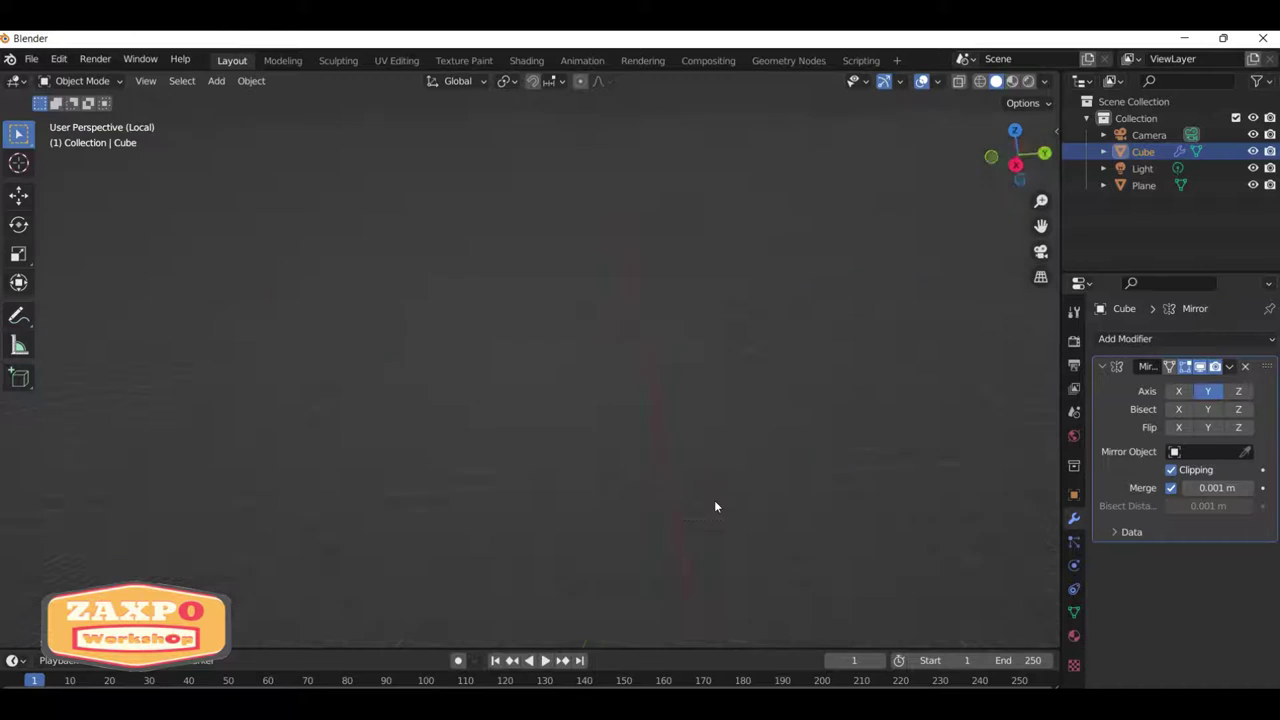
key(KP_Divide)
mouse_move(693, 461)
middle_down()
mouse_move(534, 411)
mouse_move(773, 354)
mouse_move(781, 412)
mouse_move(936, 403)
mouse_move(693, 306)
middle_up()
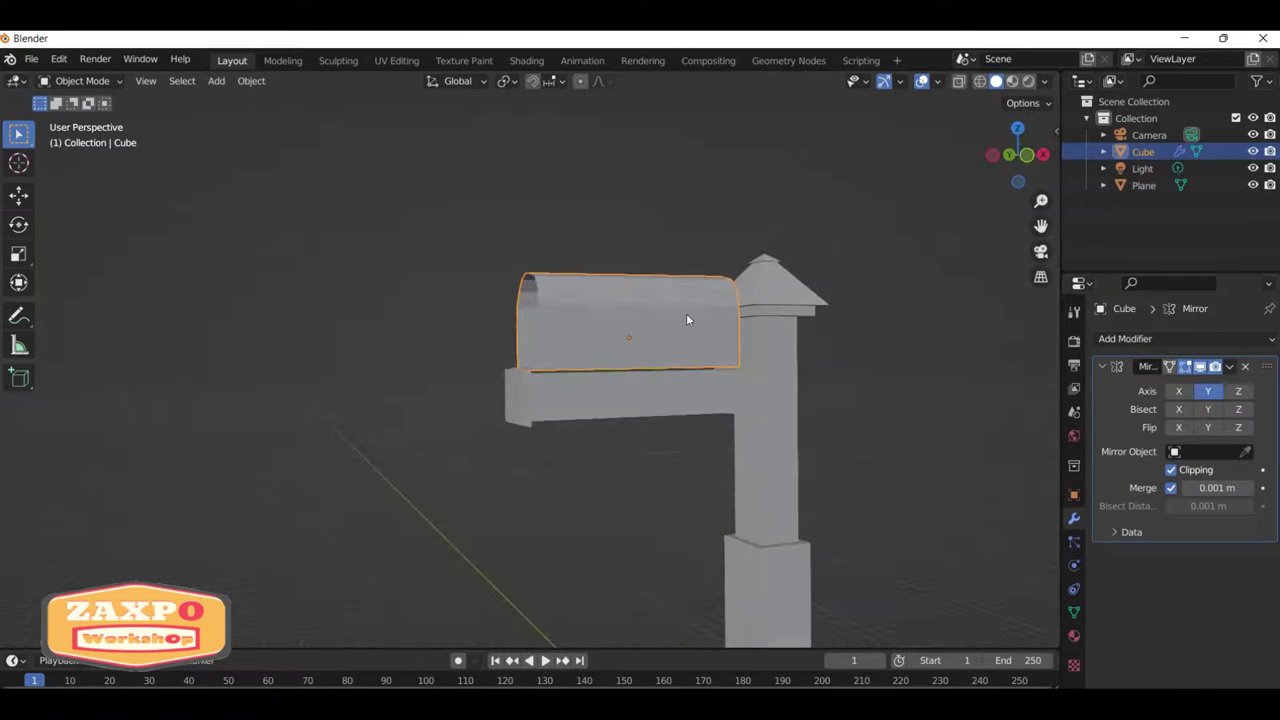
key(g)
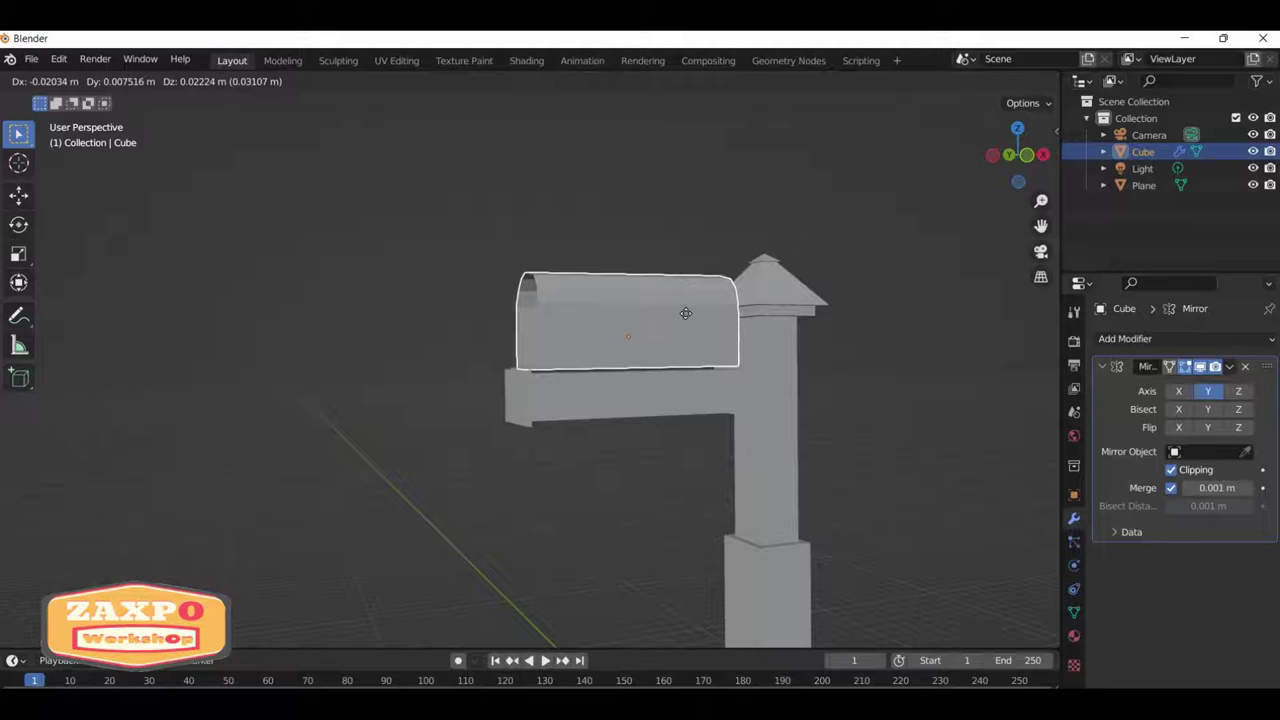
key(Escape)
click(827, 356)
mouse_move(827, 356)
middle_down()
mouse_move(988, 379)
mouse_move(773, 411)
mouse_move(835, 394)
mouse_move(971, 391)
mouse_move(737, 387)
mouse_move(660, 406)
mouse_move(486, 354)
middle_up()
Lower the box along Z until it rests on the post's horizontal arm.
click(486, 354)
key(g)
key(z)
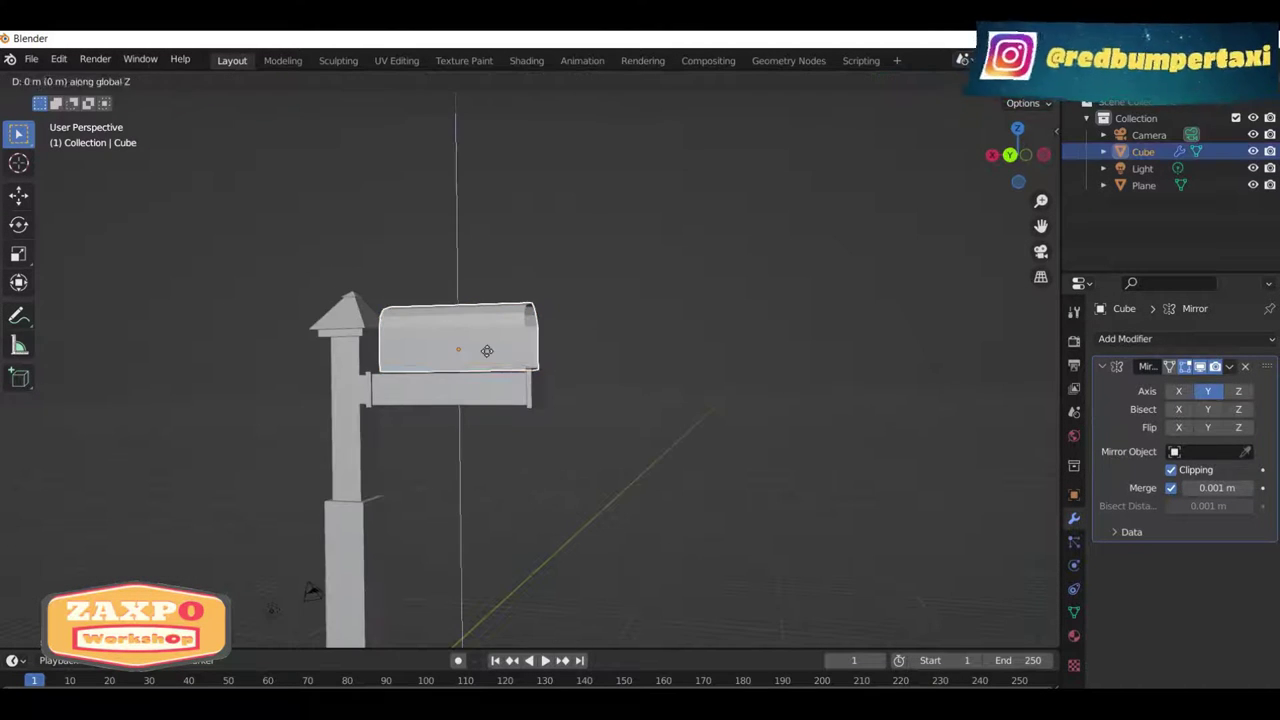
click(698, 378)
mouse_move(698, 378)
middle_down()
mouse_move(536, 387)
mouse_move(611, 388)
mouse_move(804, 340)
mouse_move(914, 423)
mouse_move(620, 371)
mouse_move(703, 363)
mouse_move(493, 490)
mouse_move(540, 433)
mouse_move(451, 458)
middle_up()
click(611, 388)
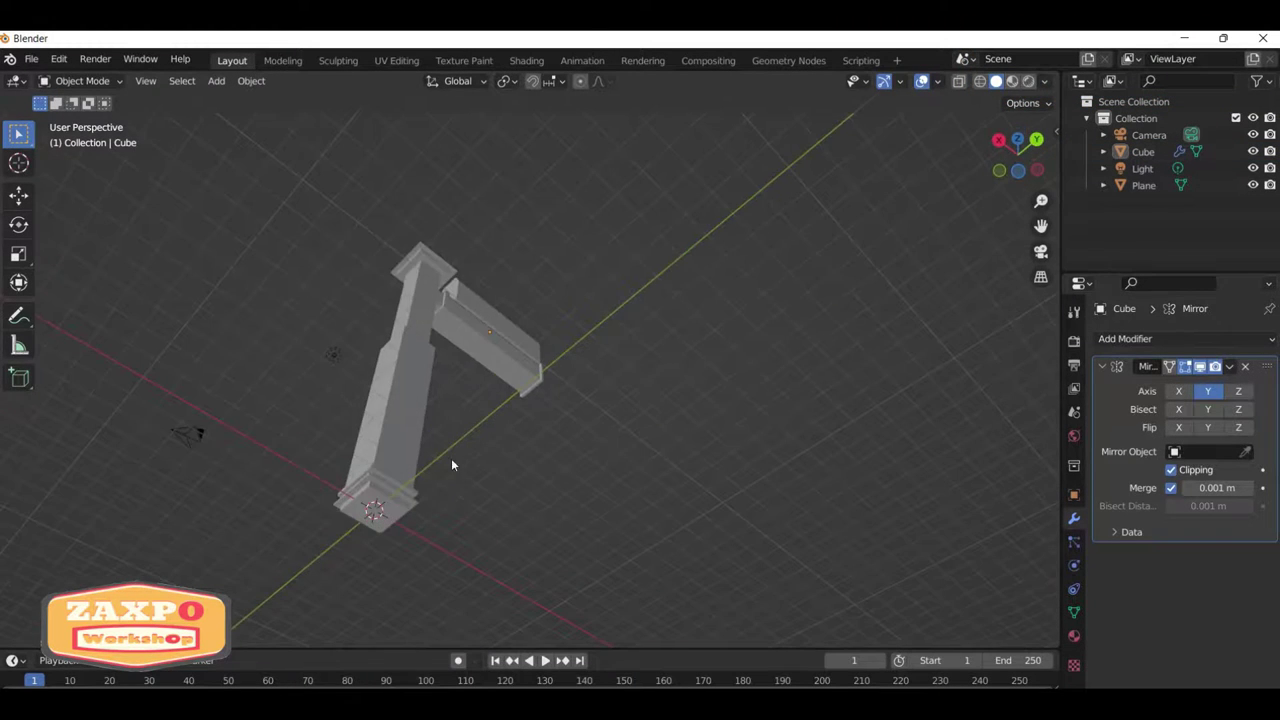
In Edit Mode, scale up the post's base faces.
click(373, 493)
key(Tab)
middle_drag(381, 497, 260, 290)
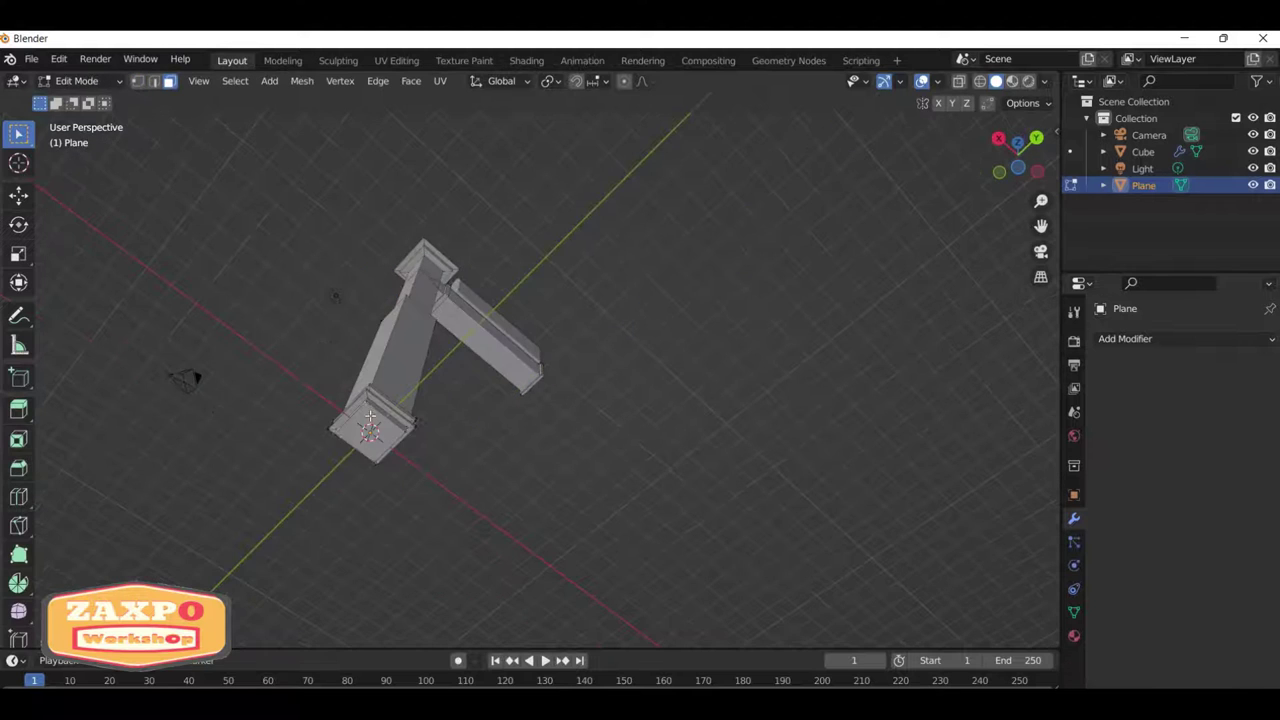
middle_drag(370, 416, 355, 574)
key(s)
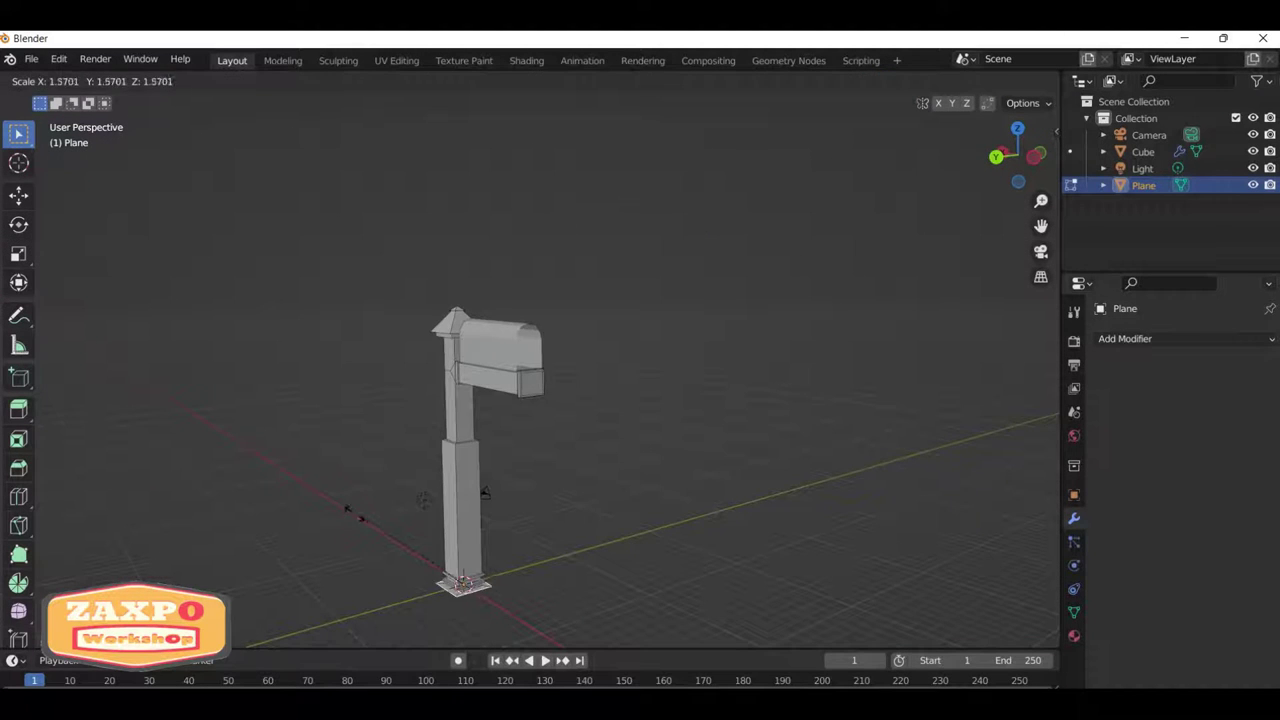
click(343, 500)
mouse_move(343, 500)
middle_down()
mouse_move(629, 491)
mouse_move(629, 463)
mouse_move(760, 449)
mouse_move(525, 397)
mouse_move(712, 423)
mouse_move(679, 415)
mouse_move(426, 374)
middle_up()
Extrude the front face of the post's arm outward along X.
scroll(525, 397, up, 3)
click(525, 397)
key(e)
click(694, 437)
scroll(497, 429, down, 5)
middle_drag(497, 429, 560, 440)
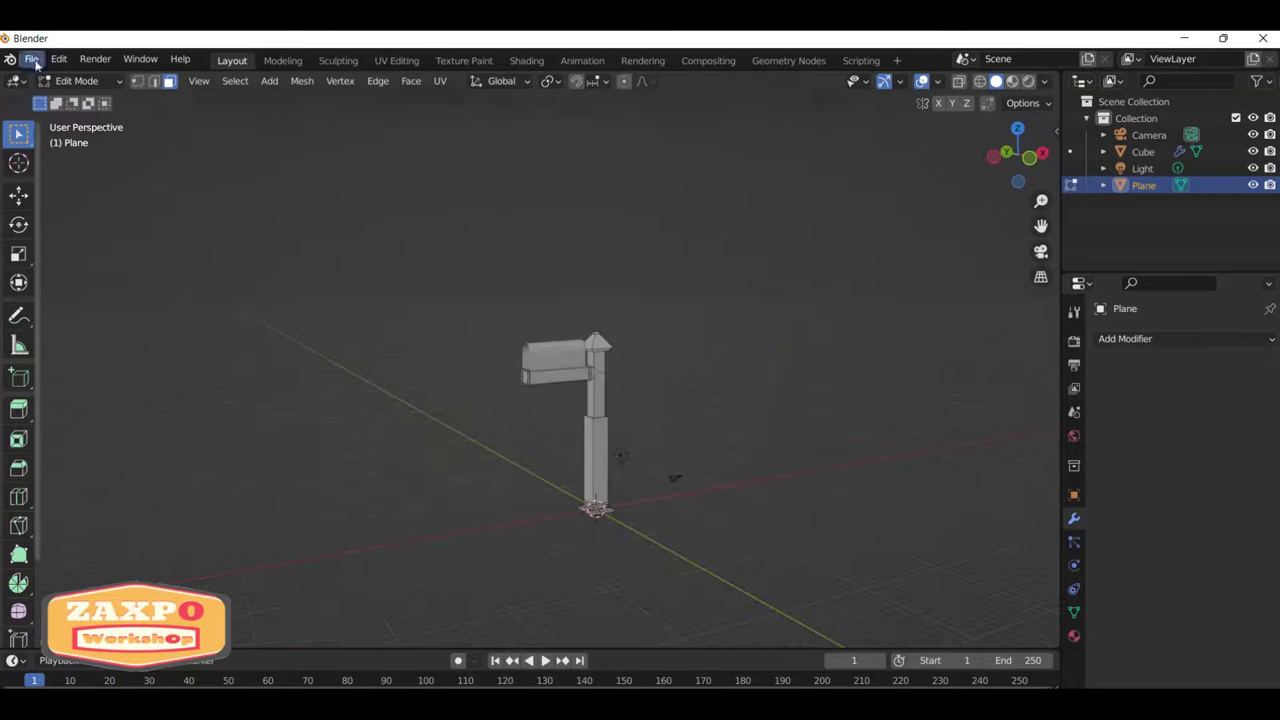
Select the Plane post and the Cube box, and join them into one object.
right_click(1155, 190)
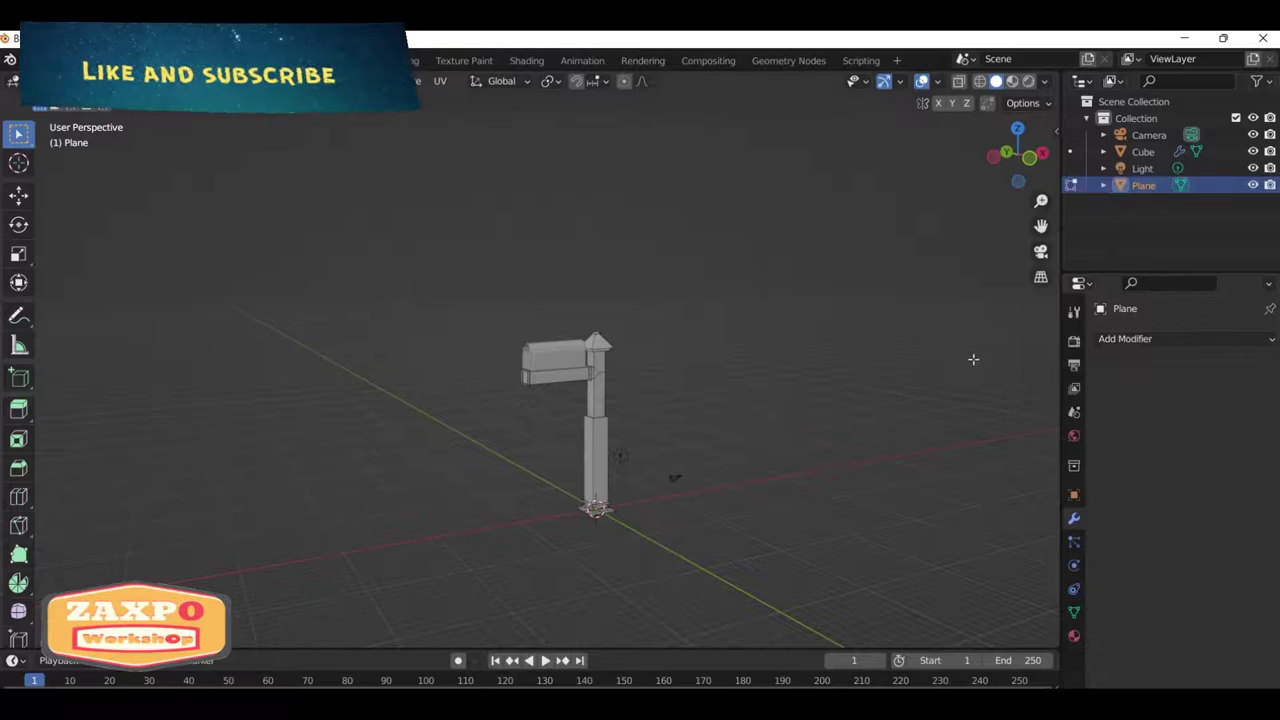
click(1143, 185)
click(1103, 185)
click(1141, 200)
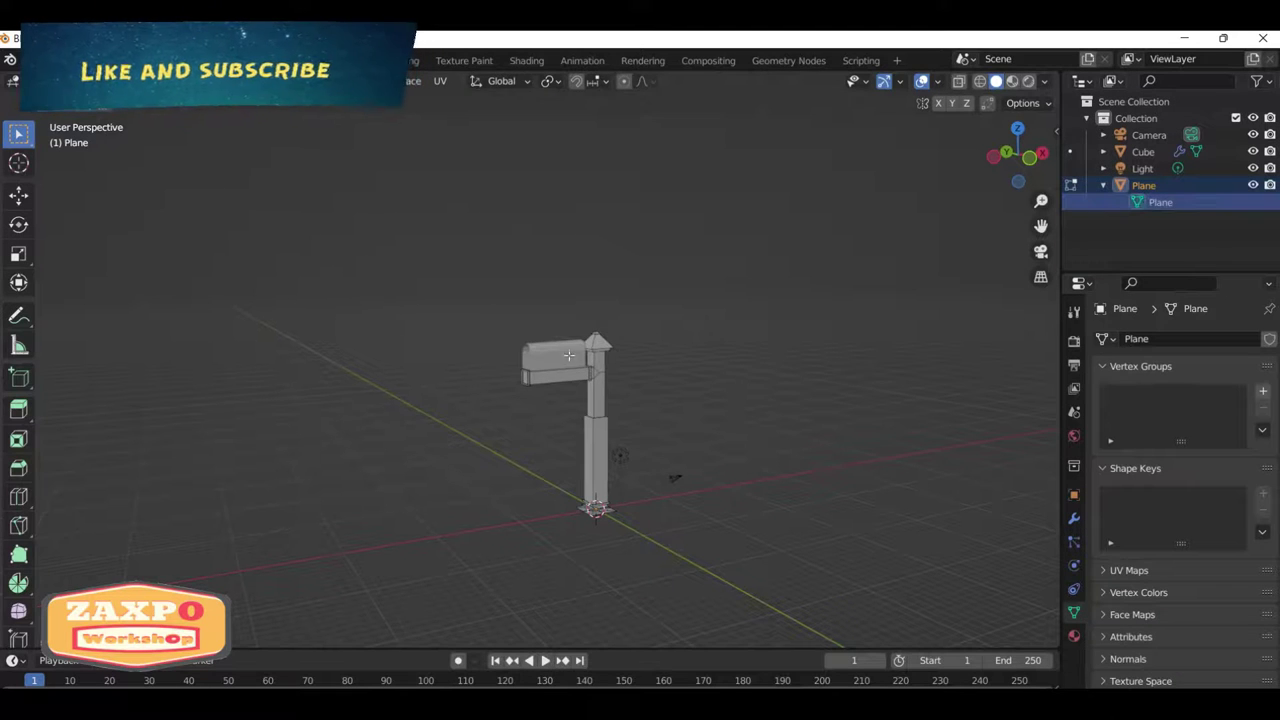
click(771, 400)
click(1143, 185)
ctrl+click(1141, 152)
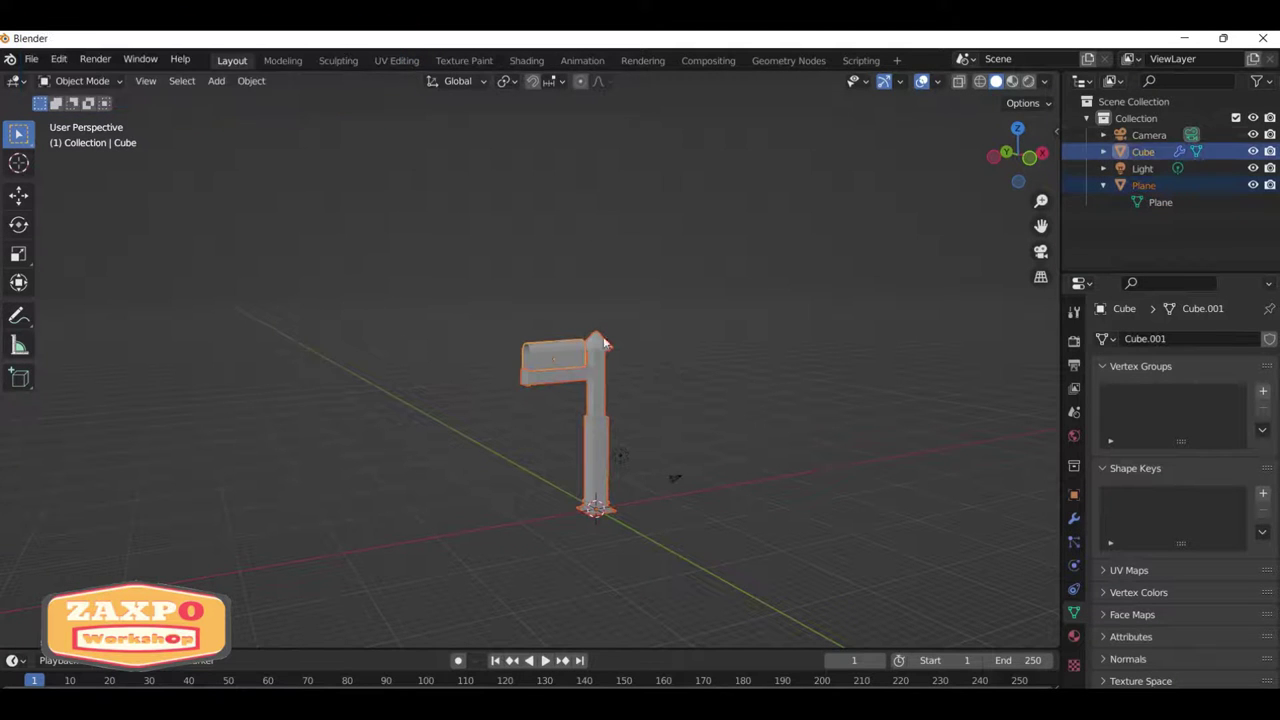
right_click(514, 347)
click(515, 374)
Rename the joined object to MAILBOX in the Outliner.
double_click(1145, 151)
text(MAILBOX)
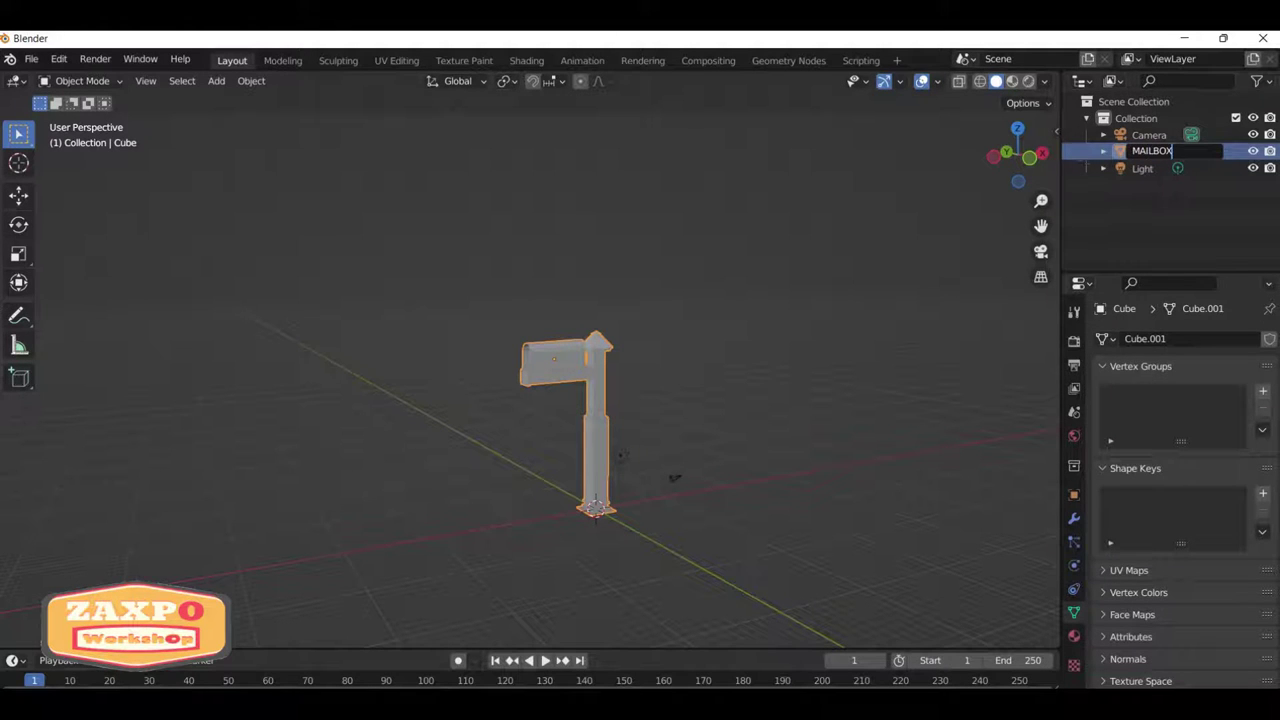
key(Return)
right_click(1150, 151)
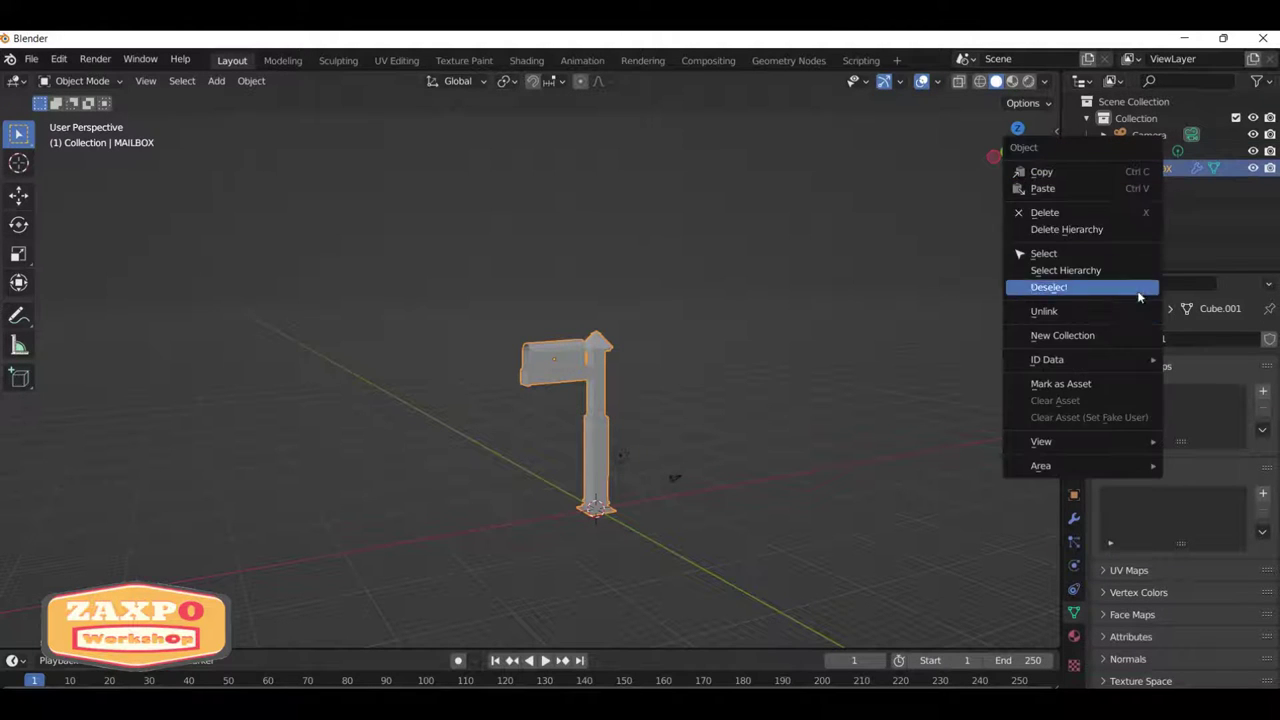
key(Escape)
mouse_move(1136, 390)
middle_down()
mouse_move(816, 238)
mouse_move(666, 348)
middle_up()
scroll(666, 348, up, 4)
click(1073, 664)
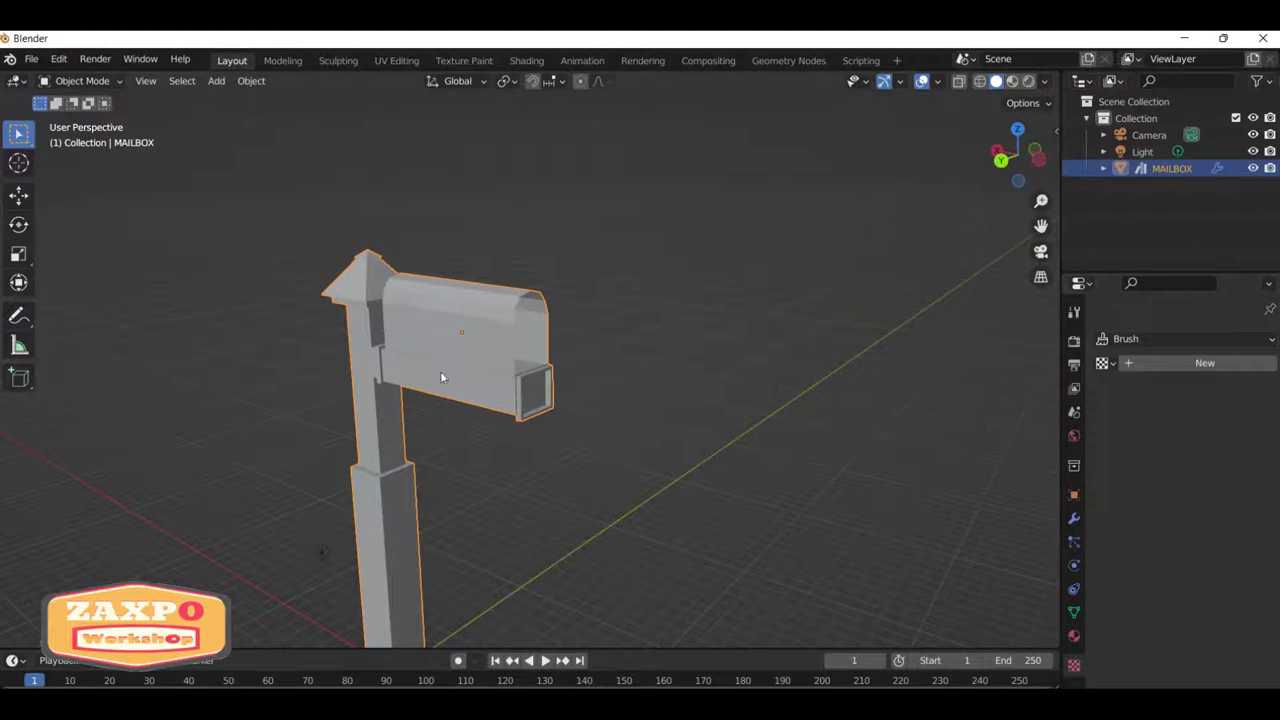
Apply the Mirror modifier on MAILBOX so it becomes a single mesh.
click(1073, 518)
click(1243, 369)
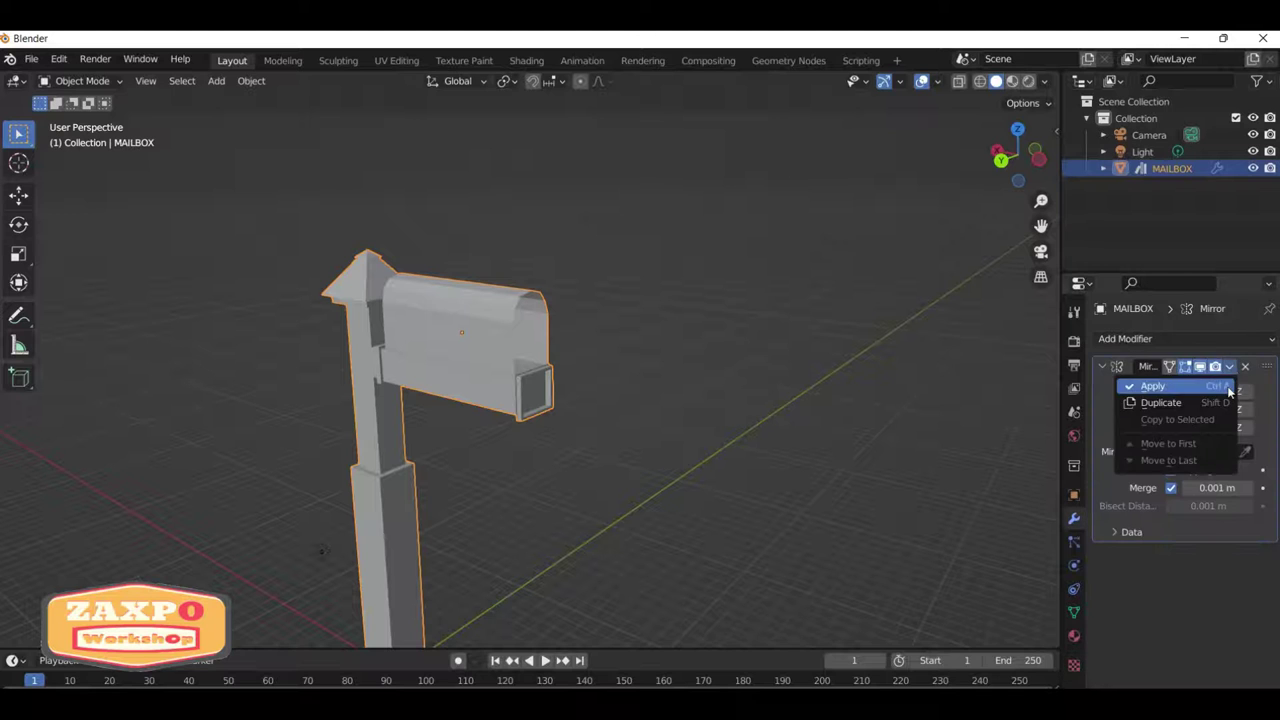
click(1232, 388)
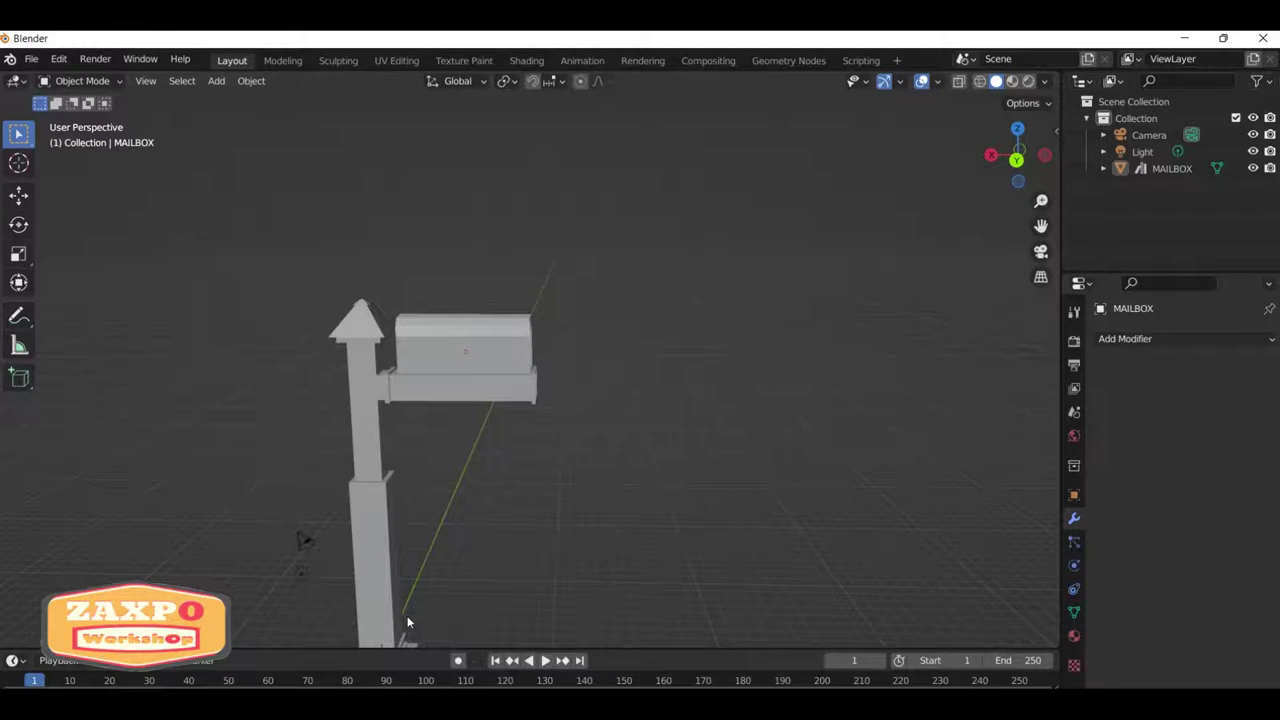
Reselect MAILBOX and inspect it, briefly browsing the add-modifier list and texture settings.
mouse_move(408, 622)
middle_down()
mouse_move(584, 434)
mouse_move(557, 477)
mouse_move(686, 480)
mouse_move(629, 501)
middle_up()
scroll(629, 501, down, 2)
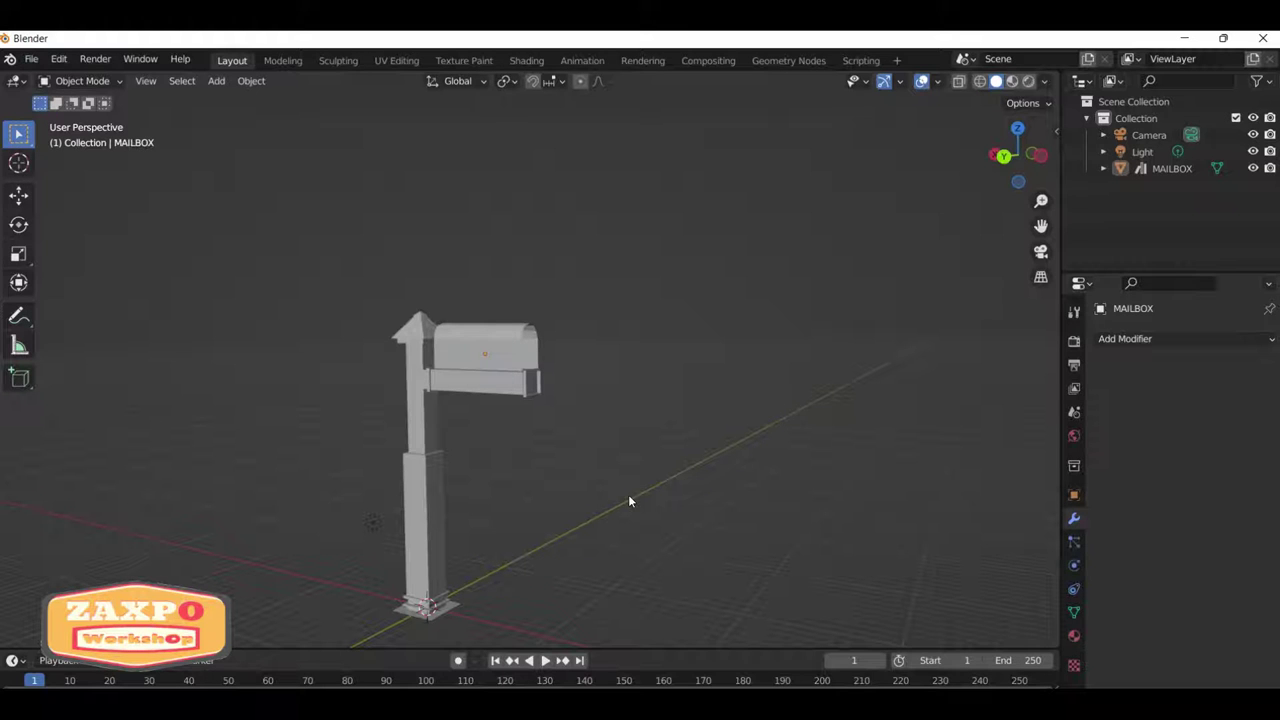
click(418, 405)
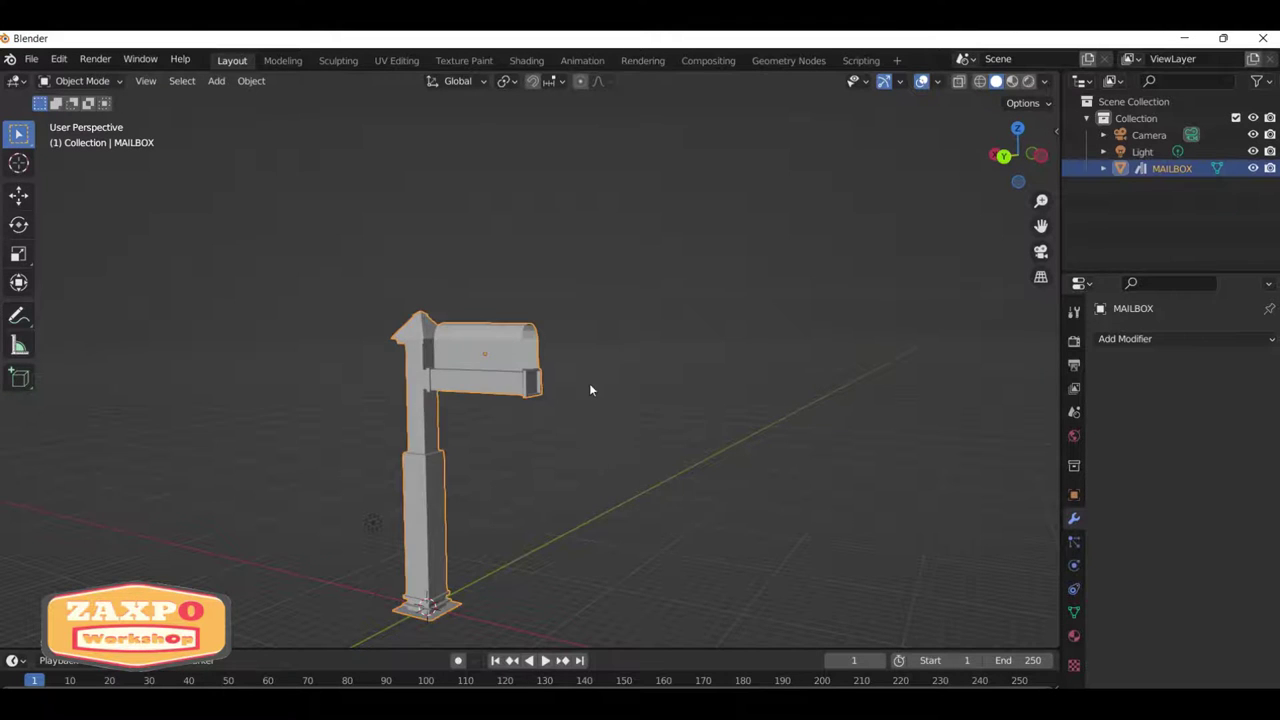
middle_drag(591, 389, 671, 380)
click(1127, 340)
click(1053, 551)
click(1074, 665)
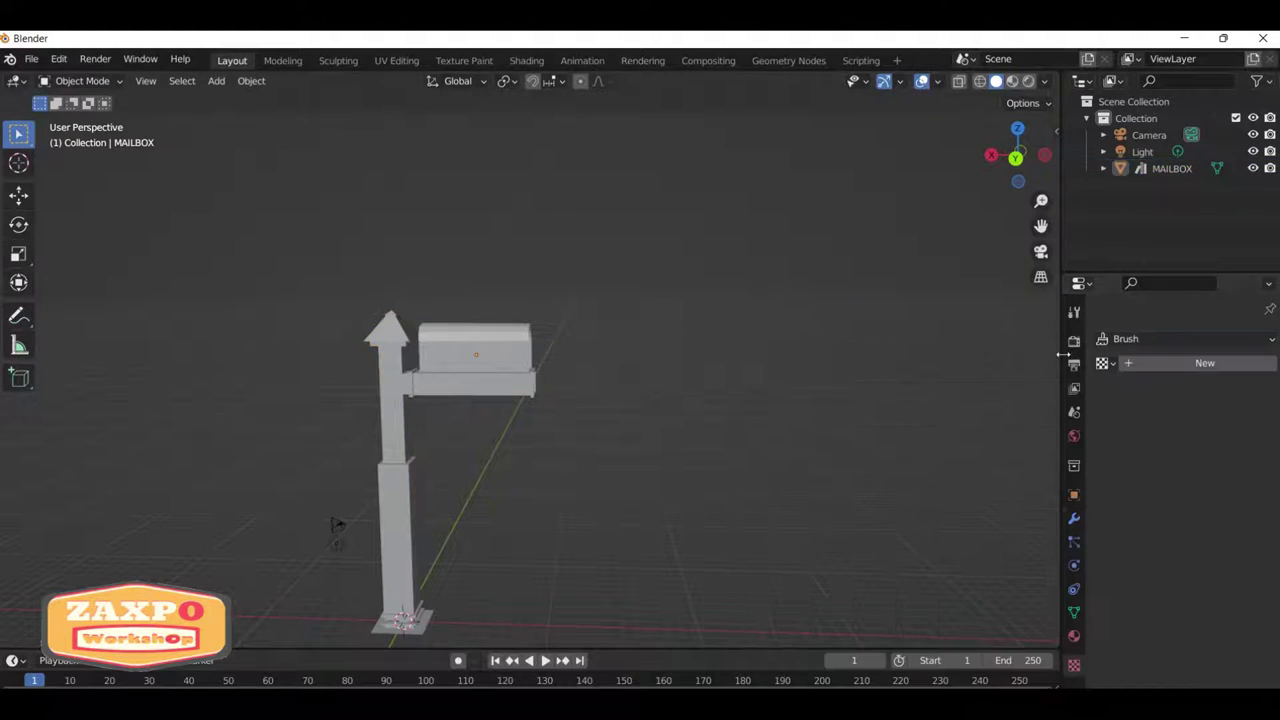
In the Shading workspace, create a new material for the mailbox.
click(527, 61)
middle_drag(591, 298, 610, 330)
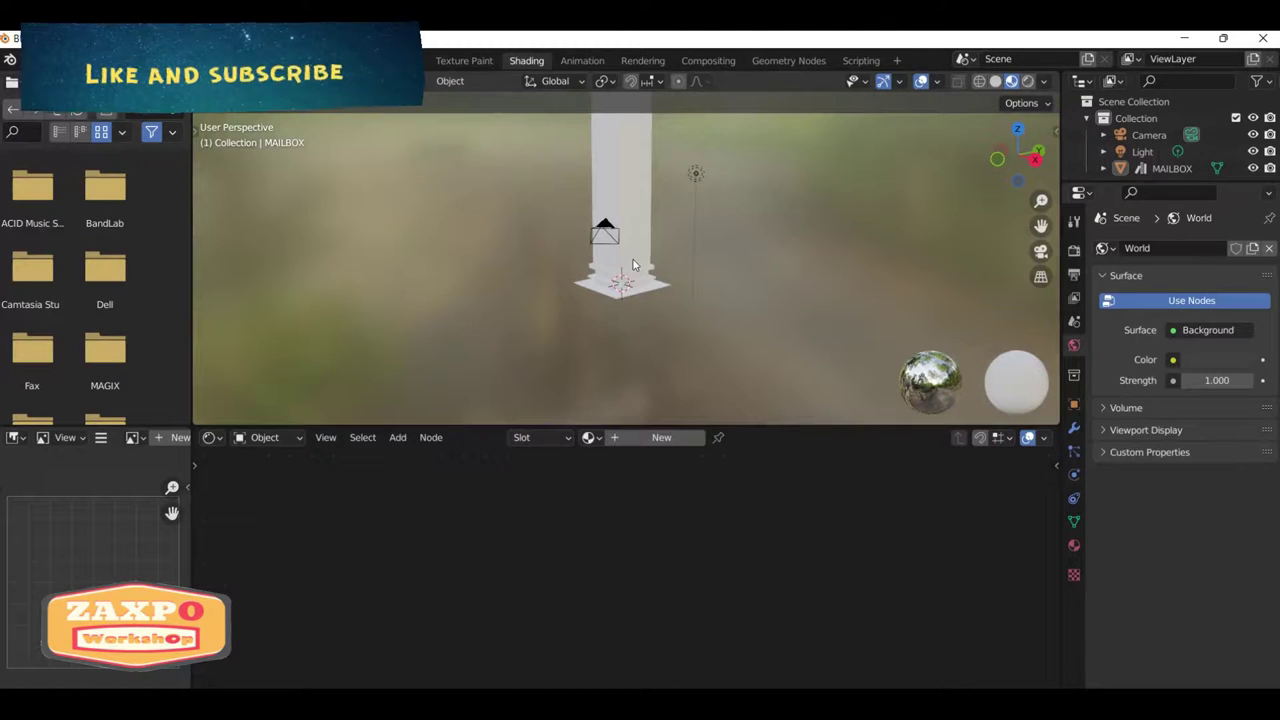
click(661, 437)
middle_drag(540, 483, 538, 570)
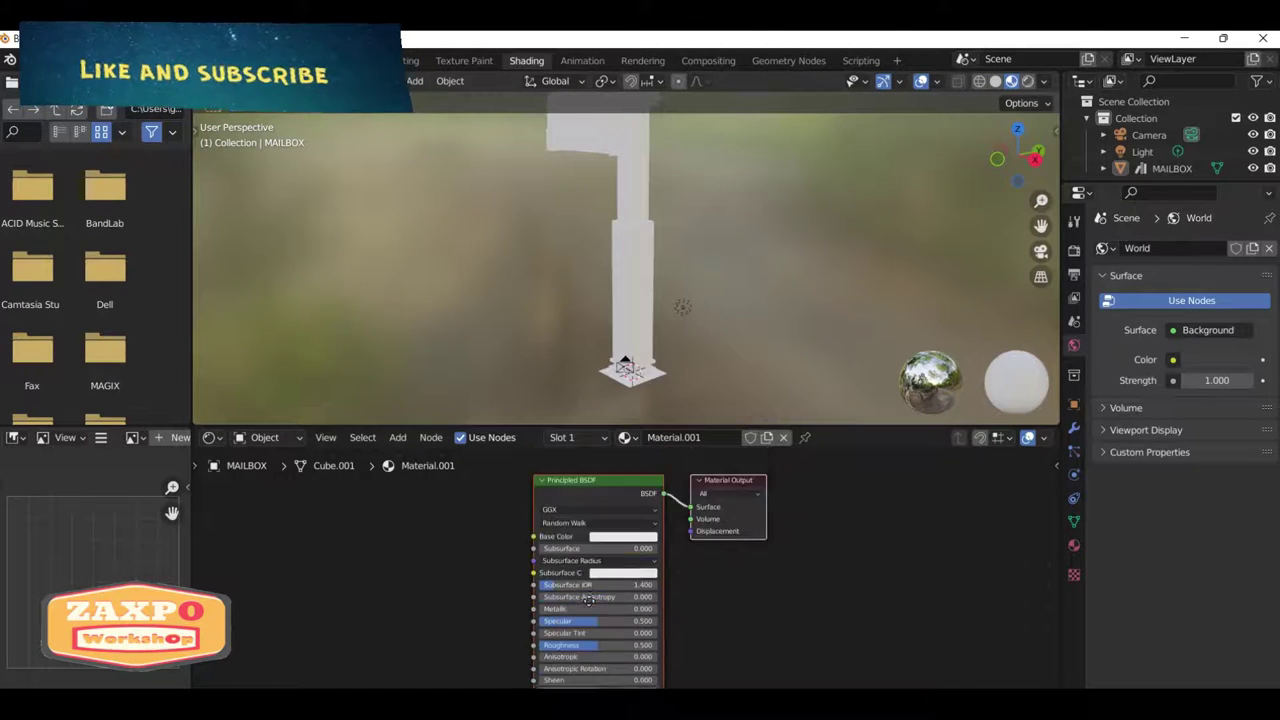
Select the arched box in edit mode and give it a new material named BLUE with a blue base colour.
key(Tab)
mouse_move(560, 300)
middle_down()
mouse_move(601, 248)
mouse_move(694, 233)
middle_up()
key(l)
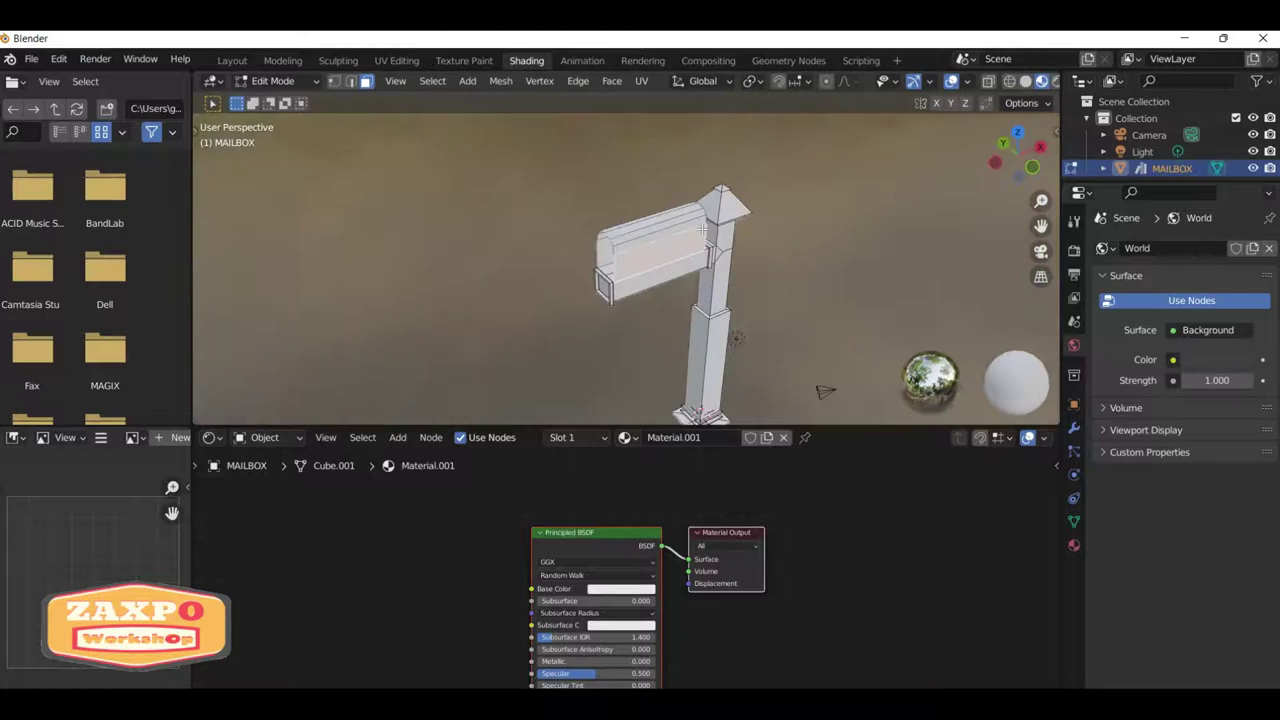
click(767, 437)
double_click(700, 437)
text(BLUE)
key(Return)
click(625, 437)
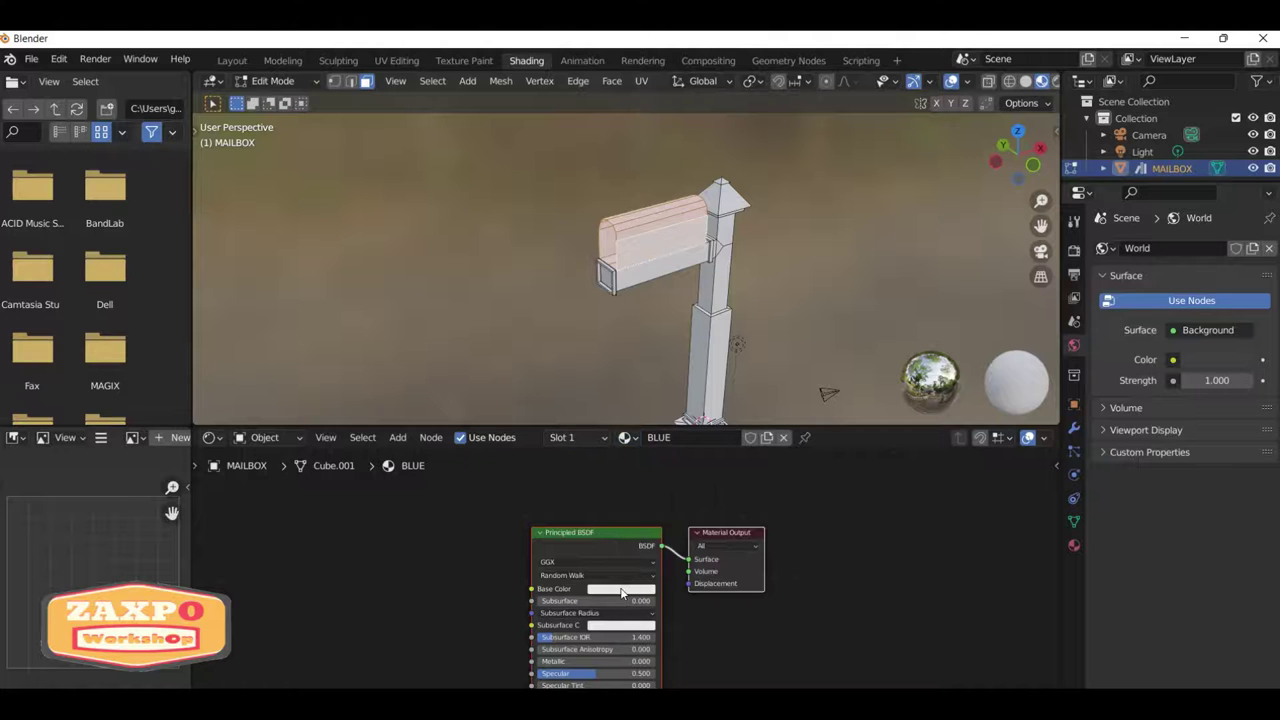
click(620, 589)
click(666, 450)
Add a second slot with a new white Material.002 and assign it to the post and arm.
mouse_move(789, 478)
middle_down()
mouse_move(743, 271)
mouse_move(731, 282)
middle_up()
click(698, 283)
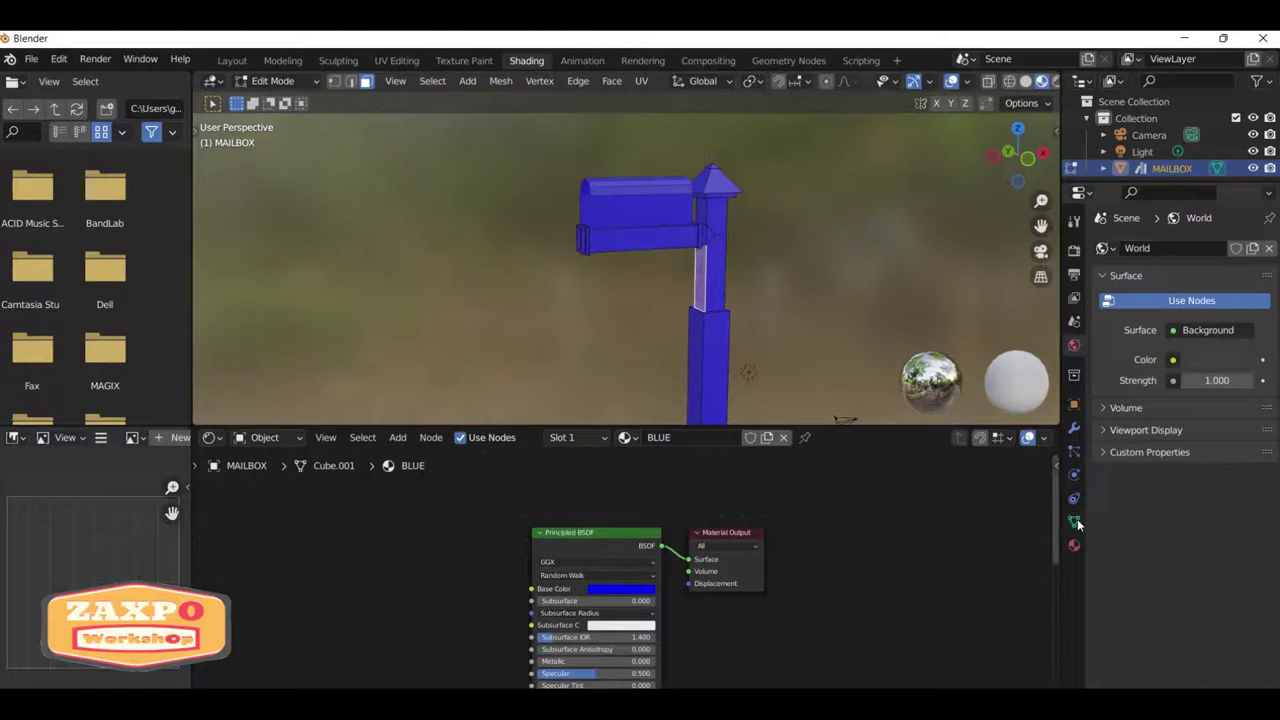
click(1075, 545)
click(1269, 248)
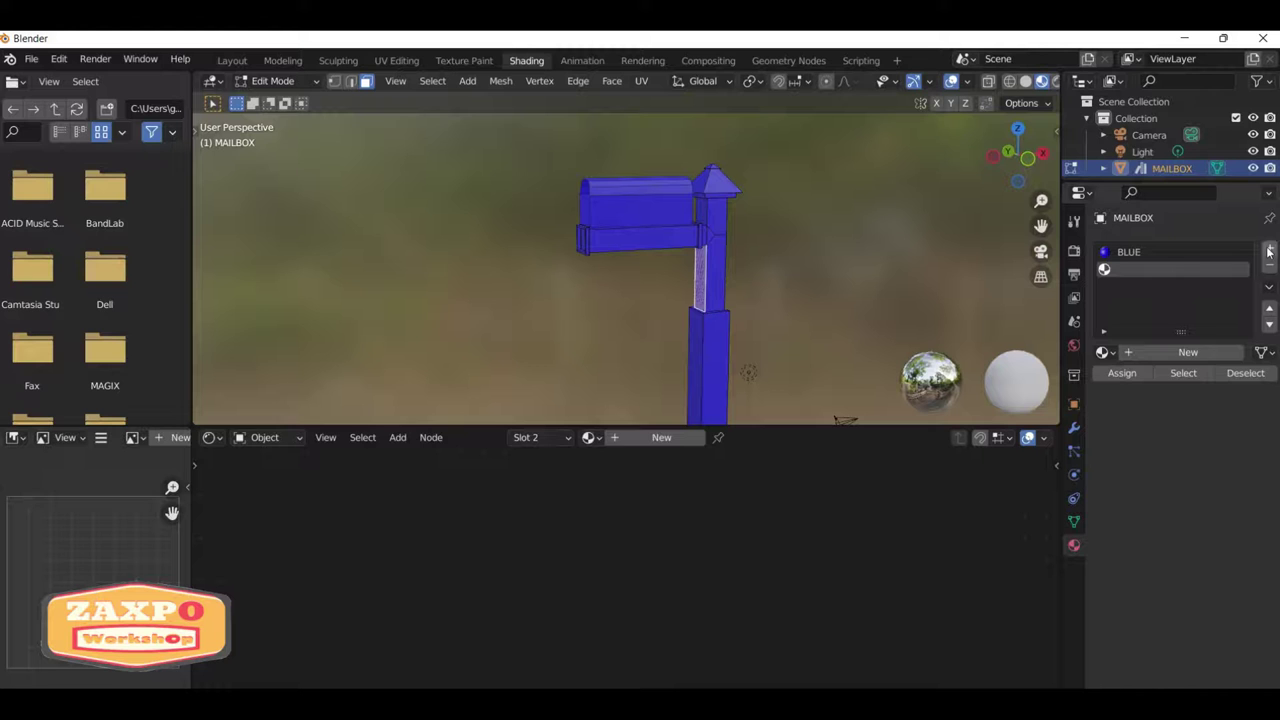
click(1180, 352)
key(l)
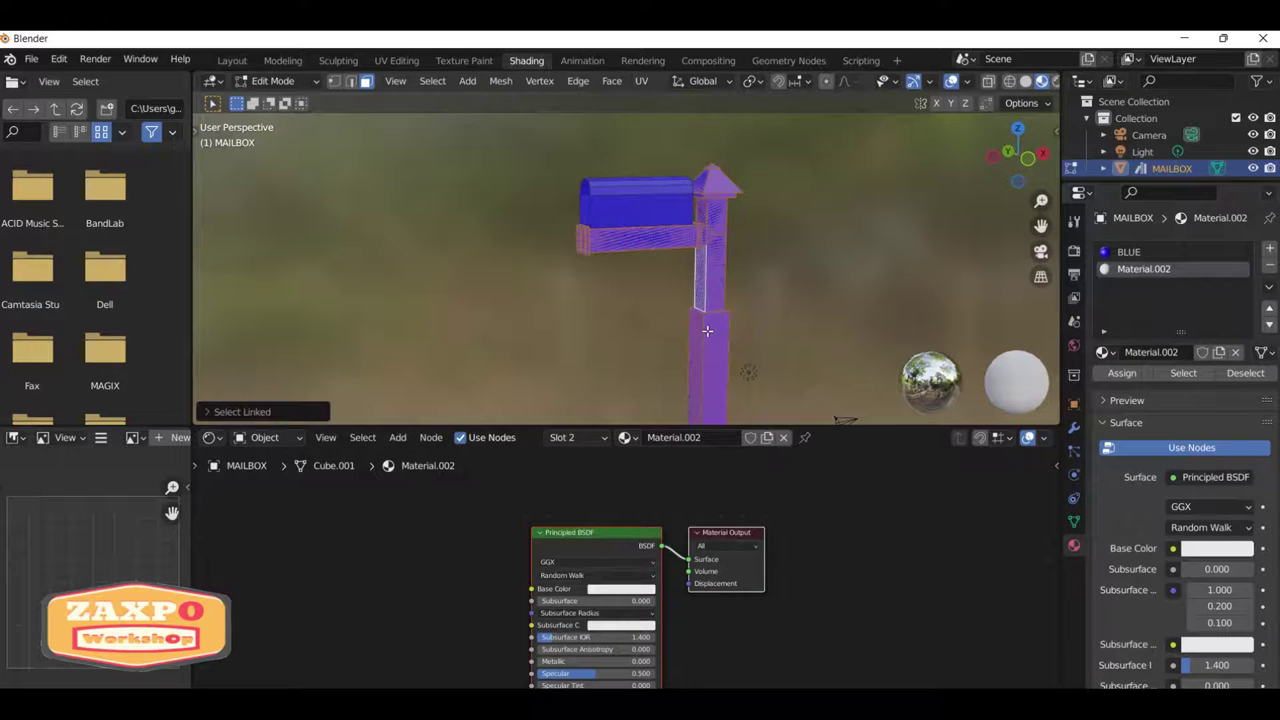
click(1115, 369)
Check the post in object mode, then go back to the Layout workspace.
key(Tab)
scroll(769, 309, down, 3)
mouse_move(769, 309)
middle_down()
mouse_move(773, 293)
mouse_move(897, 336)
mouse_move(803, 324)
middle_up()
key(Tab)
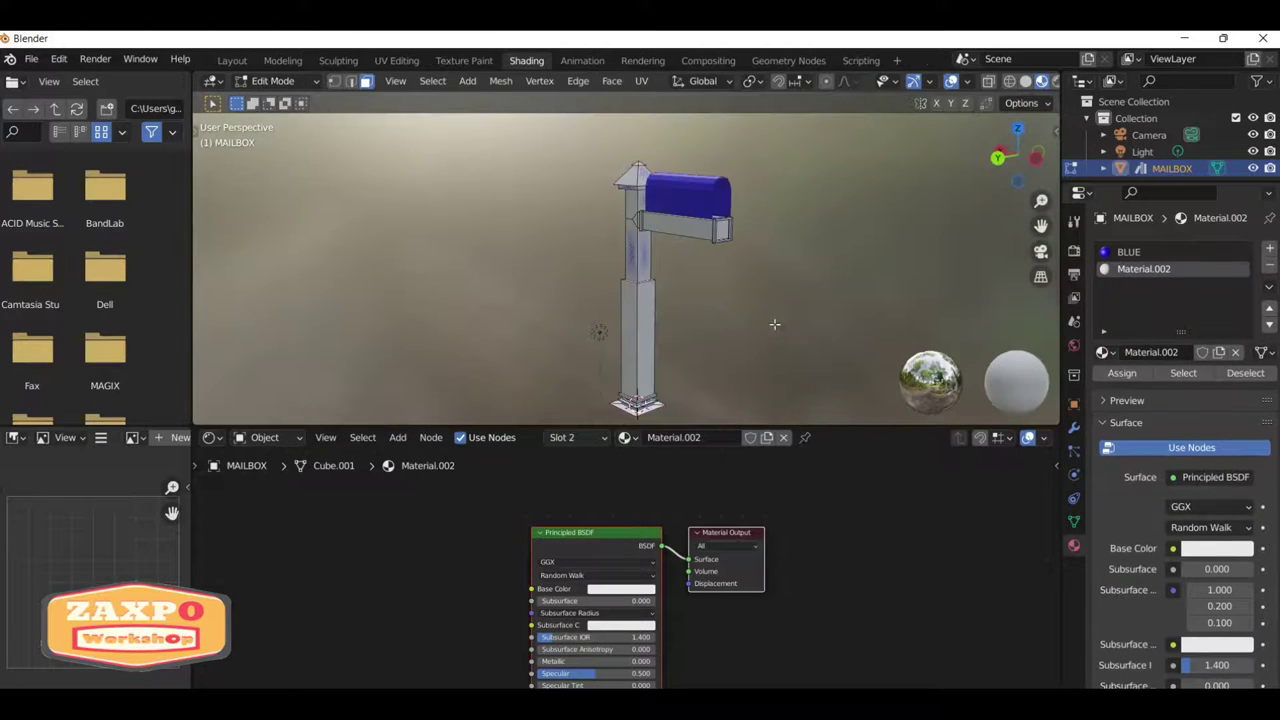
click(231, 60)
Switch the viewport shading from wireframe to Material Preview.
key(z)
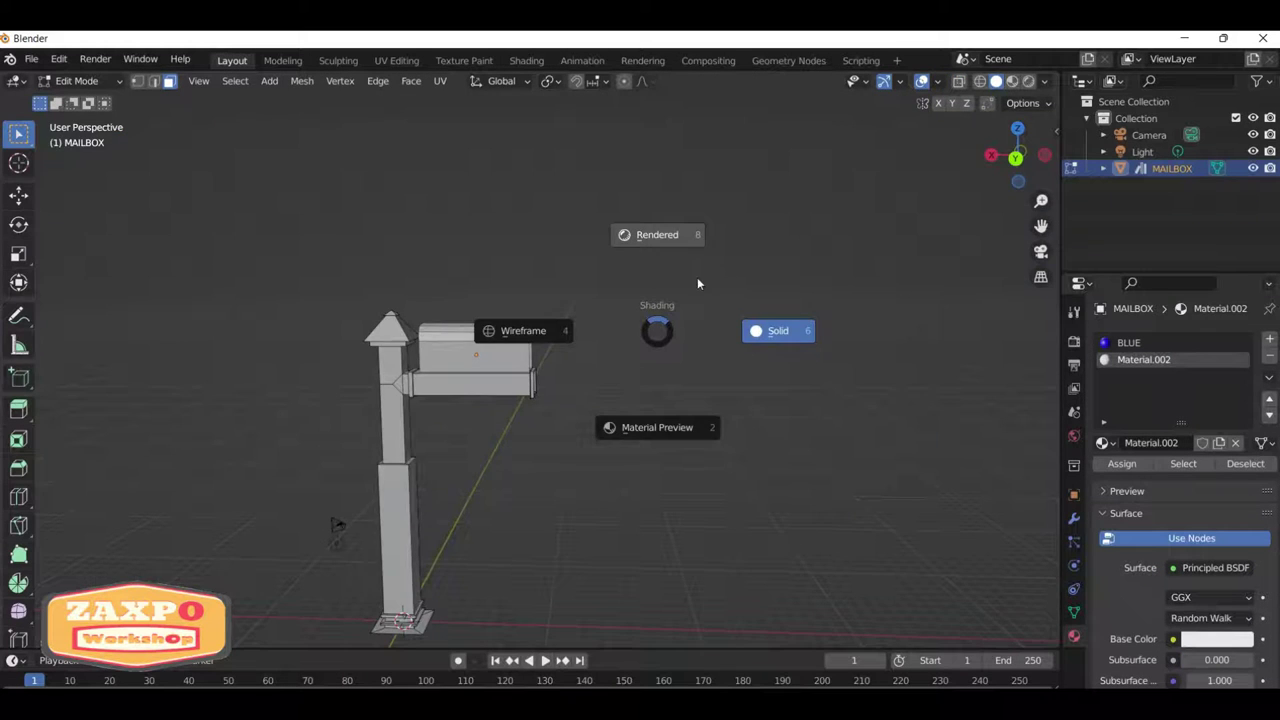
key(4)
mouse_move(751, 283)
middle_down()
mouse_move(640, 380)
mouse_move(923, 357)
mouse_move(722, 393)
middle_up()
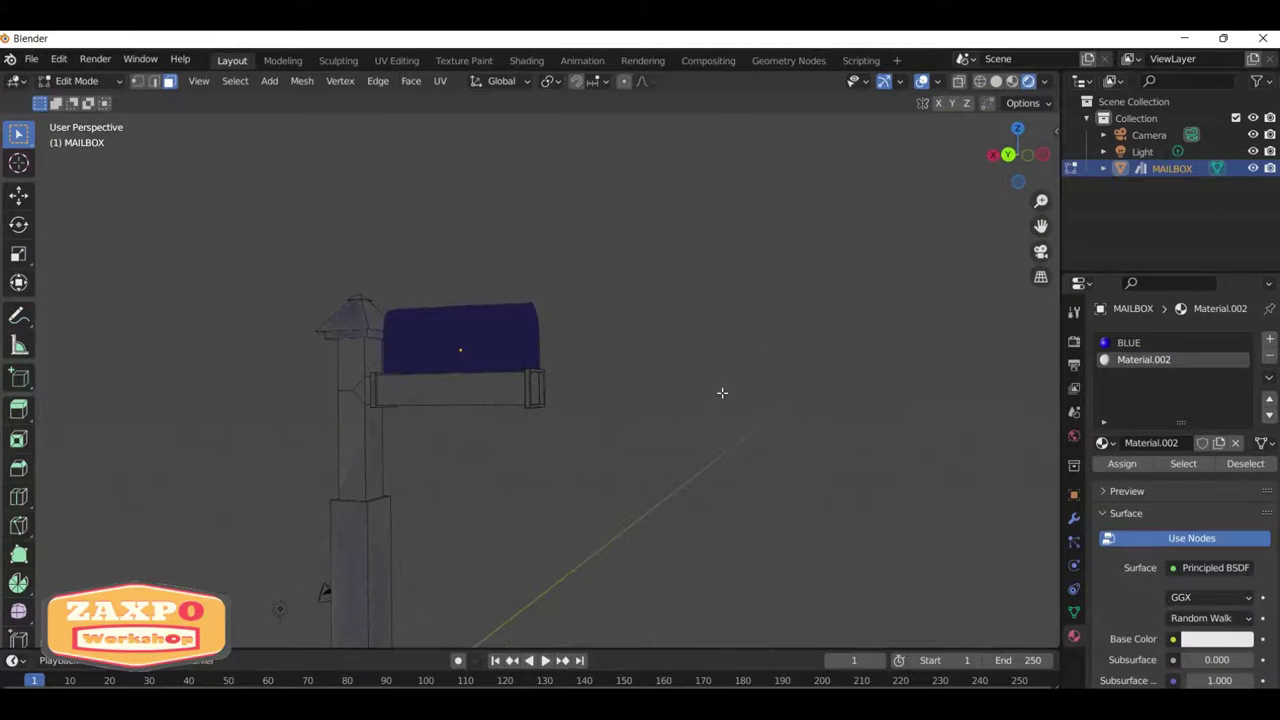
key(z)
middle_drag(726, 477, 425, 443)
Make the BLUE material slot active and view the mailbox through the scene camera.
click(1125, 343)
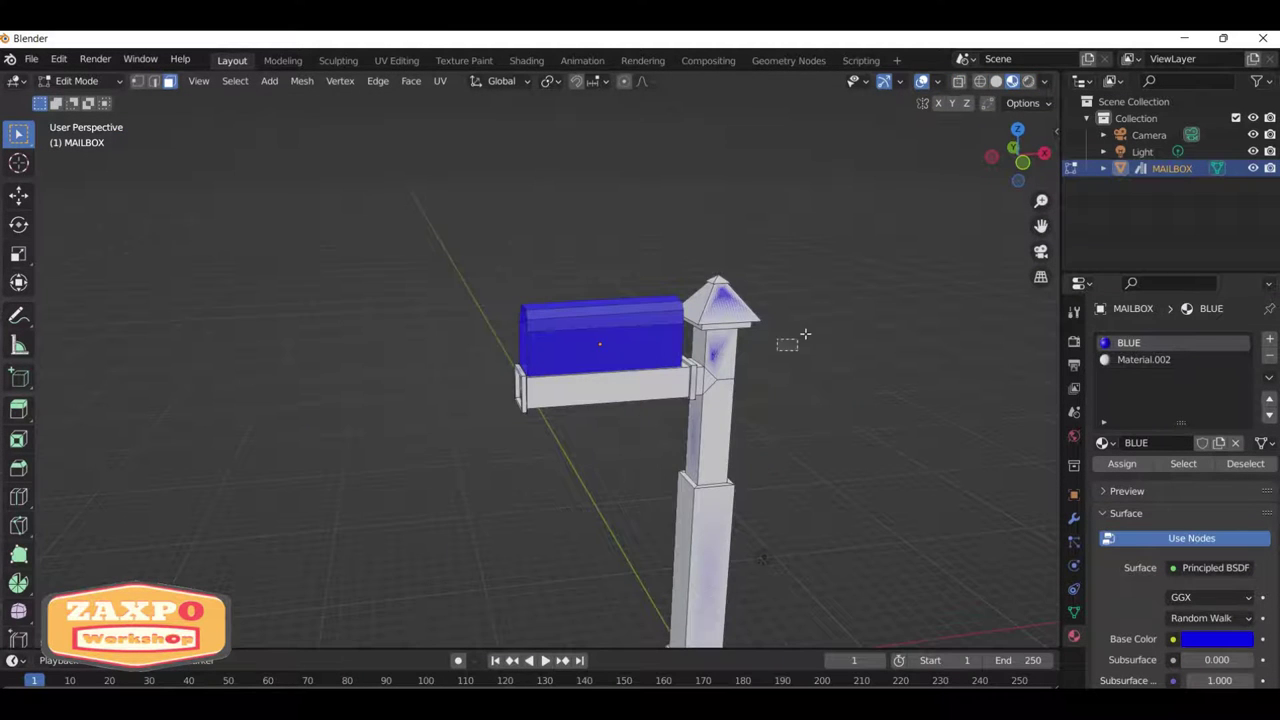
scroll(805, 350, down, 2)
scroll(818, 392, down, 1)
mouse_move(818, 392)
middle_down()
mouse_move(746, 398)
mouse_move(560, 471)
mouse_move(560, 534)
mouse_move(509, 563)
middle_up()
scroll(746, 398, up, 3)
click(1072, 519)
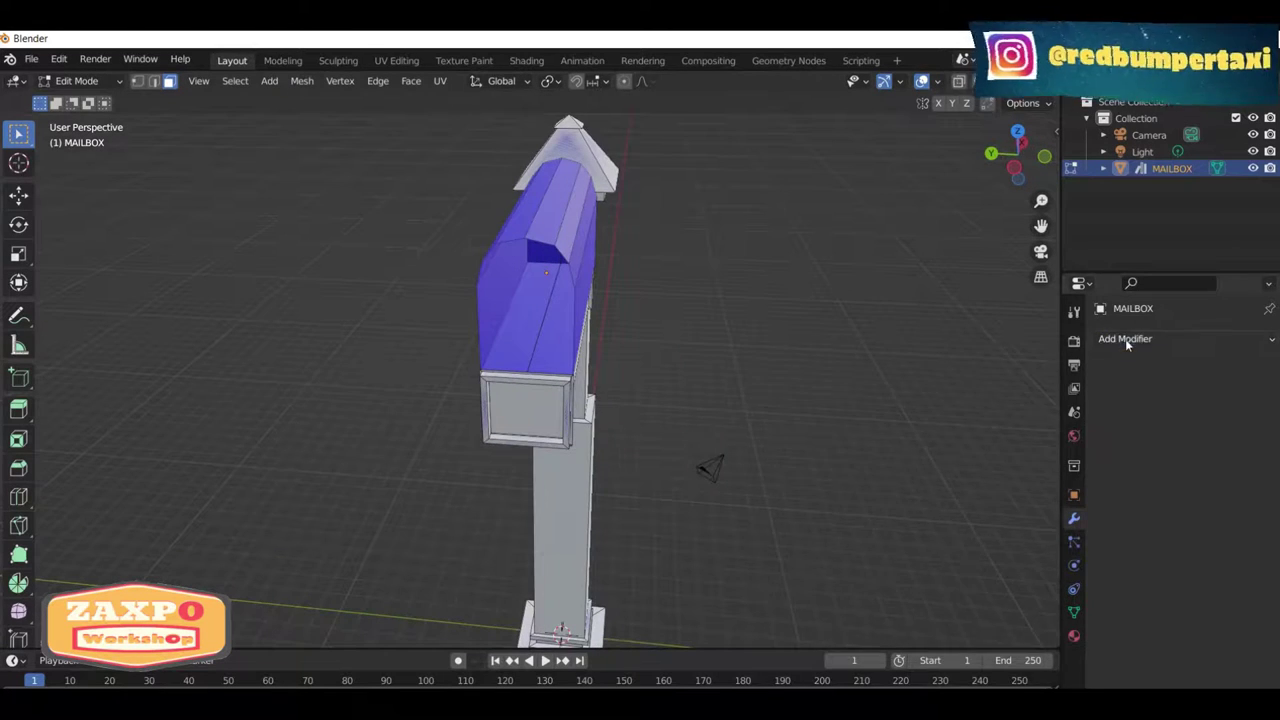
mouse_move(846, 303)
middle_down()
mouse_move(897, 294)
mouse_move(727, 344)
middle_up()
key(KP_0)
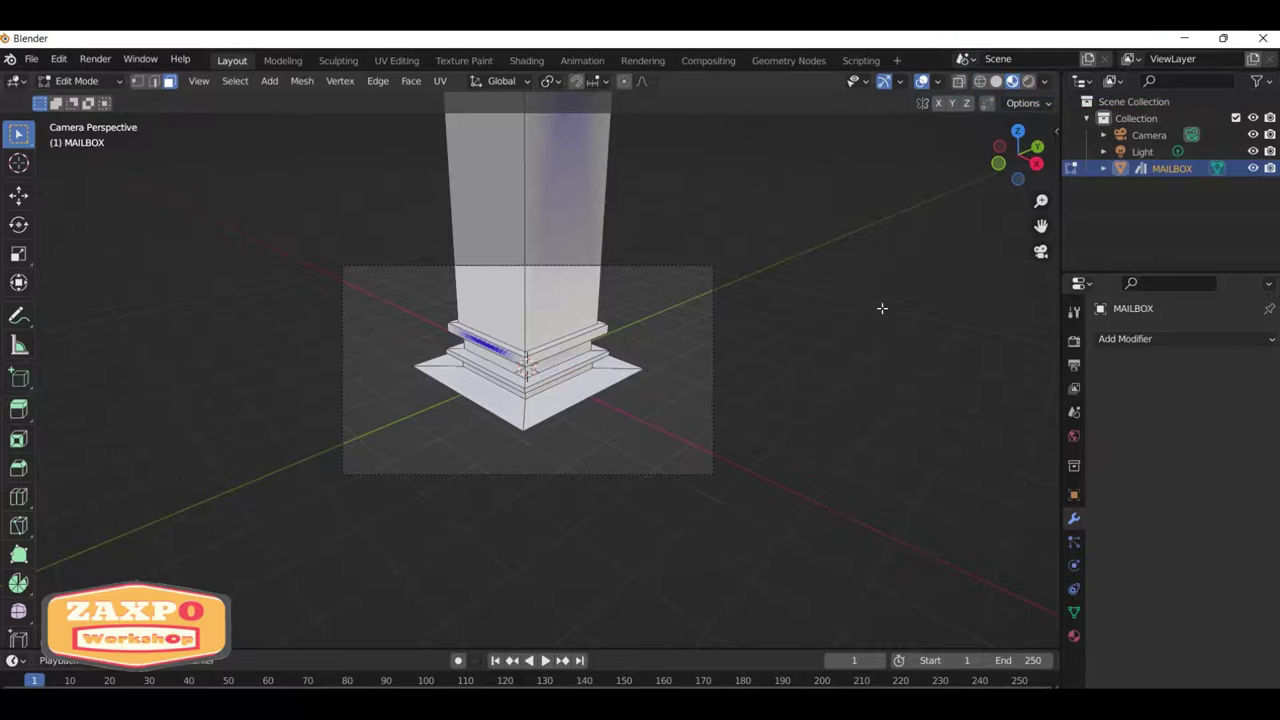
Enable Lock Camera to View in the sidebar and frame the whole mailbox post.
key(n)
click(1051, 210)
click(956, 332)
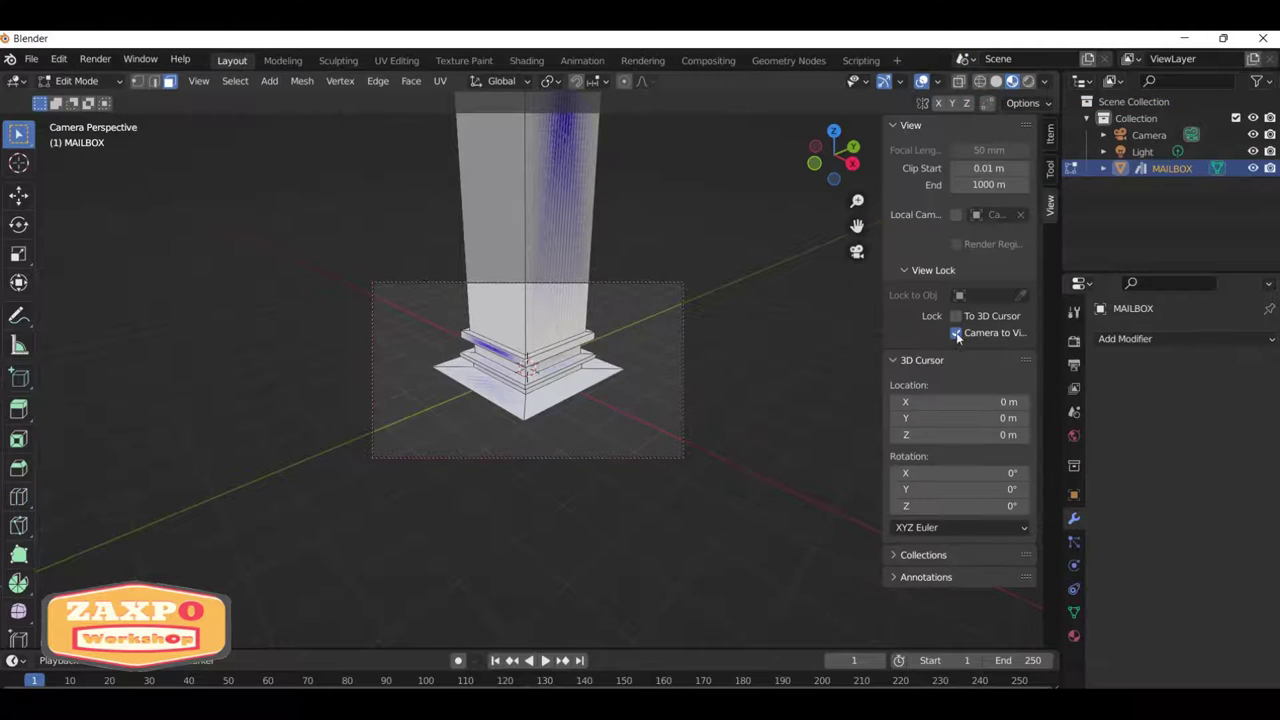
scroll(600, 380, down, 5)
mouse_move(600, 380)
middle_down()
mouse_move(582, 402)
mouse_move(606, 393)
middle_up()
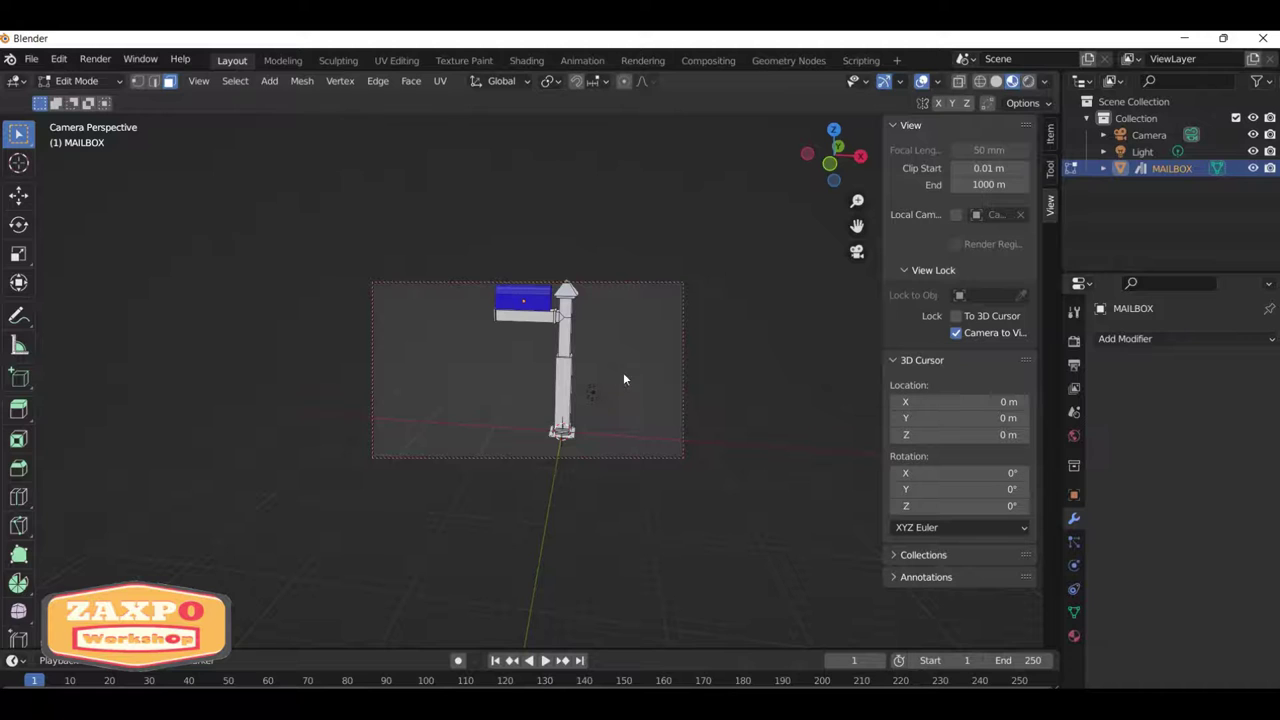
Select the light in object mode and swing the camera to a side angle.
key(Tab)
click(617, 391)
key(g)
key(Escape)
mouse_move(686, 297)
middle_down()
mouse_move(590, 377)
mouse_move(577, 418)
mouse_move(584, 373)
middle_up()
Set the render engine to Cycles in Render Properties.
click(1073, 312)
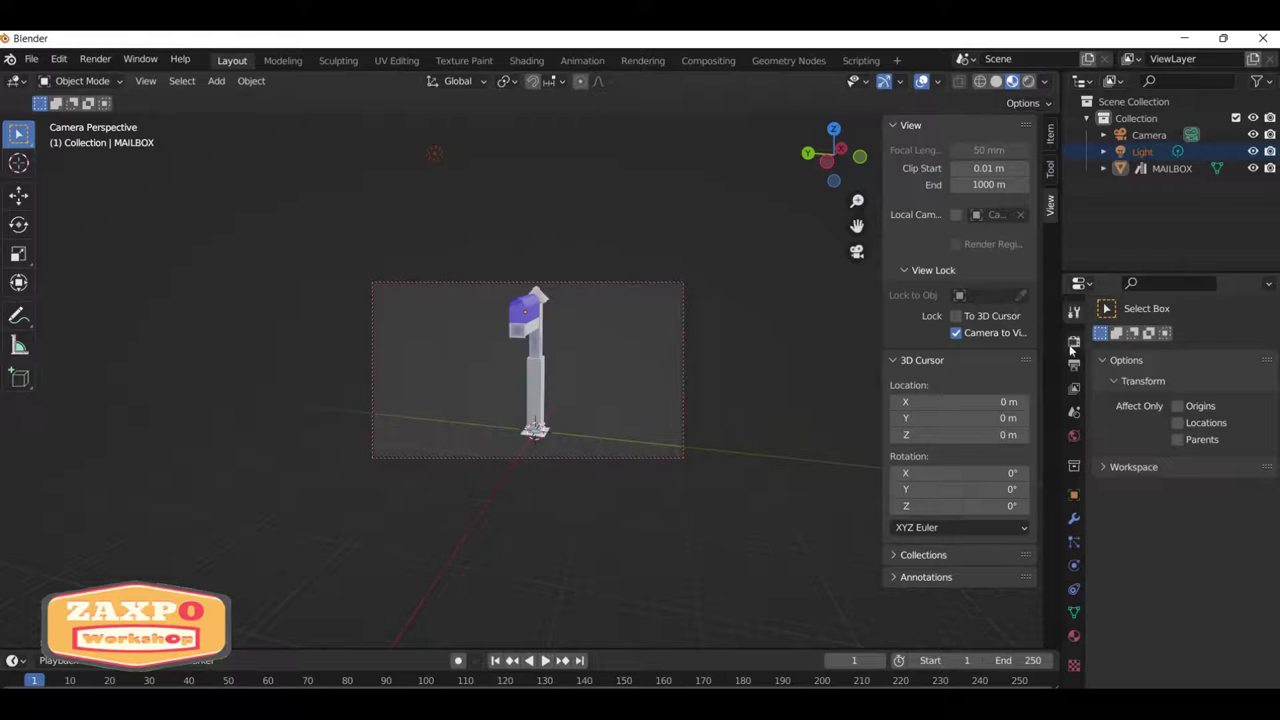
click(1073, 340)
click(1225, 338)
click(1200, 392)
Switch the viewport to Rendered shading and hide the sidebar.
mouse_move(560, 330)
middle_down()
mouse_move(517, 335)
mouse_move(589, 343)
mouse_move(574, 346)
mouse_move(466, 250)
middle_up()
key(z)
click(534, 258)
key(n)
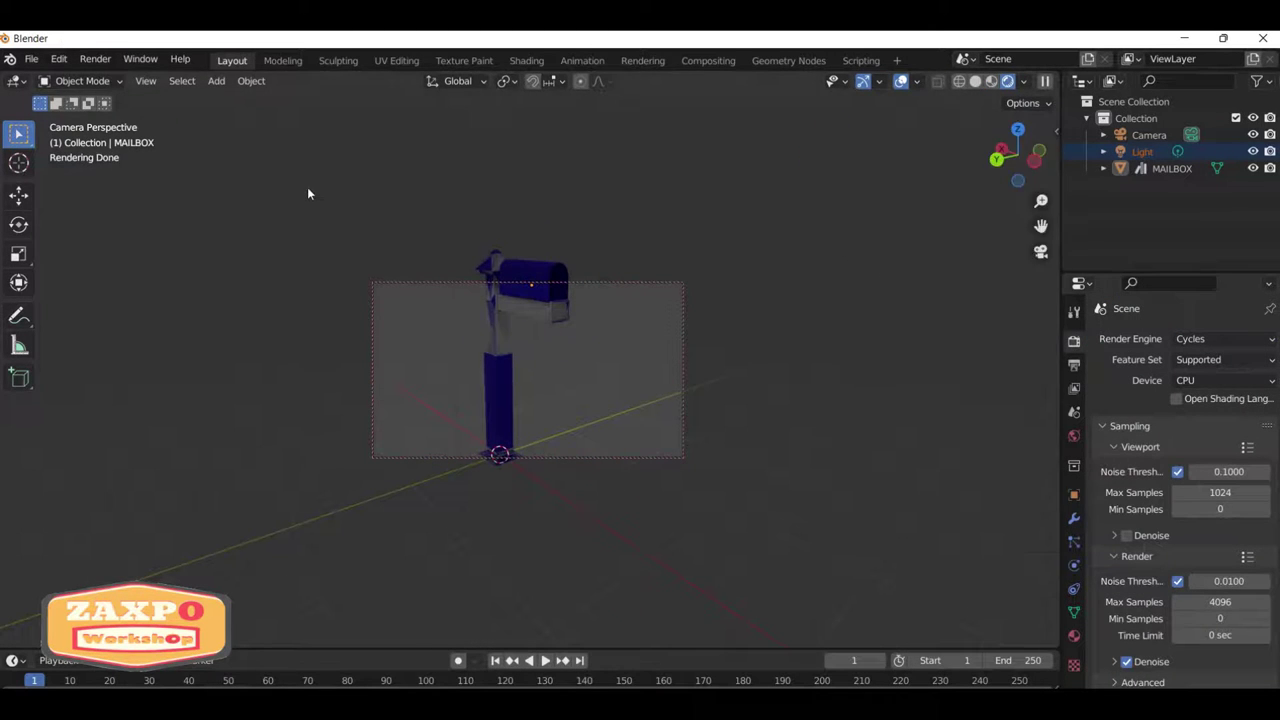
Select MAILBOX, show its material properties, and move to the Shading workspace.
mouse_move(321, 192)
middle_down()
mouse_move(414, 155)
mouse_move(565, 275)
middle_up()
click(565, 275)
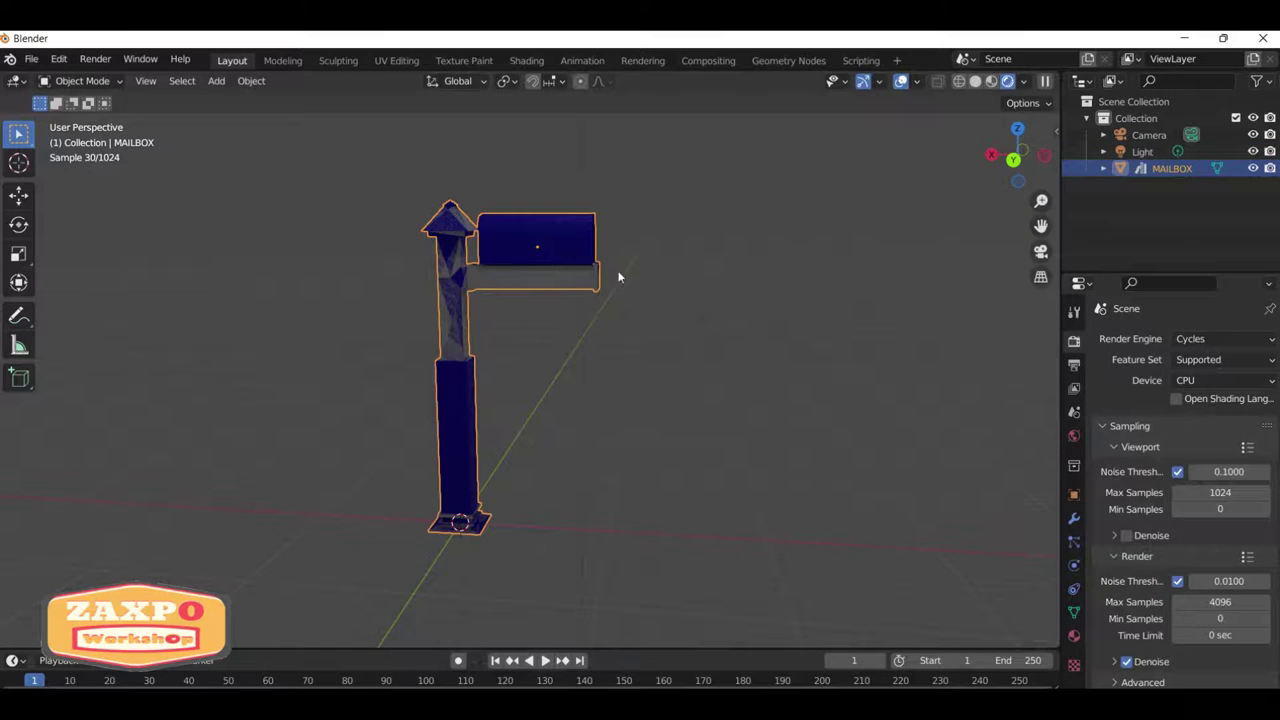
click(1073, 635)
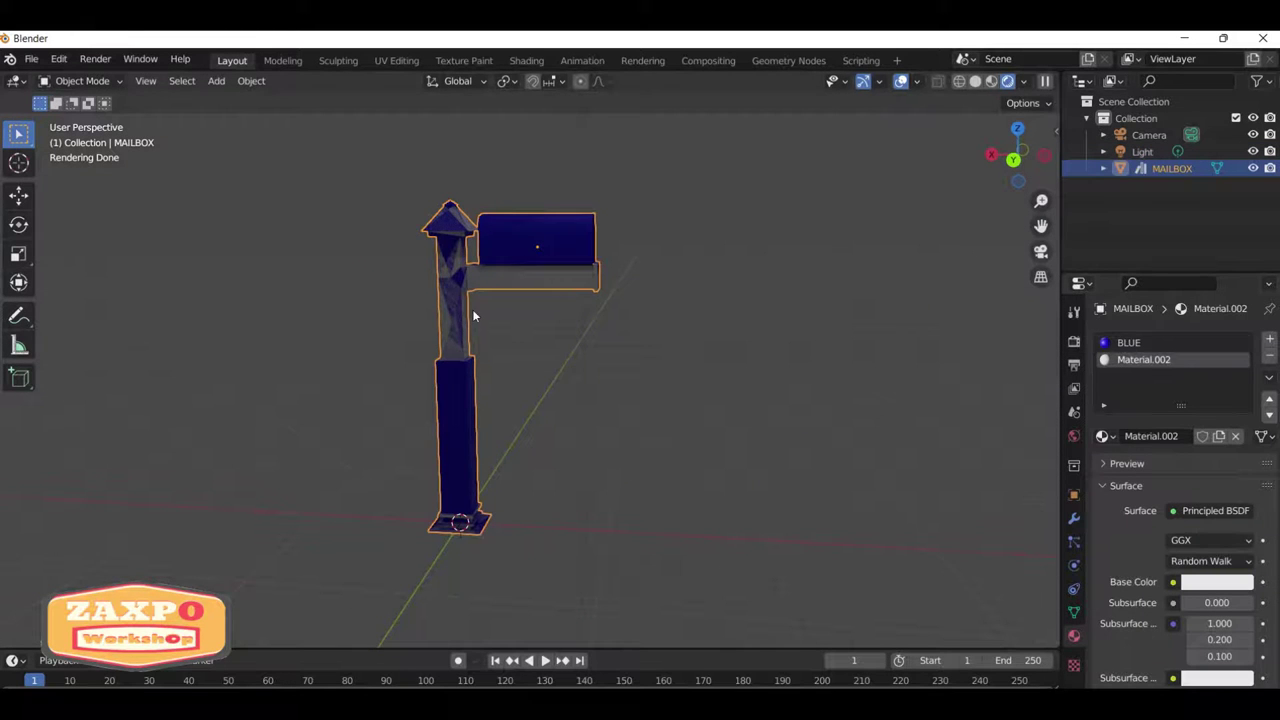
middle_drag(472, 309, 654, 308)
click(526, 60)
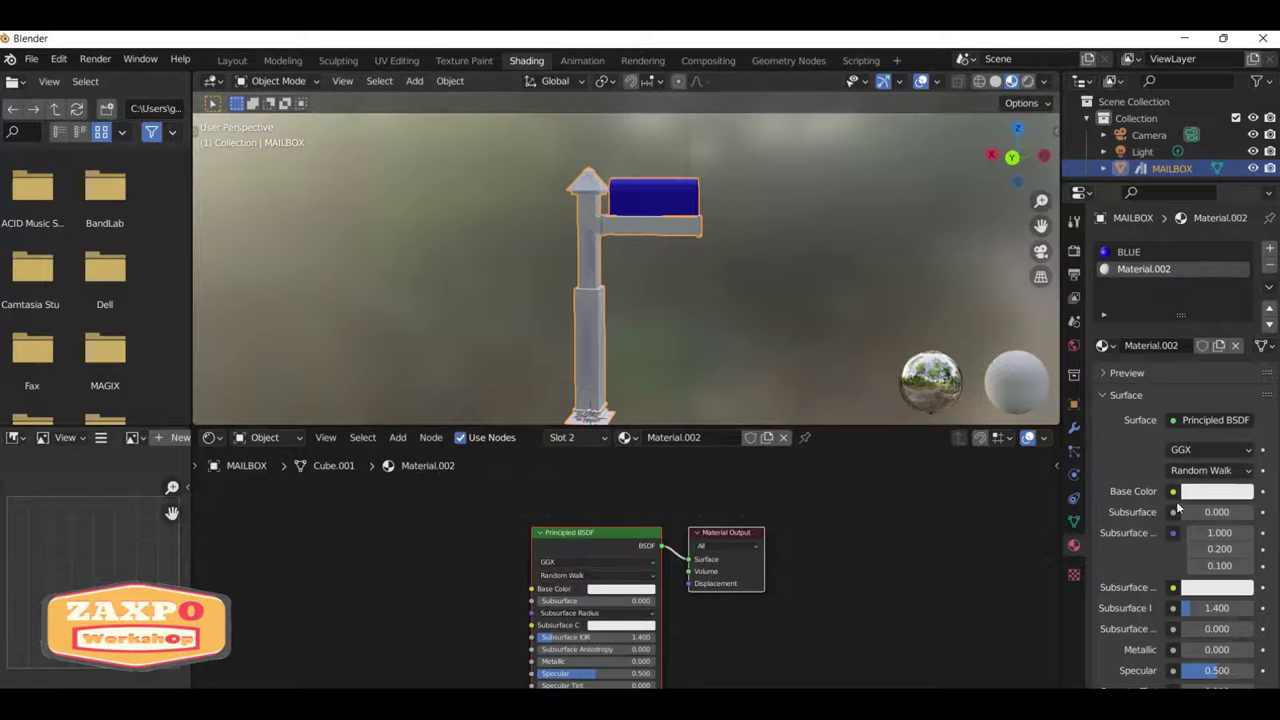
Turn the BLUE material's base colour white and remove the BLUE slot.
click(1104, 345)
click(1128, 252)
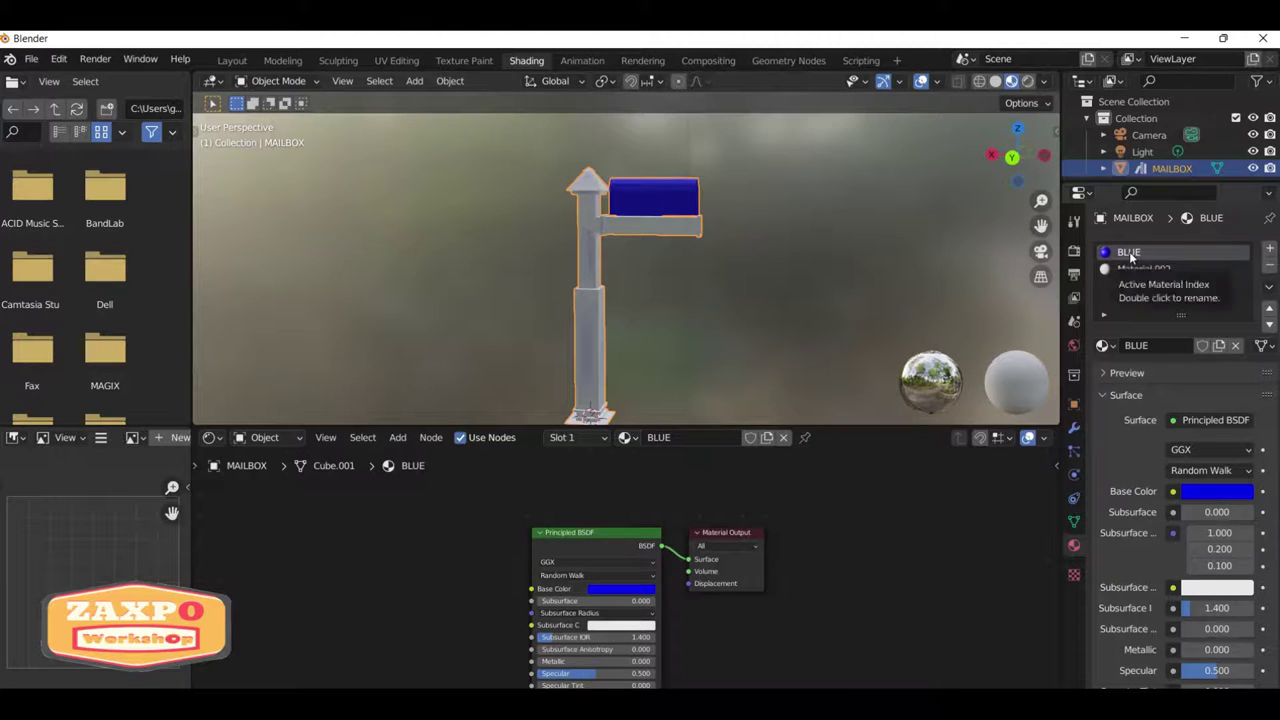
click(583, 565)
click(602, 456)
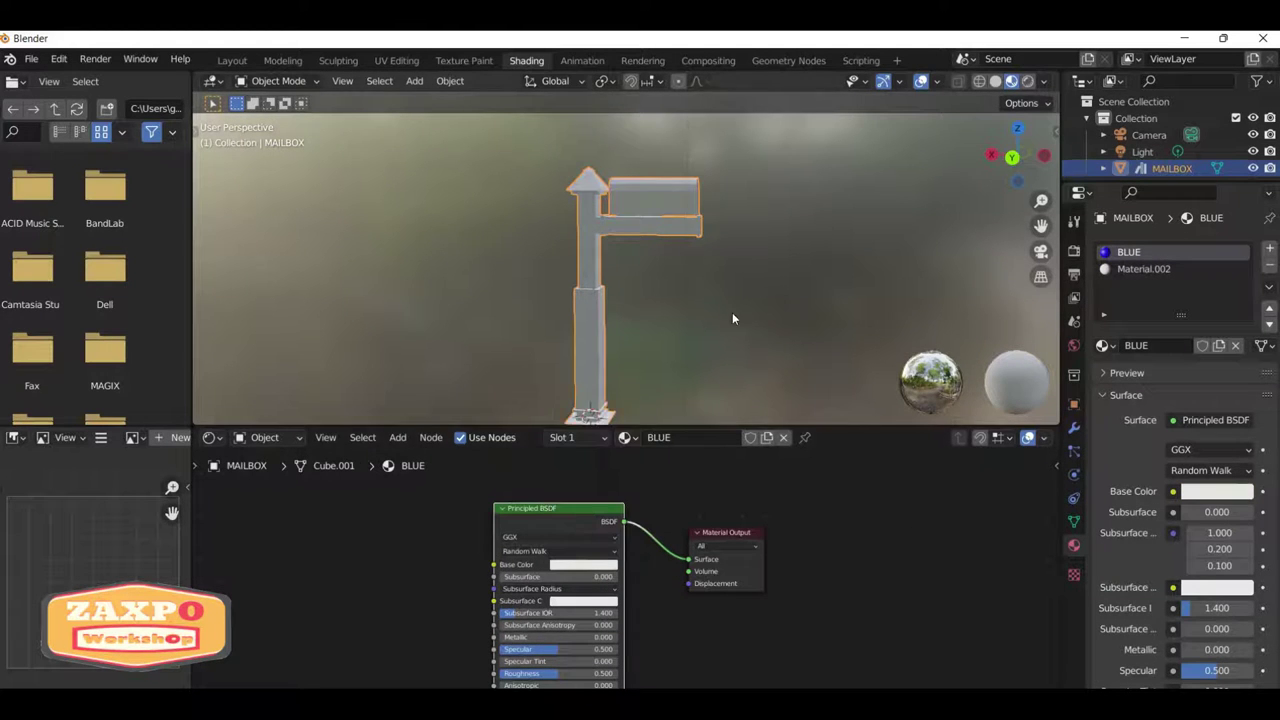
click(1143, 269)
middle_drag(847, 293, 536, 266)
click(1128, 252)
click(1269, 269)
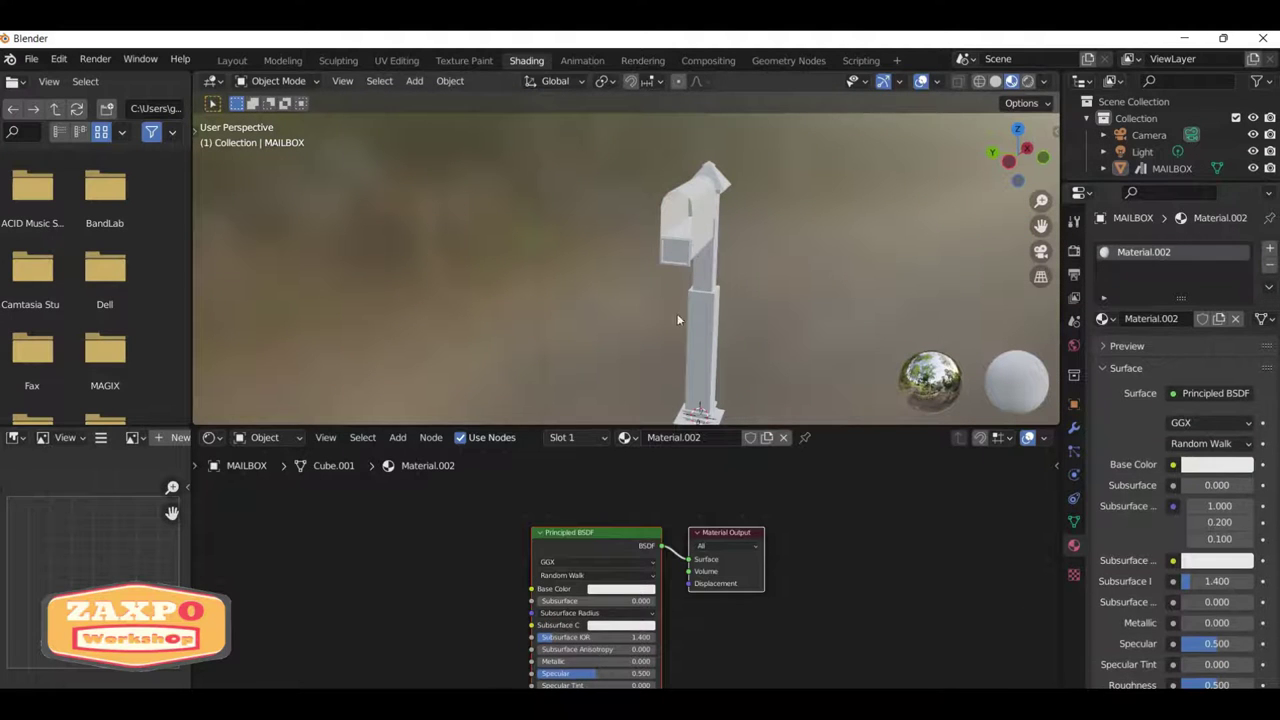
Select the mailbox top in edit mode and set its slot to BLUE with a blue base colour.
key(Tab)
key(l)
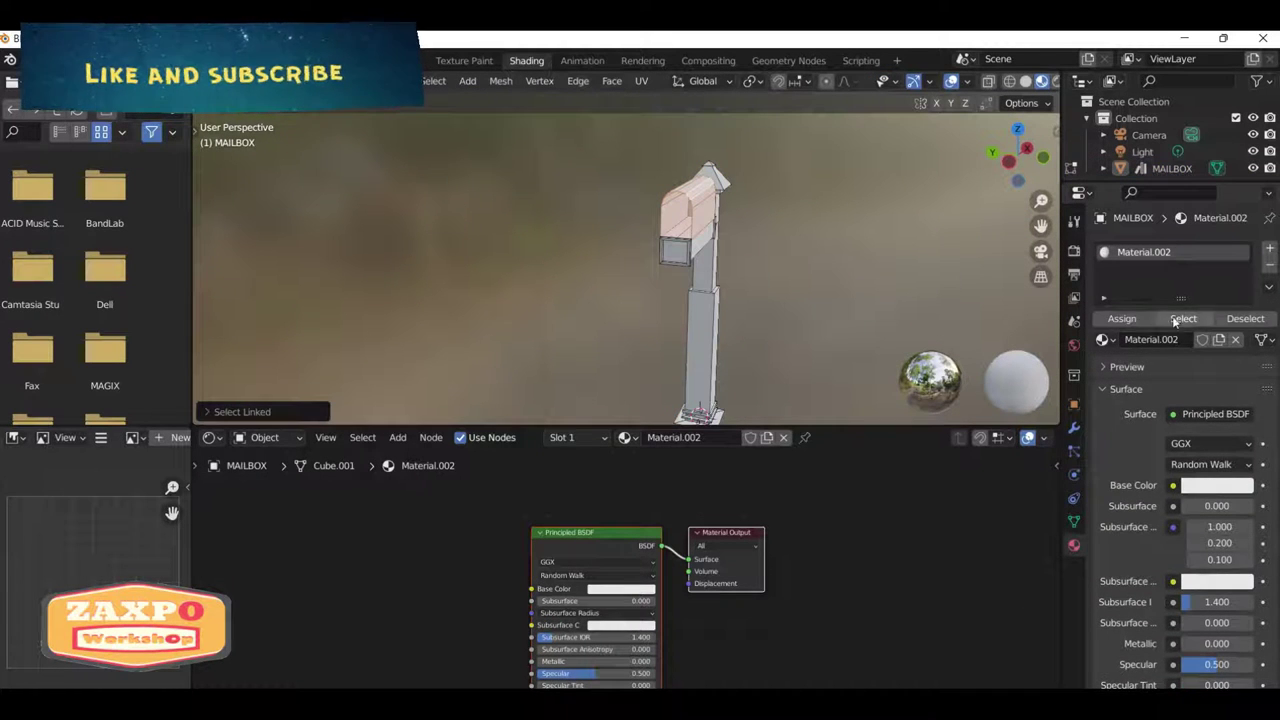
click(1104, 297)
click(1102, 358)
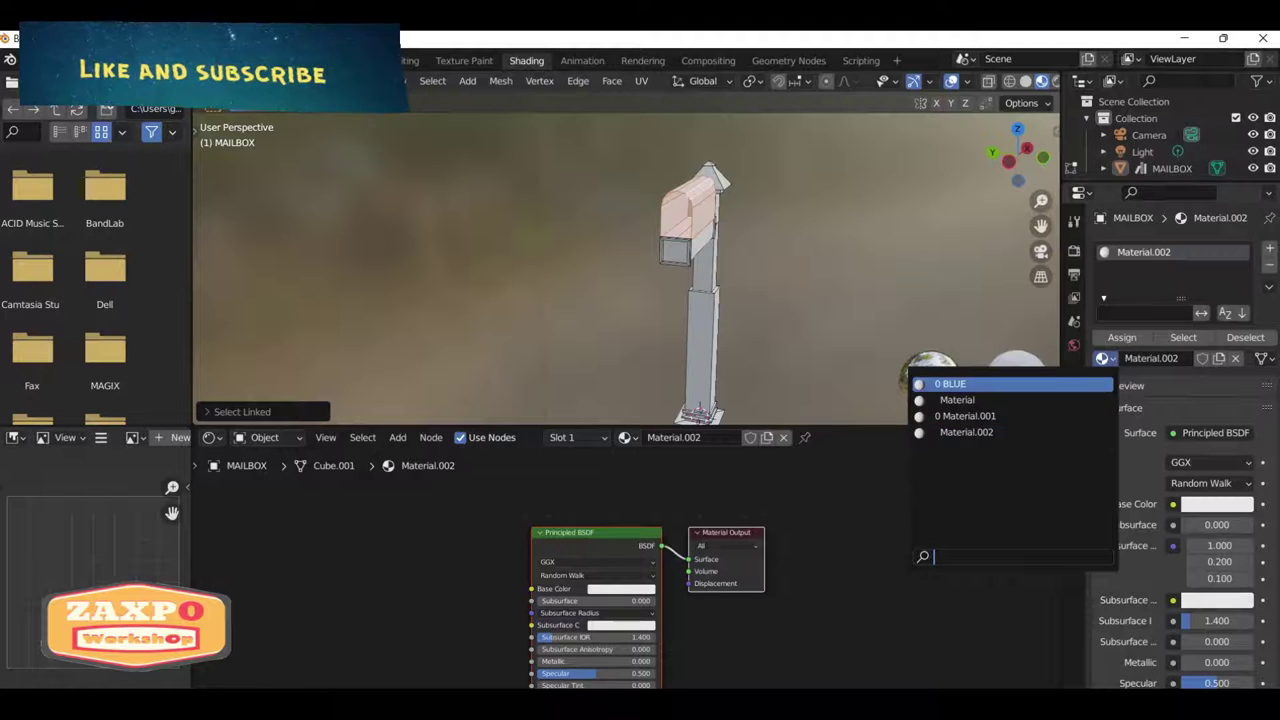
click(945, 382)
click(606, 566)
click(594, 457)
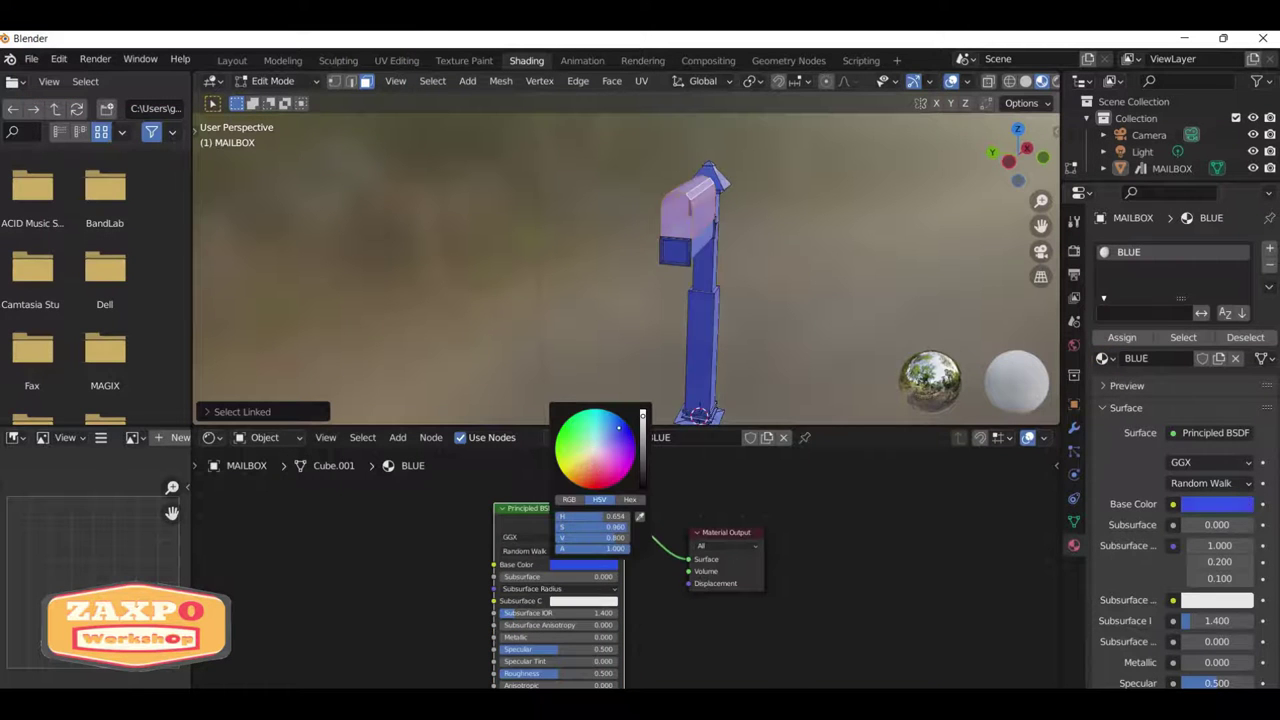
Change the material's base colour back to white and rename it WHITE.
mouse_move(595, 326)
middle_down()
mouse_move(749, 309)
mouse_move(700, 330)
middle_up()
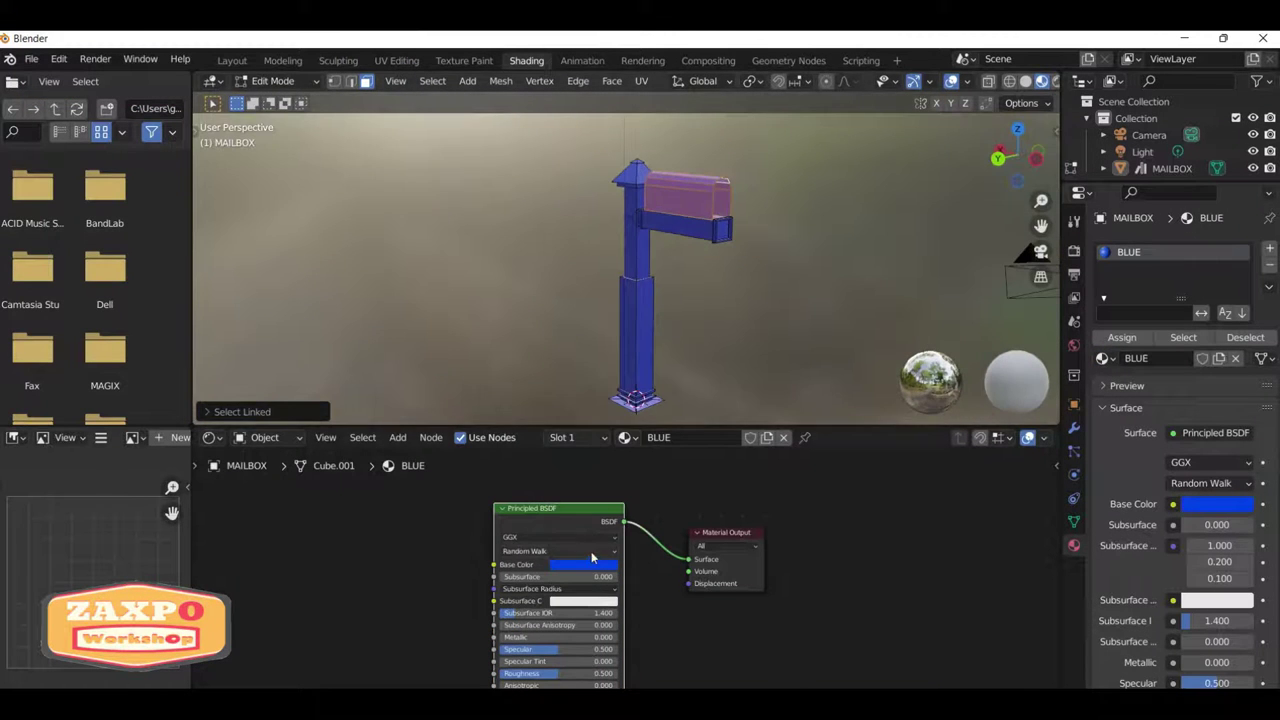
click(583, 564)
click(593, 450)
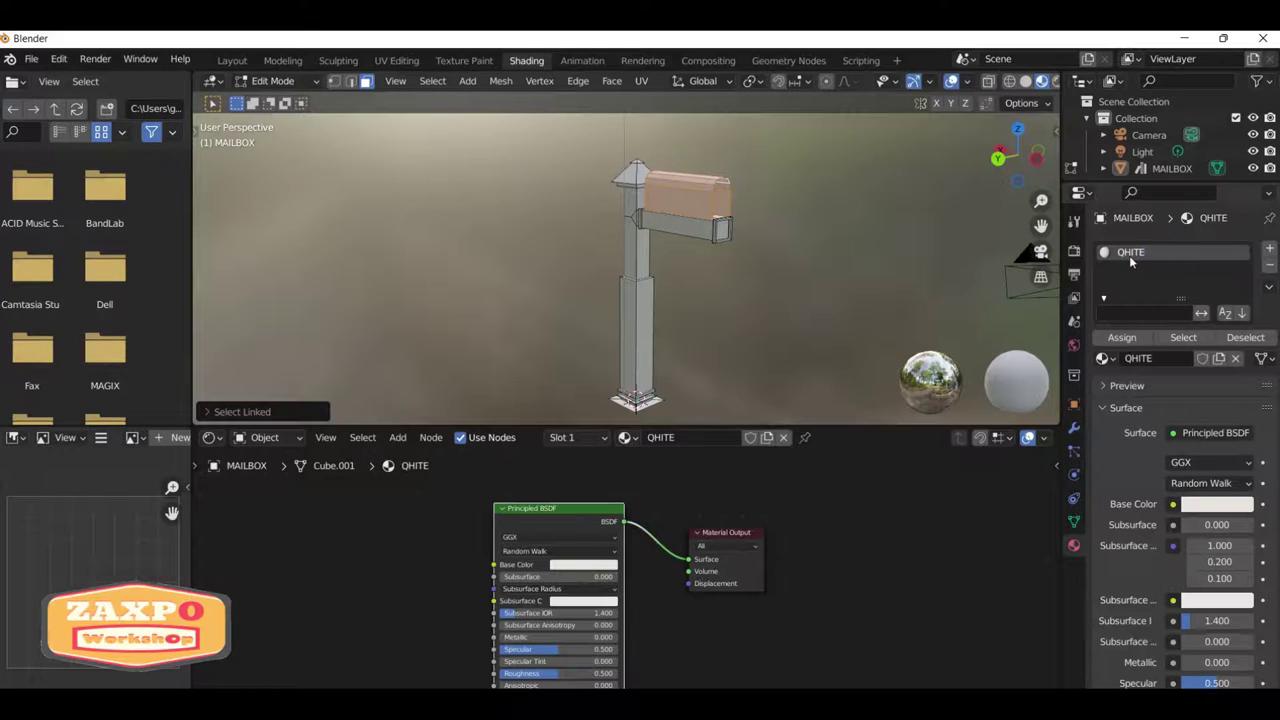
text(E)
key(Return)
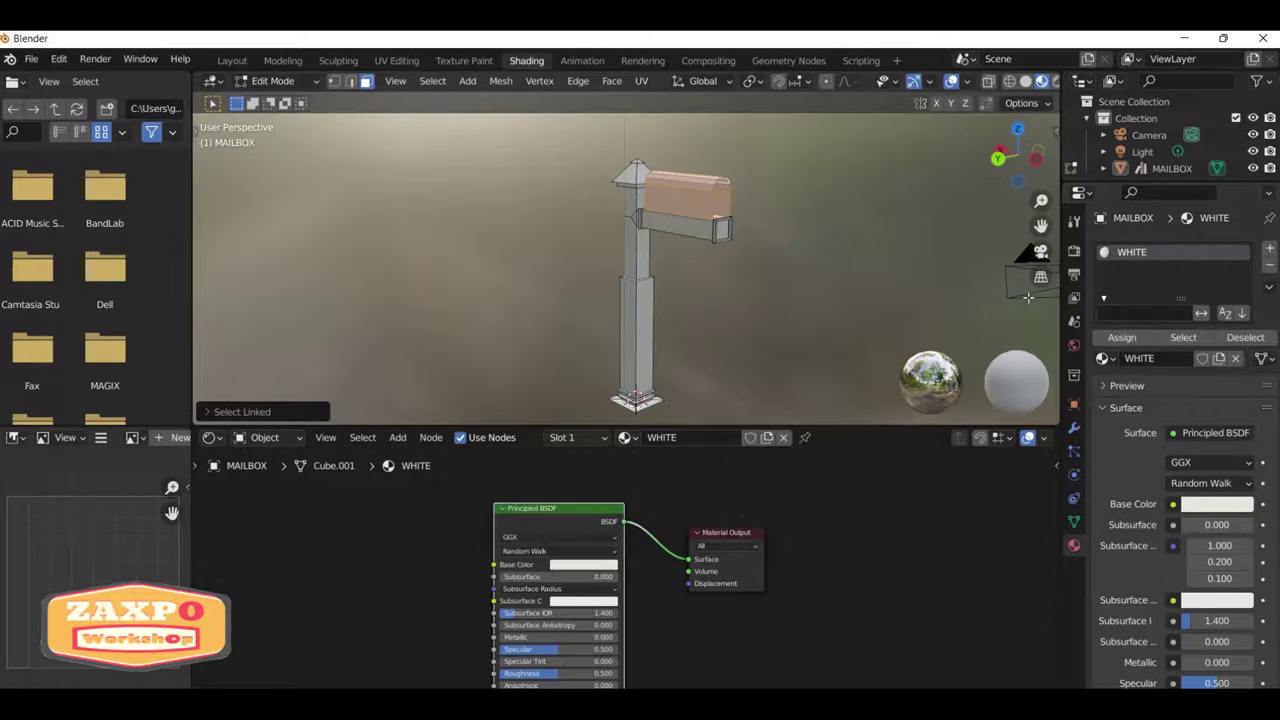
Add a second slot with a new blue Material.003 and assign it to the box top.
click(1269, 250)
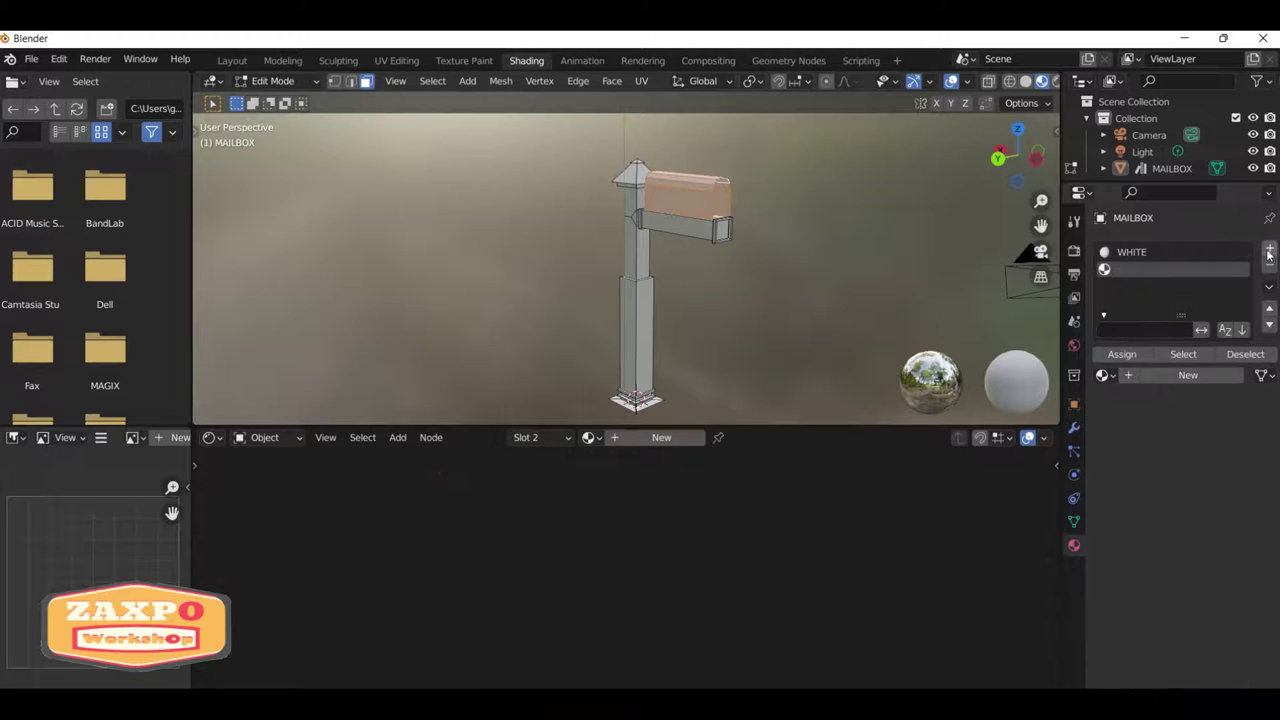
click(1159, 374)
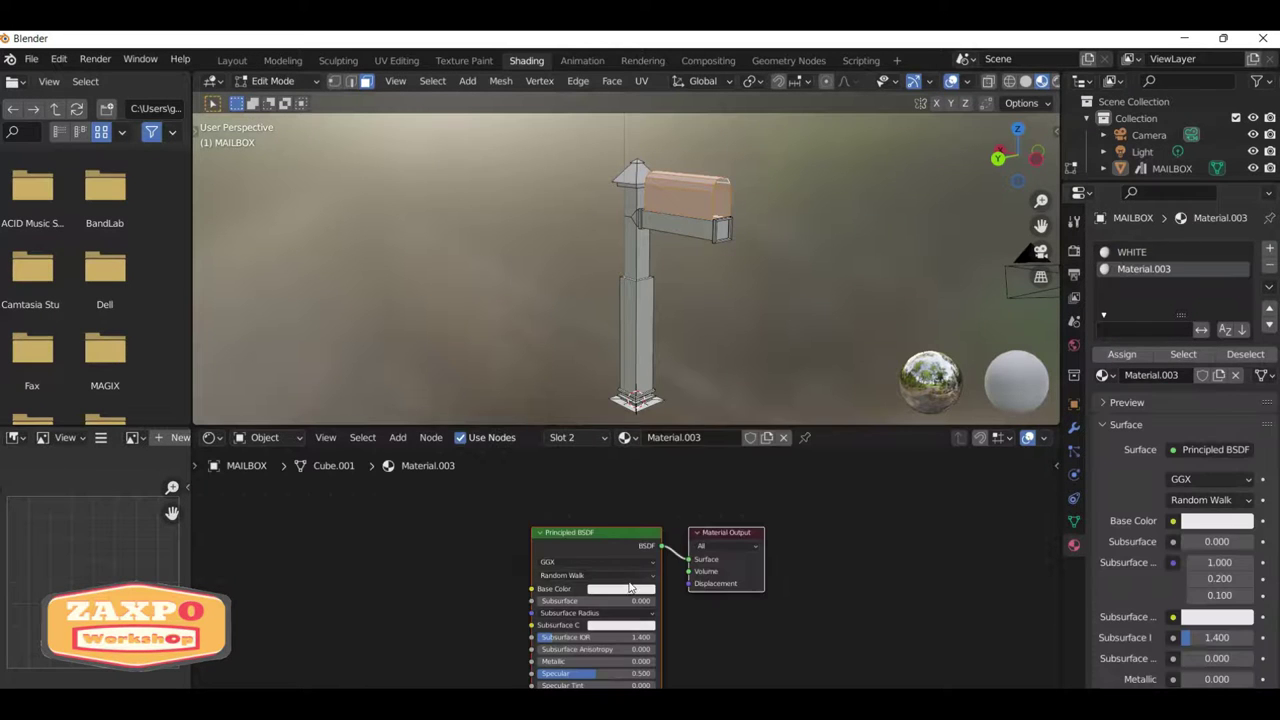
click(621, 588)
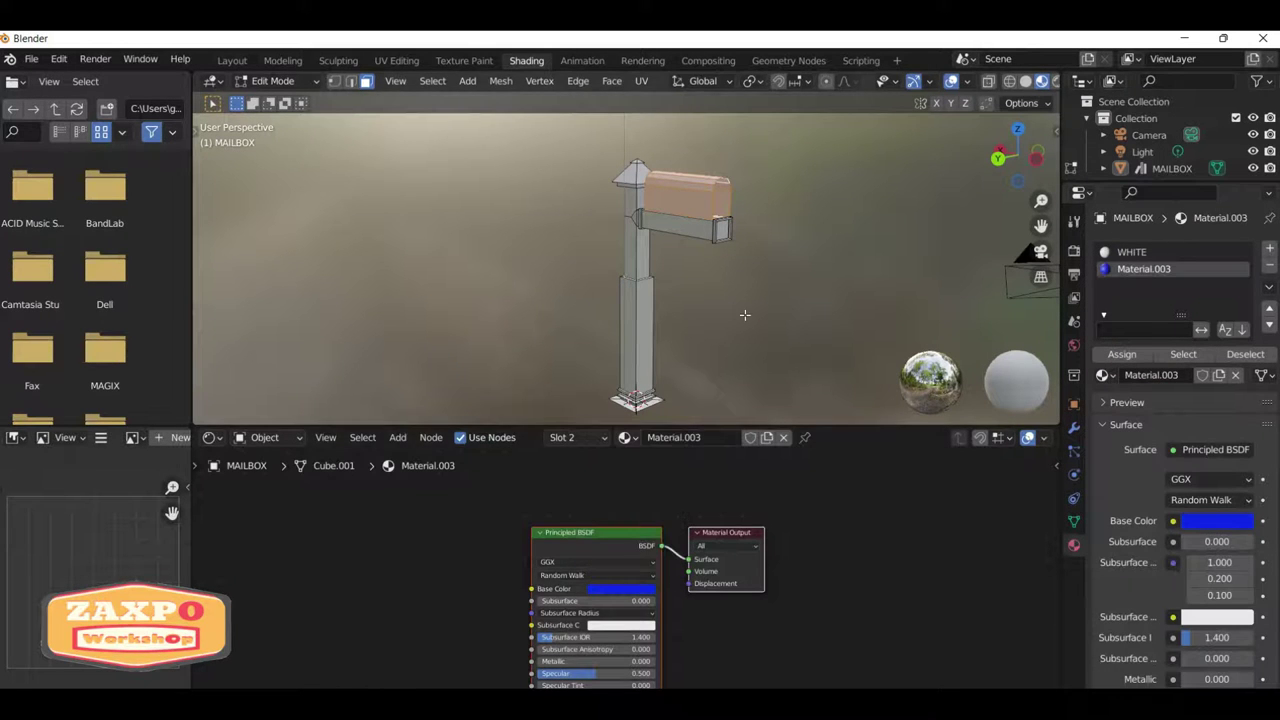
click(1122, 354)
Return to the Layout workspace and view the rendered mailbox.
click(232, 60)
mouse_move(543, 294)
middle_down()
mouse_move(357, 337)
mouse_move(620, 344)
middle_up()
scroll(460, 208, down, 5)
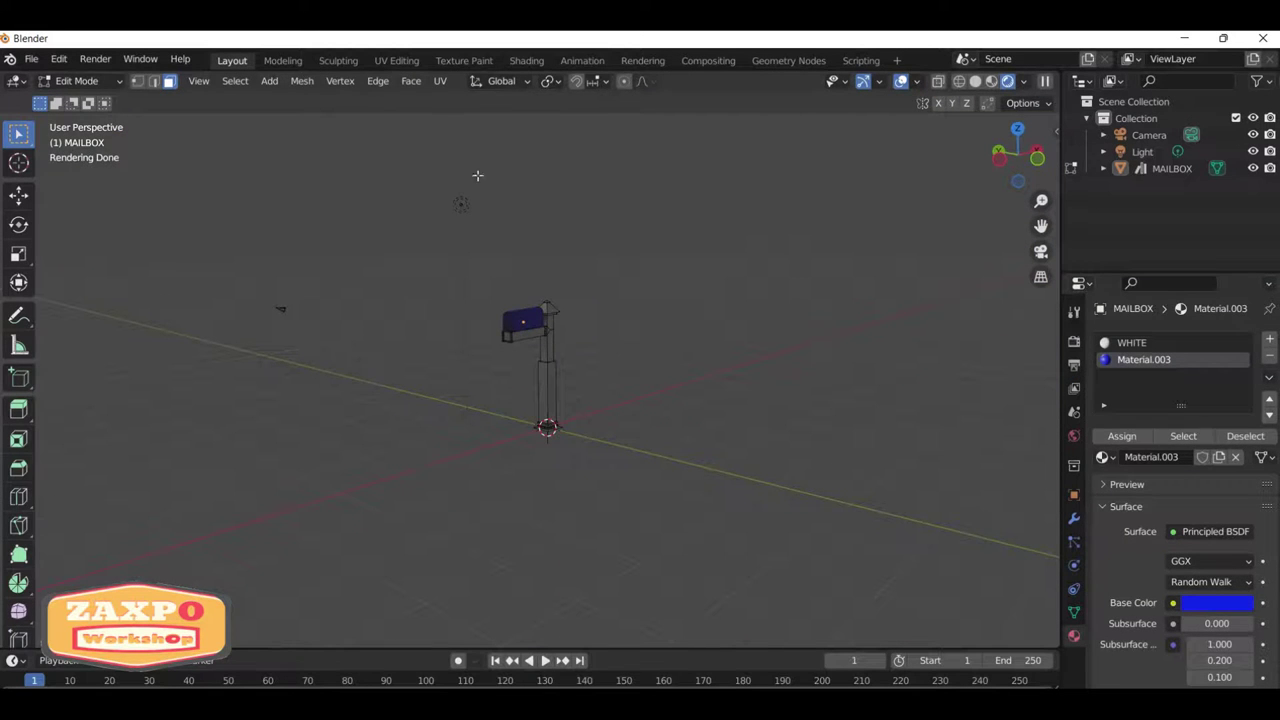
Select the light, tint it pale beige and make it a sun lamp.
key(Tab)
click(460, 204)
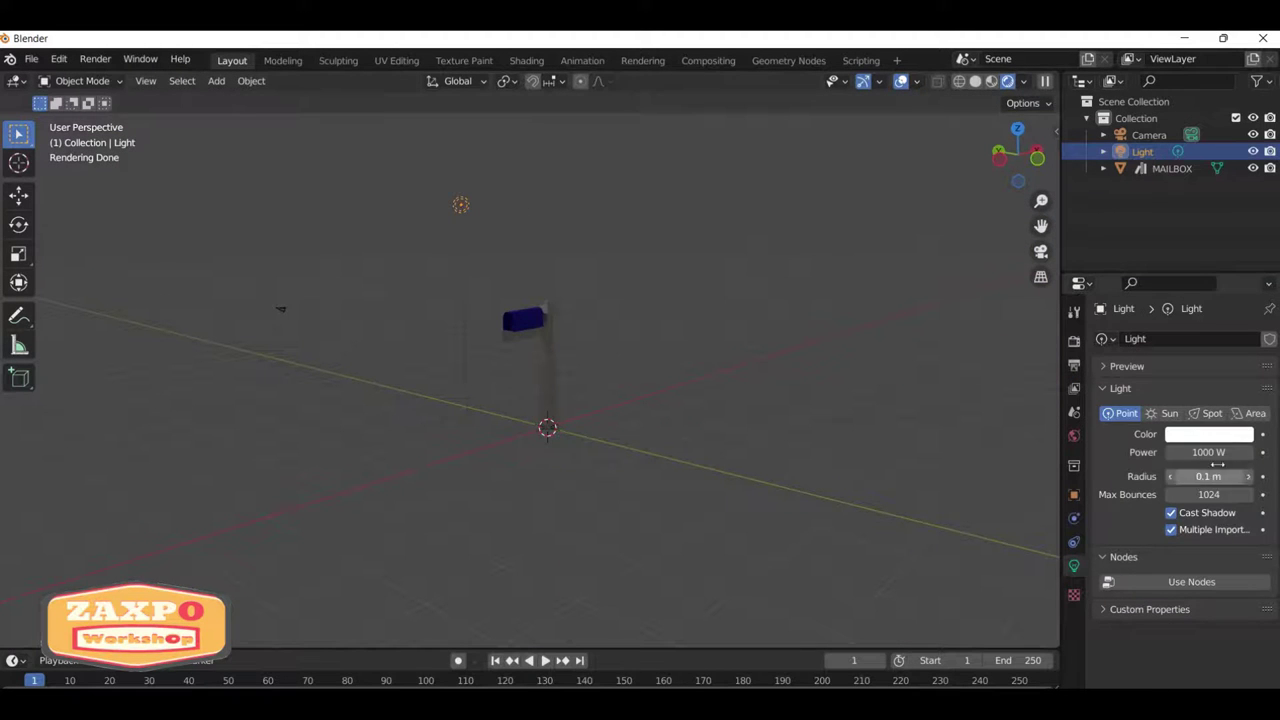
click(1208, 434)
click(1166, 276)
middle_drag(620, 400, 556, 372)
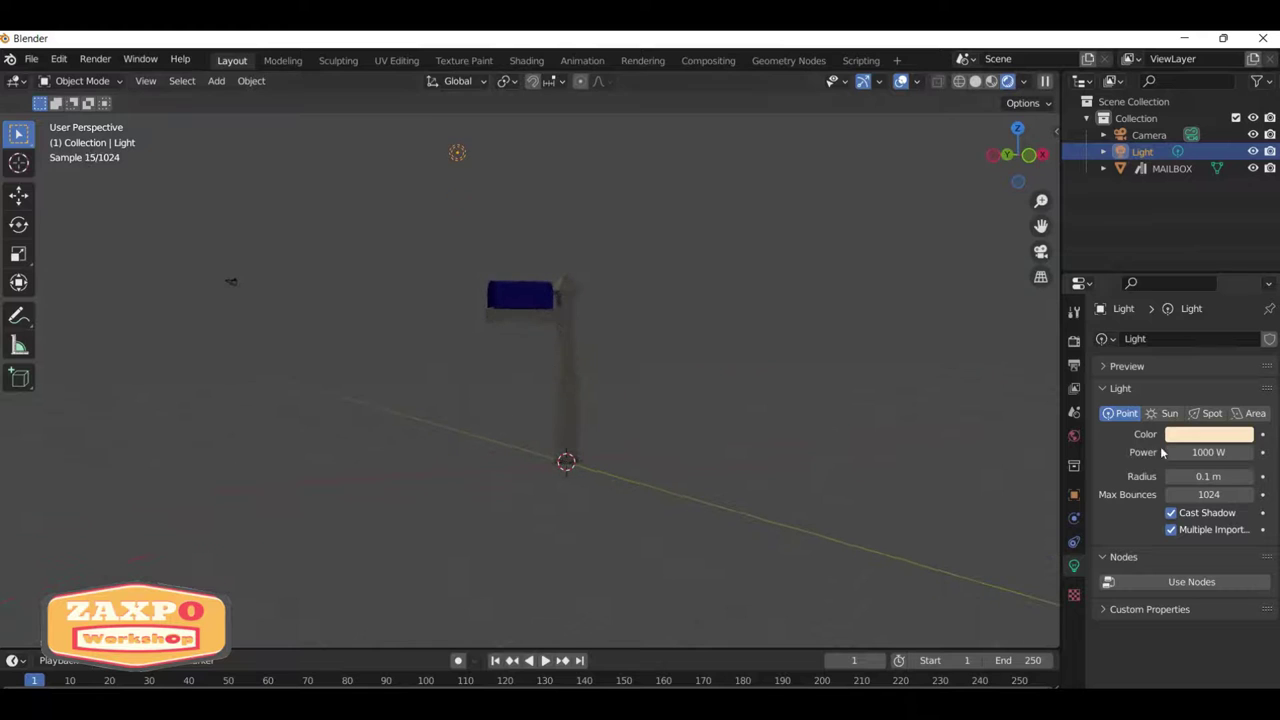
click(1163, 413)
middle_drag(990, 405, 827, 403)
scroll(827, 403, down, 3)
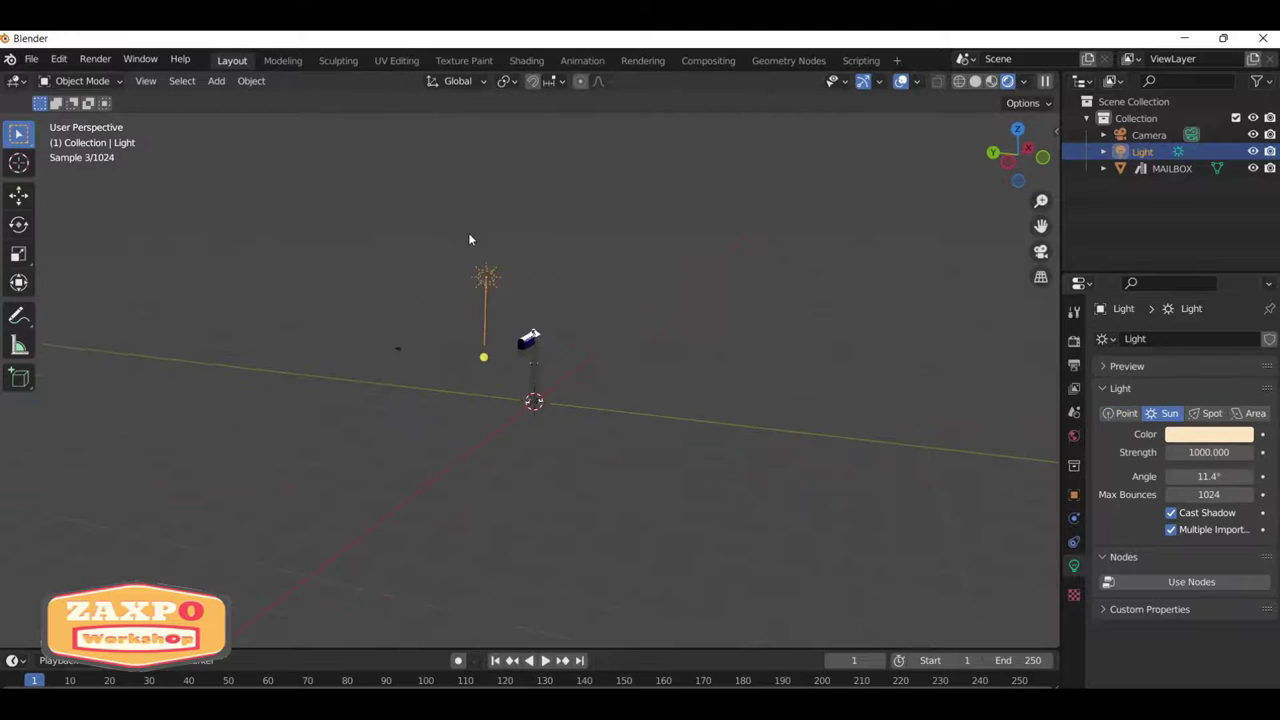
Move the light above and left of the mailbox, keeping it a sun lamp.
key(g)
click(581, 368)
mouse_move(581, 368)
middle_down()
mouse_move(472, 384)
mouse_move(406, 256)
middle_up()
click(1250, 413)
mouse_move(702, 424)
middle_down()
mouse_move(447, 293)
mouse_move(511, 315)
middle_up()
key(g)
click(479, 319)
click(1162, 413)
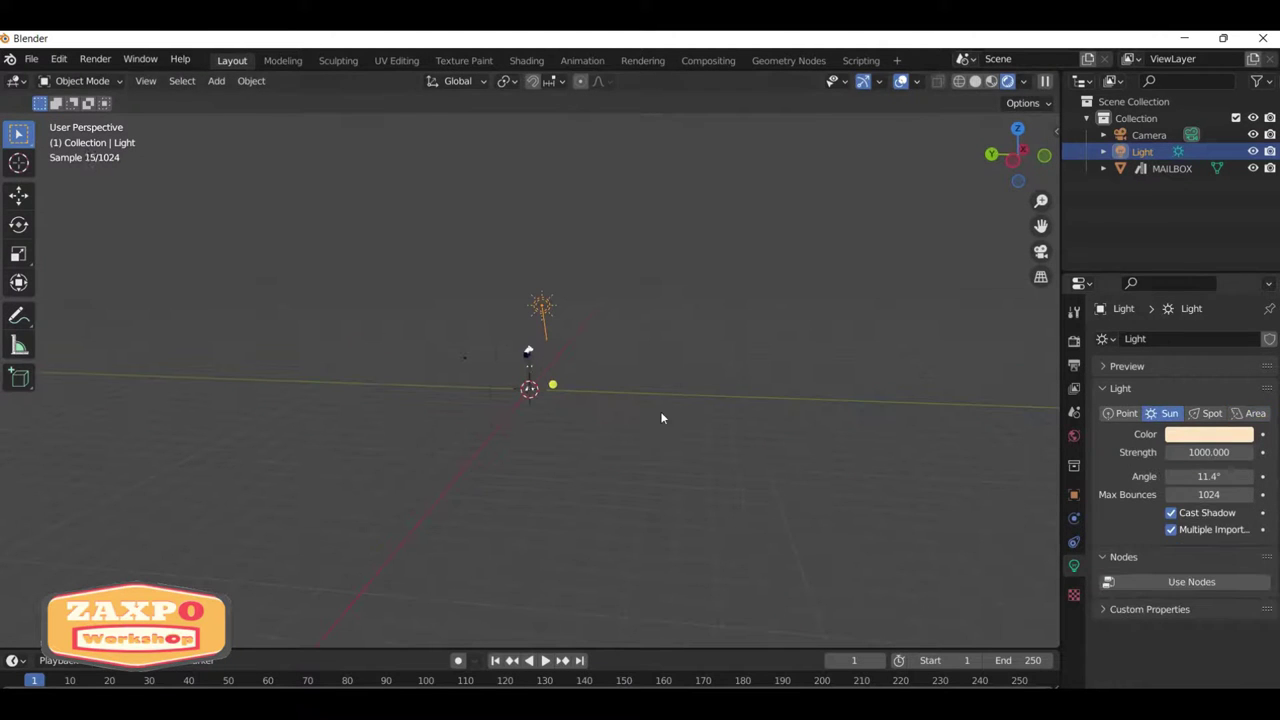
Set the sun strength to 5000 and look through the scene camera.
click(1210, 453)
text(5000)
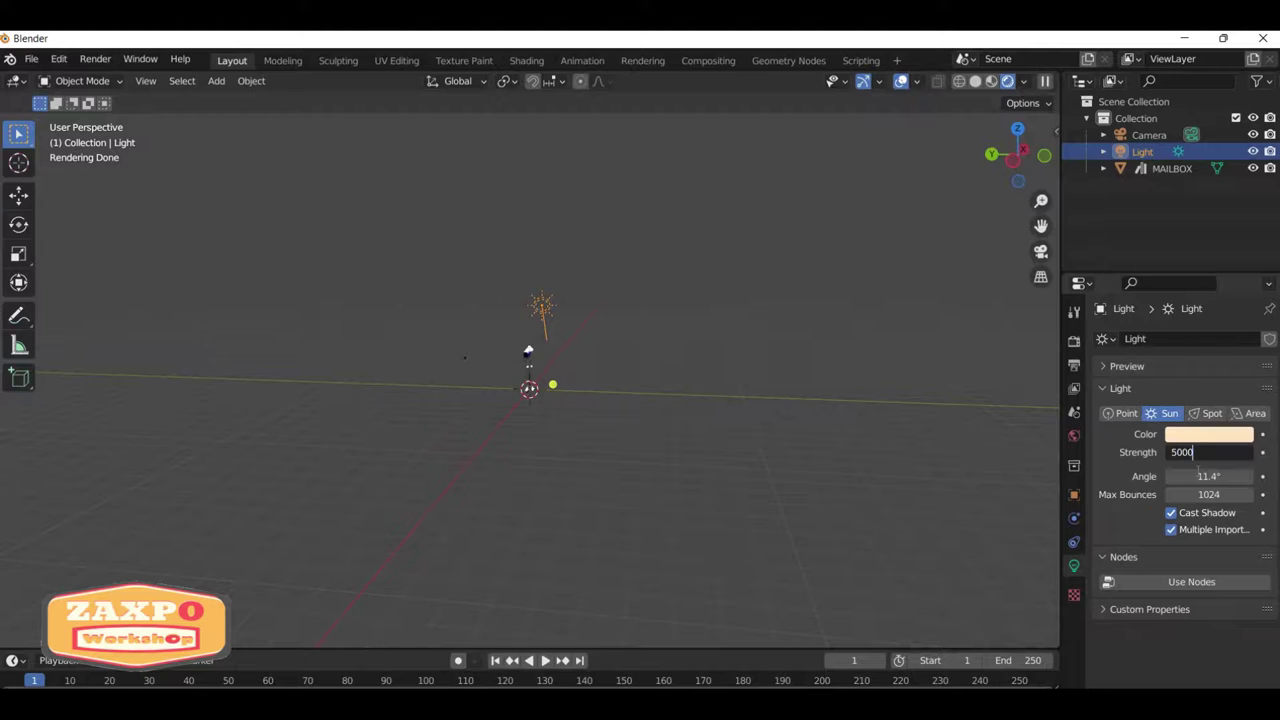
key(Return)
key(KP_0)
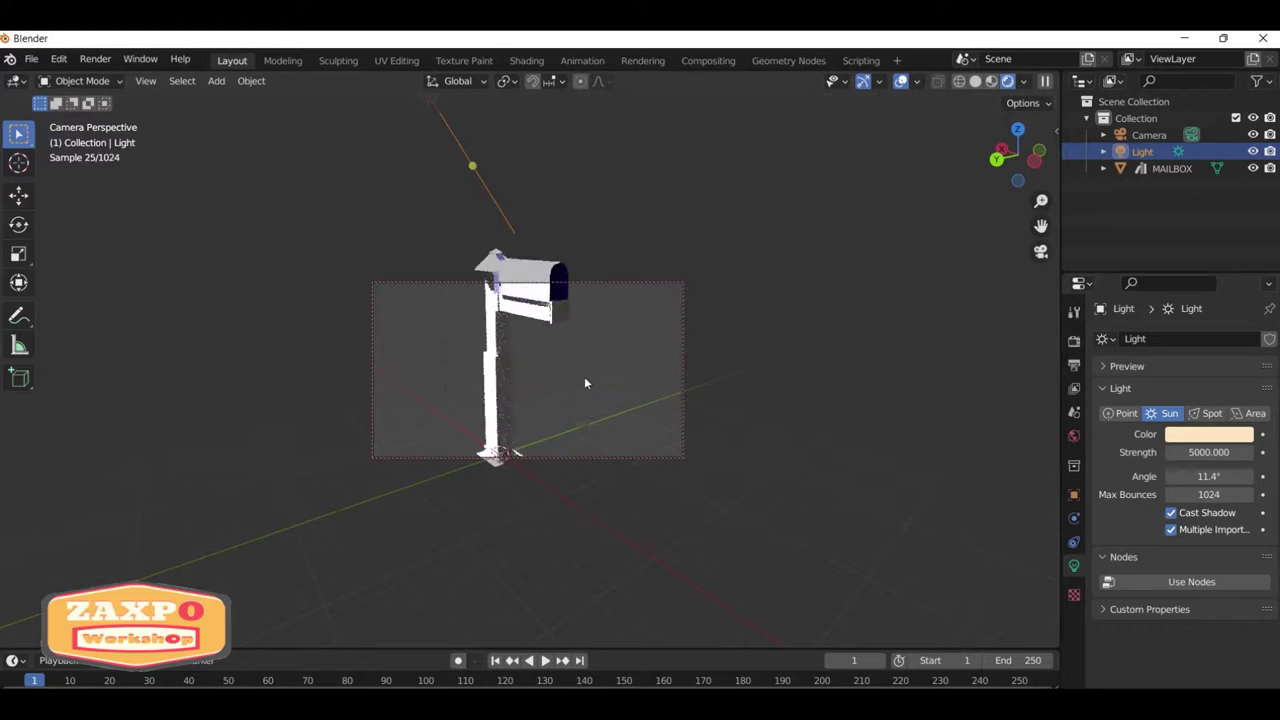
mouse_move(572, 383)
middle_down()
mouse_move(503, 388)
mouse_move(692, 345)
middle_up()
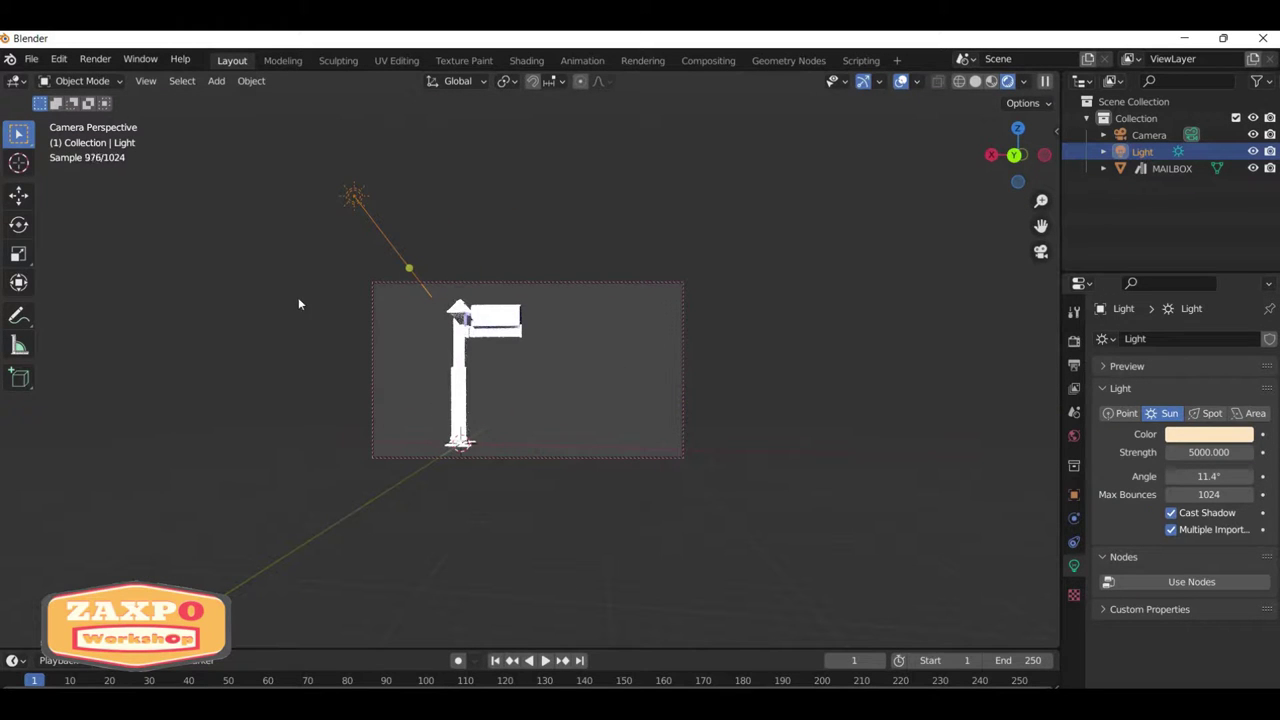
Scale MAILBOX down and lower it along the Z axis.
click(460, 380)
key(s)
key(g)
key(z)
click(446, 419)
middle_drag(494, 440, 507, 372)
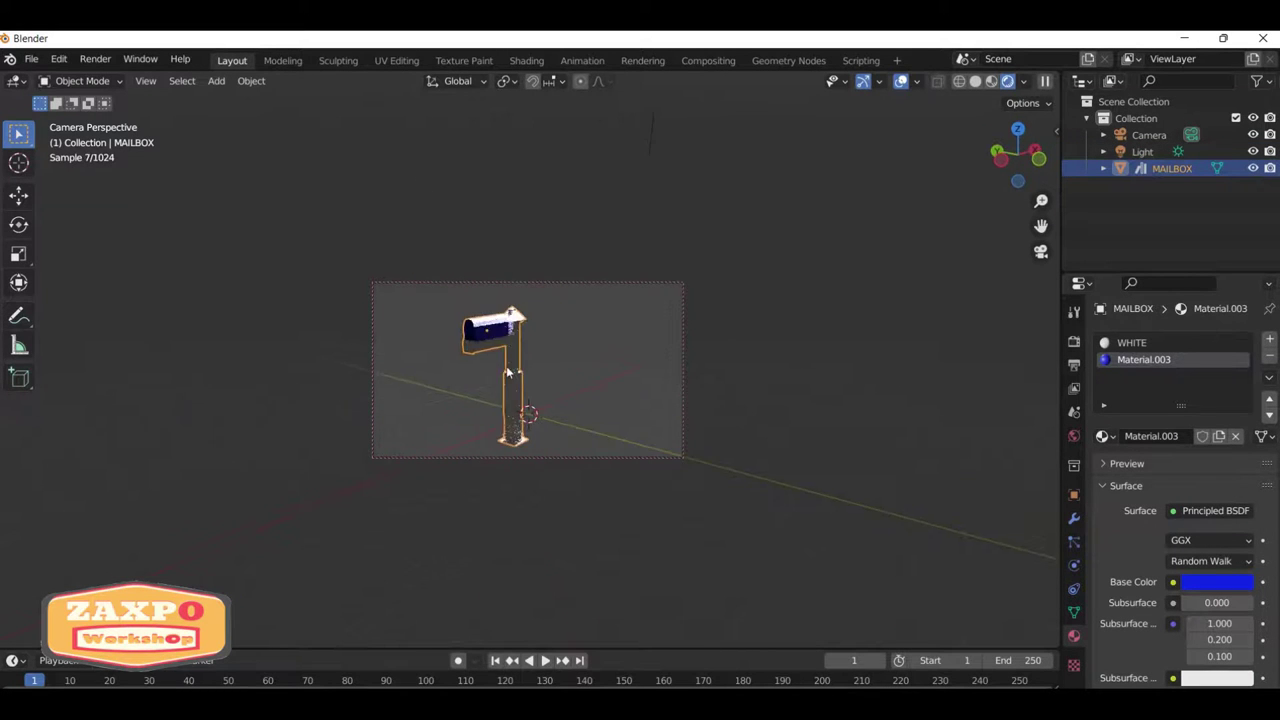
click(95, 59)
click(128, 77)
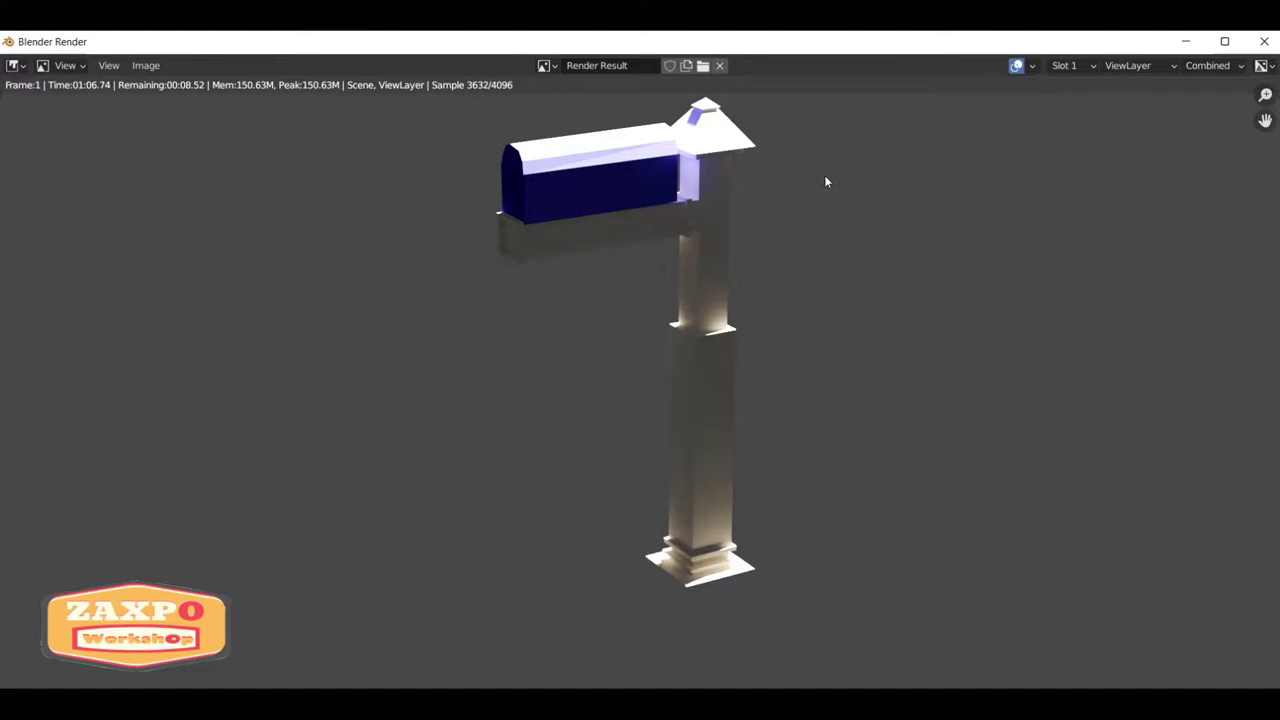
click(1264, 41)
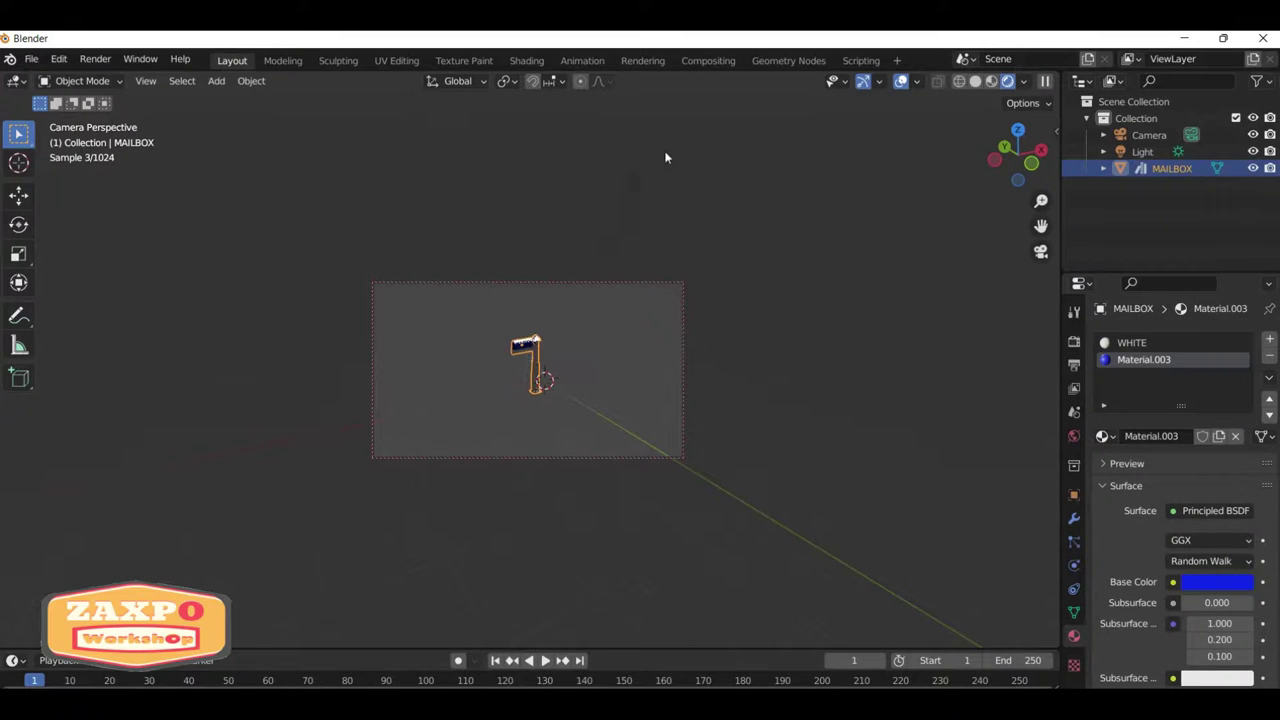
Select the sun light, then move and rotate it to light the mailbox brightly.
click(638, 185)
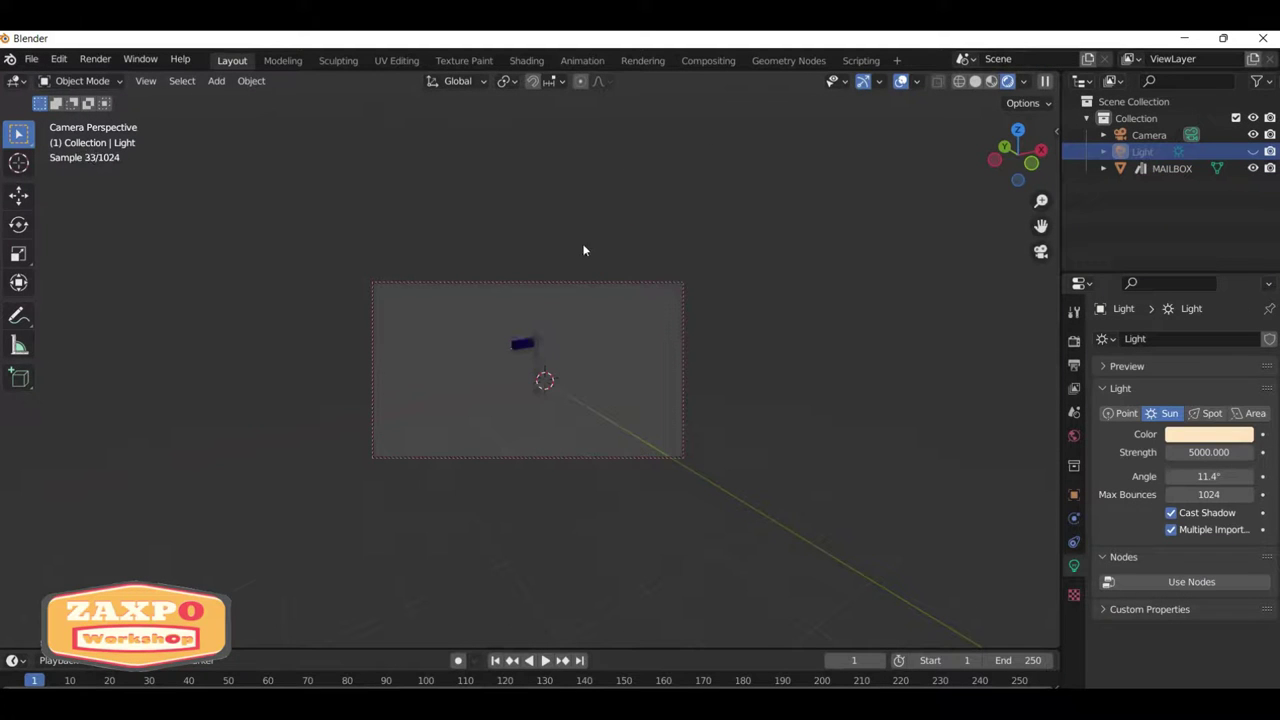
key(g)
click(462, 289)
key(r)
click(520, 337)
scroll(565, 359, down, 3)
shift+middle_drag(565, 359, 677, 309)
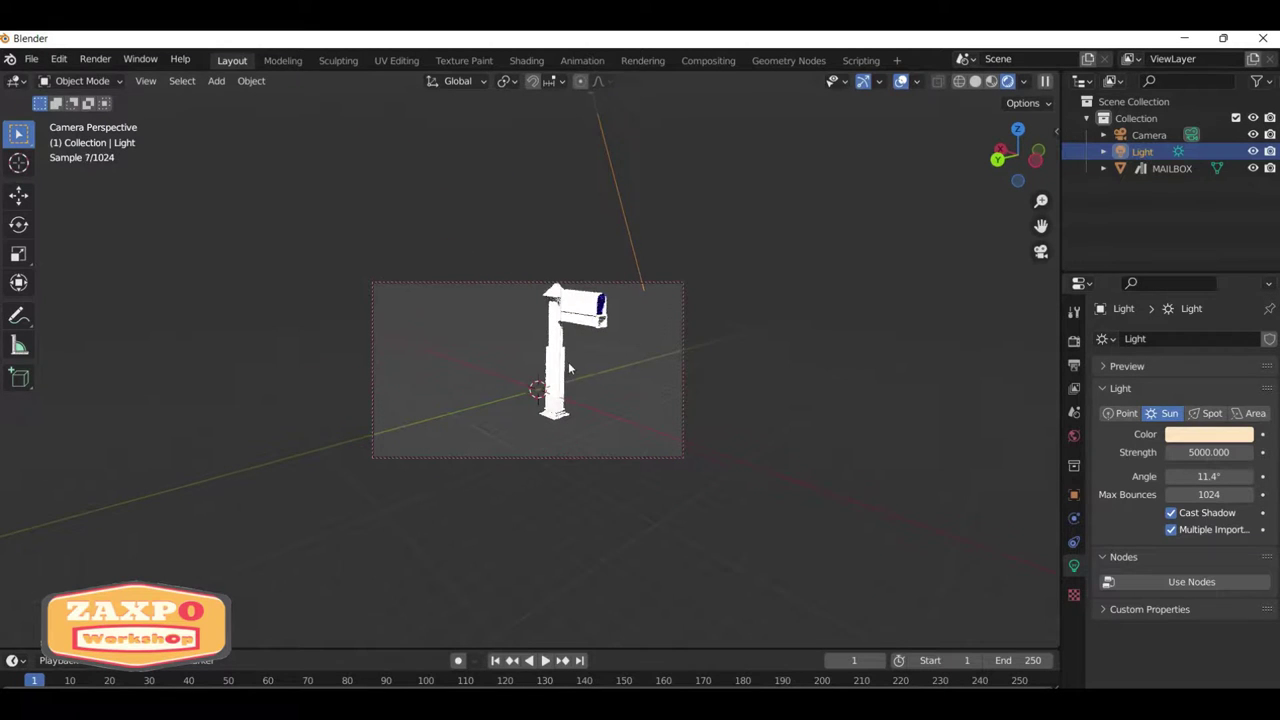
Tint the sun light pale pink with strength 2000 and nudge its direction.
click(1209, 434)
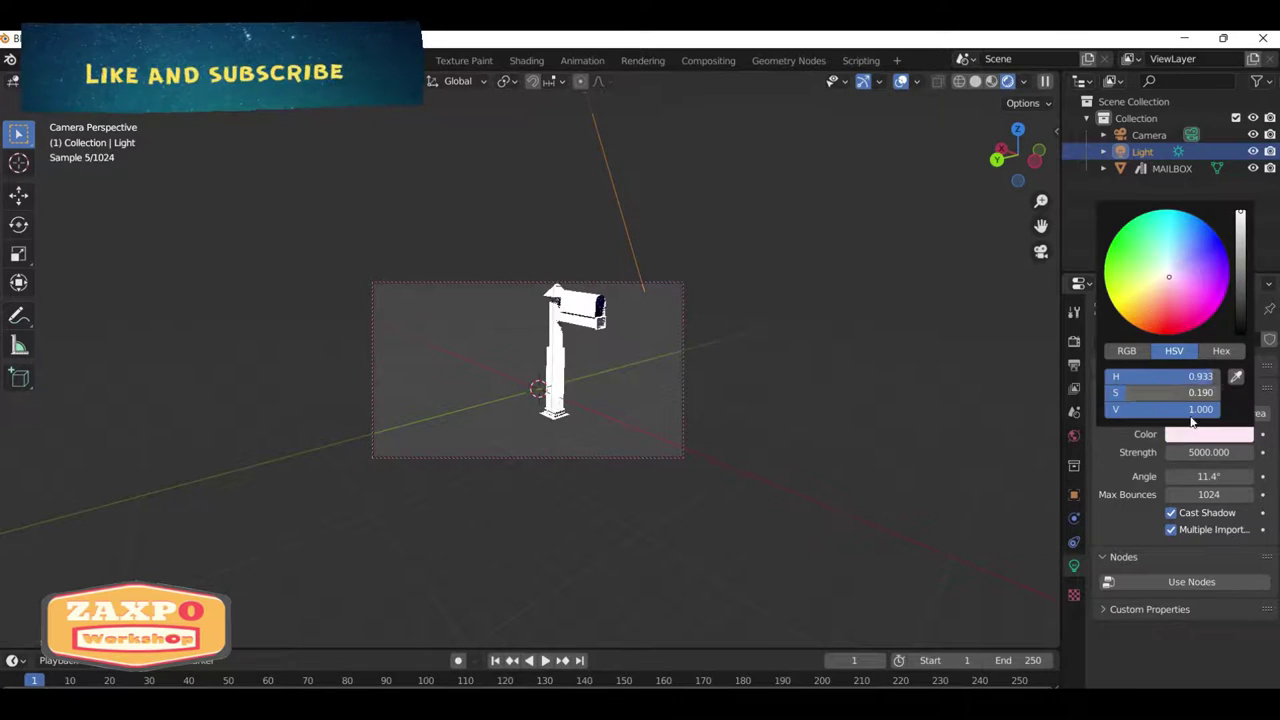
drag(1209, 452, 1195, 452)
click(1209, 452)
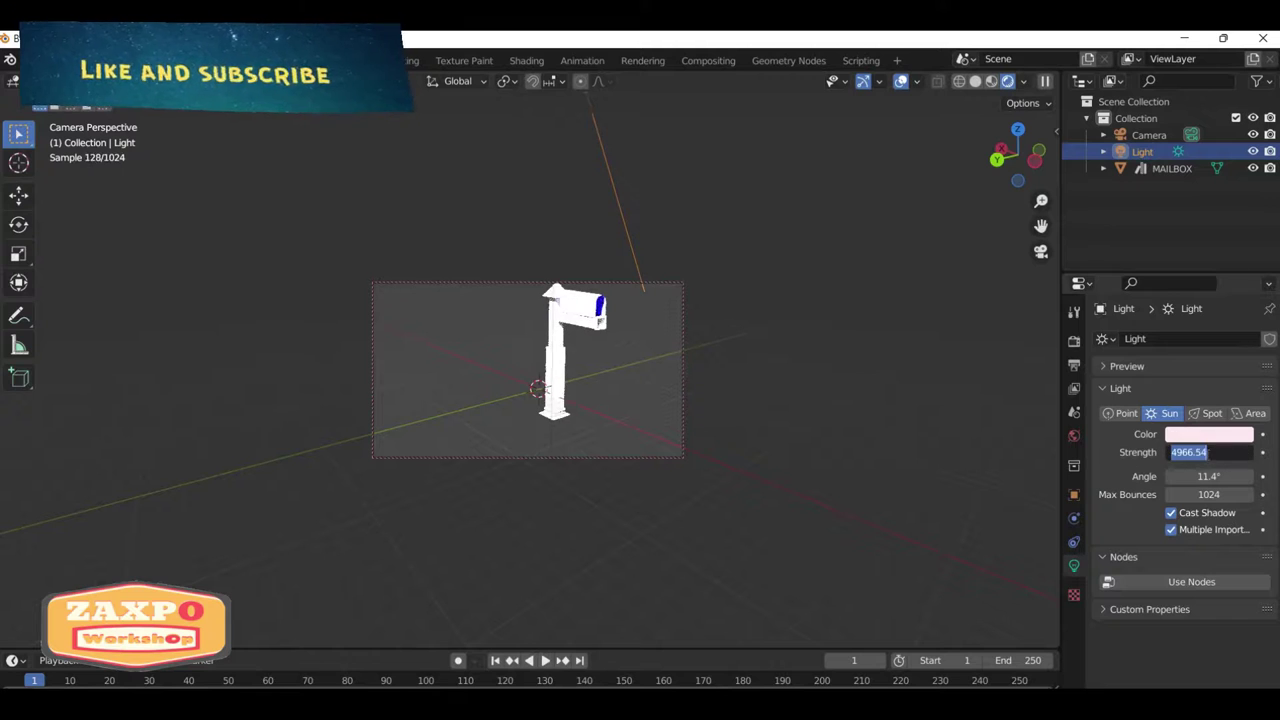
text(2000)
key(Return)
drag(643, 290, 628, 320)
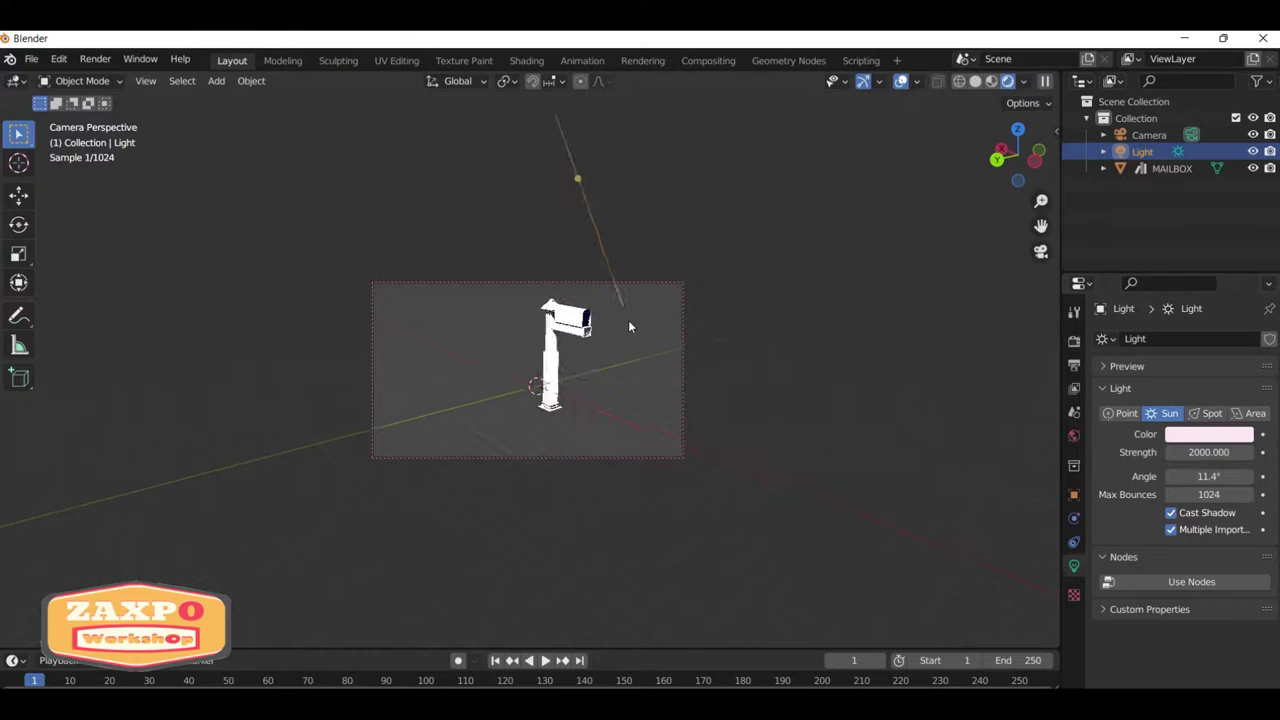
Bring up the Render Properties and scroll down through them.
click(1074, 341)
scroll(1136, 501, down, 3)
scroll(1114, 533, down, 3)
Expand the Film, Transparent, Light Paths and advanced sampling render settings.
click(1102, 574)
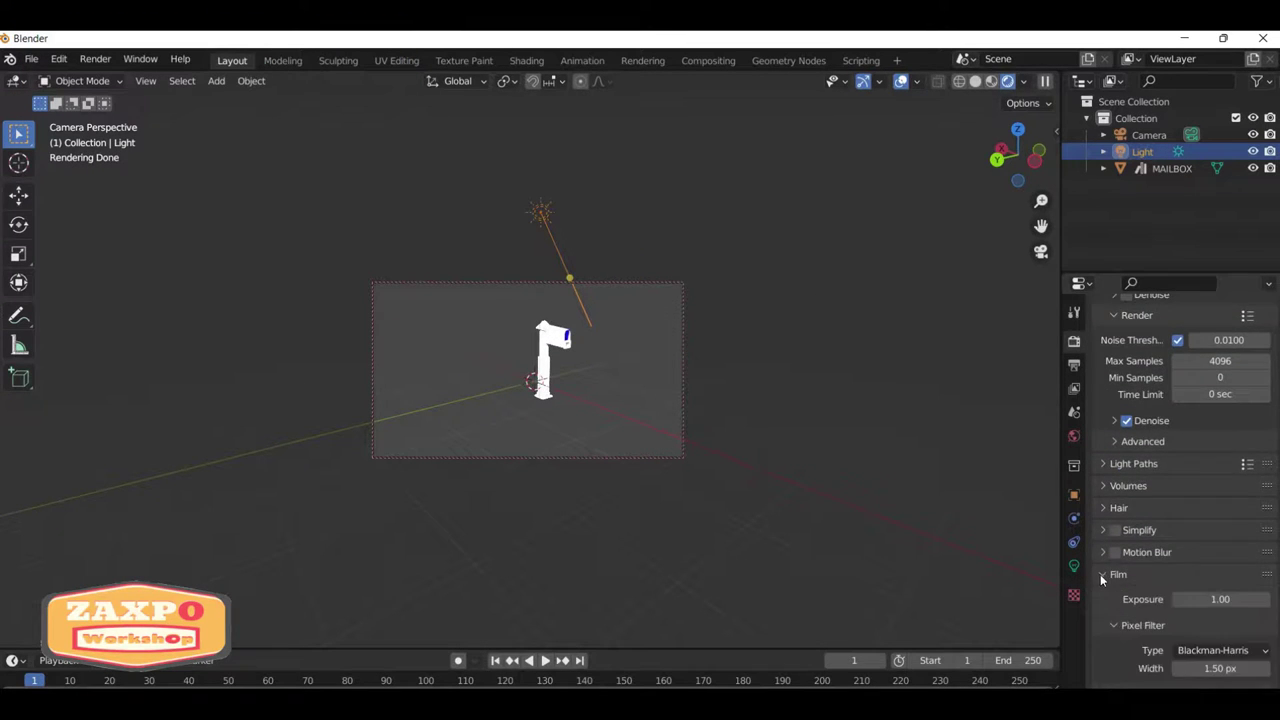
scroll(1116, 574, down, 2)
scroll(1116, 574, down, 2)
click(1116, 574)
scroll(1100, 590, down, 2)
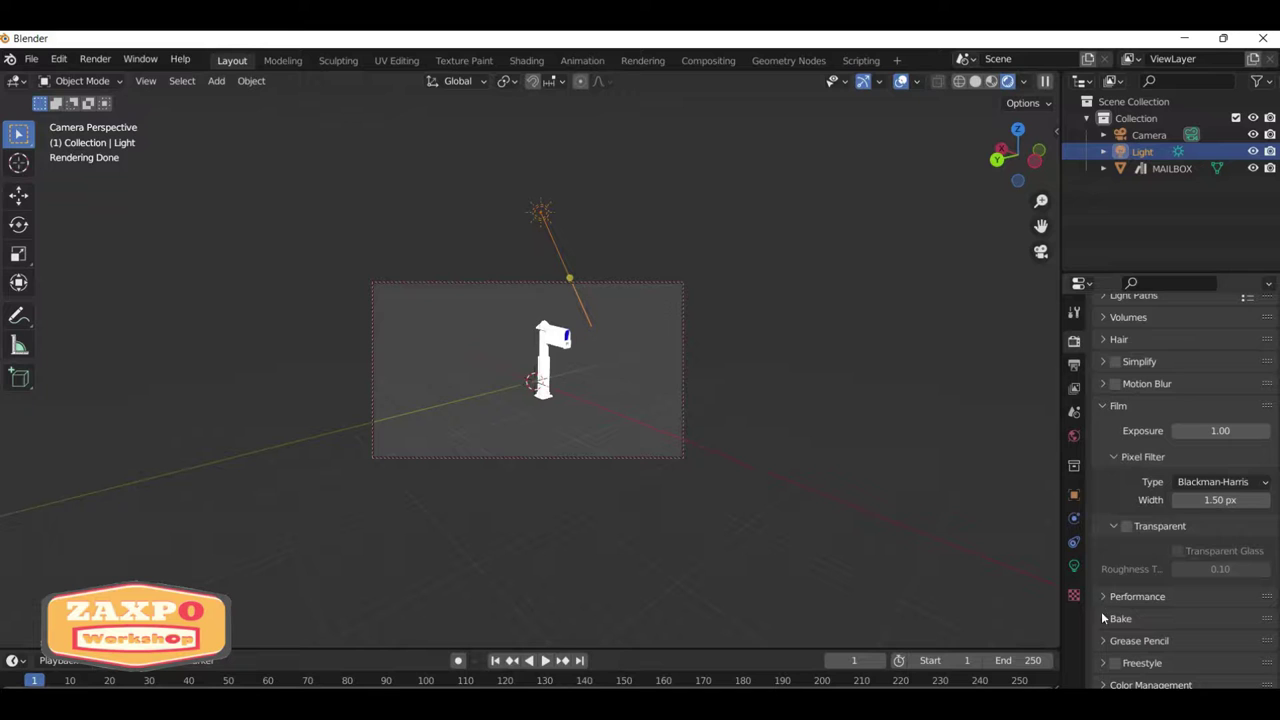
scroll(1101, 600, up, 3)
click(1108, 402)
click(1110, 378)
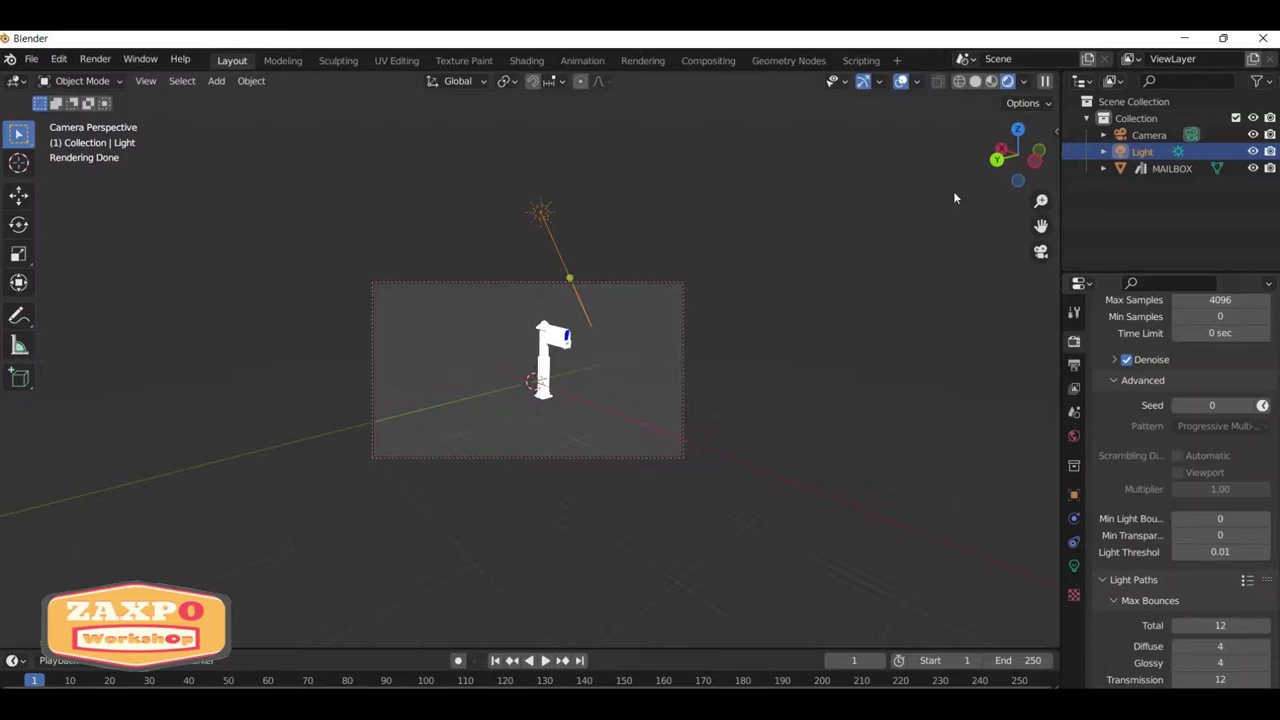
Browse the viewport shading, overlay and environment lighting options across workspaces, ending back in Layout.
click(1023, 81)
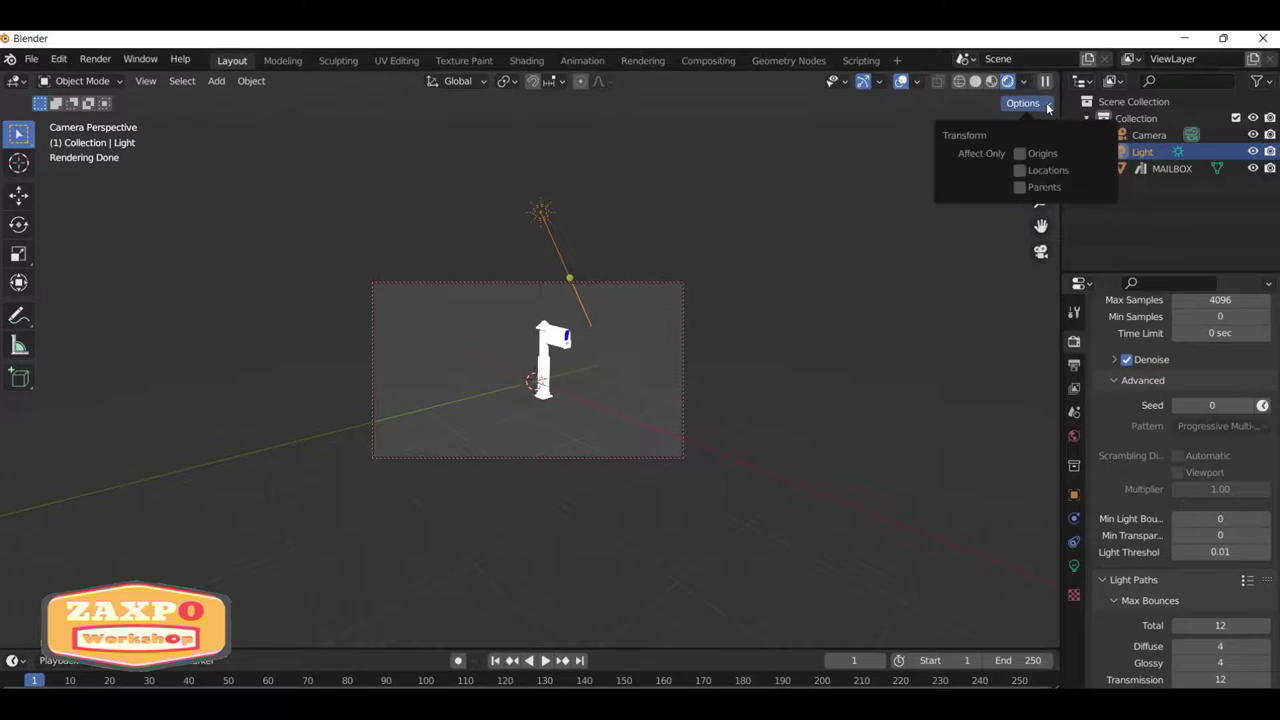
click(1021, 84)
click(918, 84)
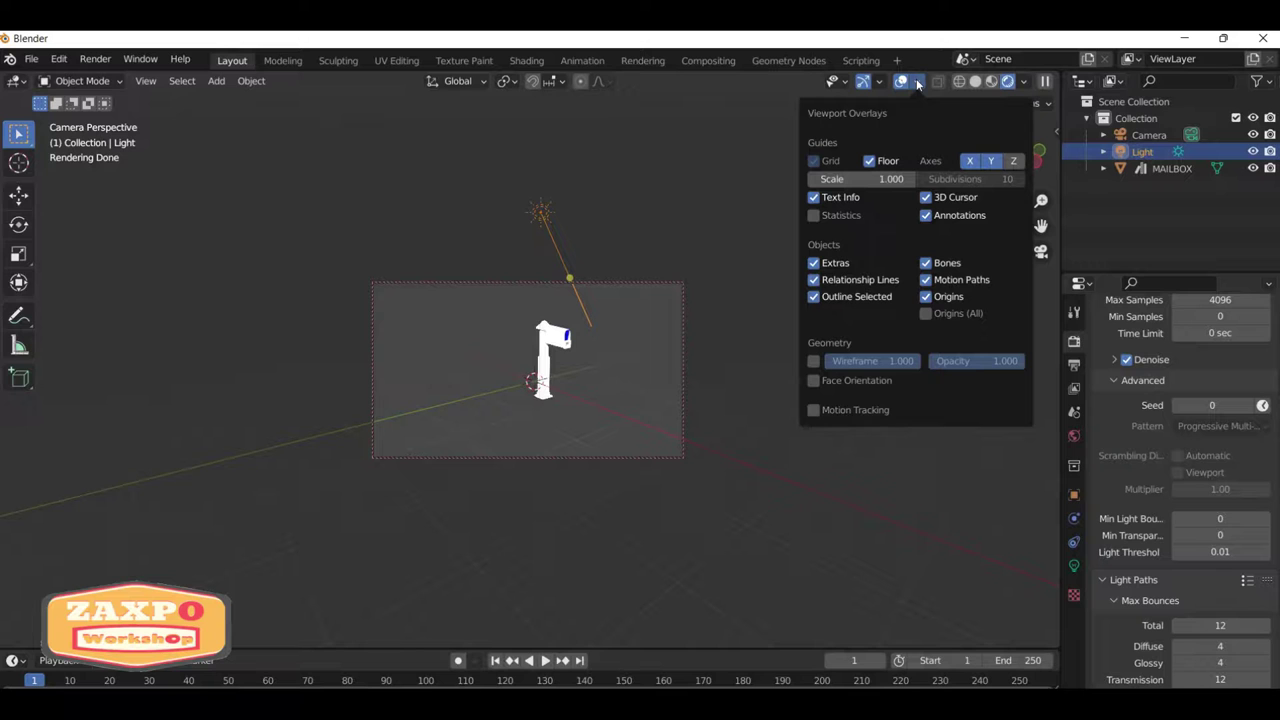
click(582, 60)
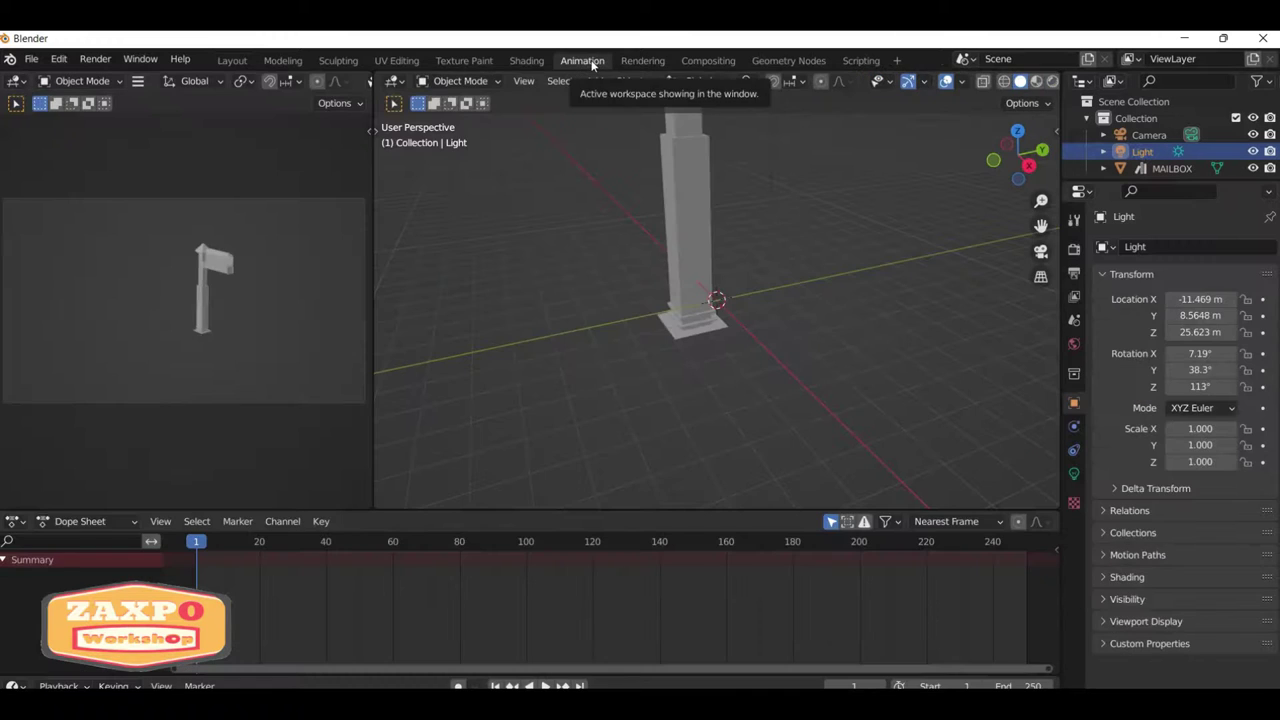
click(526, 60)
click(1045, 82)
click(1017, 234)
click(232, 60)
Switch the viewport to Material Preview and display the sun light's settings.
key(z)
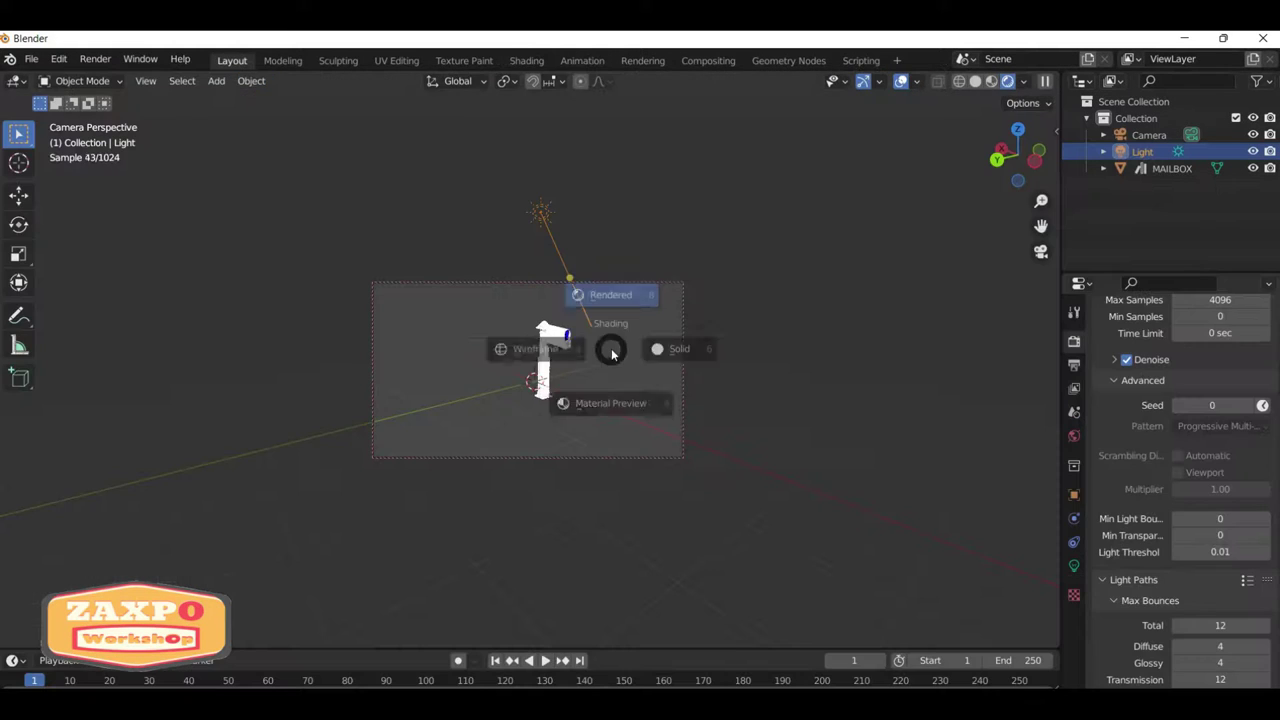
click(588, 445)
middle_drag(610, 240, 632, 234)
click(1074, 565)
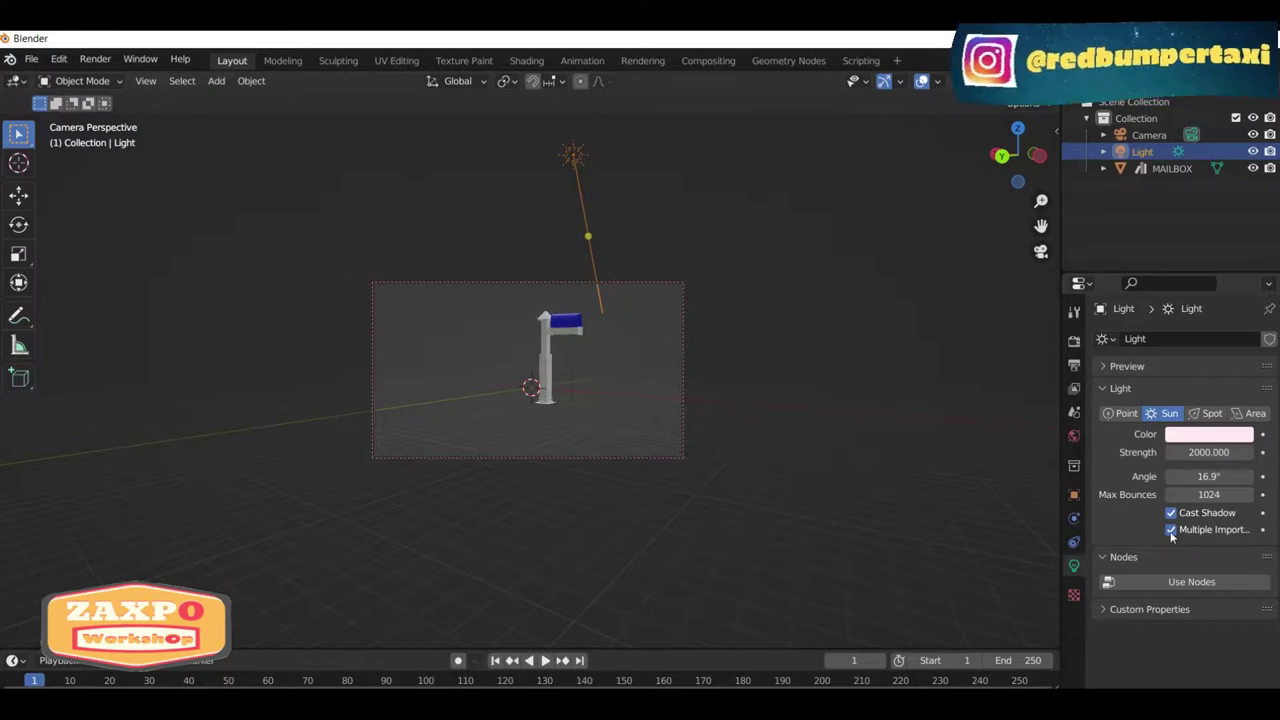
Change the sun light's colour to pure white.
click(1127, 366)
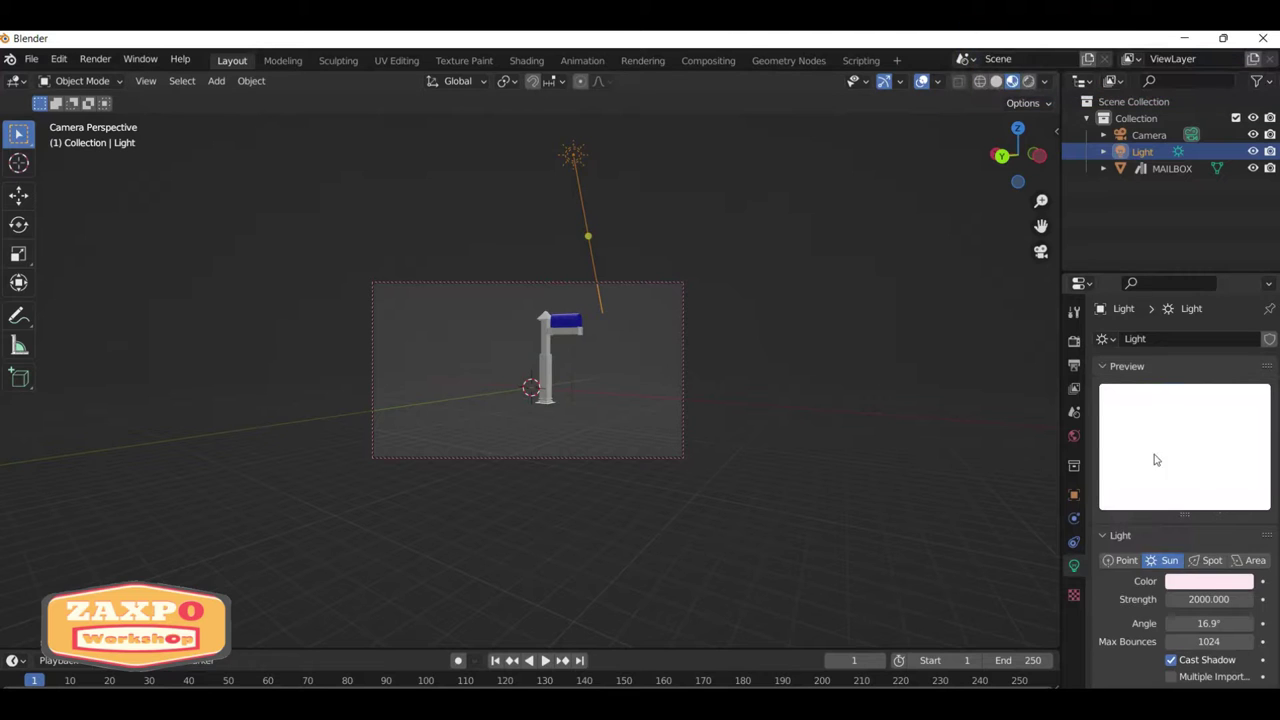
click(1187, 581)
drag(1177, 423, 1161, 445)
drag(1188, 539, 1110, 539)
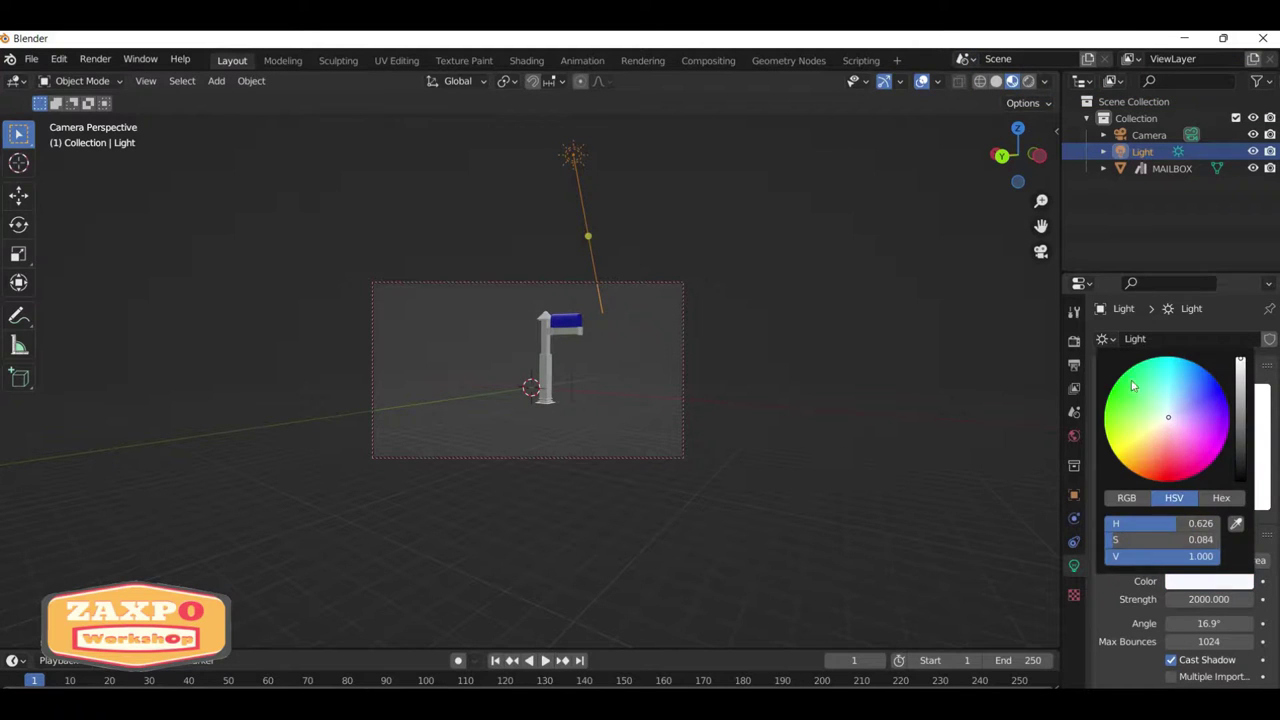
Switch the viewport to Rendered shading and orbit around the mailbox.
key(z)
click(747, 255)
mouse_move(652, 321)
middle_down()
mouse_move(576, 415)
mouse_move(651, 363)
middle_up()
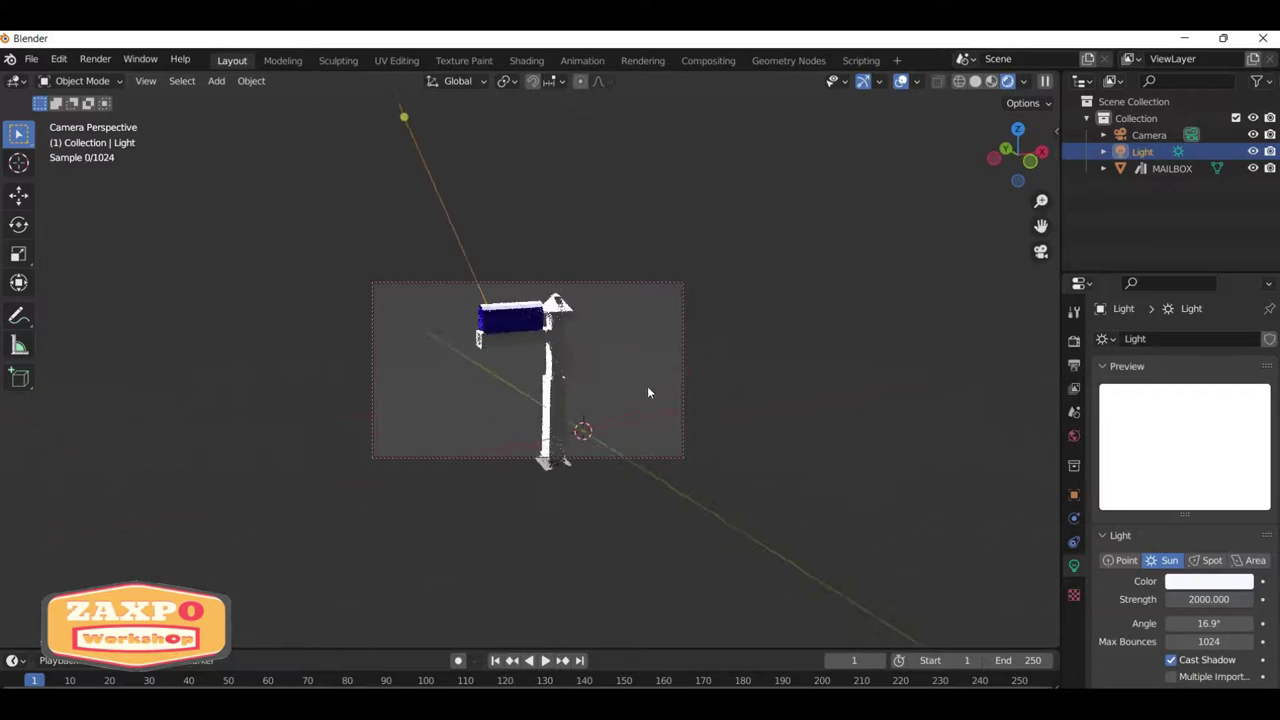
In the Cycles render settings, collapse the groups and expand Color Management.
click(1075, 313)
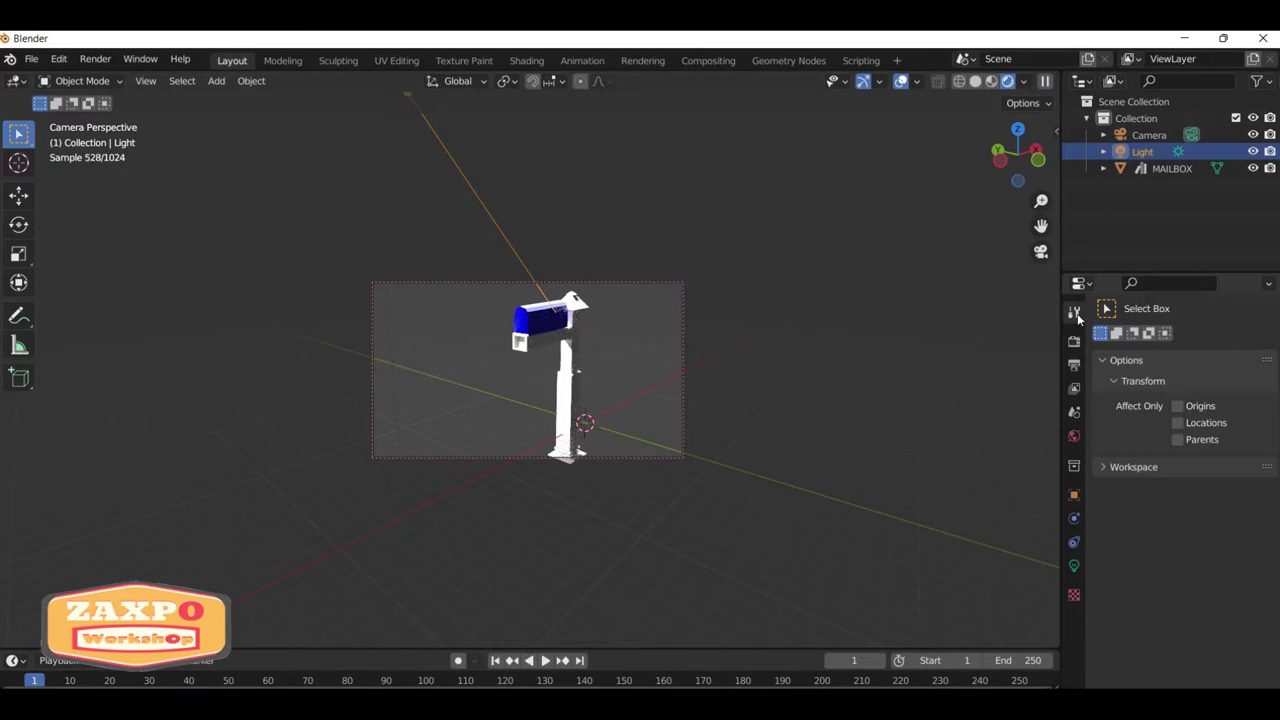
click(1076, 340)
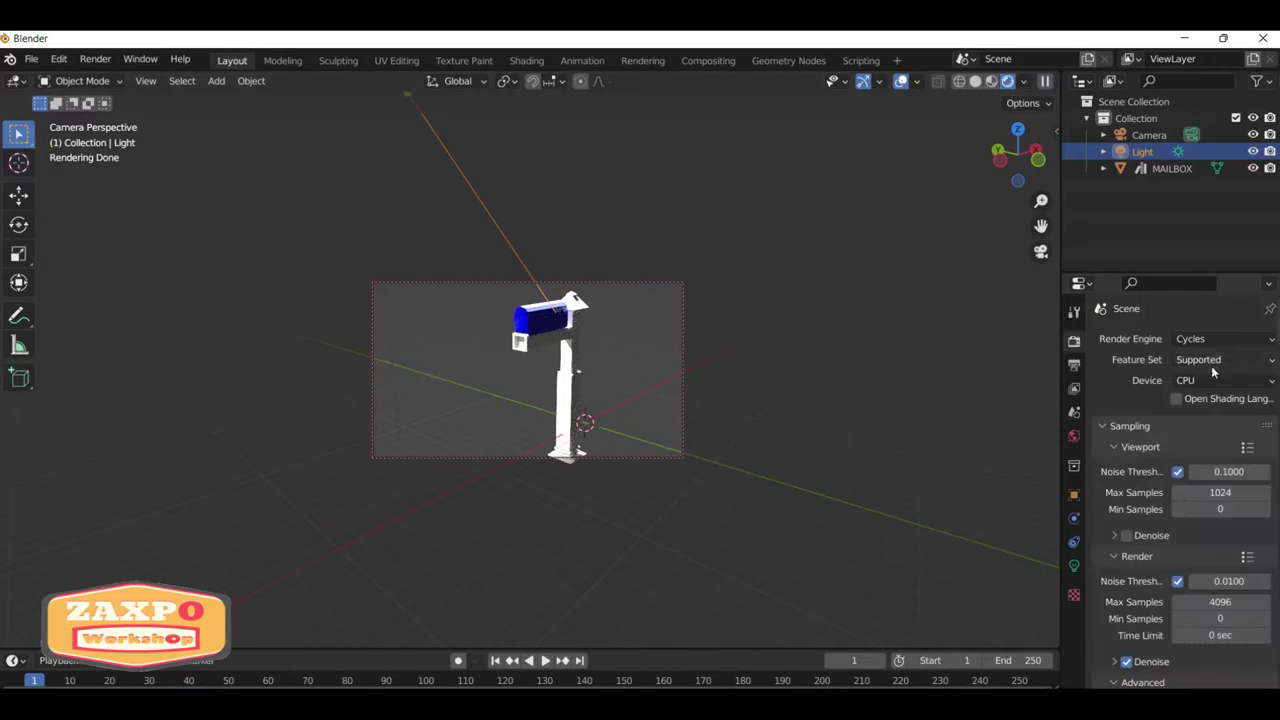
click(1102, 426)
drag(1104, 449, 1104, 603)
click(1100, 669)
scroll(1115, 635, down, 3)
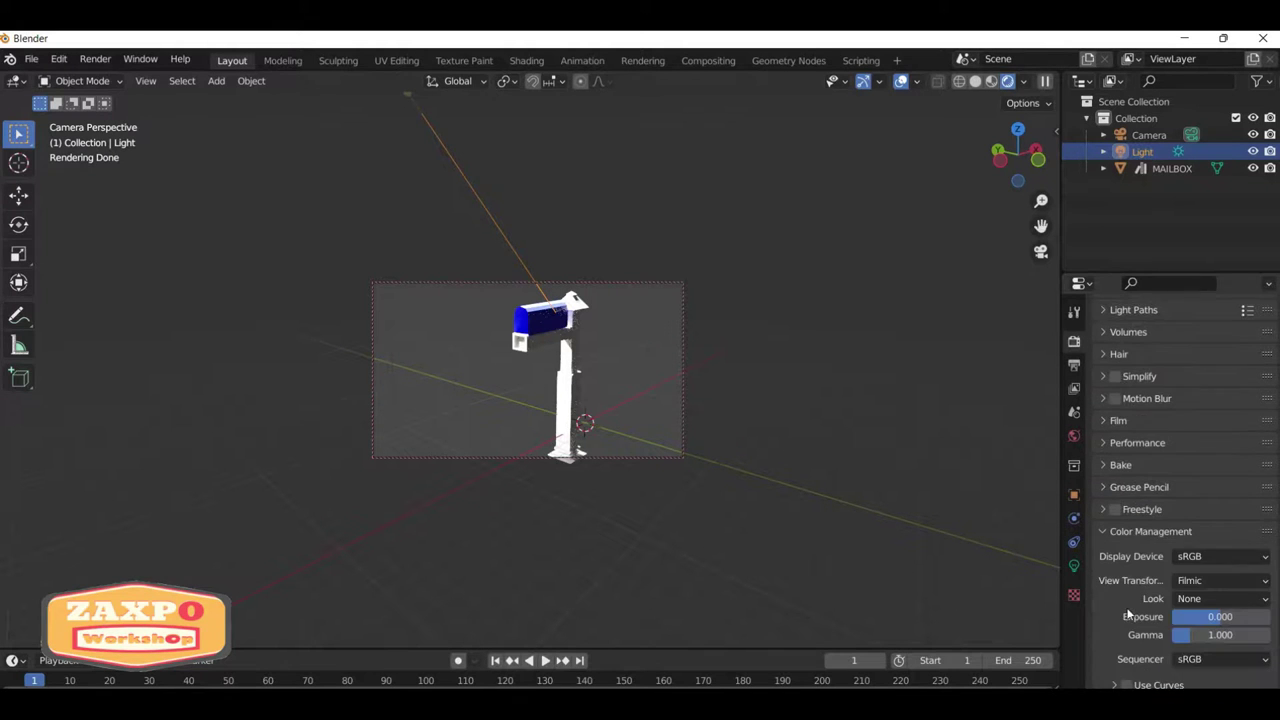
click(1098, 510)
click(1096, 466)
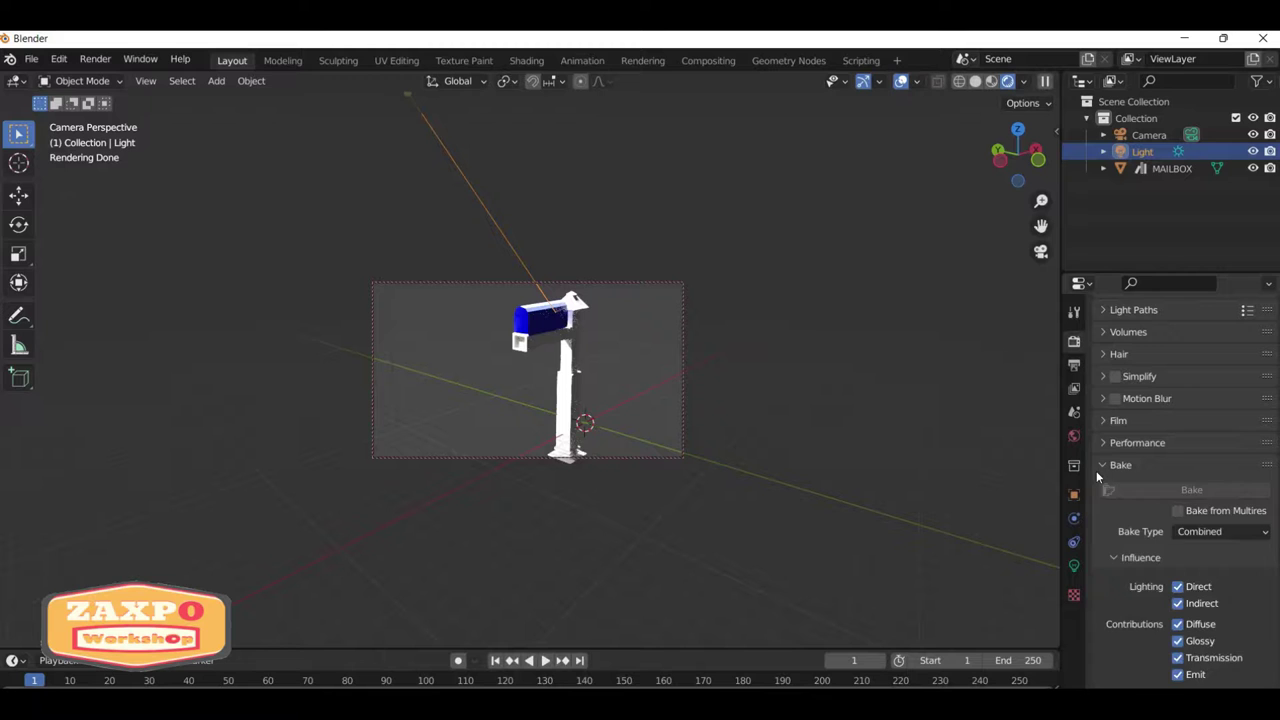
ctrl+click(1097, 442)
click(1097, 442)
Render an image of the mailbox and close the render window.
key(g)
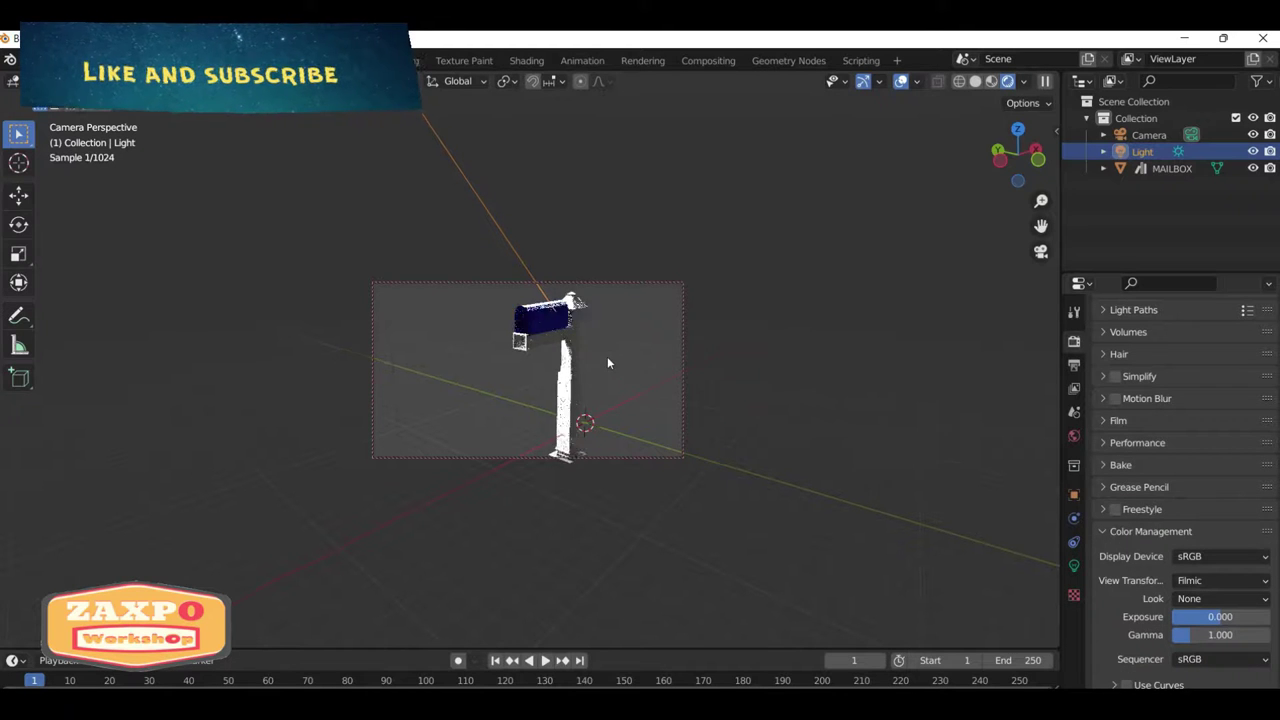
click(110, 60)
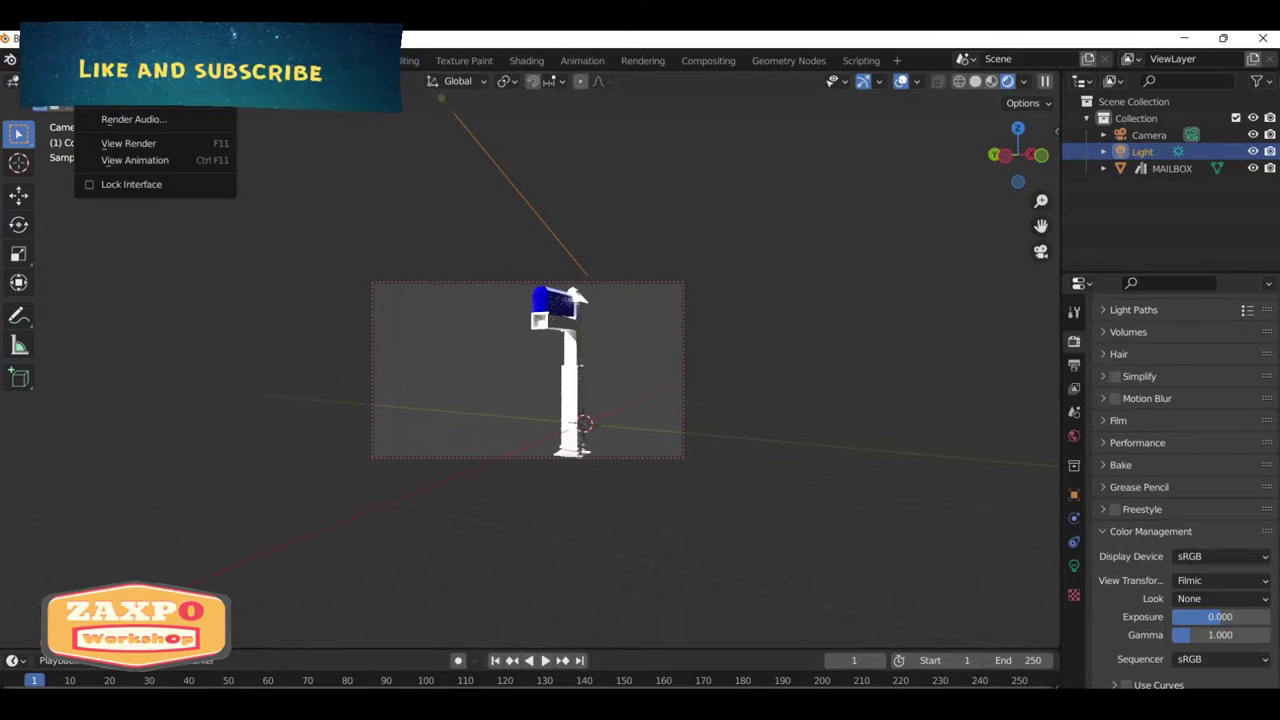
click(118, 76)
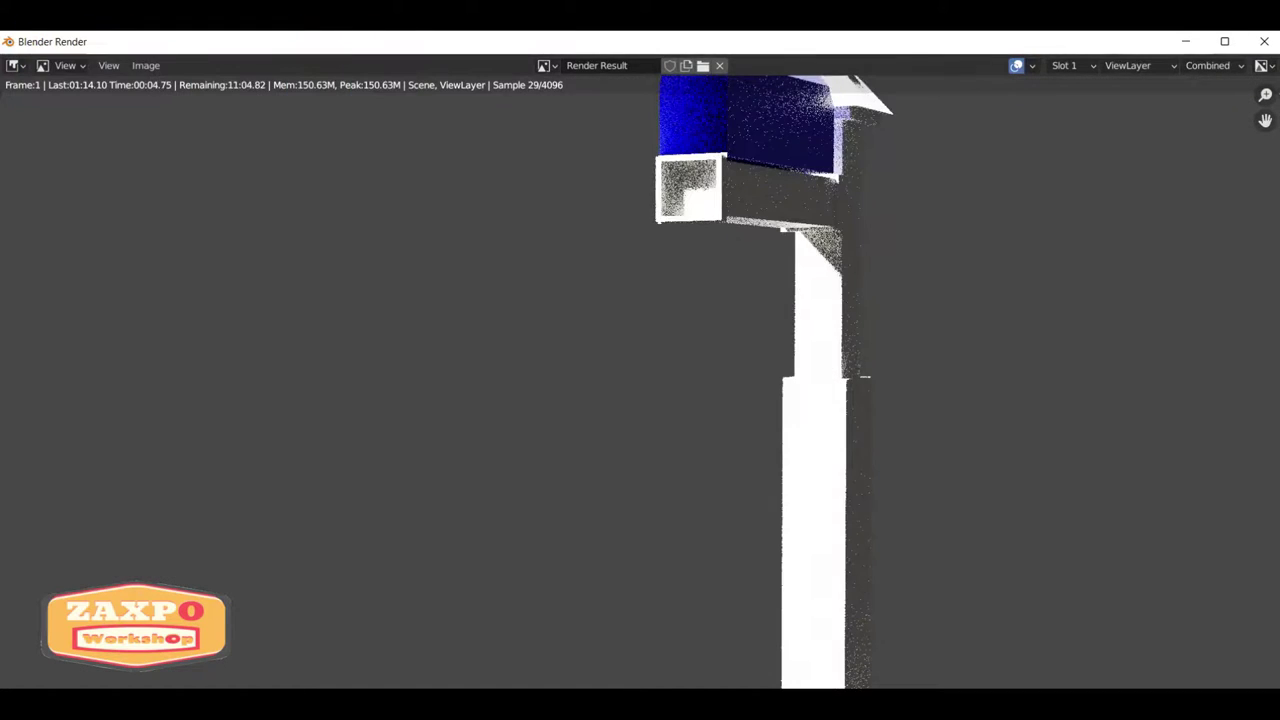
click(1264, 41)
Orbit the view, render the mailbox again, then close the render result.
mouse_move(560, 300)
middle_down()
mouse_move(538, 359)
mouse_move(490, 383)
middle_up()
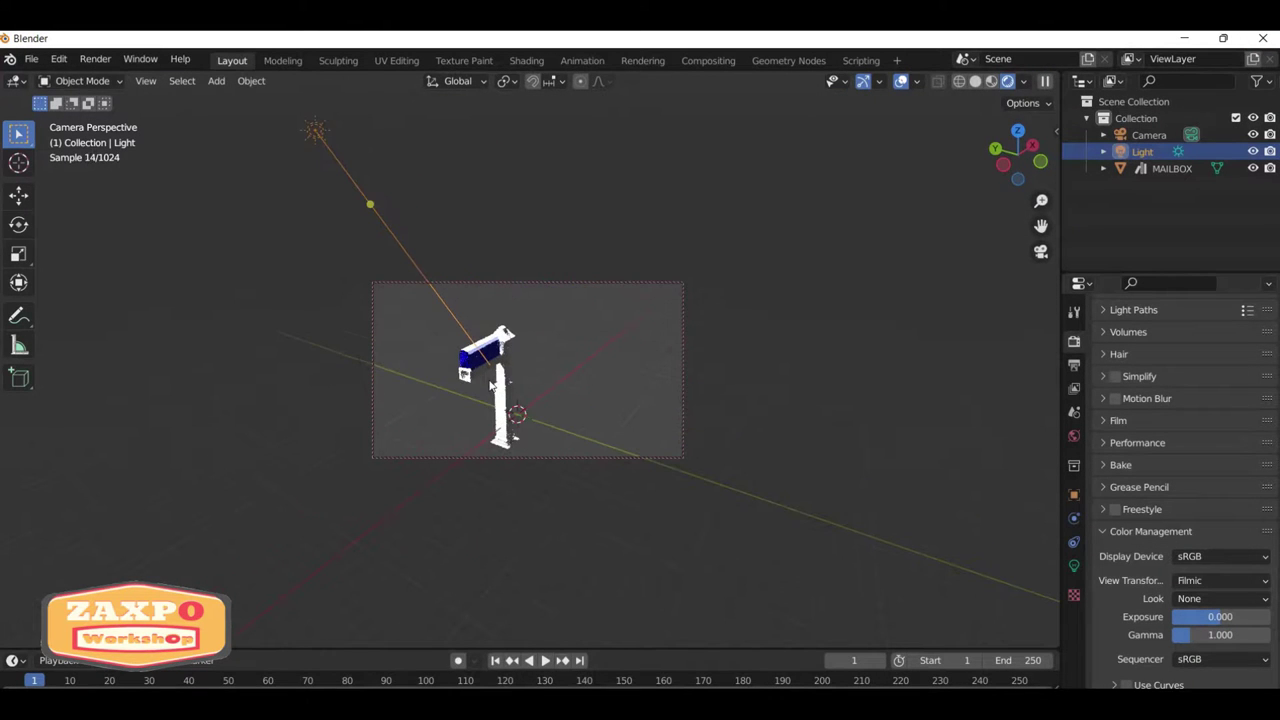
click(95, 59)
click(108, 78)
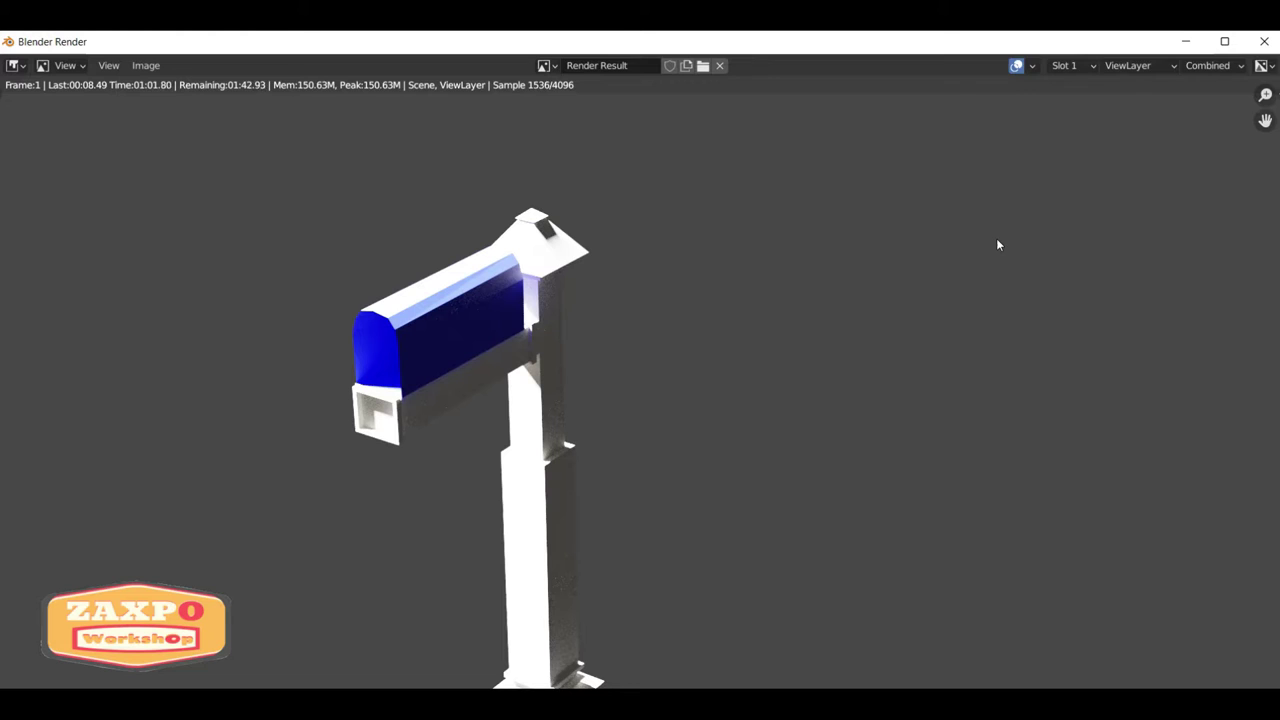
click(1264, 41)
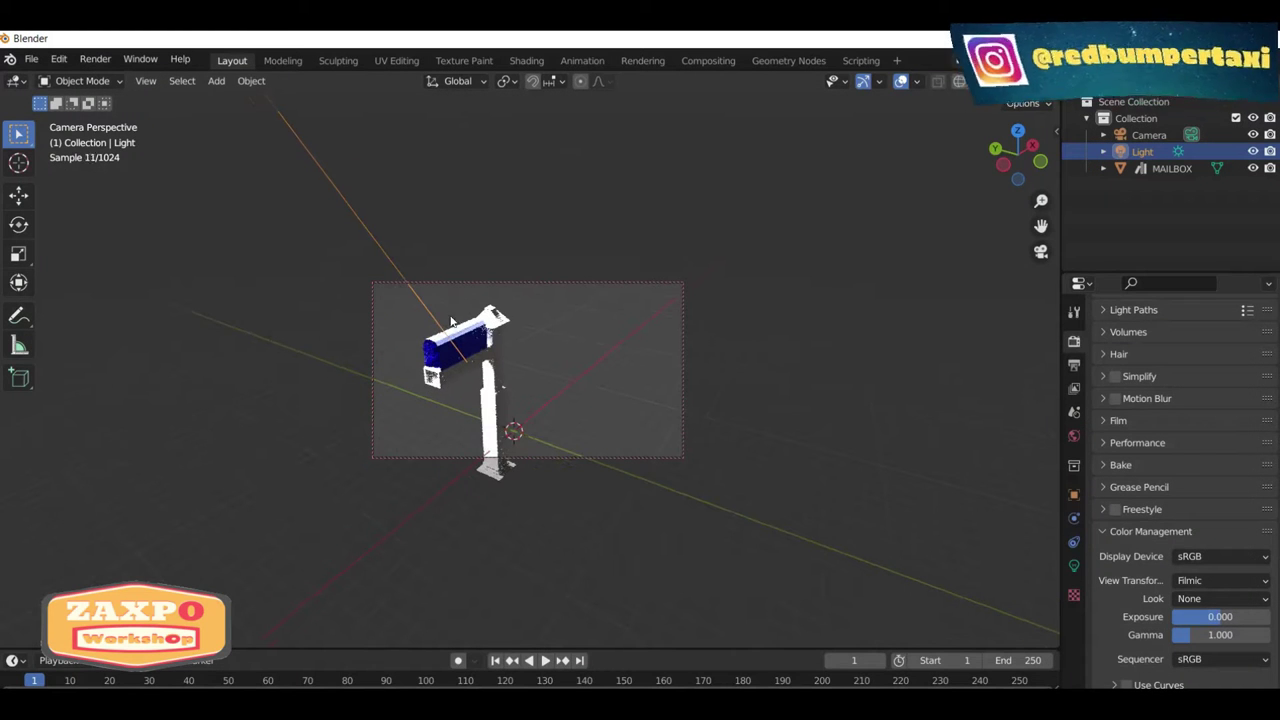
In Material Preview, select the MAILBOX object and enter Edit Mode.
key(z)
click(445, 413)
click(479, 336)
mouse_move(479, 336)
middle_down()
mouse_move(713, 396)
mouse_move(752, 289)
mouse_move(710, 336)
mouse_move(603, 383)
mouse_move(397, 285)
middle_up()
key(Tab)
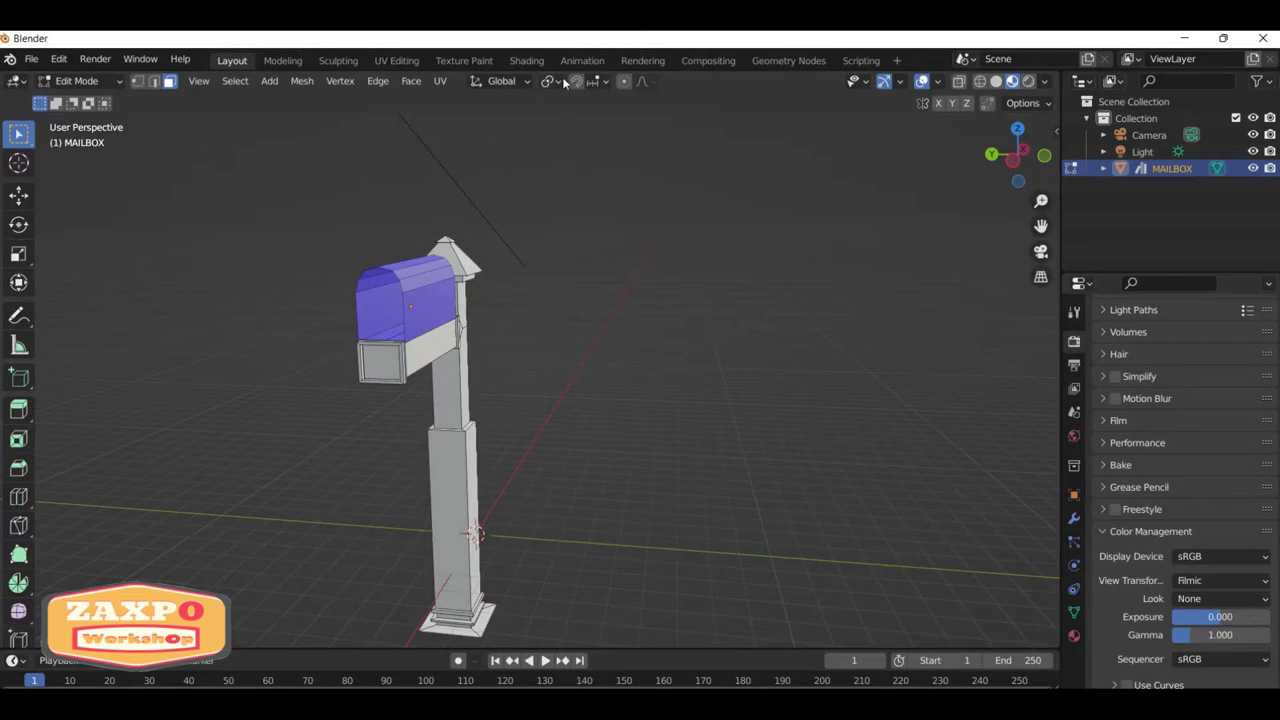
Select the blue box top and set Metallic 0.716, Specular 0.405, Roughness 0.315.
click(526, 60)
scroll(567, 295, up, 3)
shift+middle_drag(567, 295, 629, 313)
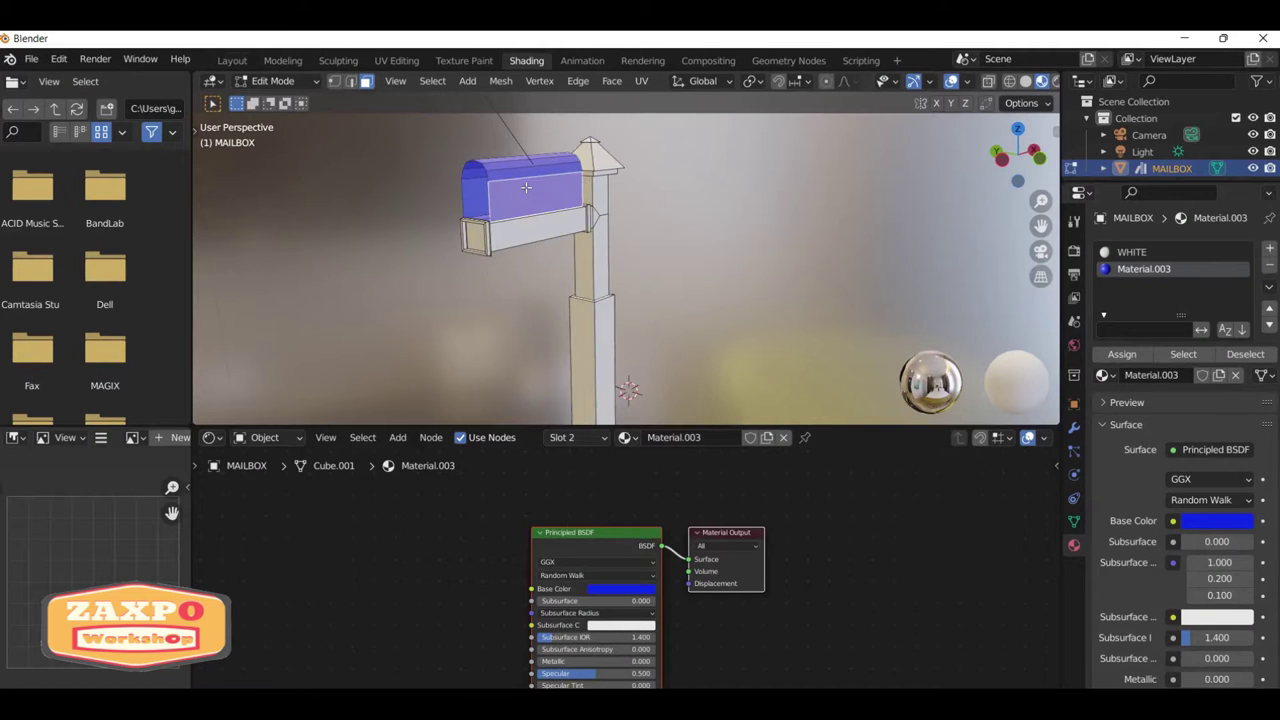
key(l)
middle_drag(640, 598, 649, 530)
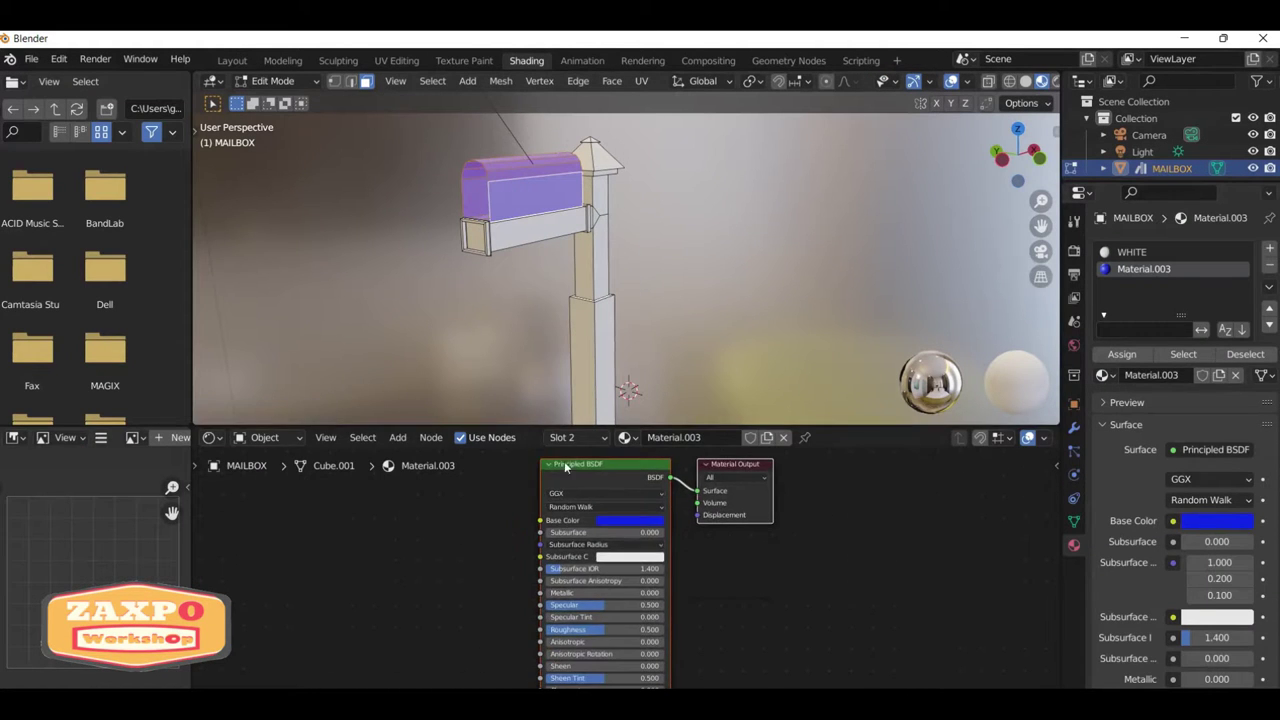
mouse_move(590, 592)
mouse_down()
mouse_move(630, 592)
mouse_move(570, 629)
mouse_up()
mouse_move(560, 300)
middle_down()
mouse_move(597, 263)
mouse_move(477, 237)
middle_up()
Preview the material in Rendered shading, then go back to the Layout workspace.
key(z)
click(597, 263)
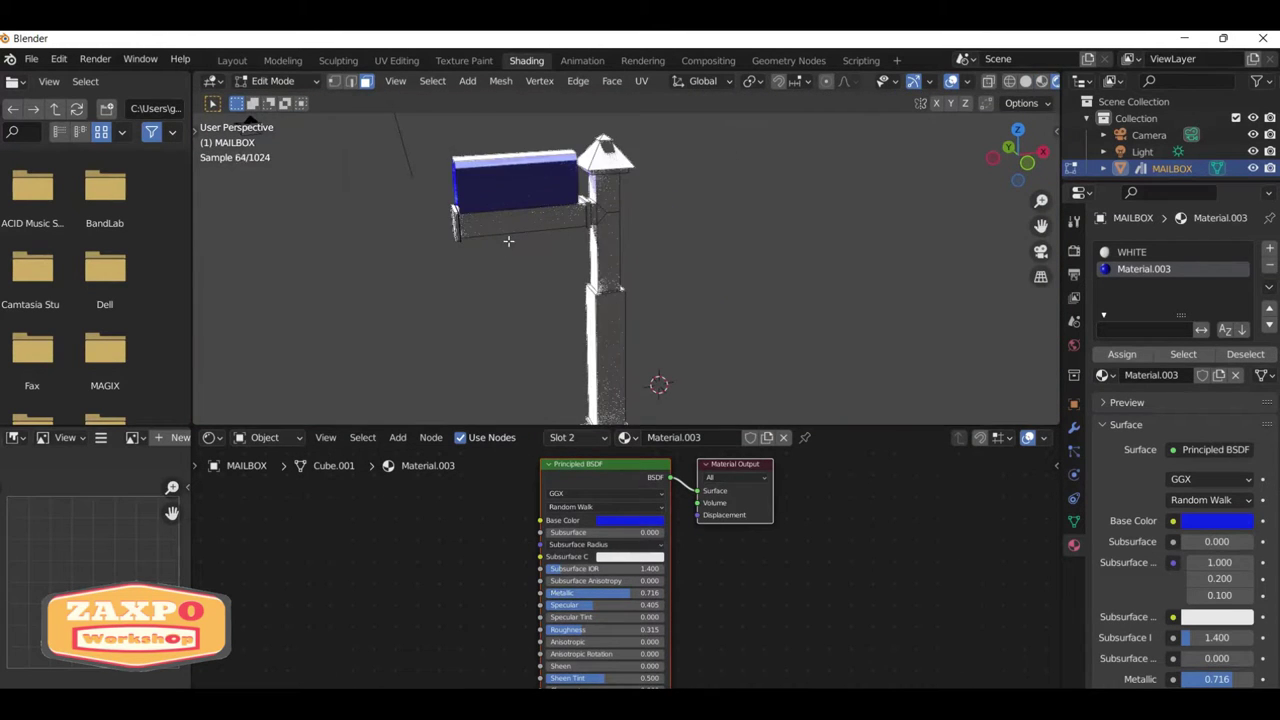
click(232, 60)
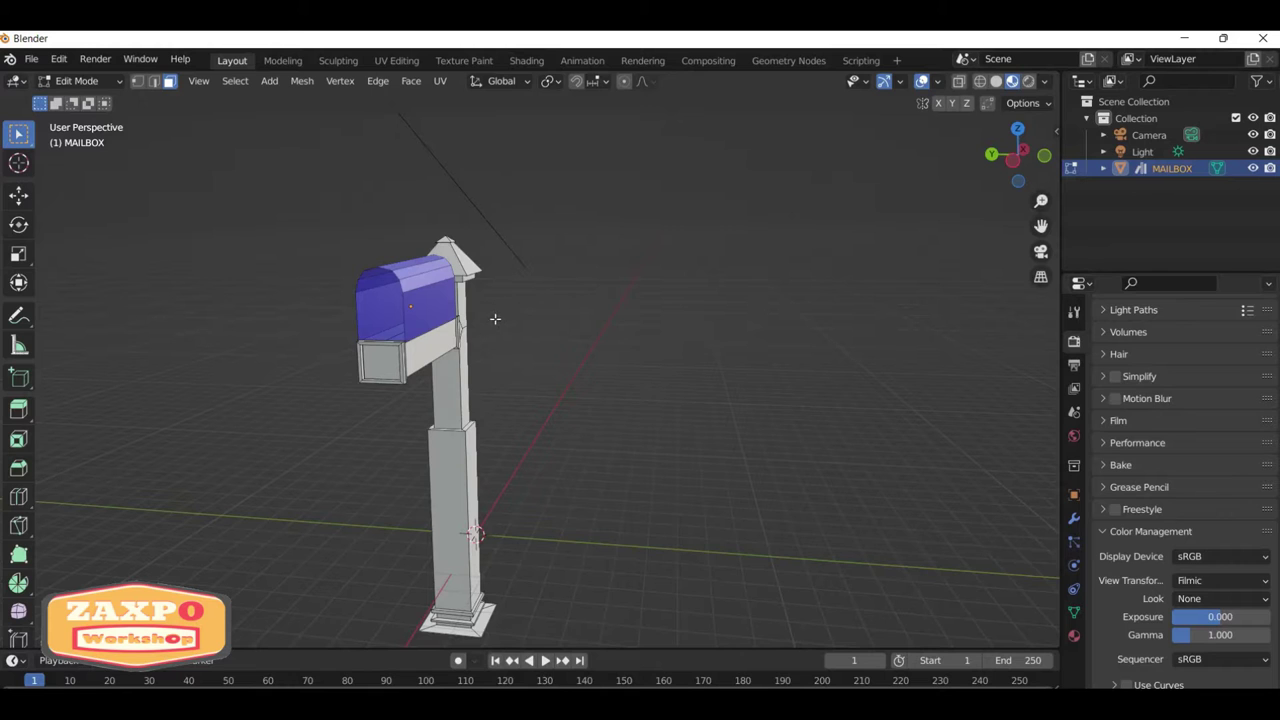
Switch to Rendered shading and orbit so the mailbox points right.
key(z)
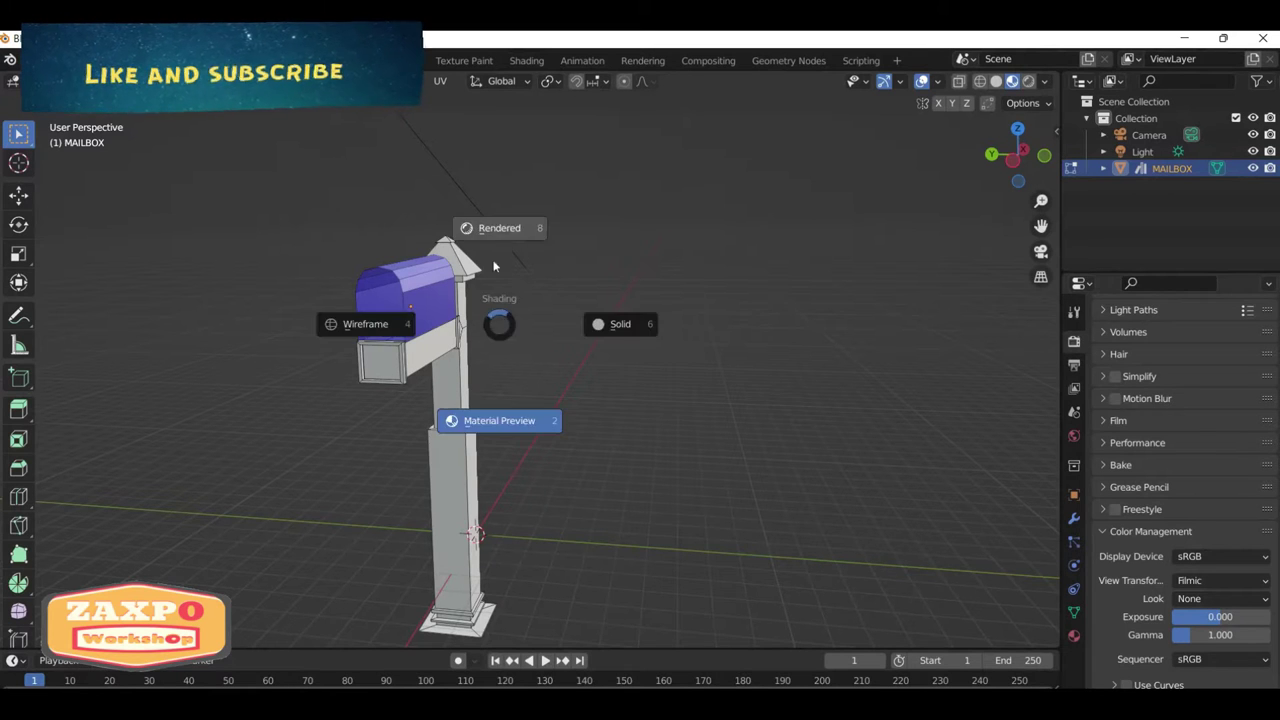
click(493, 266)
mouse_move(551, 291)
middle_down()
mouse_move(737, 334)
mouse_move(523, 340)
mouse_move(498, 324)
middle_up()
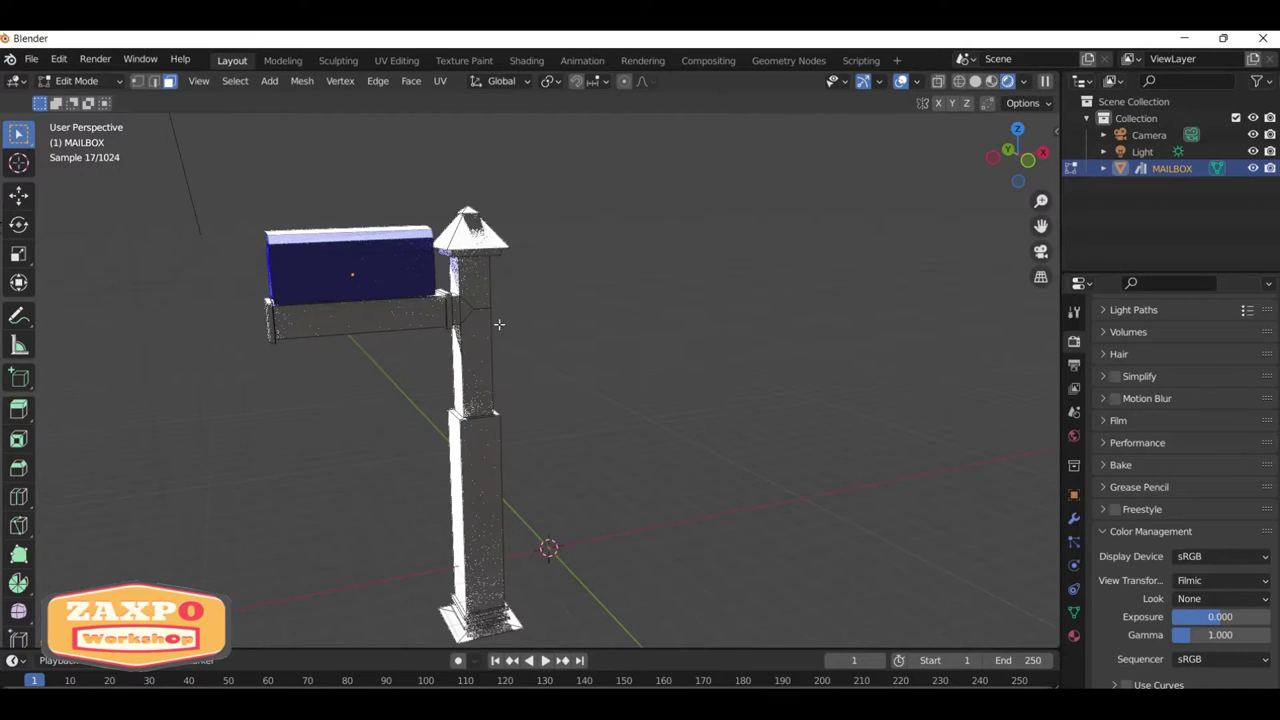
Drop the box material's Roughness to 0 in the Shading workspace, then return to Layout.
click(524, 62)
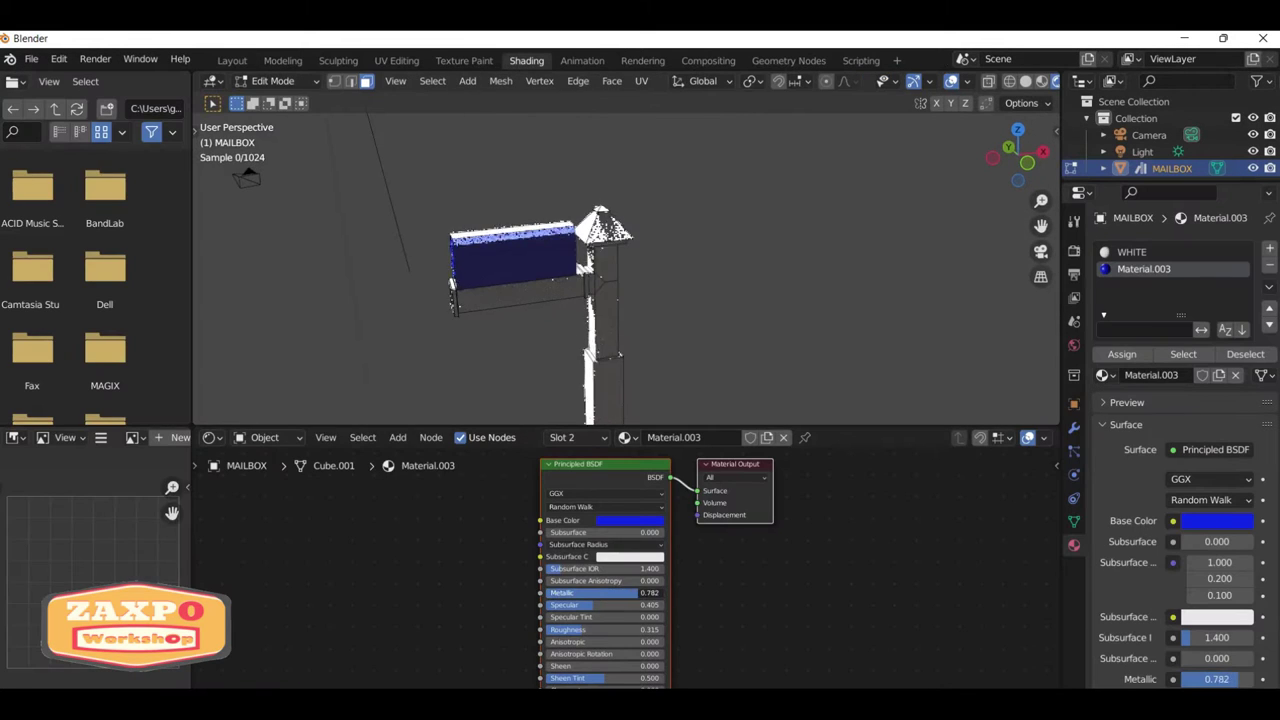
drag(609, 627, 555, 628)
middle_drag(590, 350, 680, 237)
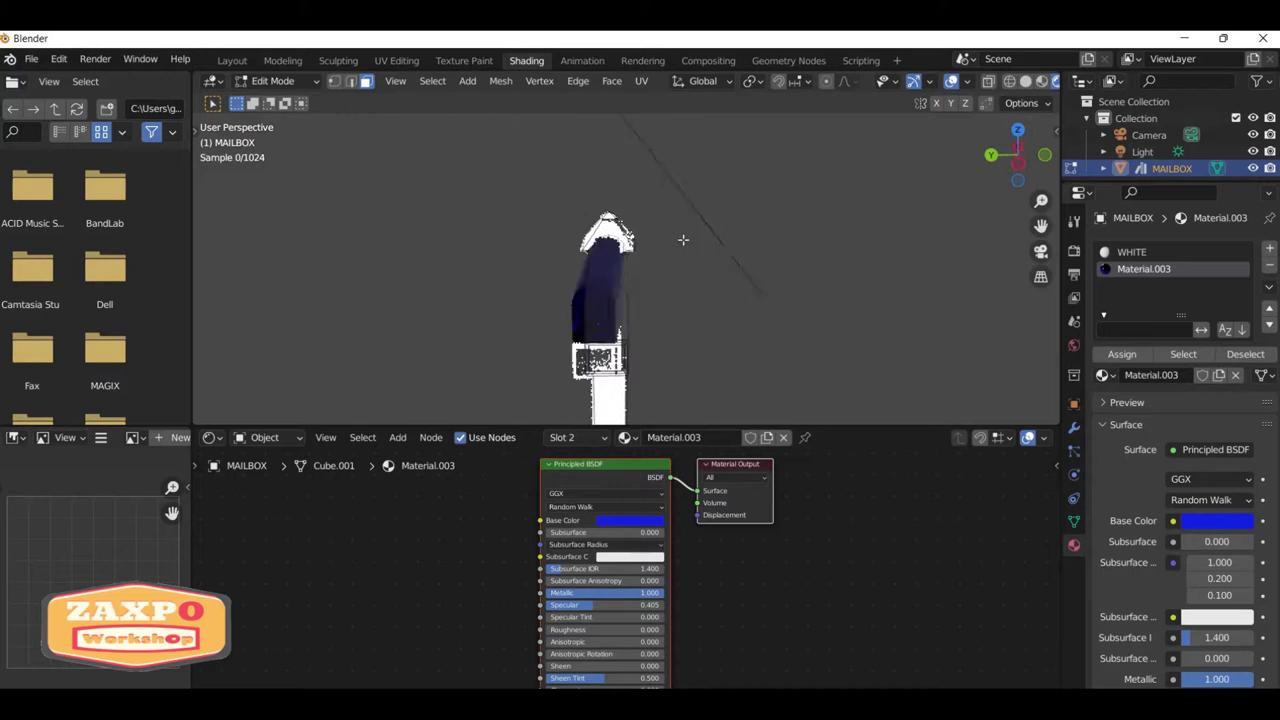
click(232, 60)
Look through the scene camera and render the final image of the mailbox.
mouse_move(549, 266)
middle_down()
mouse_move(748, 271)
mouse_move(699, 247)
middle_up()
key(KP_0)
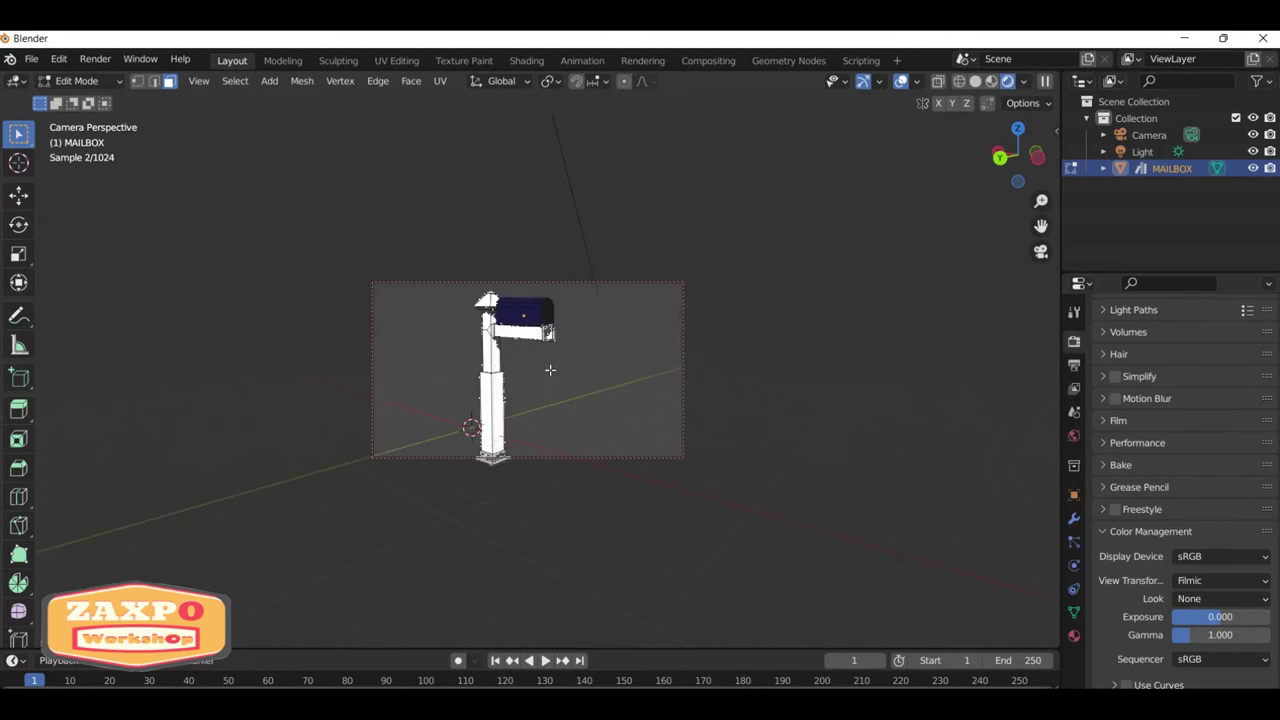
click(95, 59)
click(110, 78)
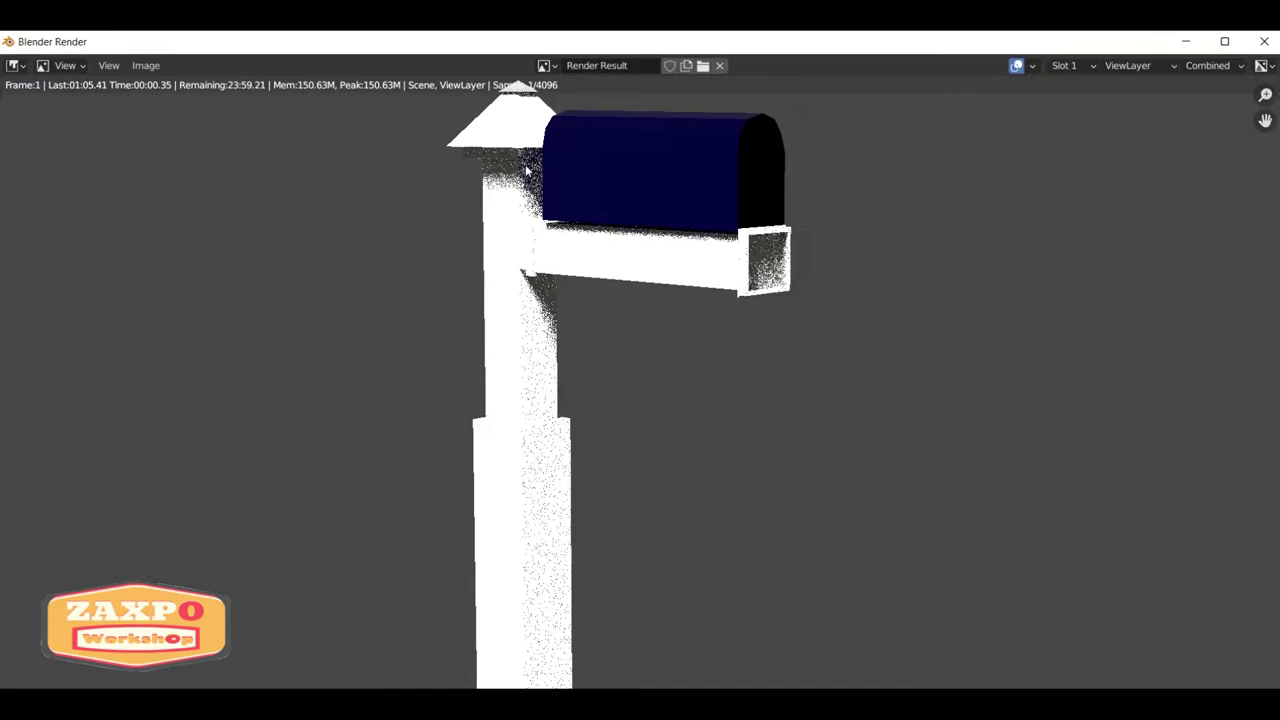